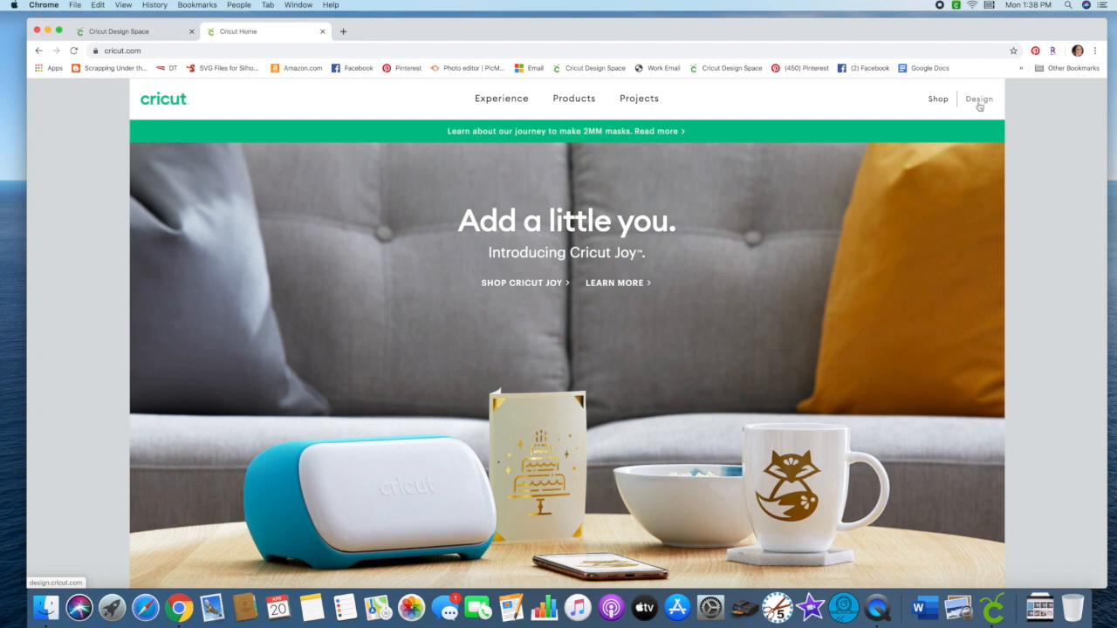
# Step: Switch to the Cricut Design Space desktop app in full screen and go to its Home page
pyautogui.click(145, 35)
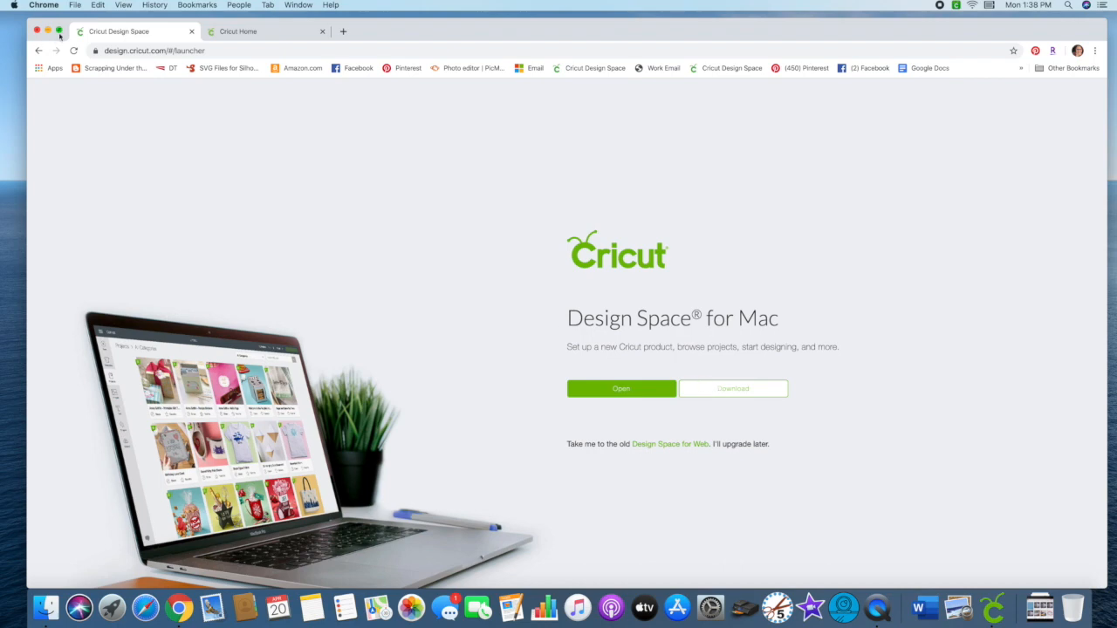
pyautogui.click(995, 609)
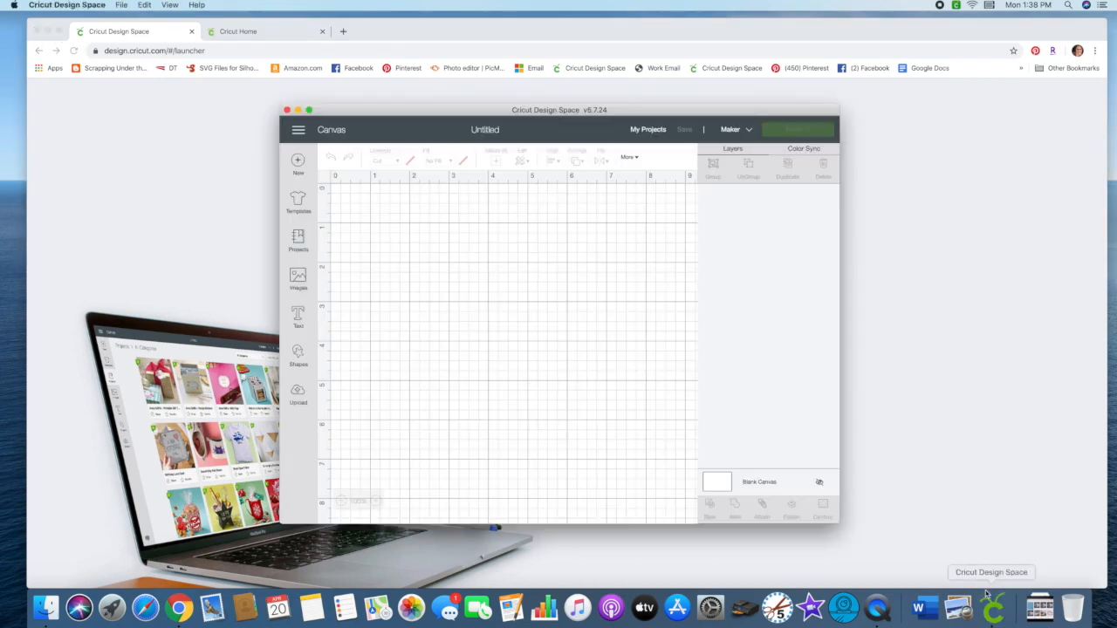
pyautogui.click(309, 111)
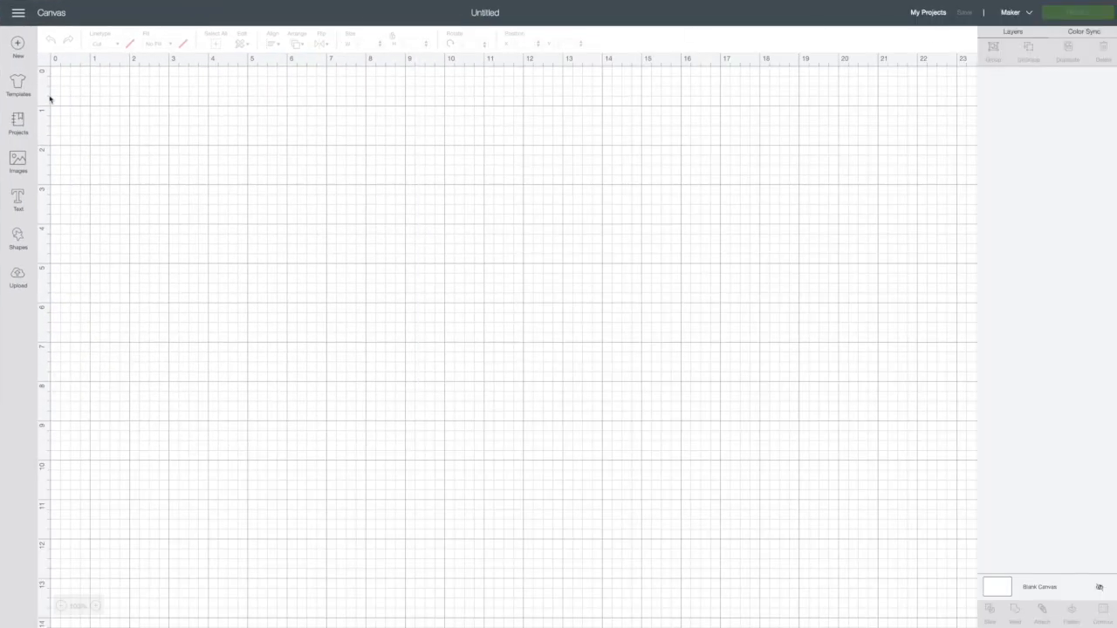
pyautogui.click(17, 14)
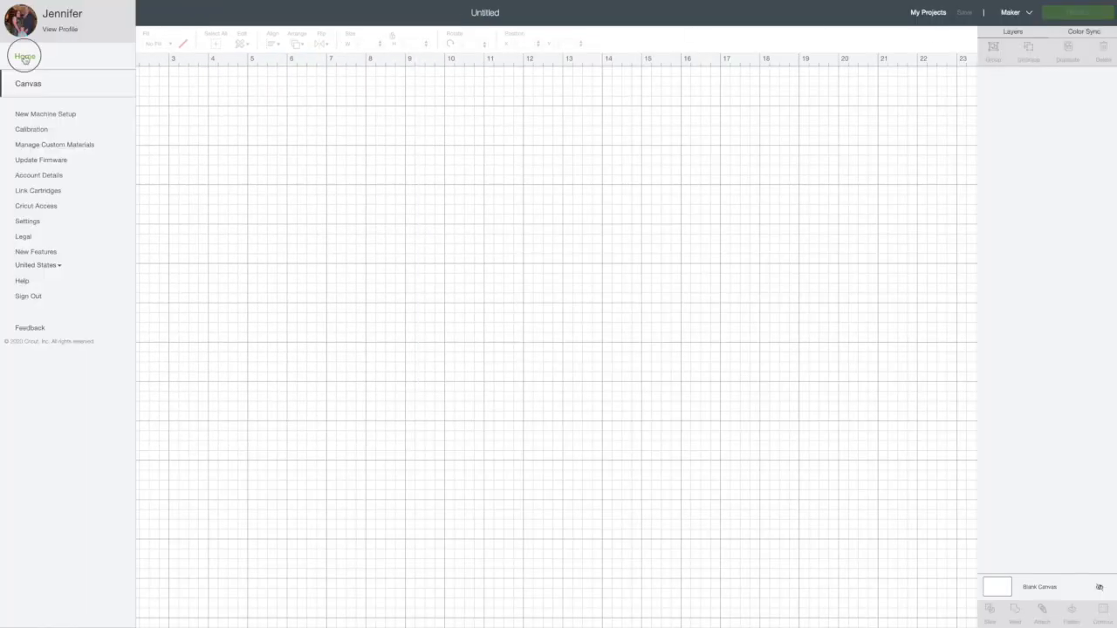
pyautogui.click(24, 57)
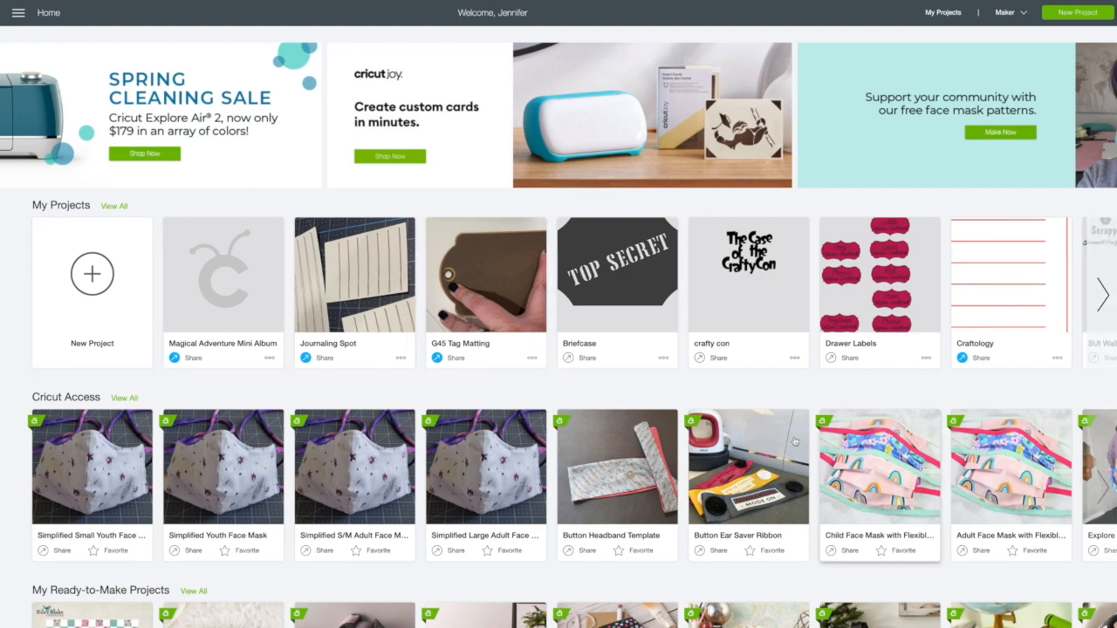
# Step: Look through the Cricut Access row of projects on the Home page to its end
pyautogui.scroll(-2, 442, 364)
pyautogui.scroll(-4, 442, 364)
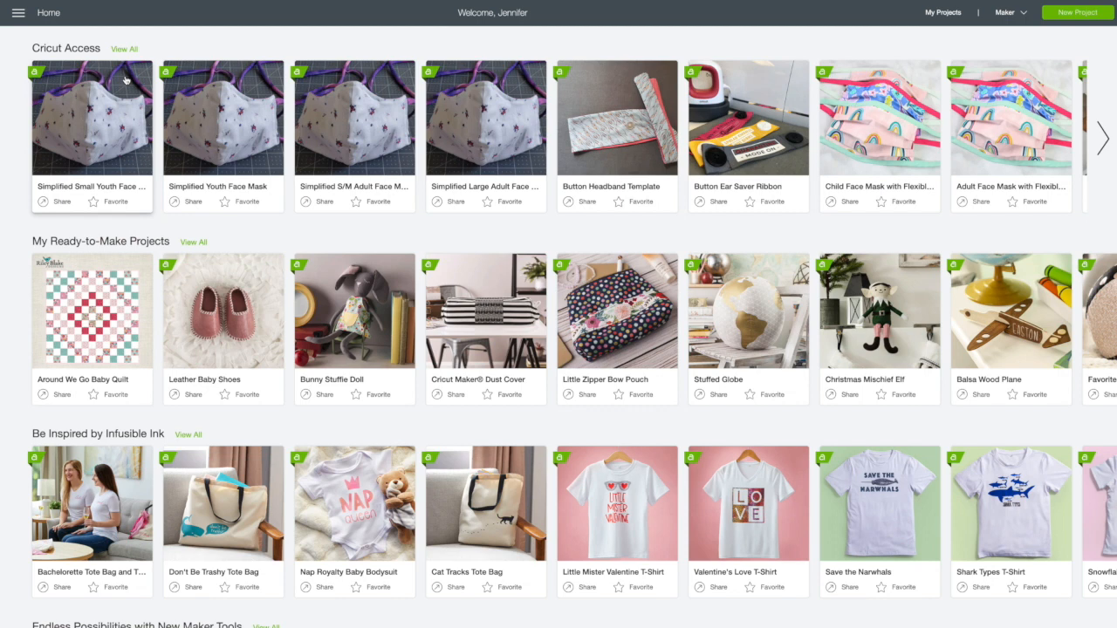
pyautogui.scroll(3, 125, 79)
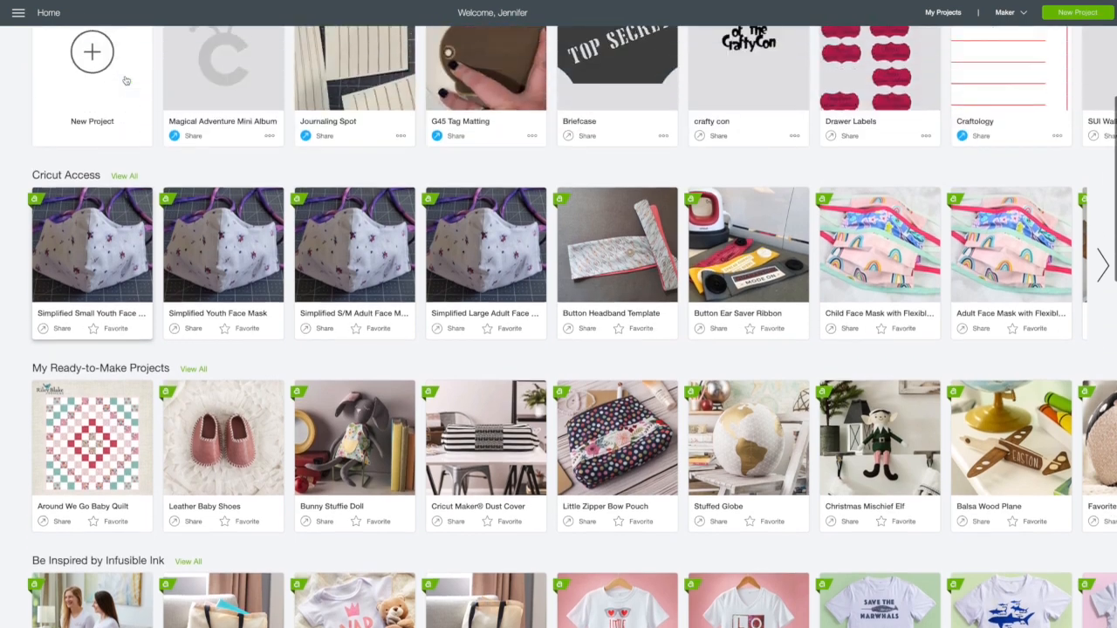
pyautogui.scroll(-1, 125, 80)
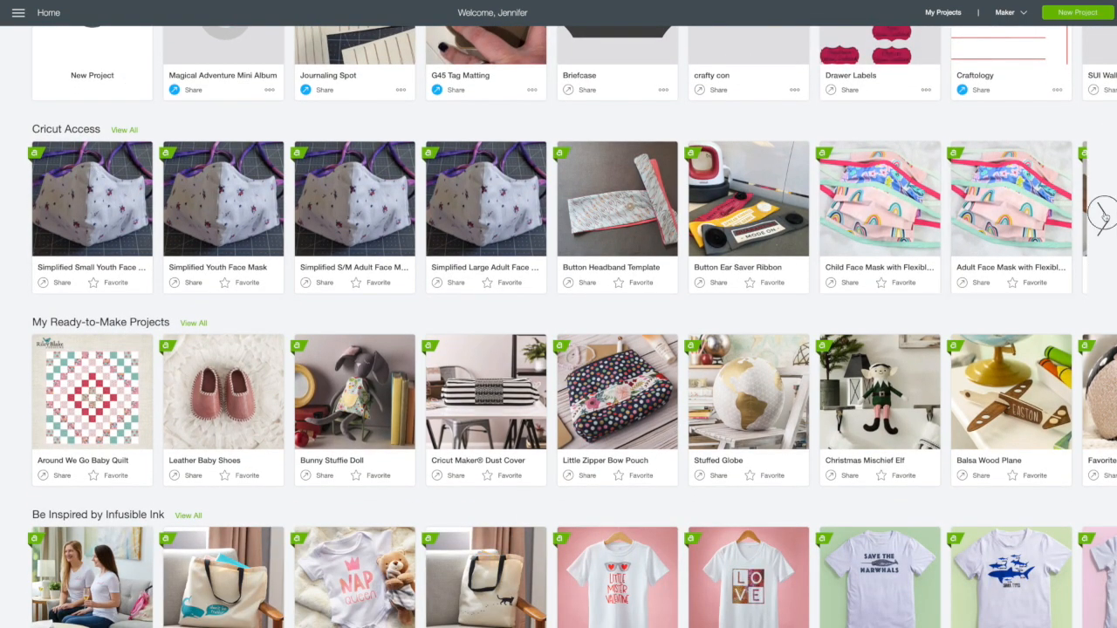
pyautogui.click(1103, 219)
pyautogui.click(1103, 219)
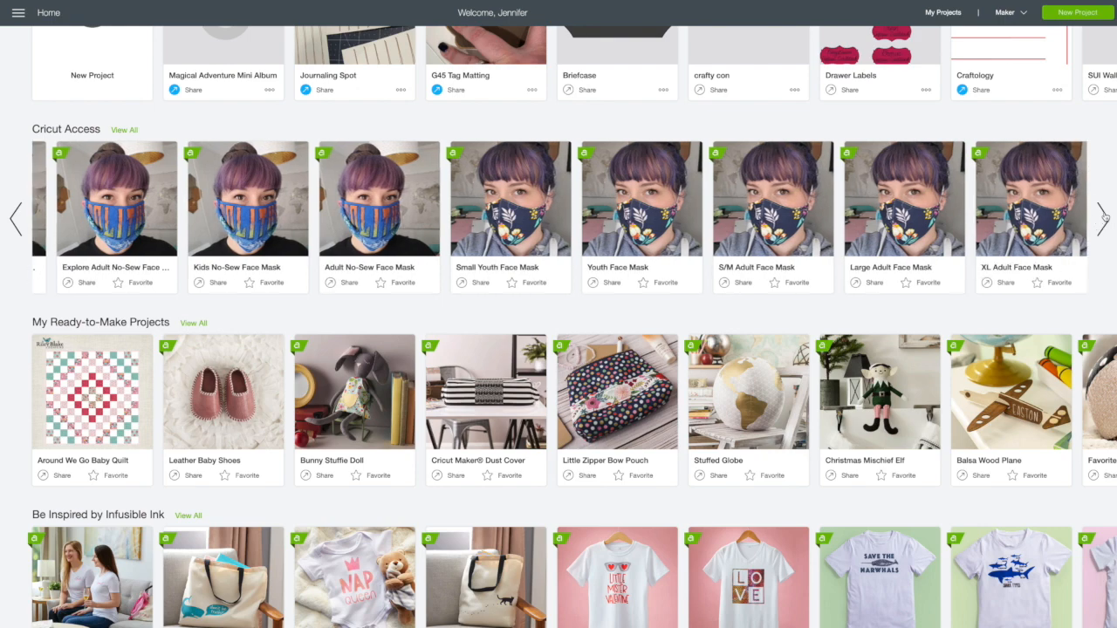
pyautogui.click(1103, 219)
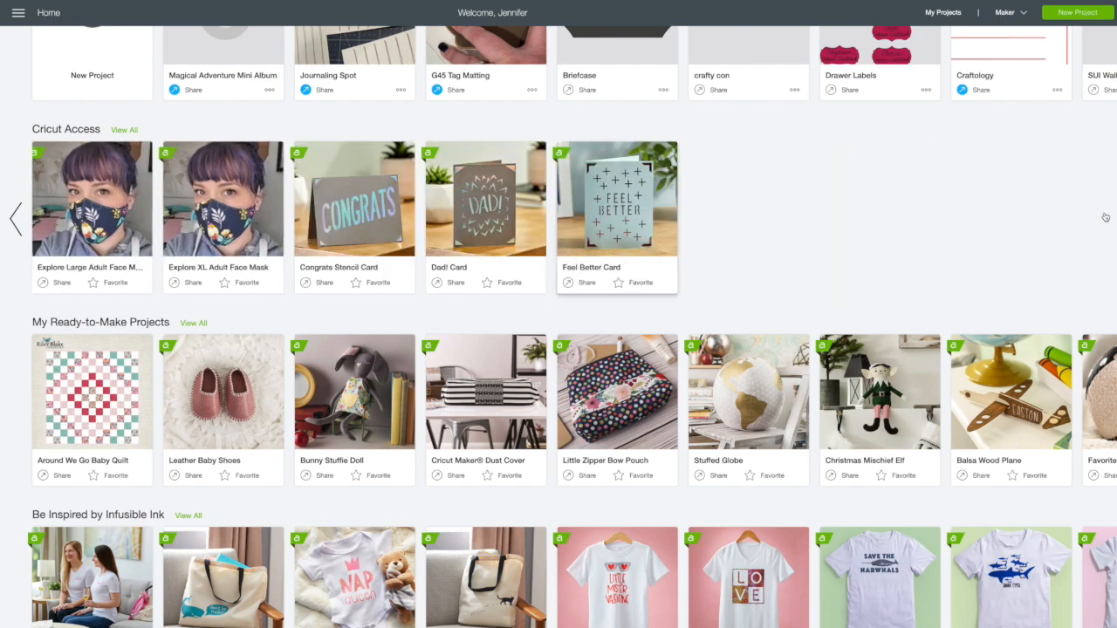
# Step: Look over the remaining Home page project categories, from Infusible Ink down to the community Spring Time projects
pyautogui.scroll(-2, 518, 269)
pyautogui.scroll(-3, 519, 269)
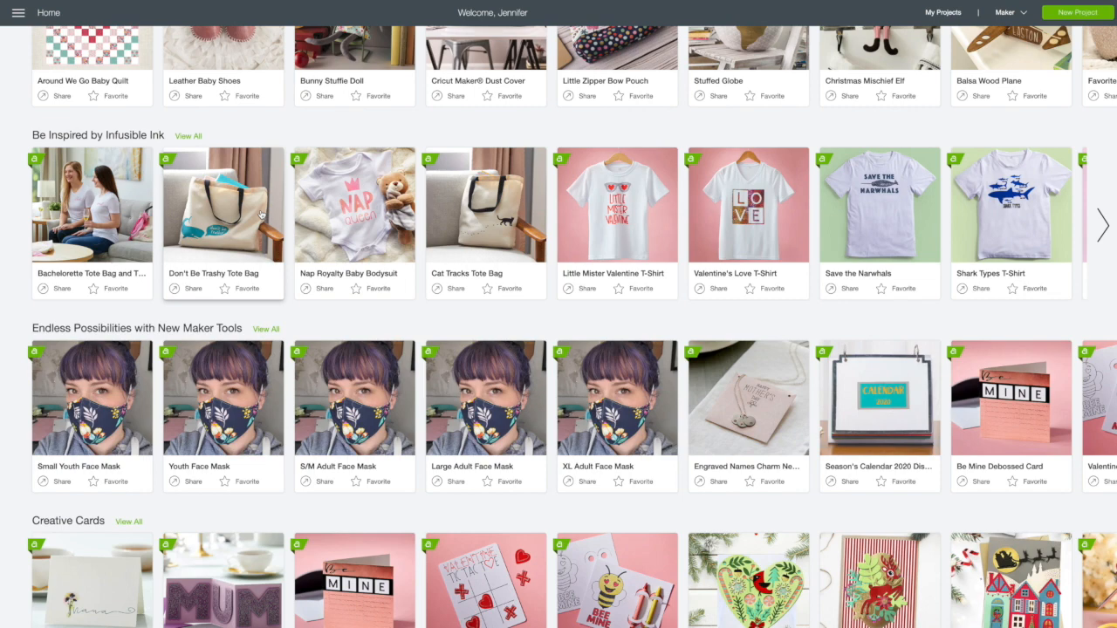
pyautogui.scroll(-2, 260, 214)
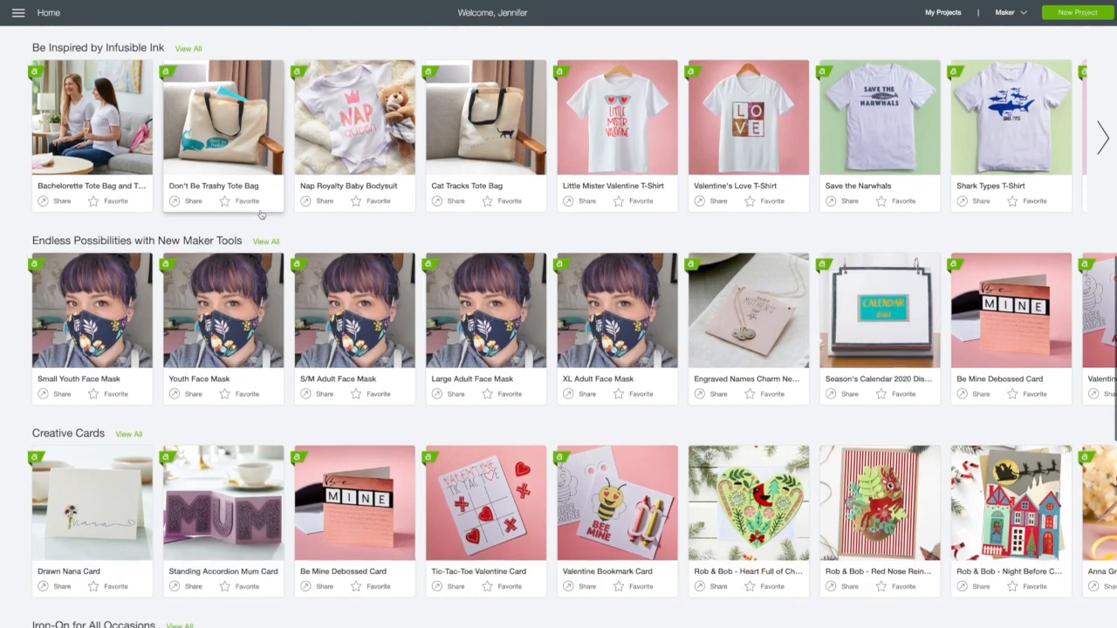
pyautogui.scroll(-3, 255, 220)
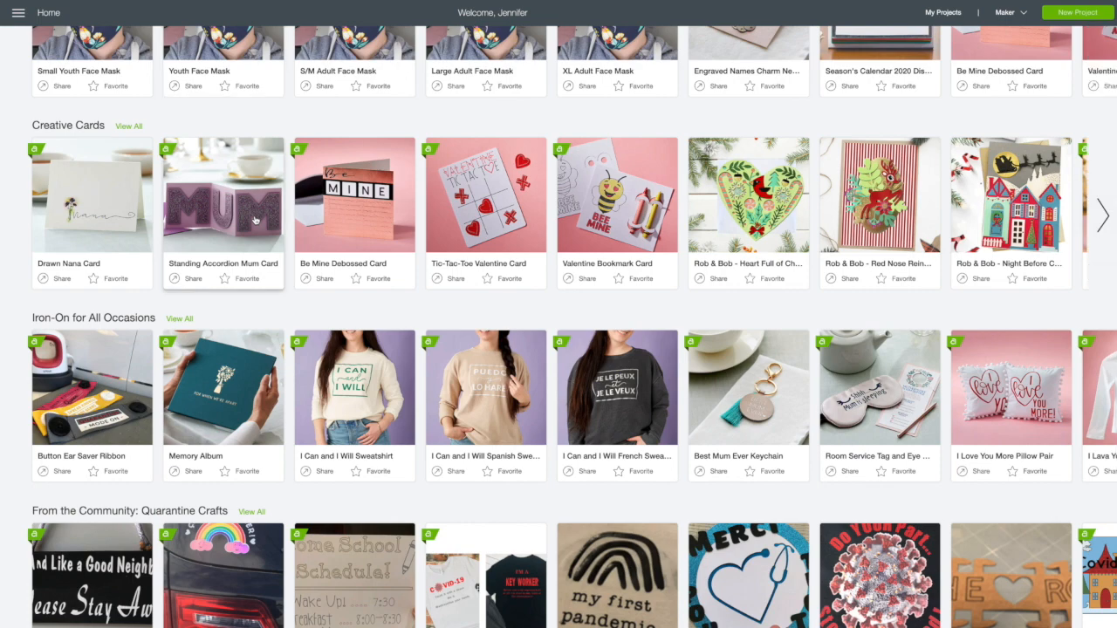
pyautogui.scroll(-3, 255, 220)
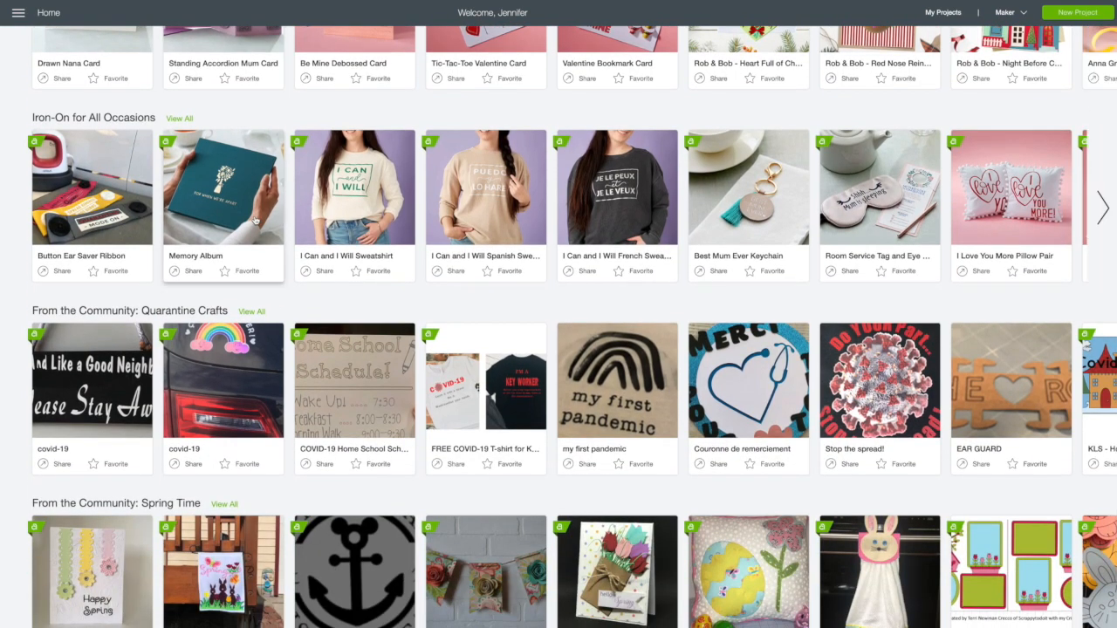
pyautogui.scroll(-1, 255, 220)
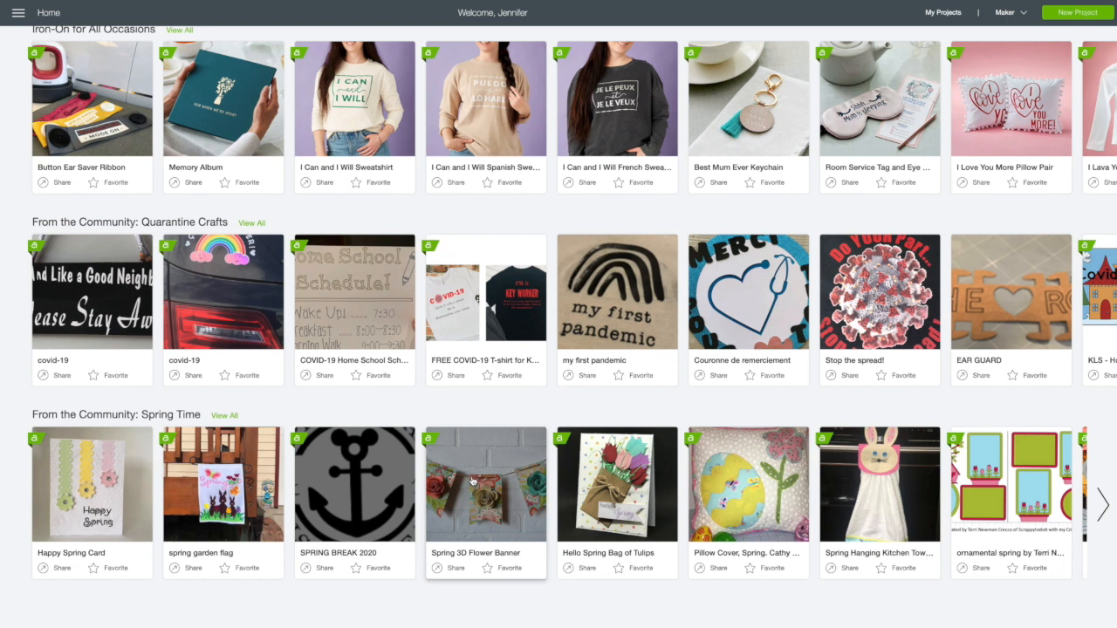
pyautogui.scroll(15, 472, 480)
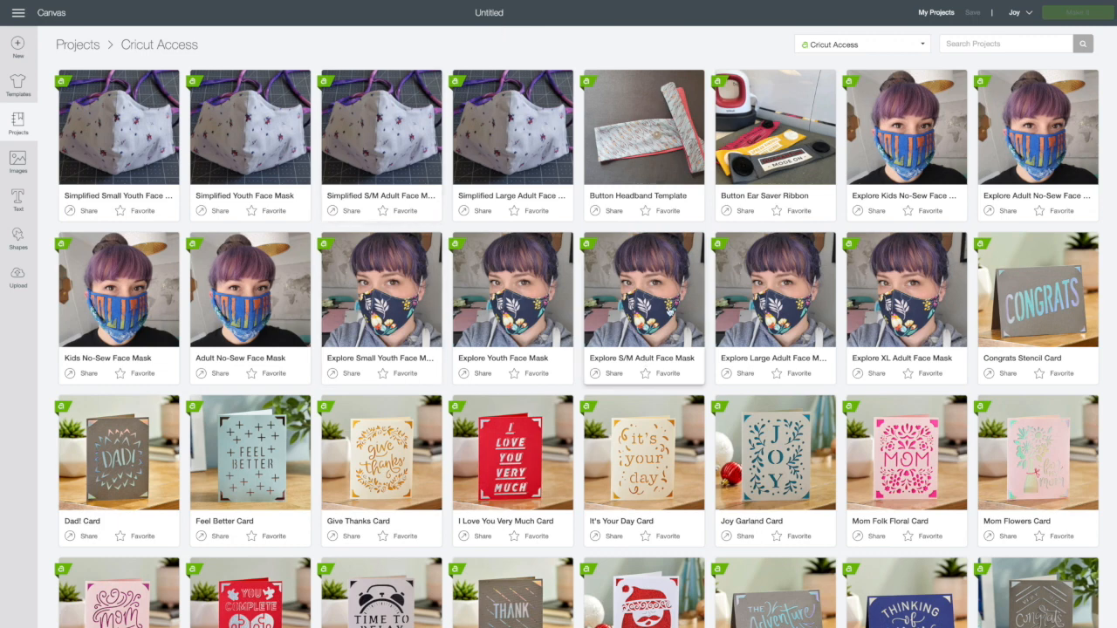
# Step: Look through the list of available project categories on the Cricut Access projects page, keeping the current category
pyautogui.click(924, 46)
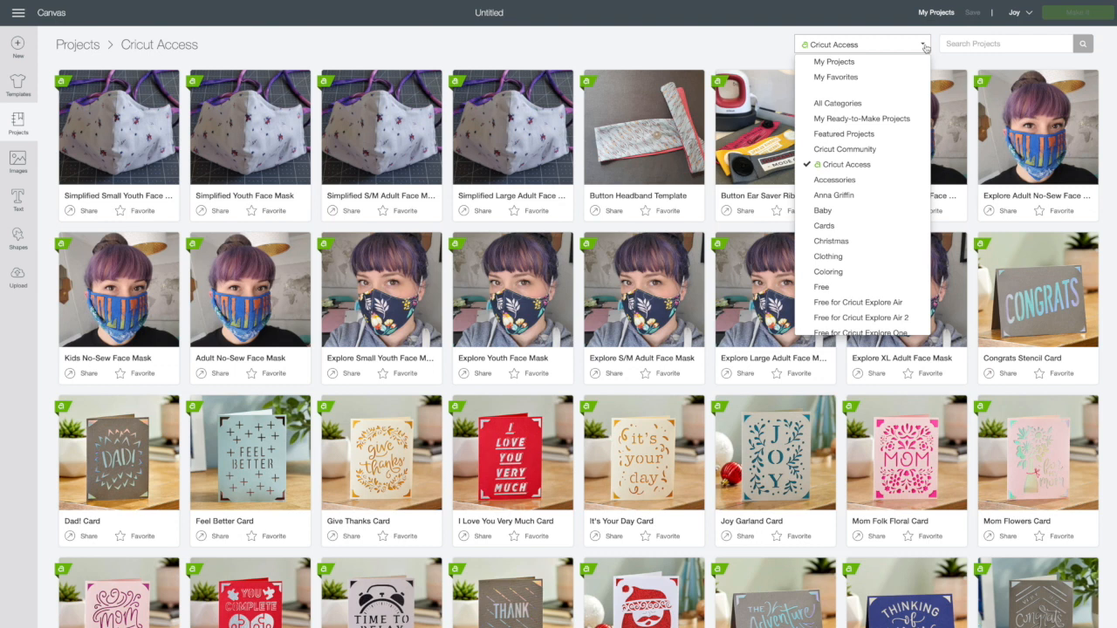
pyautogui.scroll(-3, 893, 197)
pyautogui.scroll(3, 893, 197)
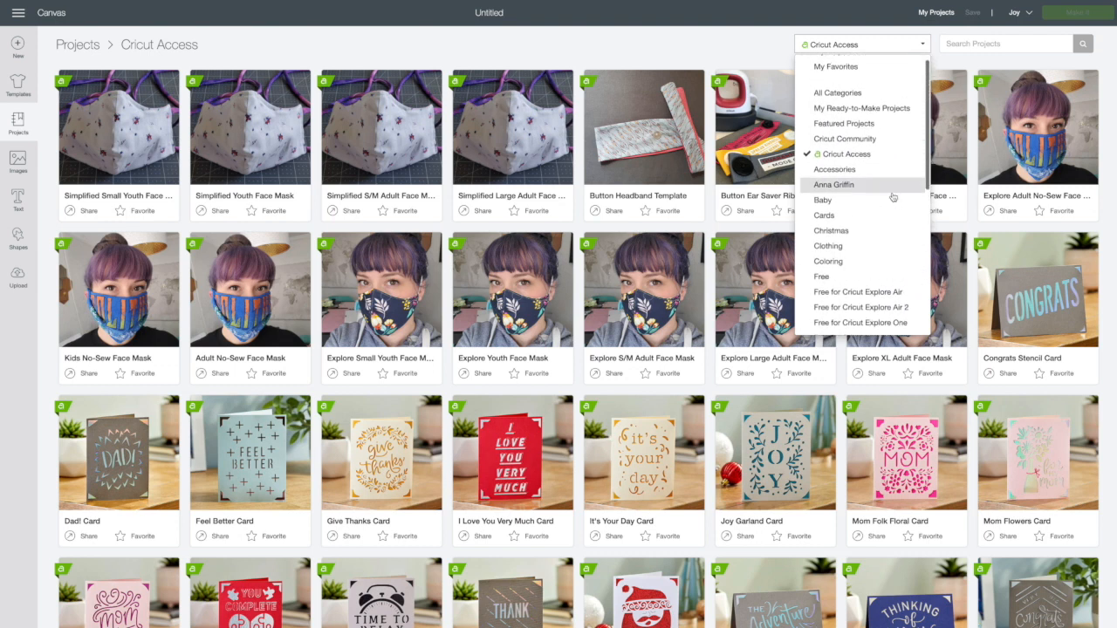
pyautogui.scroll(-1, 893, 198)
pyautogui.scroll(-1, 884, 167)
pyautogui.click(743, 42)
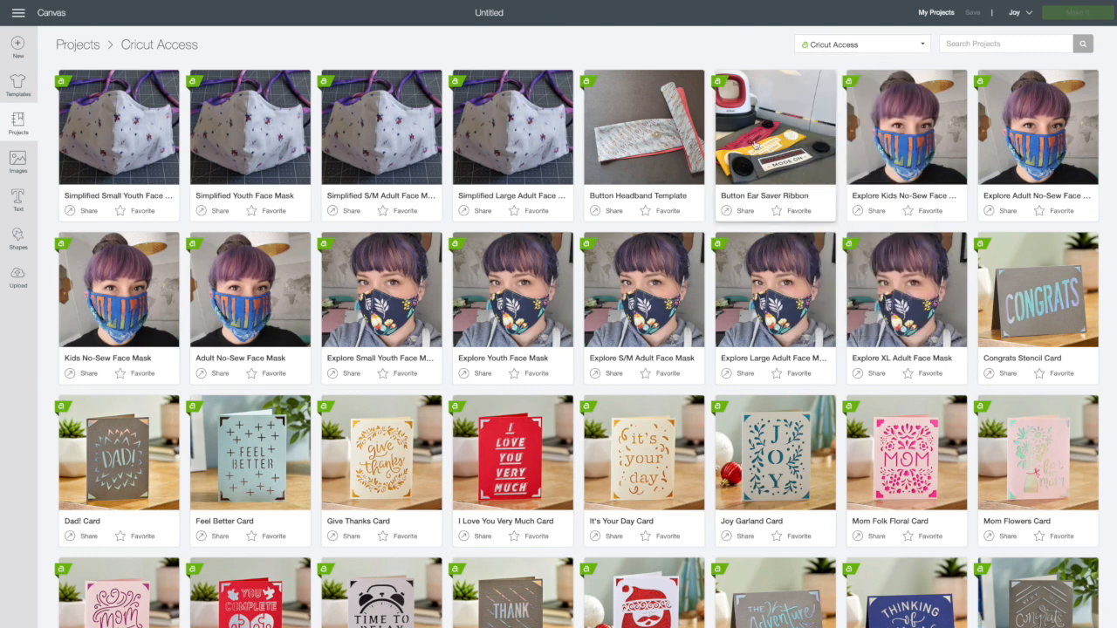
# Step: Find and open the Beautiful Bugs Throw Pillow project among the Cricut Access projects and view its preview pictures
pyautogui.scroll(-5, 751, 204)
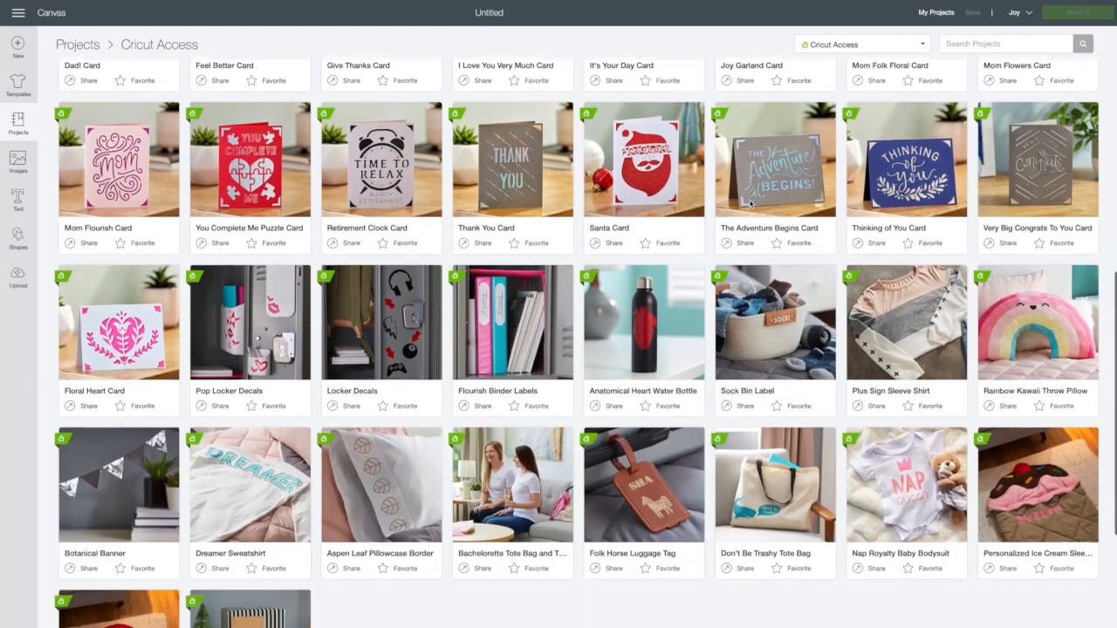
pyautogui.scroll(-5, 750, 204)
pyautogui.scroll(-8, 751, 203)
pyautogui.scroll(-2, 751, 203)
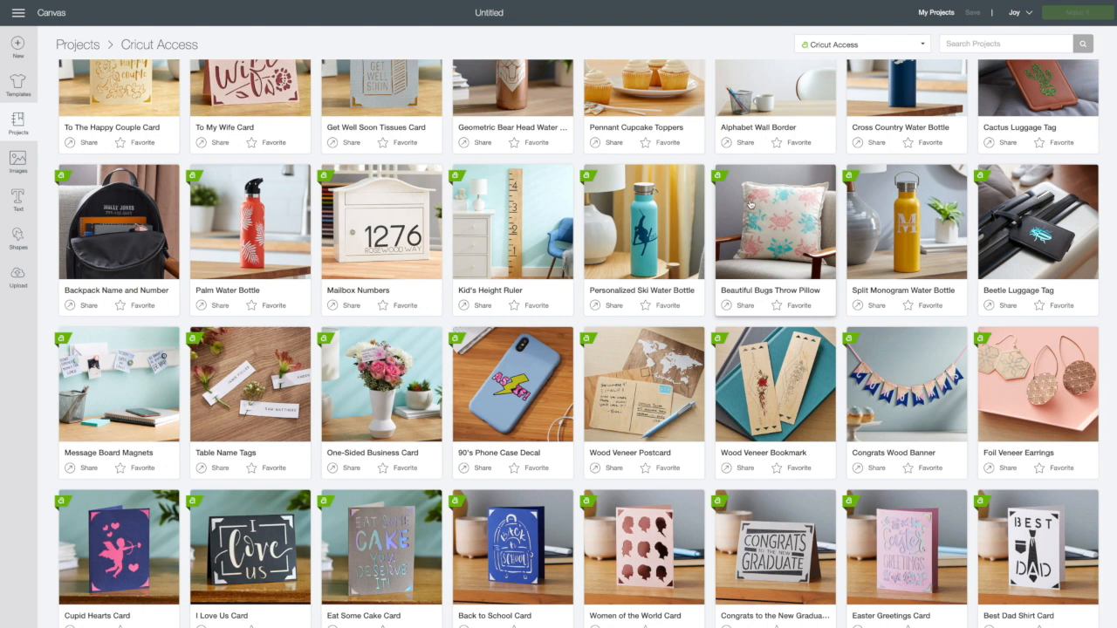
pyautogui.click(783, 259)
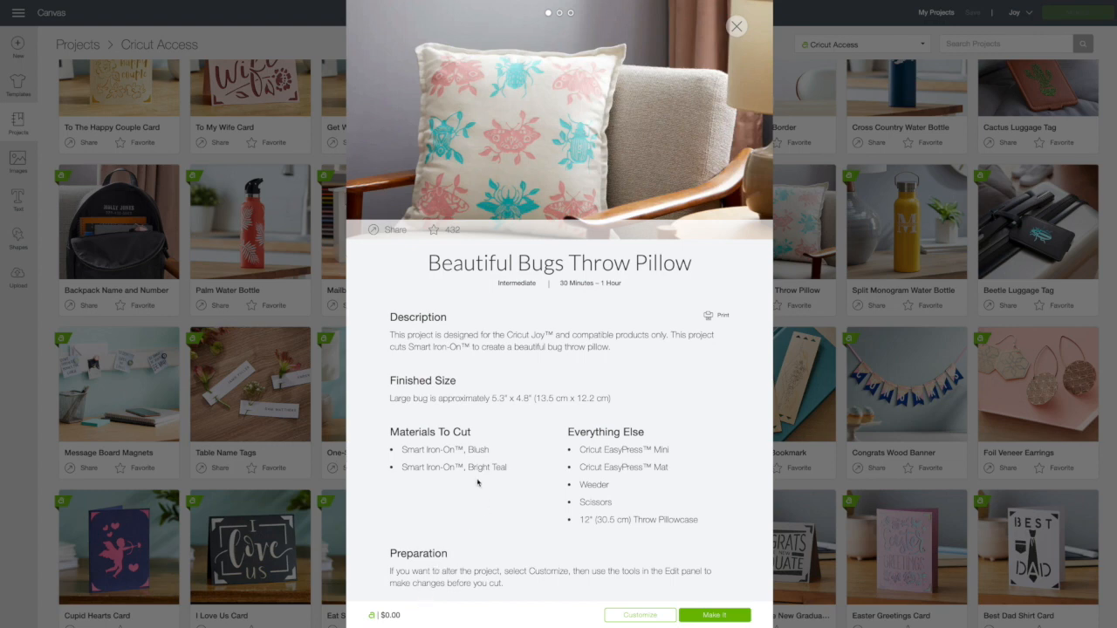
pyautogui.scroll(-2, 408, 341)
pyautogui.scroll(2, 409, 341)
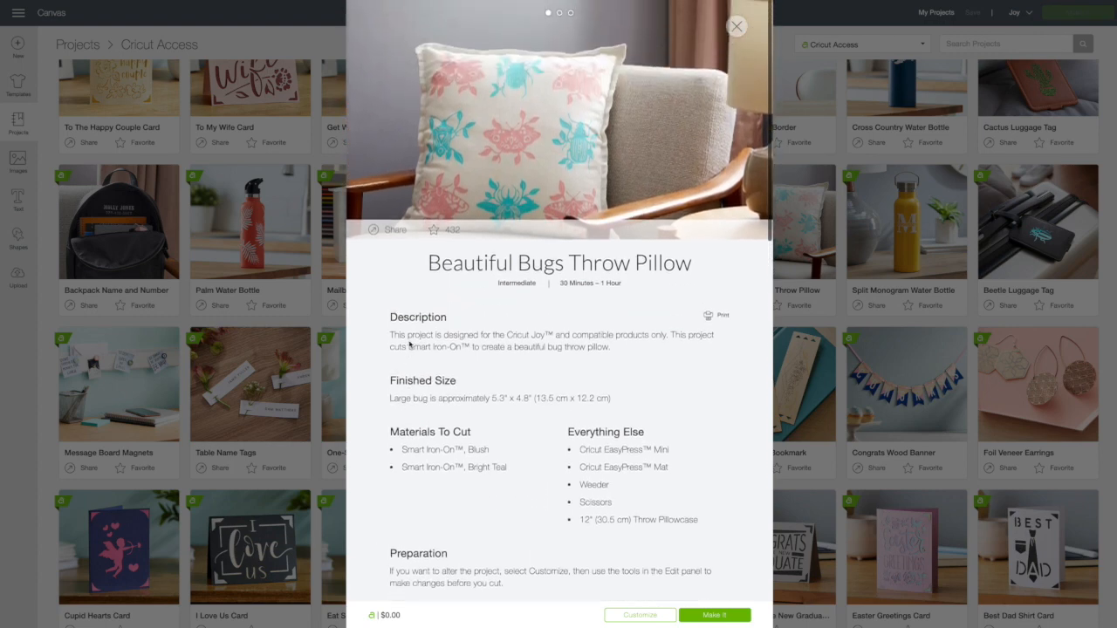
pyautogui.click(747, 125)
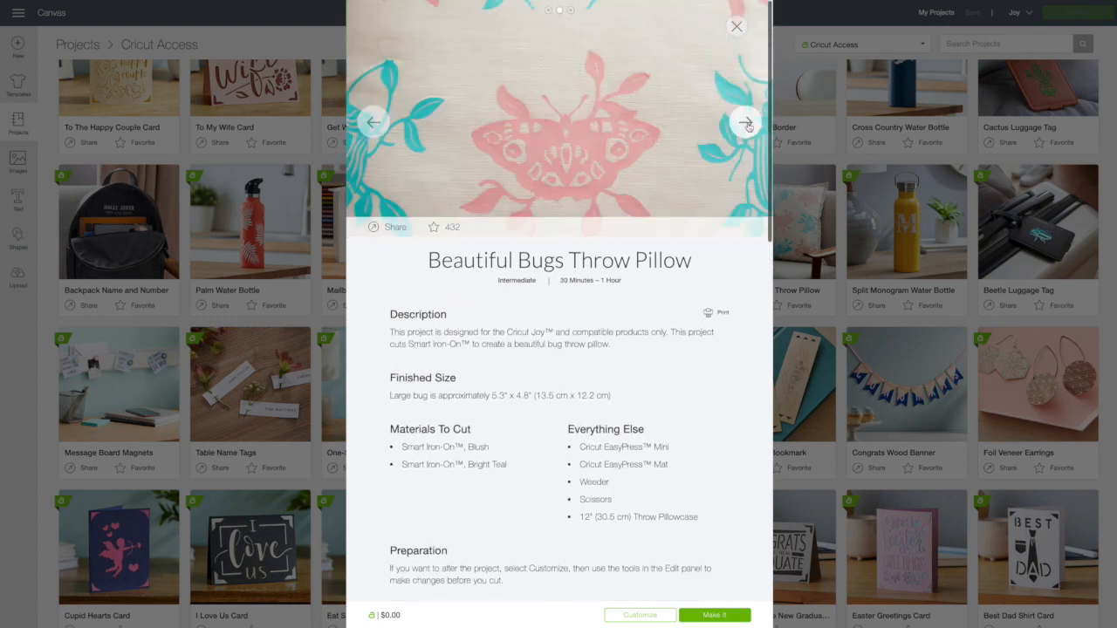
pyautogui.click(747, 124)
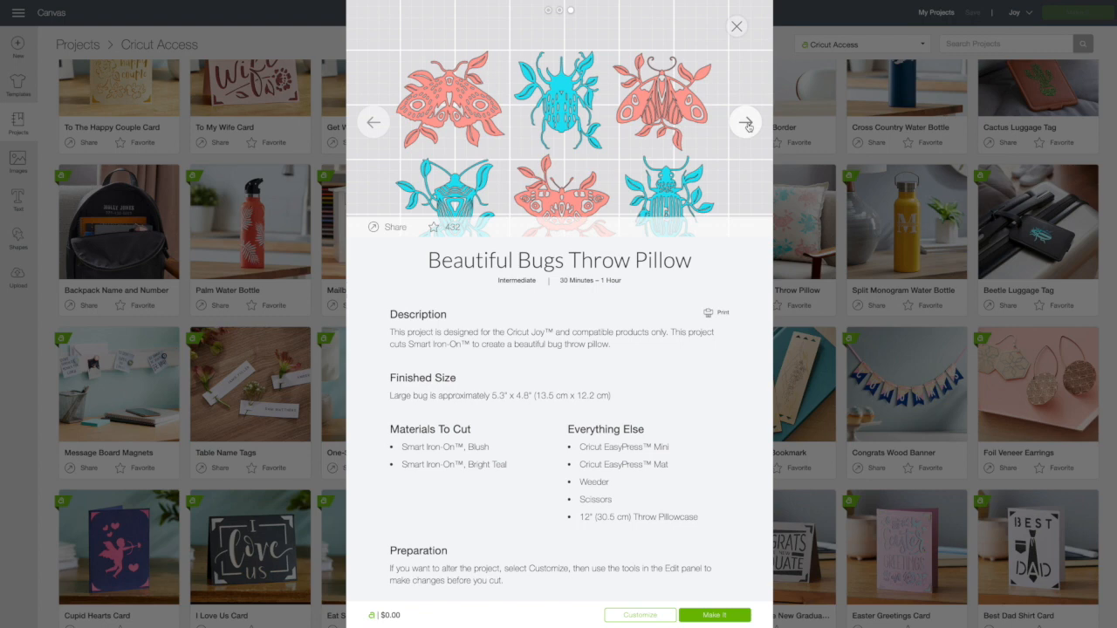
# Step: Read the throw pillow project's materials, cutting and assembly instructions, help links, and list of images used
pyautogui.scroll(-4, 749, 123)
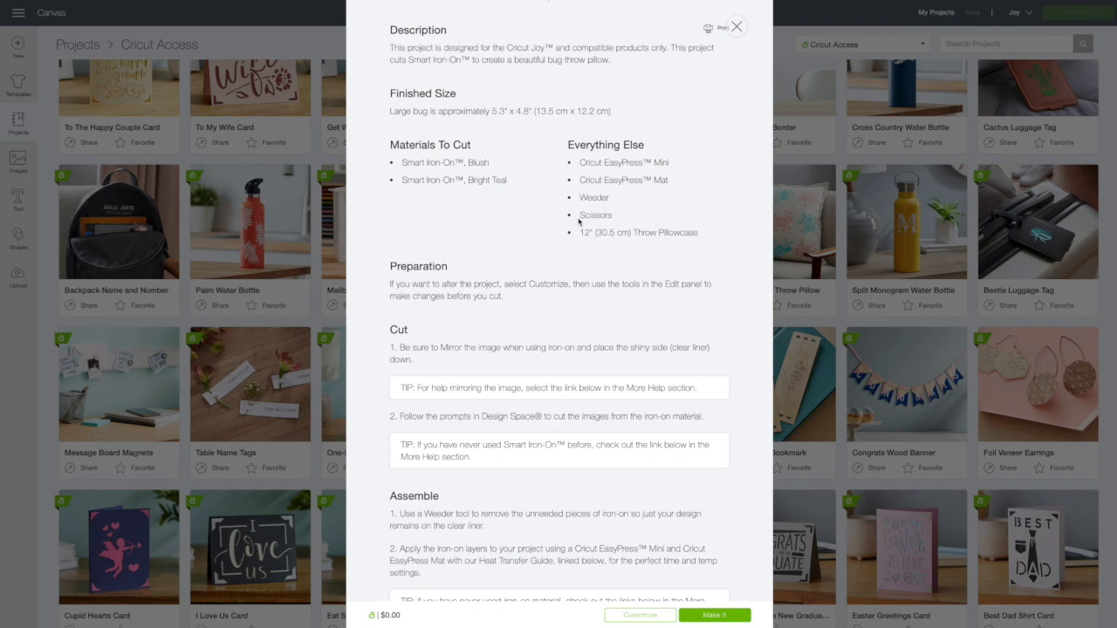
pyautogui.scroll(-1, 483, 236)
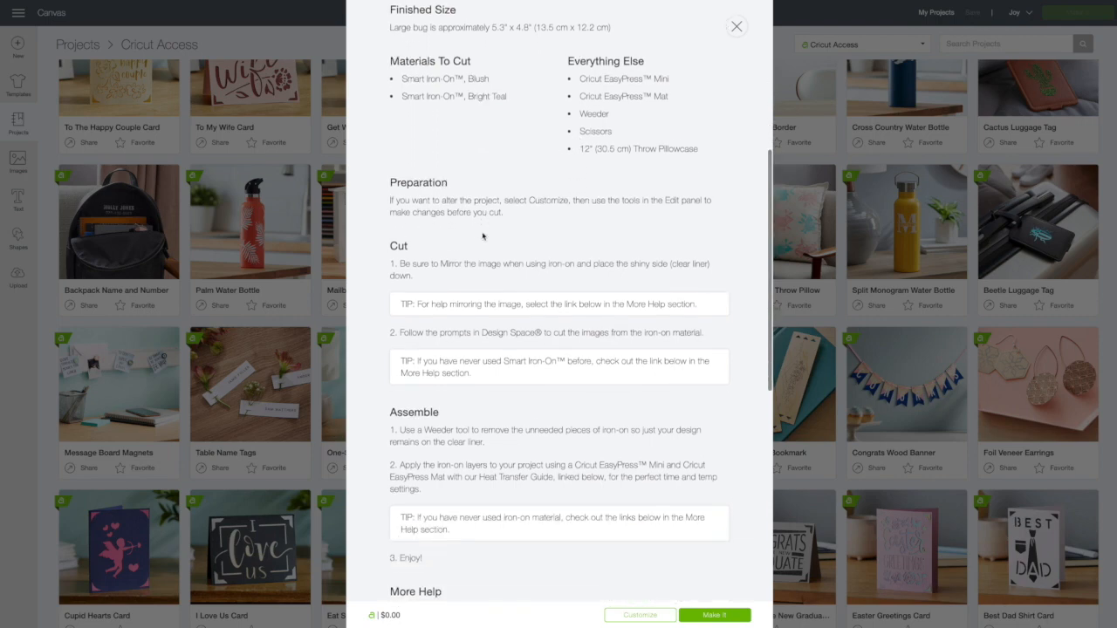
pyautogui.scroll(-3, 482, 235)
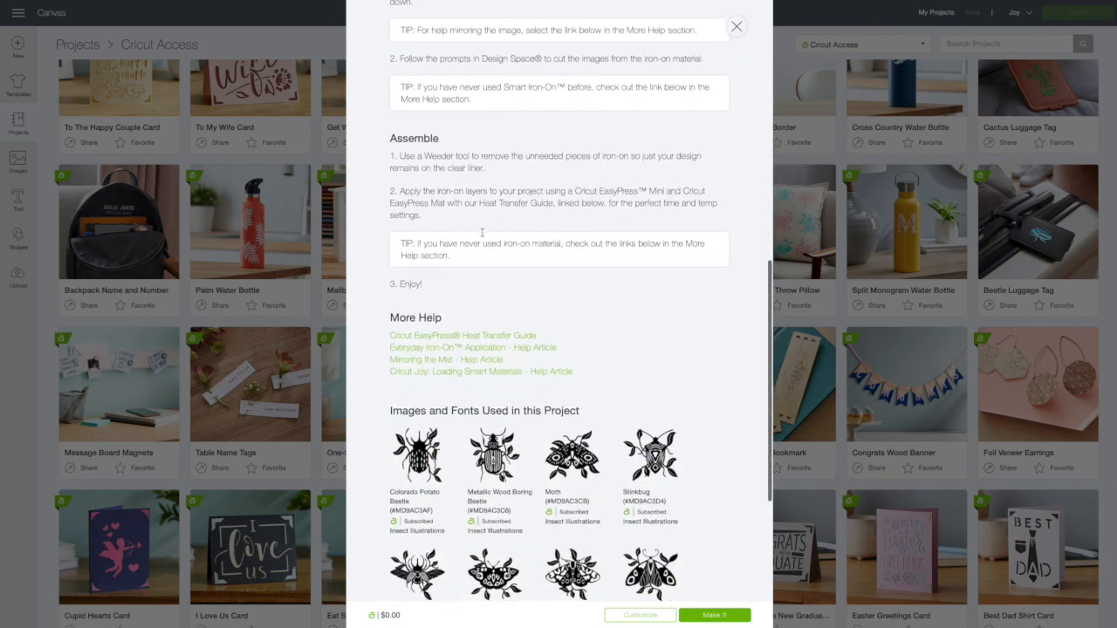
pyautogui.scroll(1, 483, 236)
pyautogui.scroll(5, 483, 236)
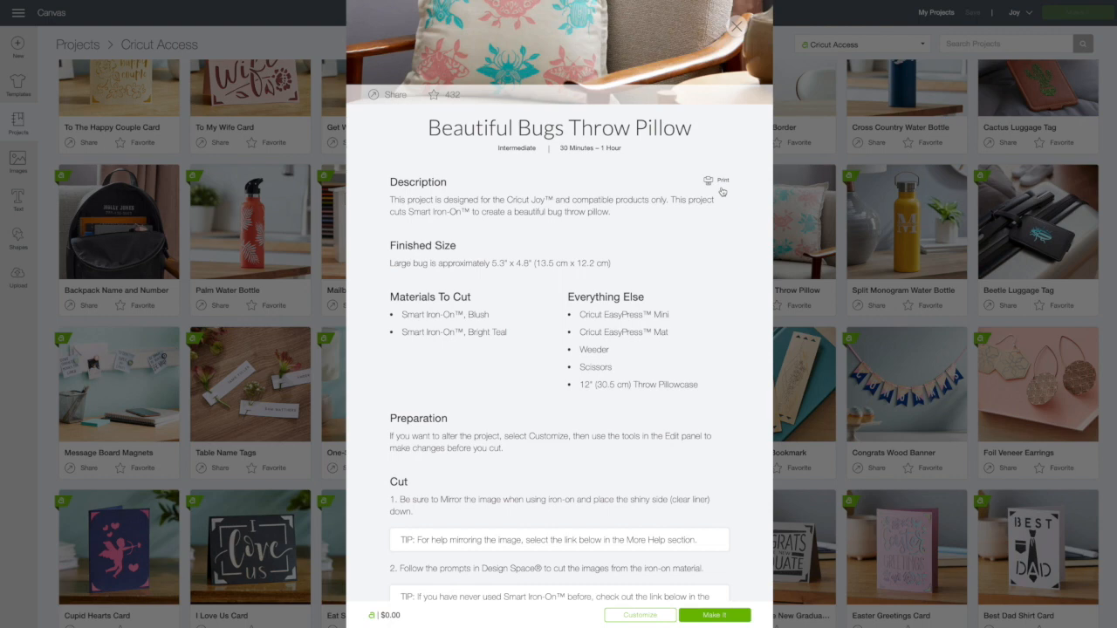
pyautogui.scroll(-6, 722, 191)
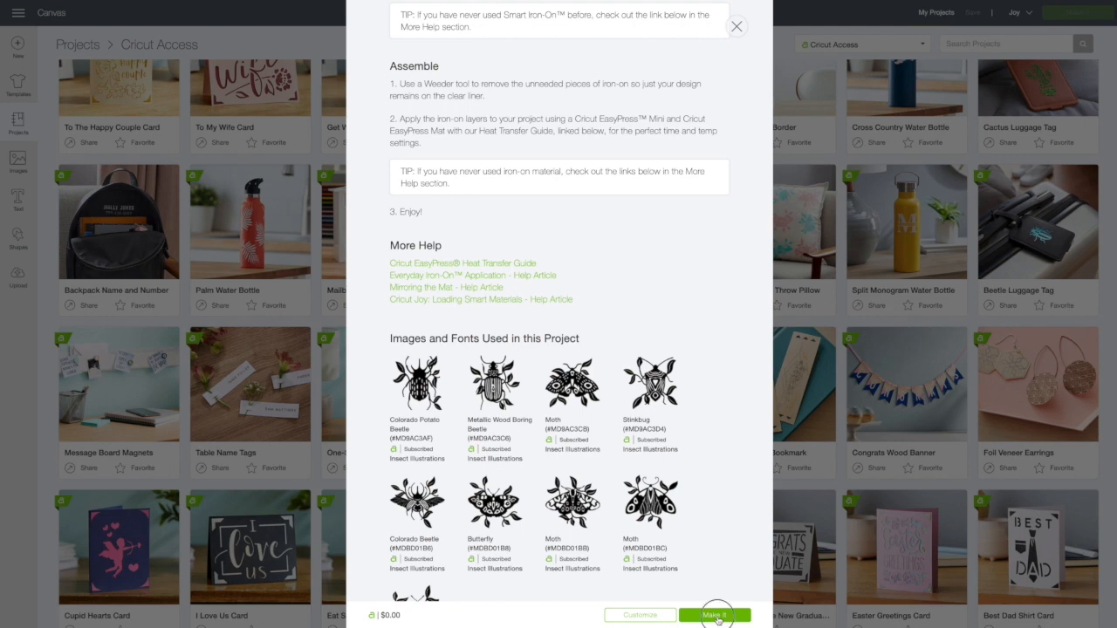
# Step: Try to make the Beautiful Bugs Throw Pillow project without customizing it, and close its details
pyautogui.click(715, 615)
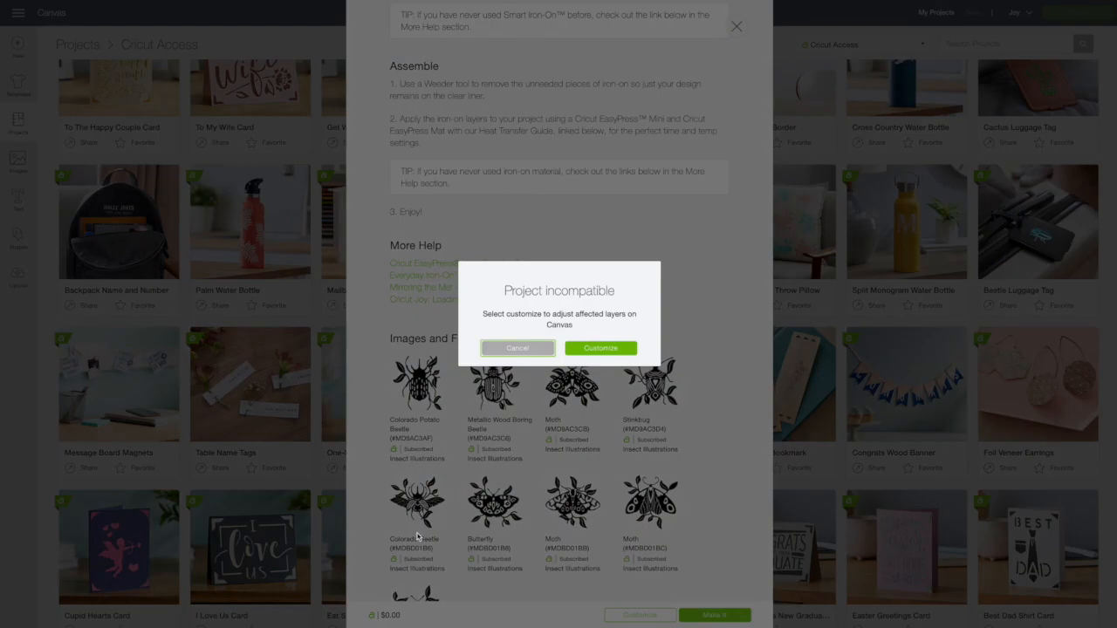
pyautogui.click(516, 350)
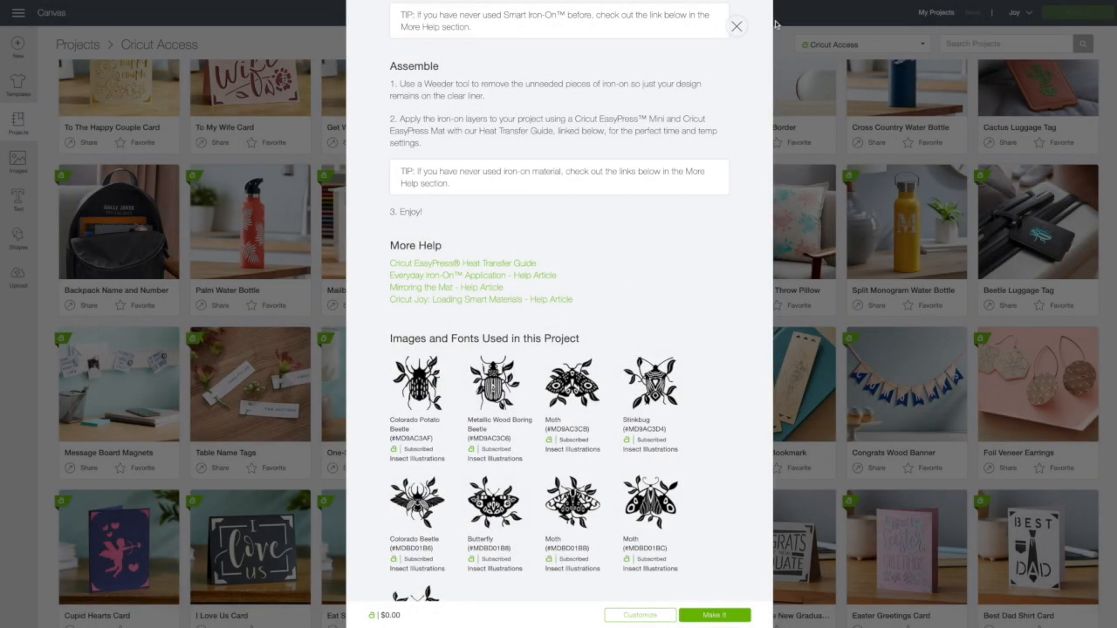
pyautogui.click(738, 26)
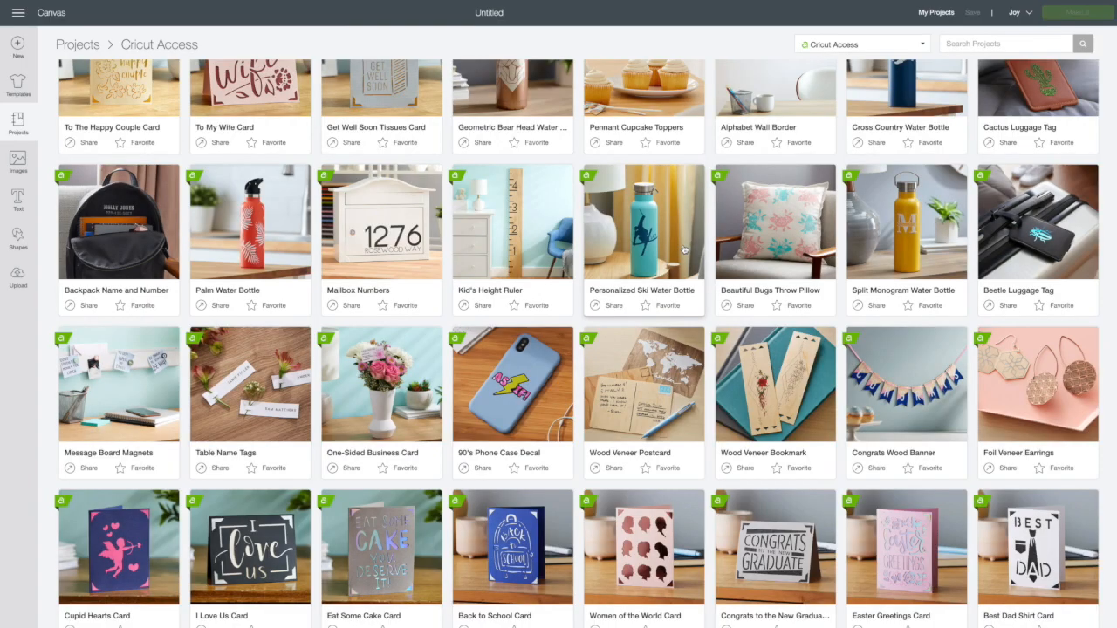
# Step: Open the I'm Here For You Card project from the Cricut Access projects and read its details
pyautogui.scroll(5, 684, 250)
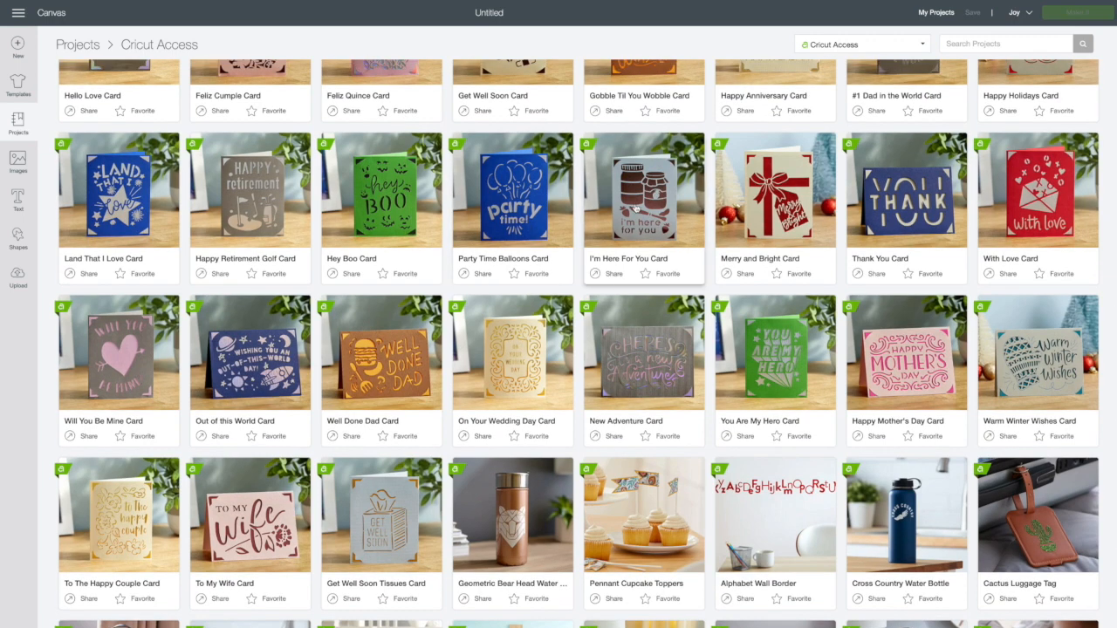
pyautogui.click(638, 210)
pyautogui.scroll(-3, 661, 468)
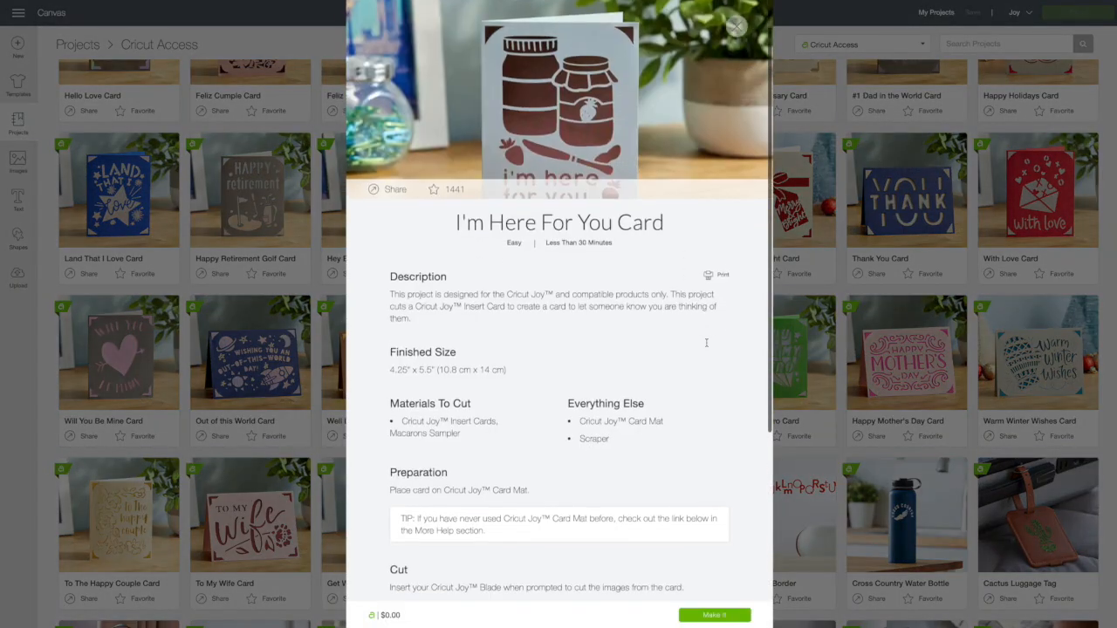
# Step: Start making the I'm Here For You Card and change its material load type to On Mat, accepting the rearrangement
pyautogui.click(714, 613)
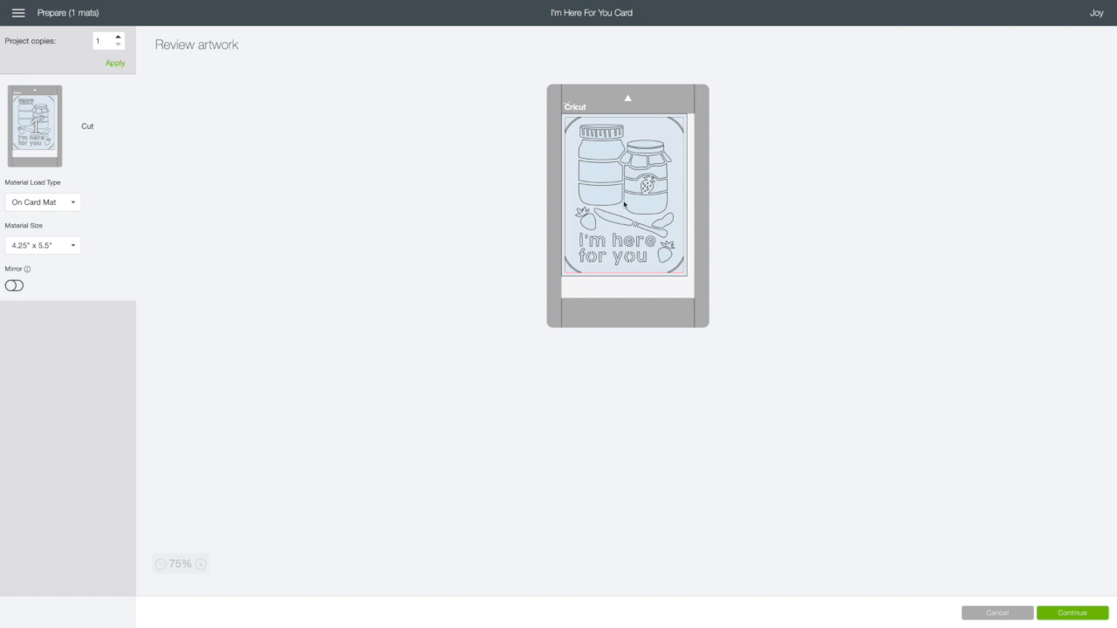
pyautogui.click(76, 206)
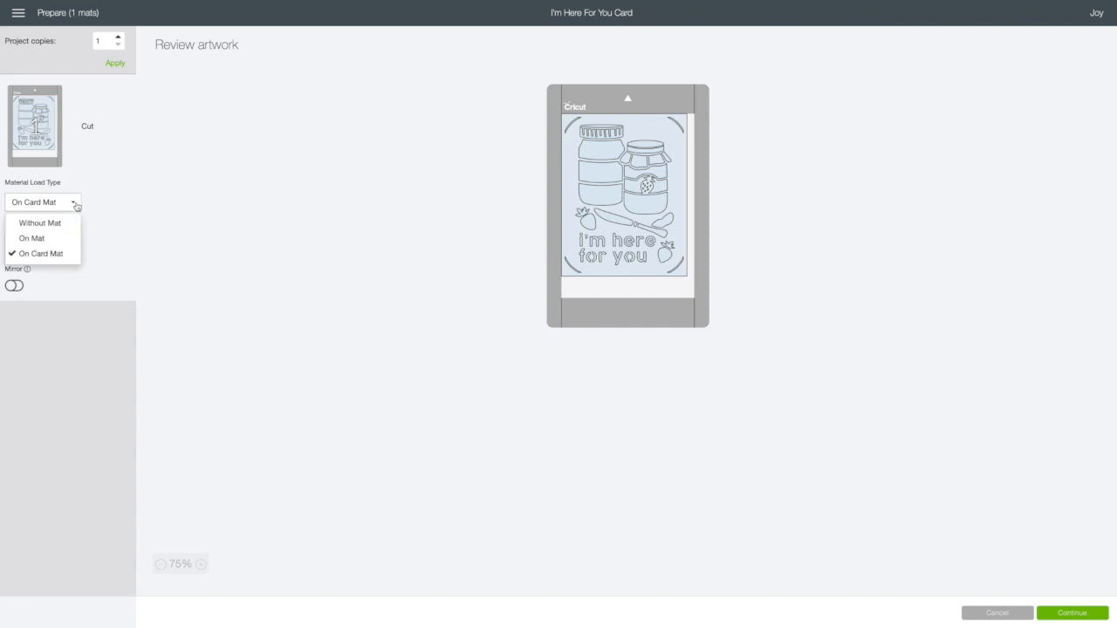
pyautogui.click(55, 244)
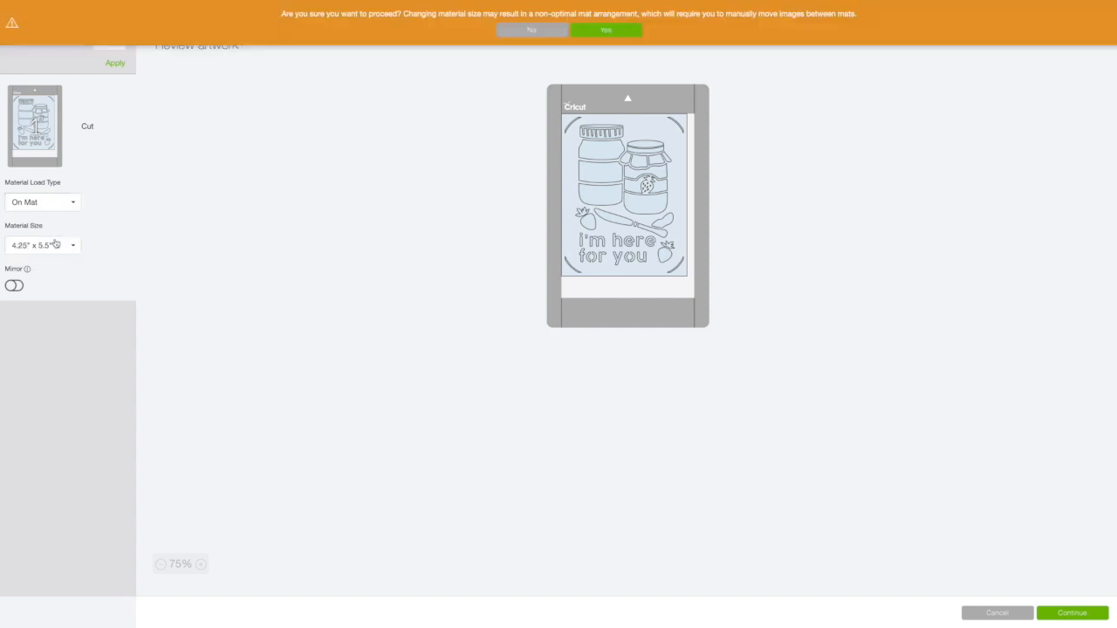
pyautogui.click(606, 29)
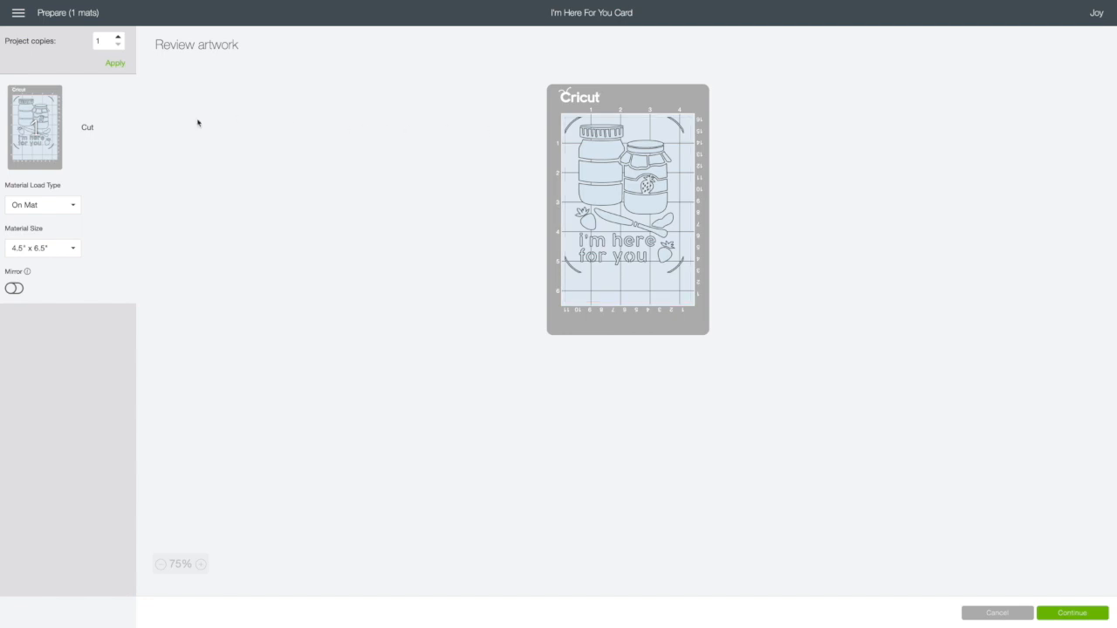
# Step: Restore On Card Mat loading with the 4.25" x 5.5" material size, and cancel out of making the card
pyautogui.click(84, 210)
pyautogui.click(61, 254)
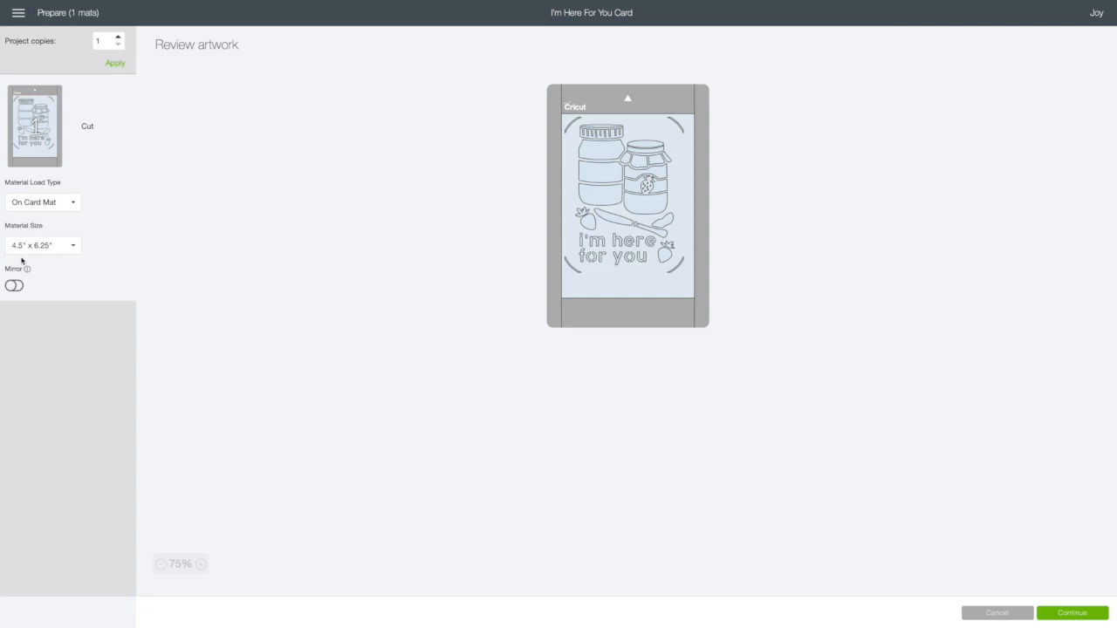
pyautogui.click(73, 248)
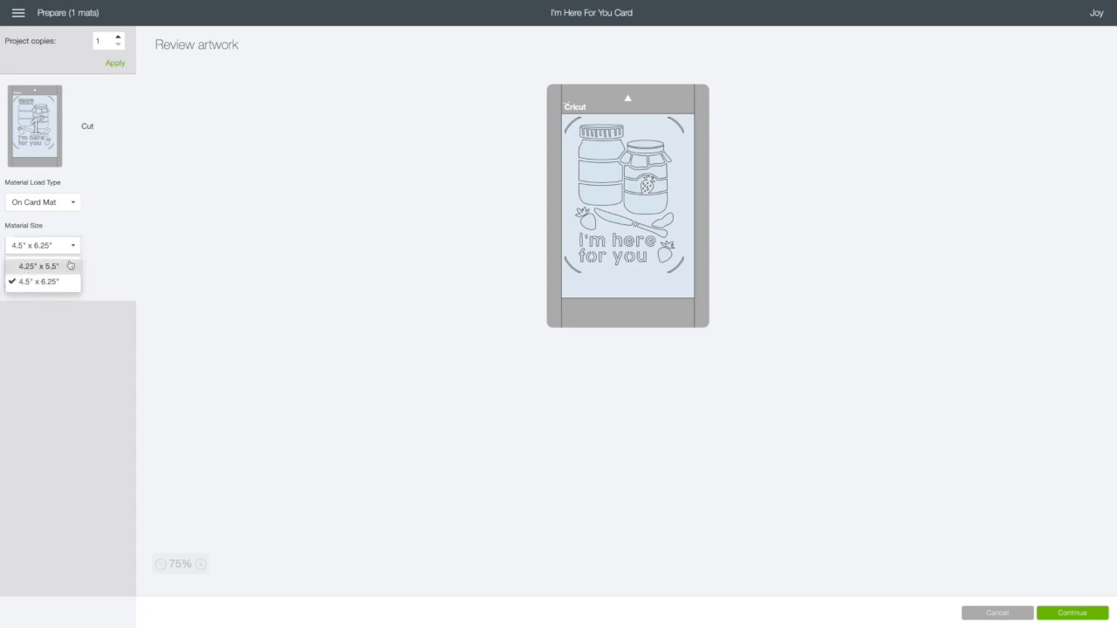
pyautogui.click(70, 265)
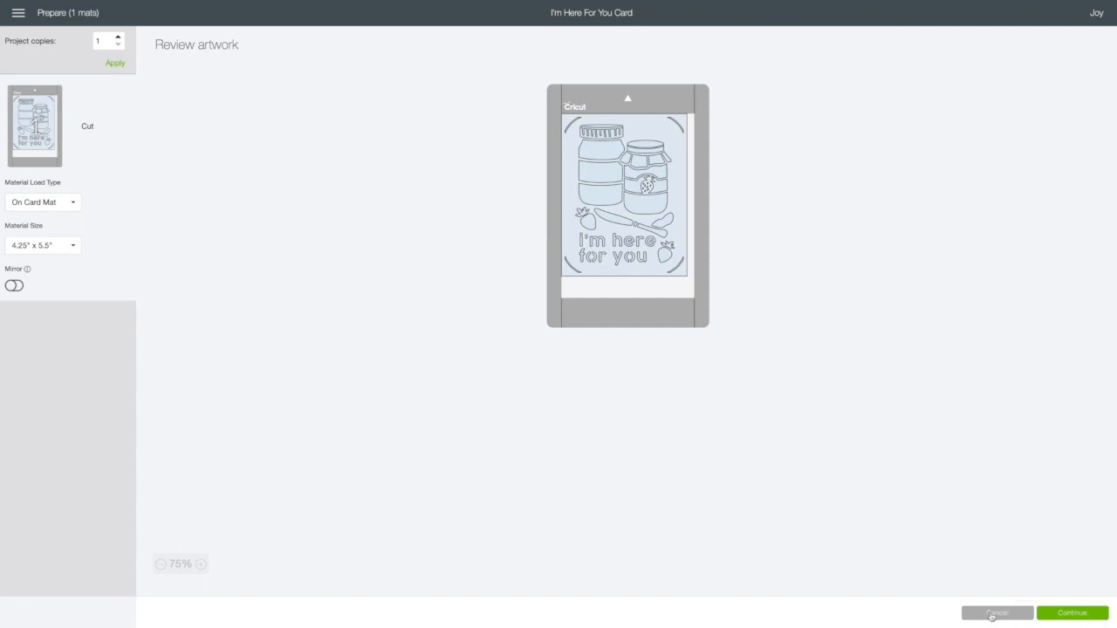
pyautogui.click(995, 614)
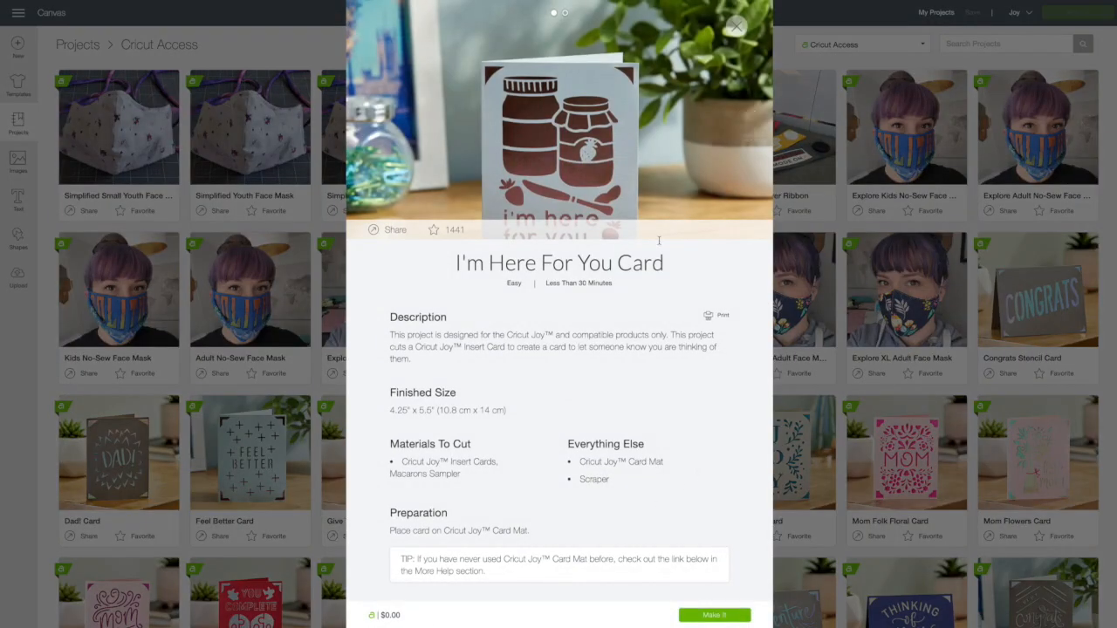
pyautogui.click(737, 27)
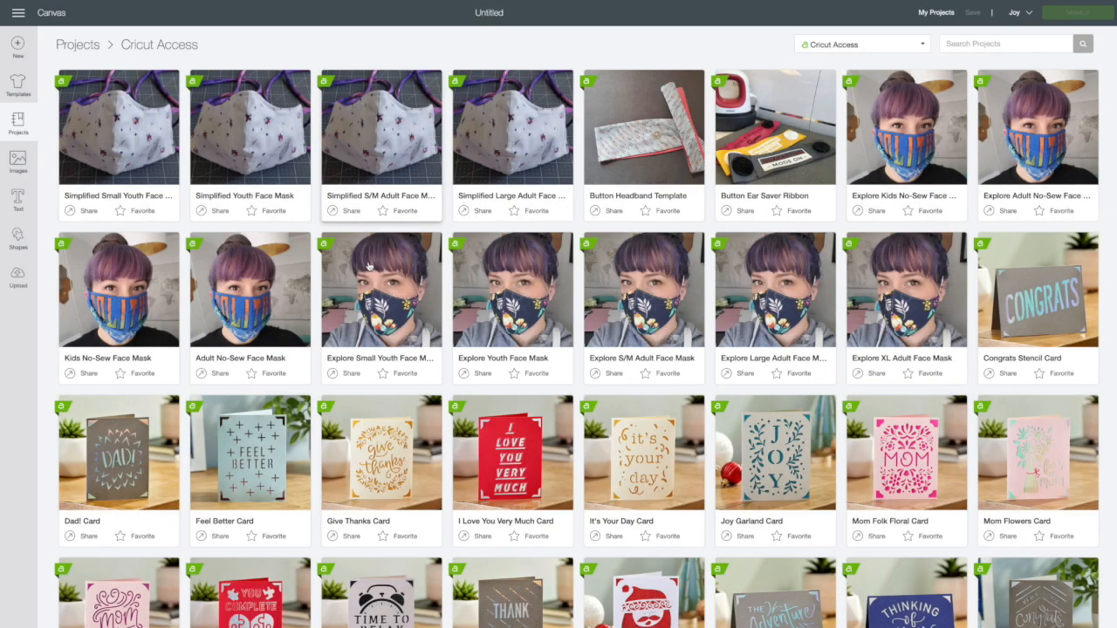
# Step: Filter the projects to Free for Cricut Maker and switch the selected machine to Cricut Maker
pyautogui.click(926, 44)
pyautogui.scroll(-5, 861, 234)
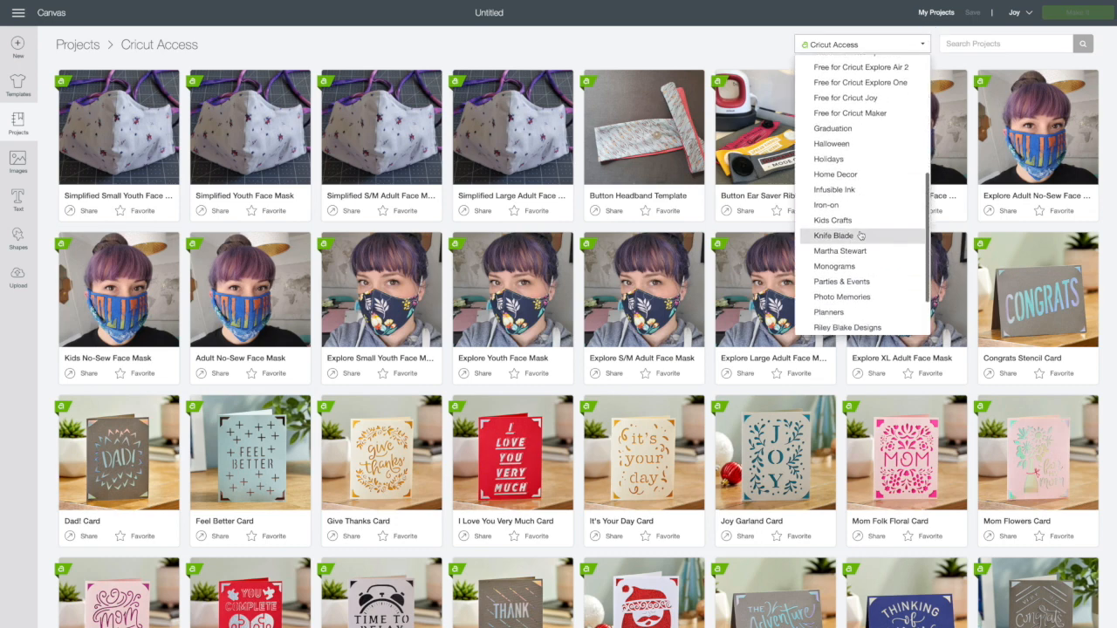
pyautogui.click(864, 124)
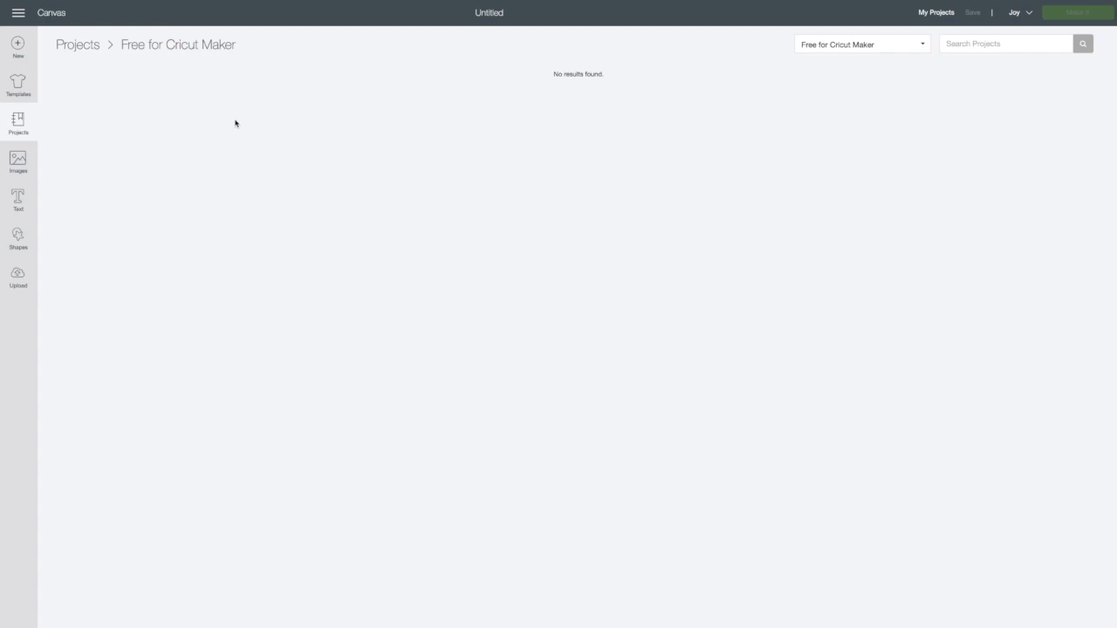
pyautogui.click(1028, 12)
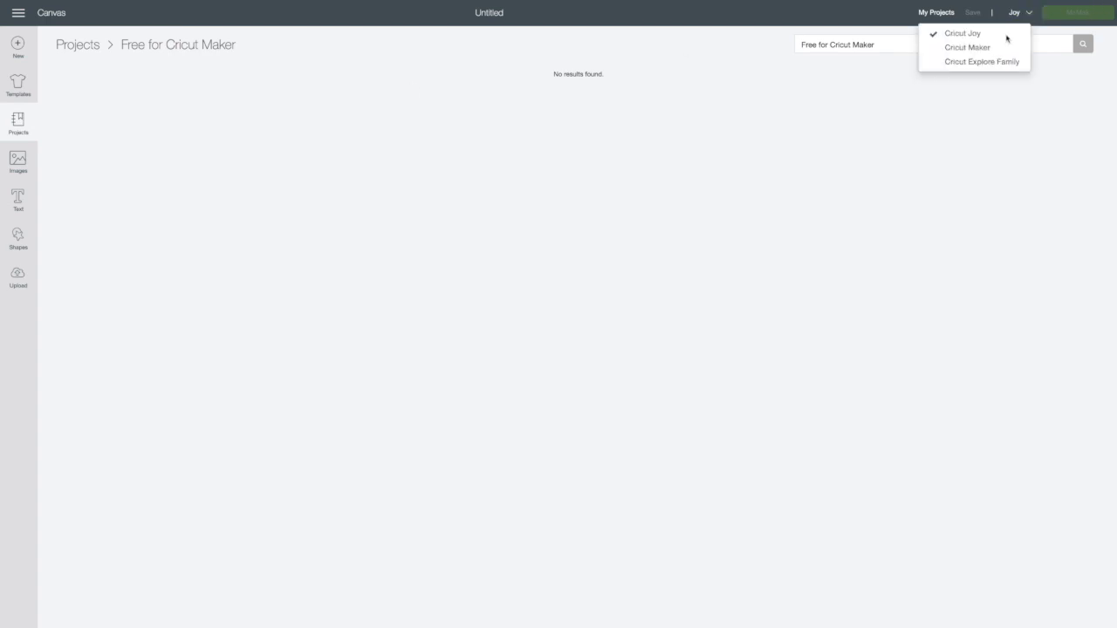
pyautogui.click(956, 48)
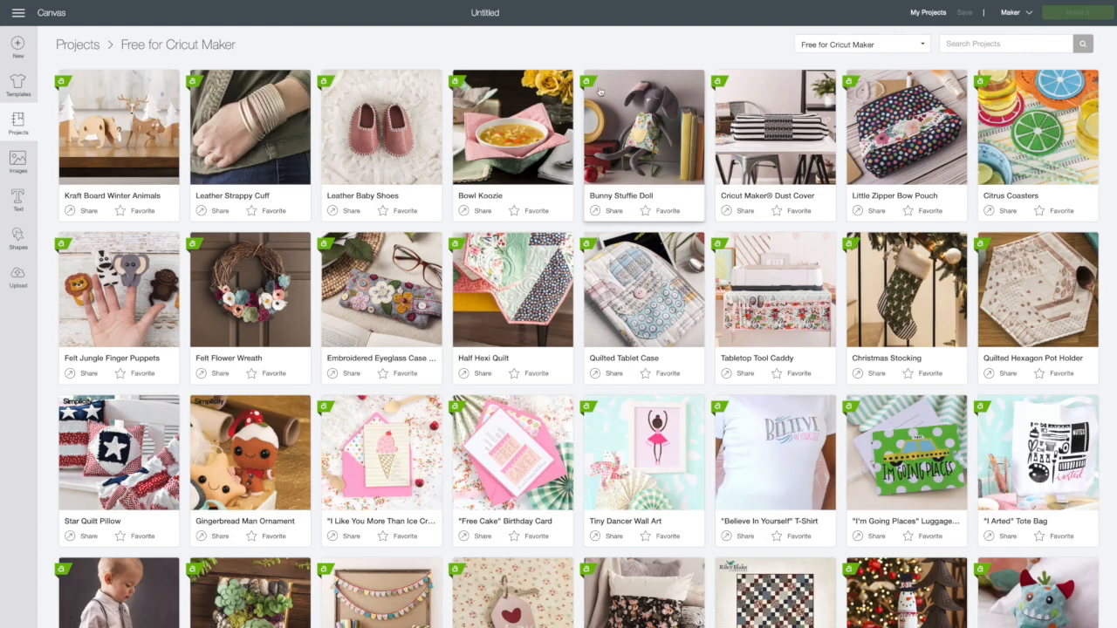
# Step: Browse the free Cricut Maker projects, read the "I'm Going Places" Luggage Tags project's details, and close them
pyautogui.scroll(-1, 503, 288)
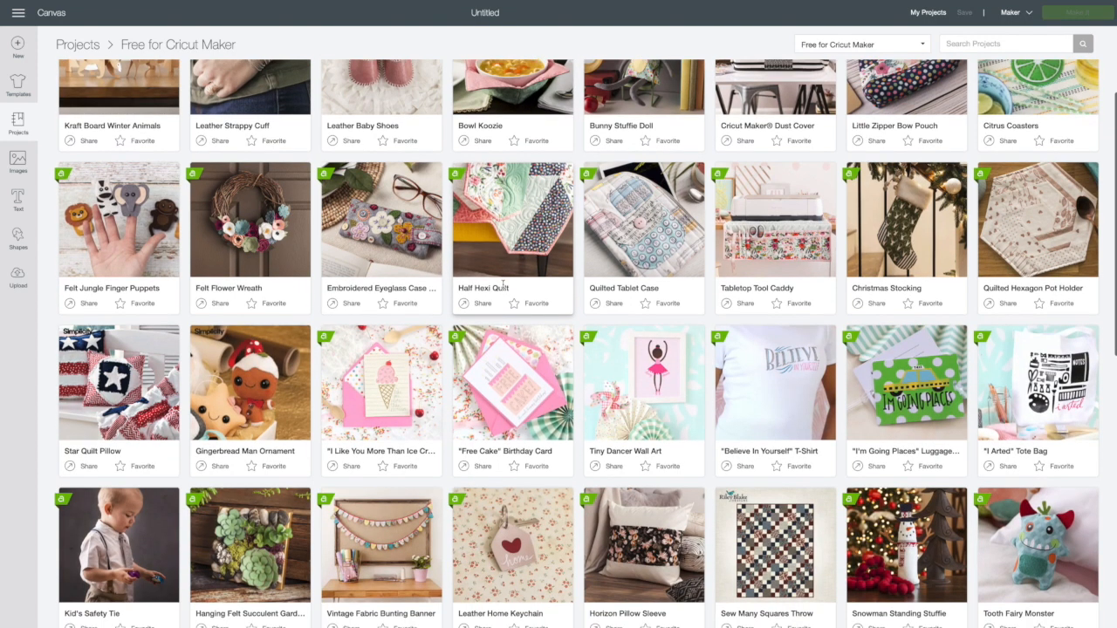
pyautogui.scroll(1, 502, 285)
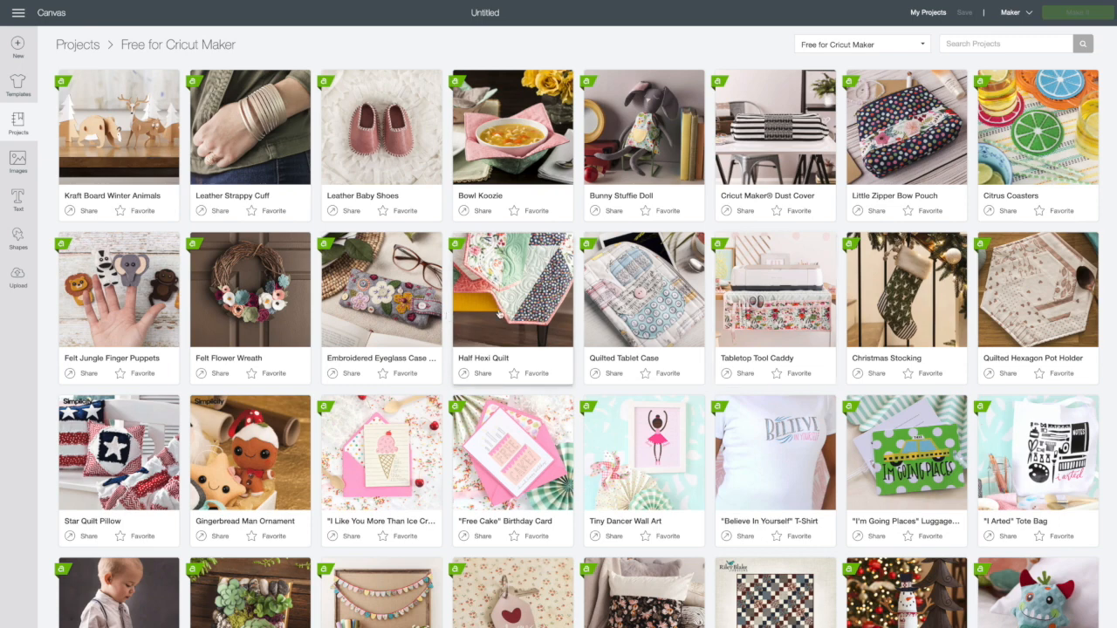
pyautogui.scroll(-1, 498, 312)
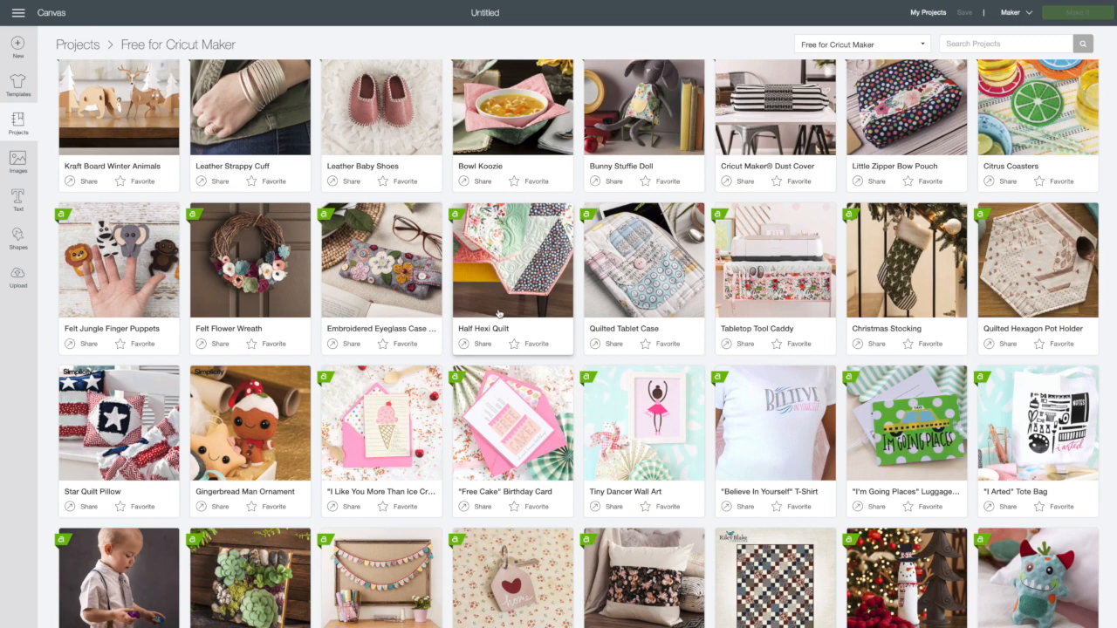
pyautogui.scroll(-5, 498, 312)
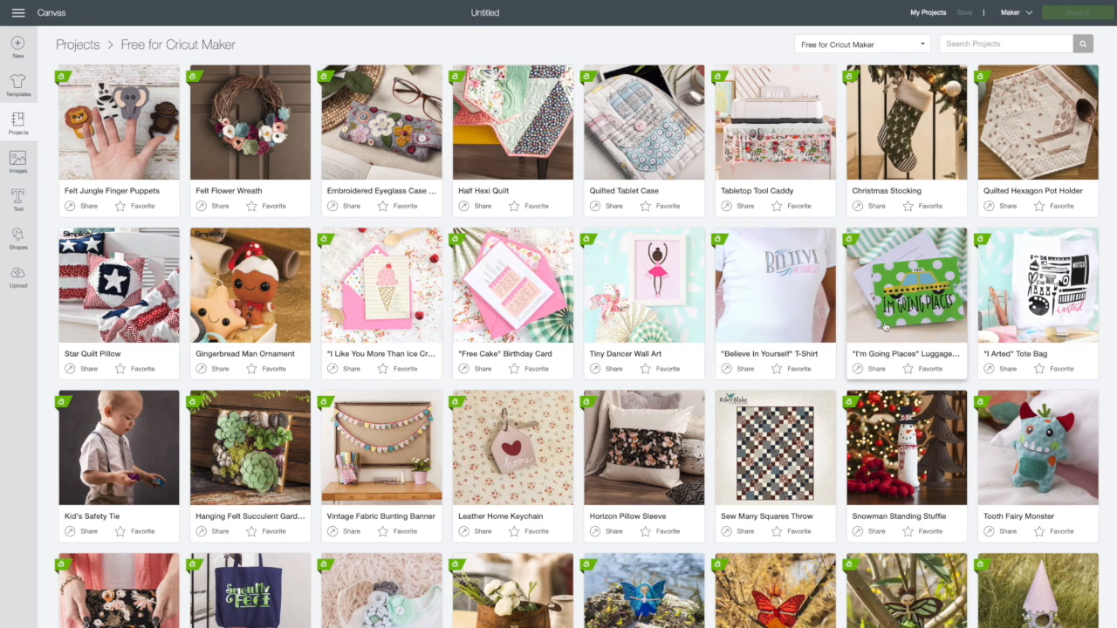
pyautogui.scroll(-1, 885, 326)
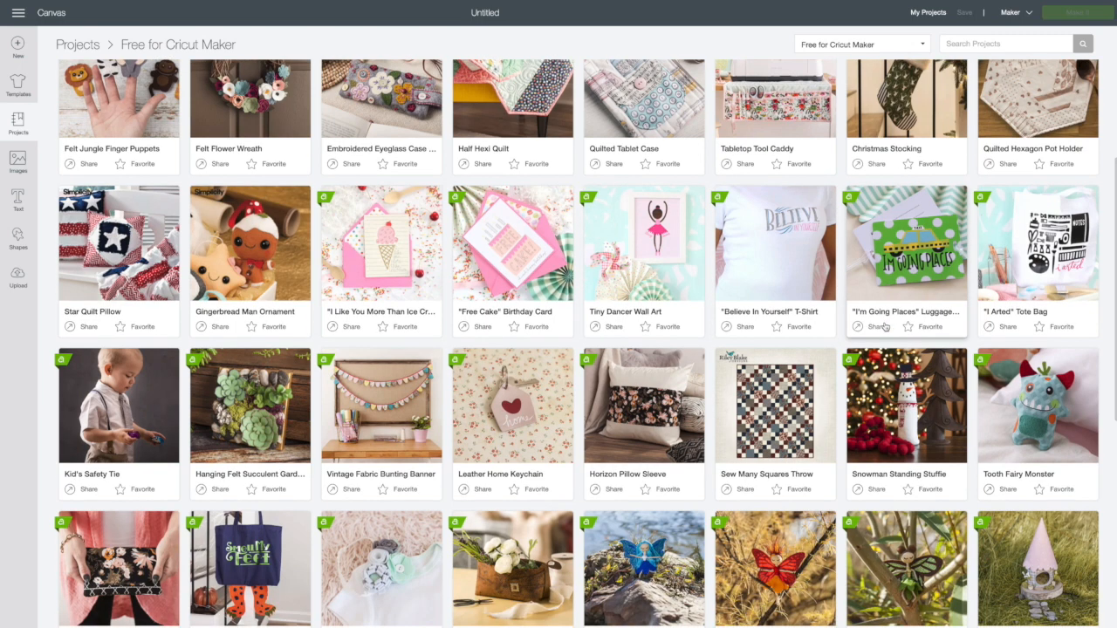
pyautogui.click(892, 273)
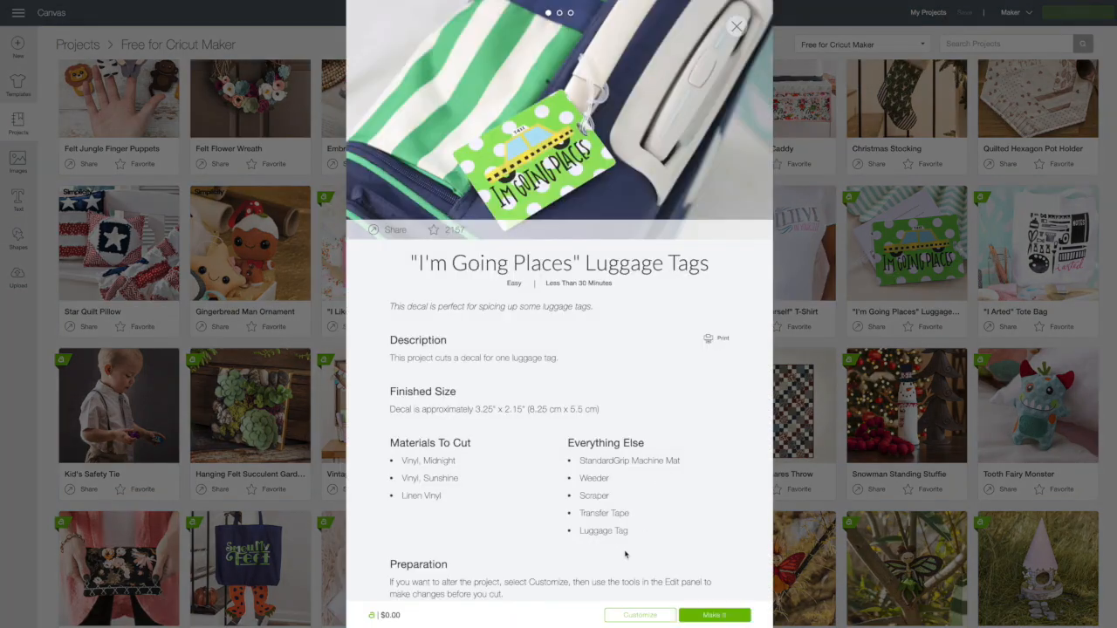
pyautogui.scroll(-2, 625, 555)
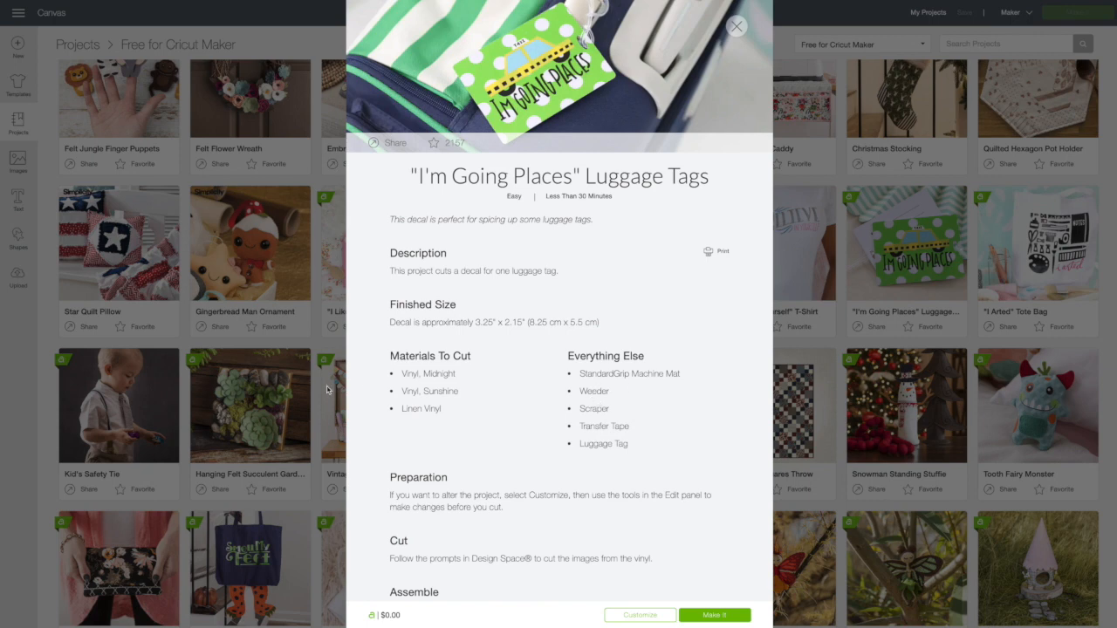
pyautogui.scroll(-1, 381, 414)
pyautogui.scroll(3, 381, 415)
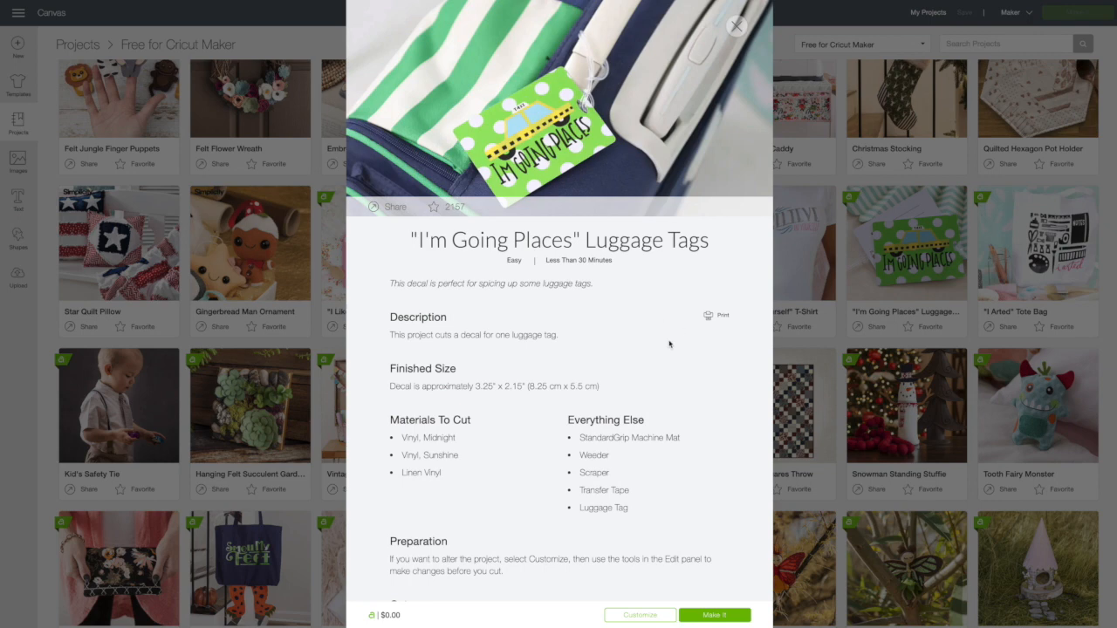
pyautogui.scroll(-1, 664, 340)
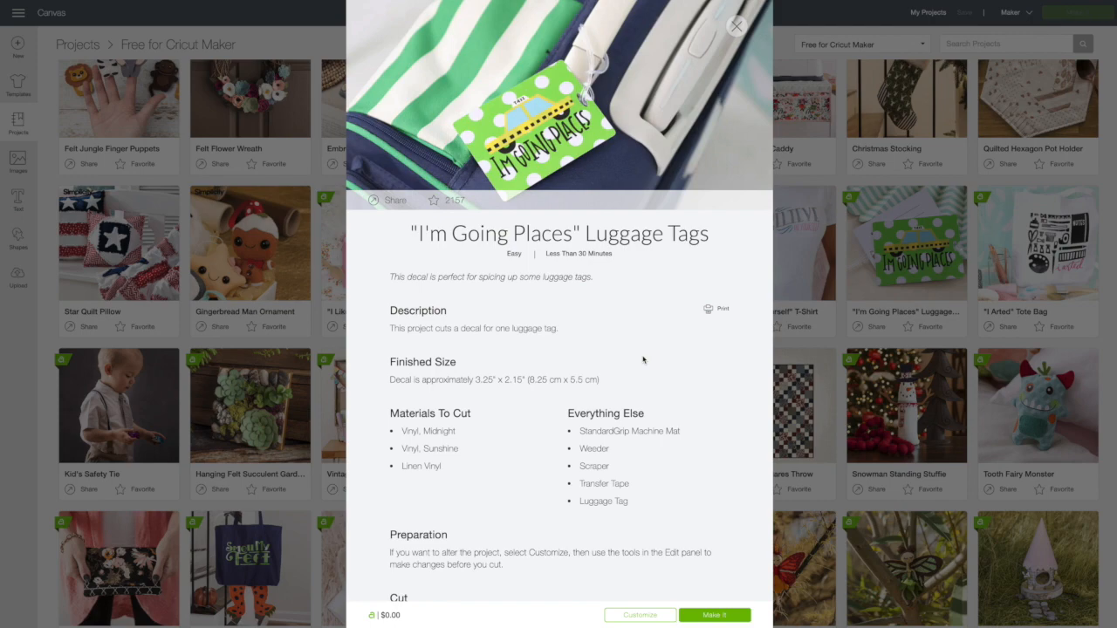
pyautogui.scroll(-1, 643, 360)
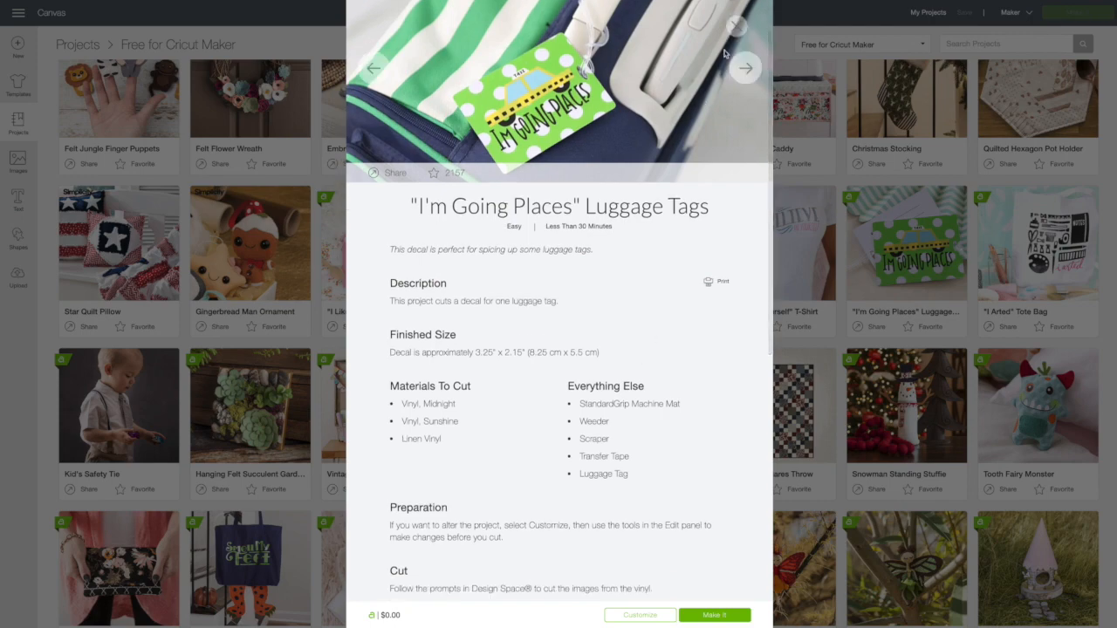
pyautogui.click(737, 26)
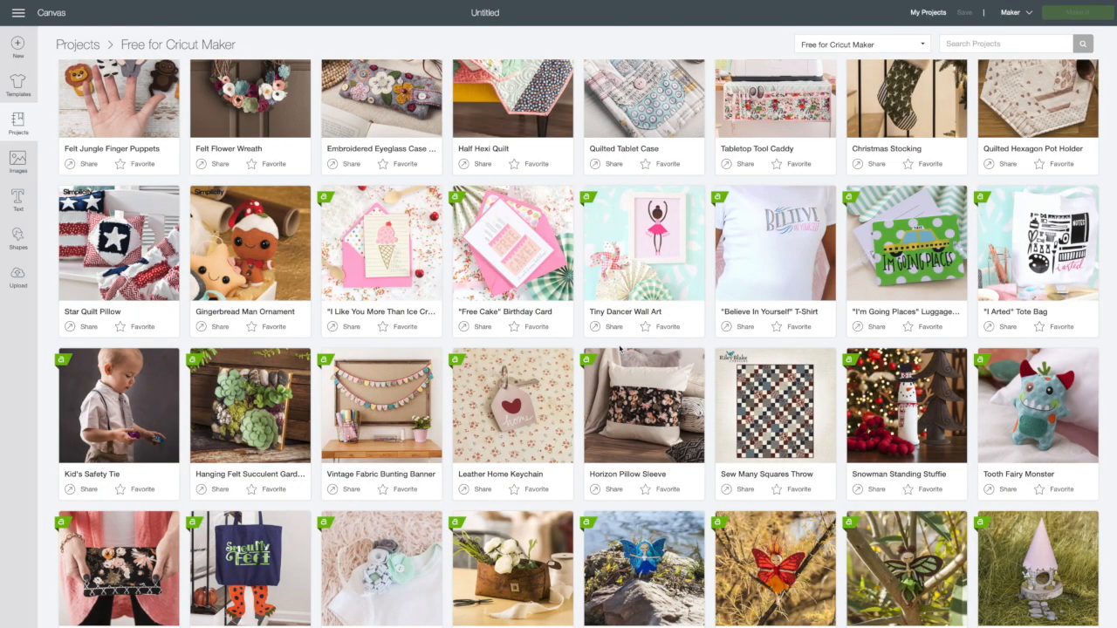
# Step: Open the Sew Many Squares Throw project, read its materials, preparation, cutting and assembly instructions, and close its details
pyautogui.scroll(-1, 620, 349)
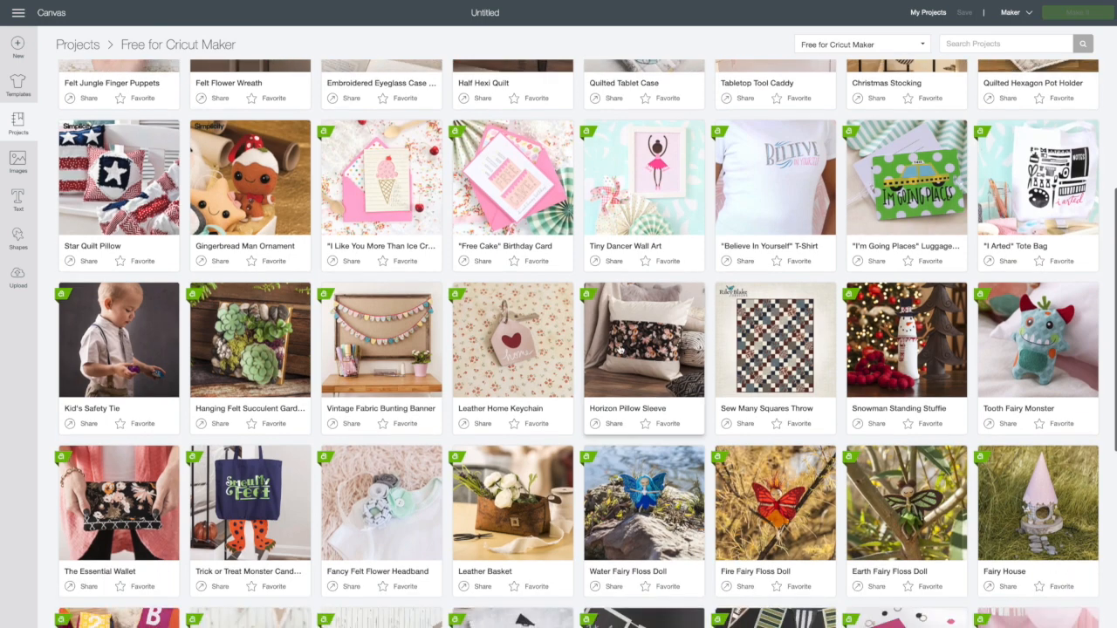
pyautogui.click(743, 344)
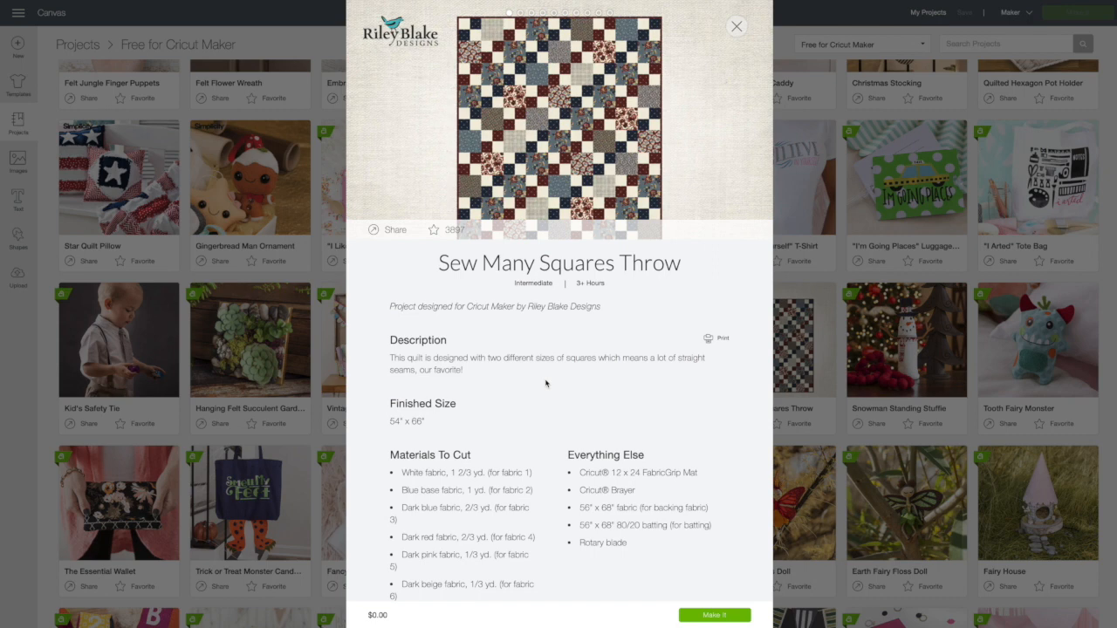
pyautogui.scroll(-5, 545, 383)
pyautogui.scroll(-8, 545, 384)
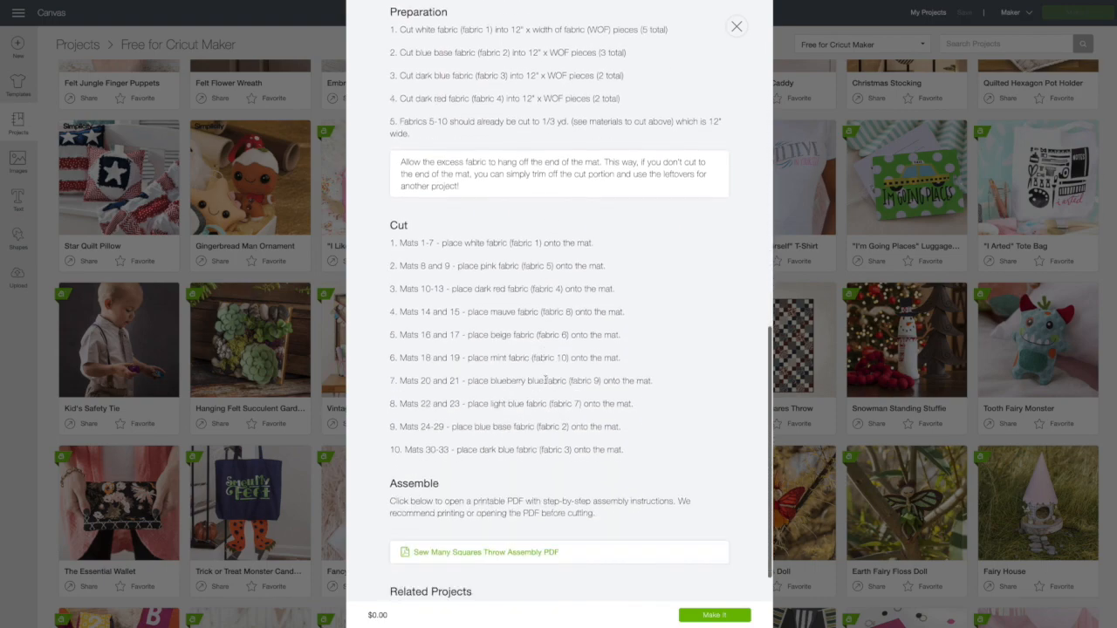
pyautogui.scroll(14, 548, 381)
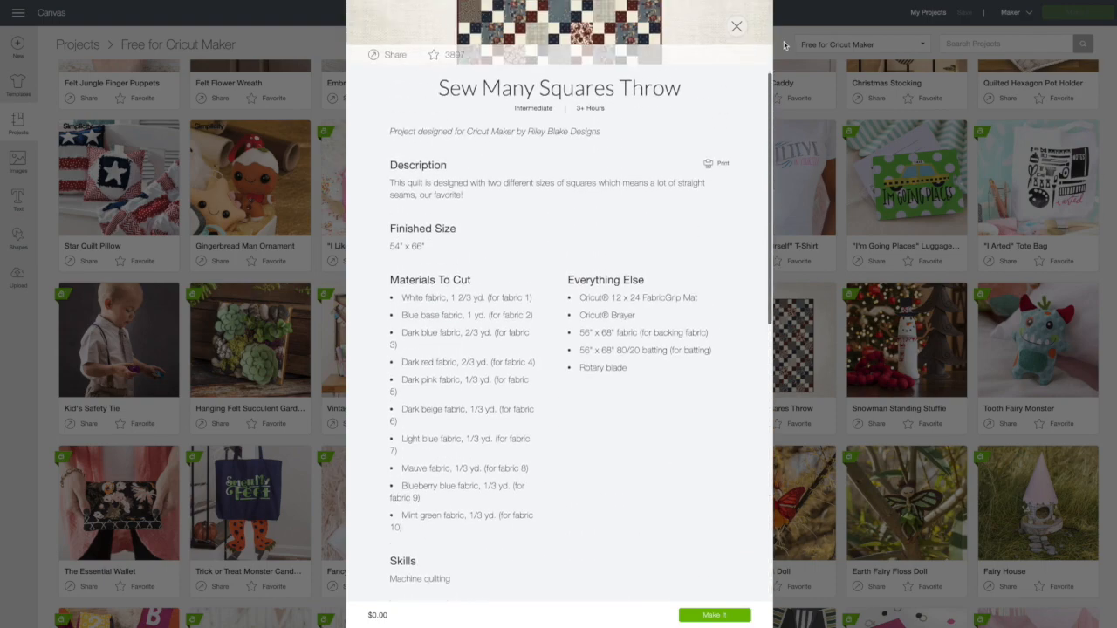
pyautogui.click(737, 27)
# Step: Show the projects saved under My Favorites
pyautogui.click(906, 46)
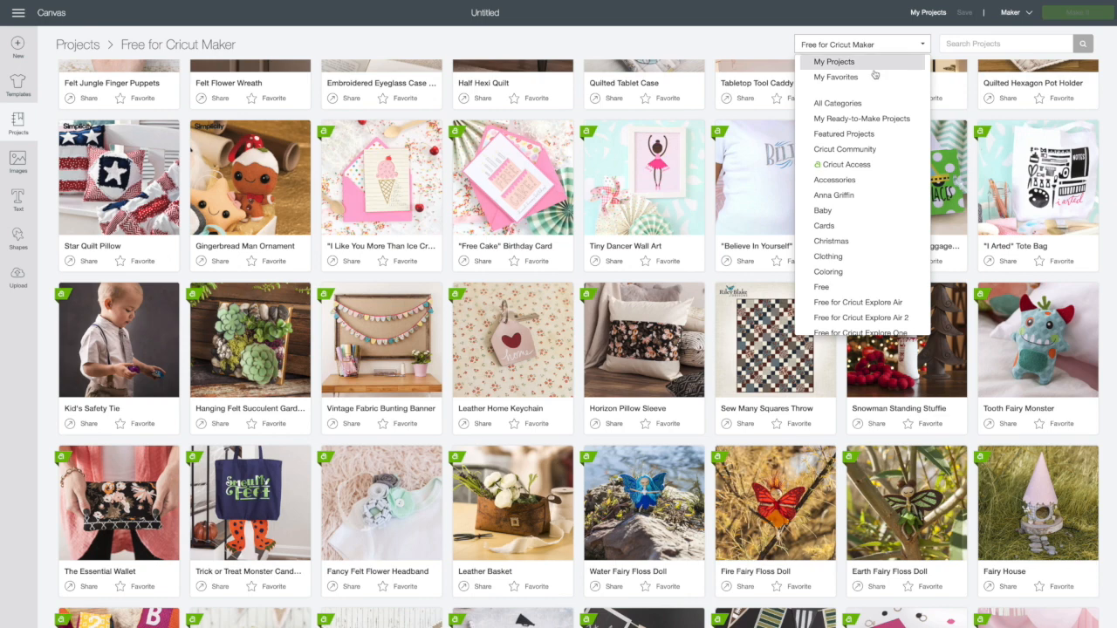
pyautogui.scroll(-1, 864, 113)
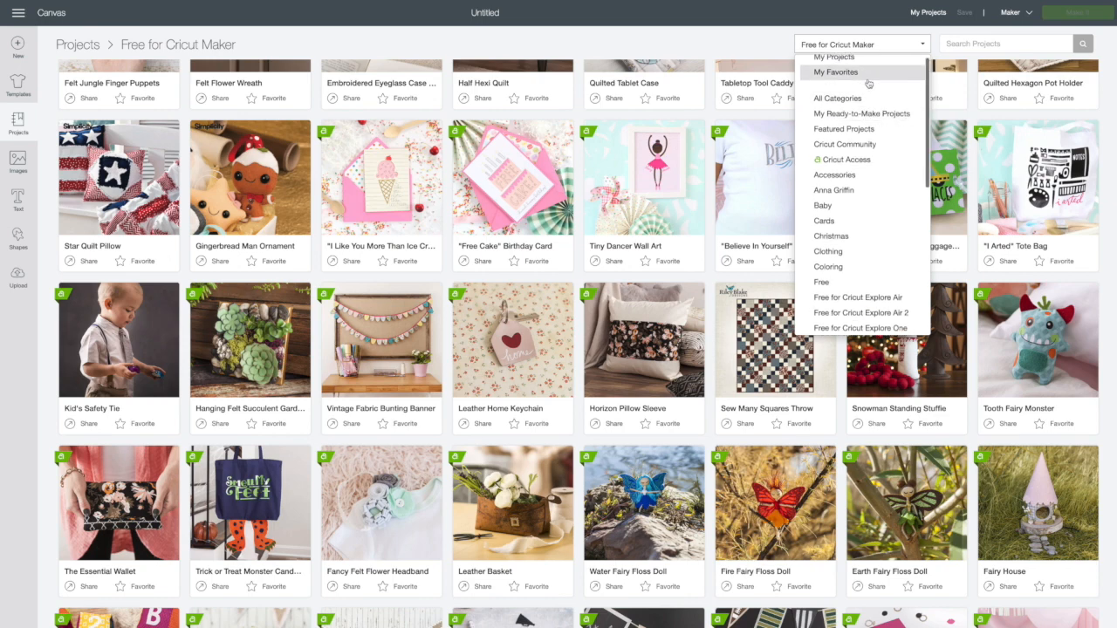
pyautogui.click(867, 72)
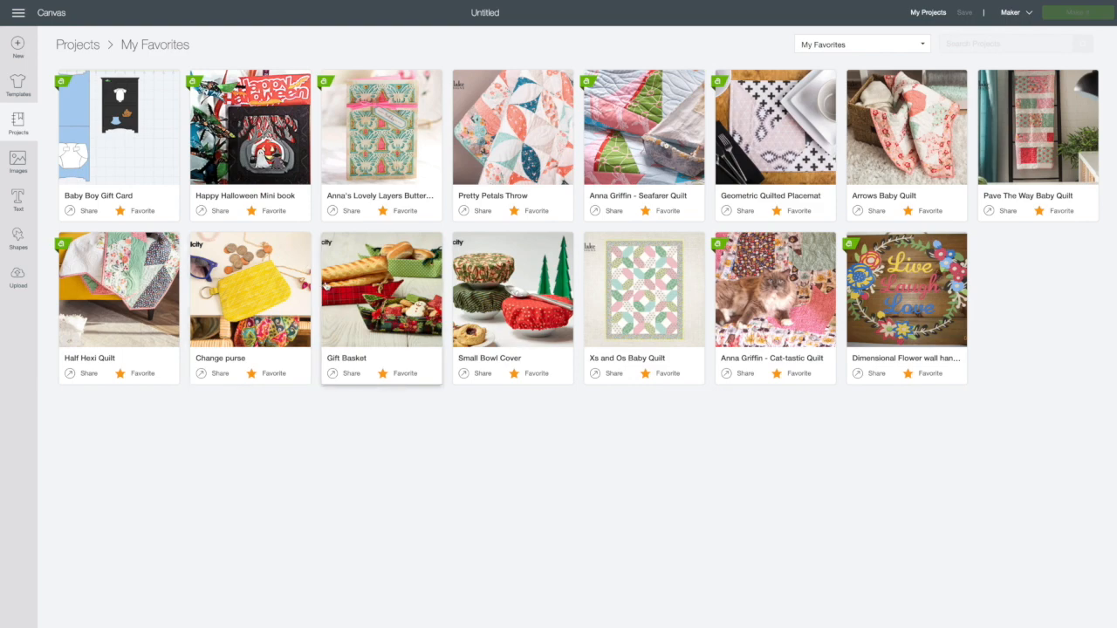
# Step: Open the Anna Griffin - Seafarer Quilt project from the favorites and look through its preview pictures
pyautogui.click(642, 138)
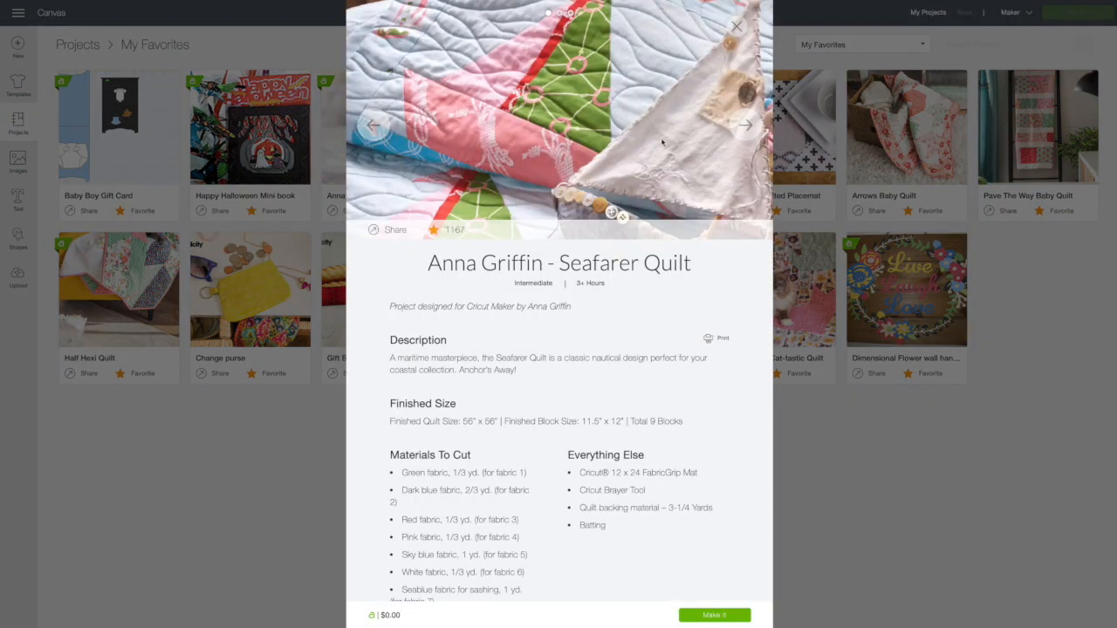
pyautogui.click(745, 127)
pyautogui.click(745, 126)
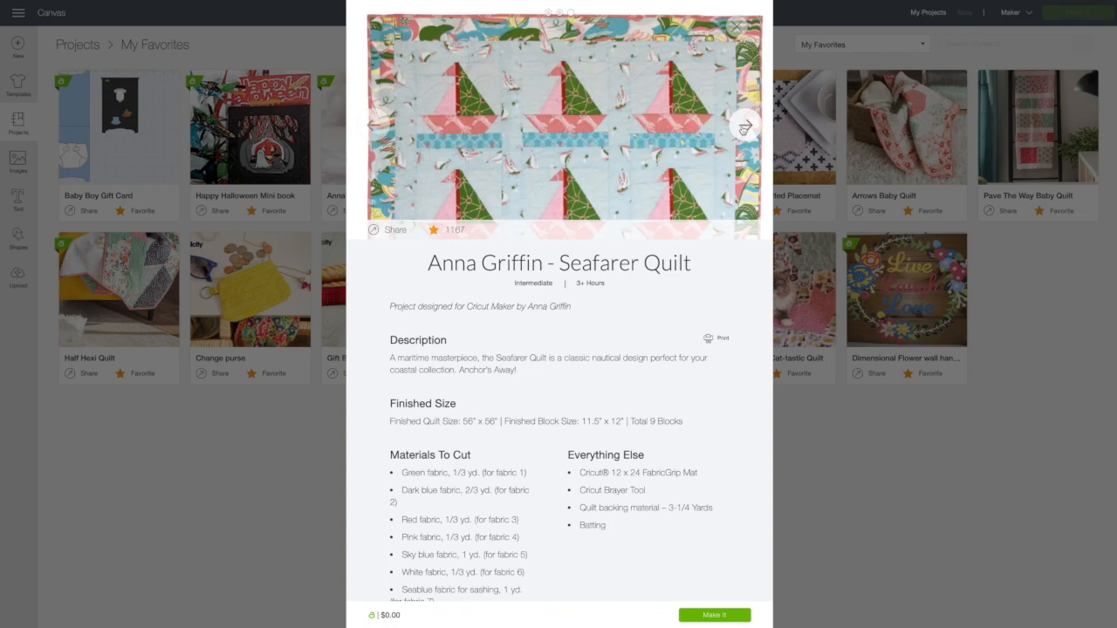
pyautogui.click(744, 126)
pyautogui.click(744, 127)
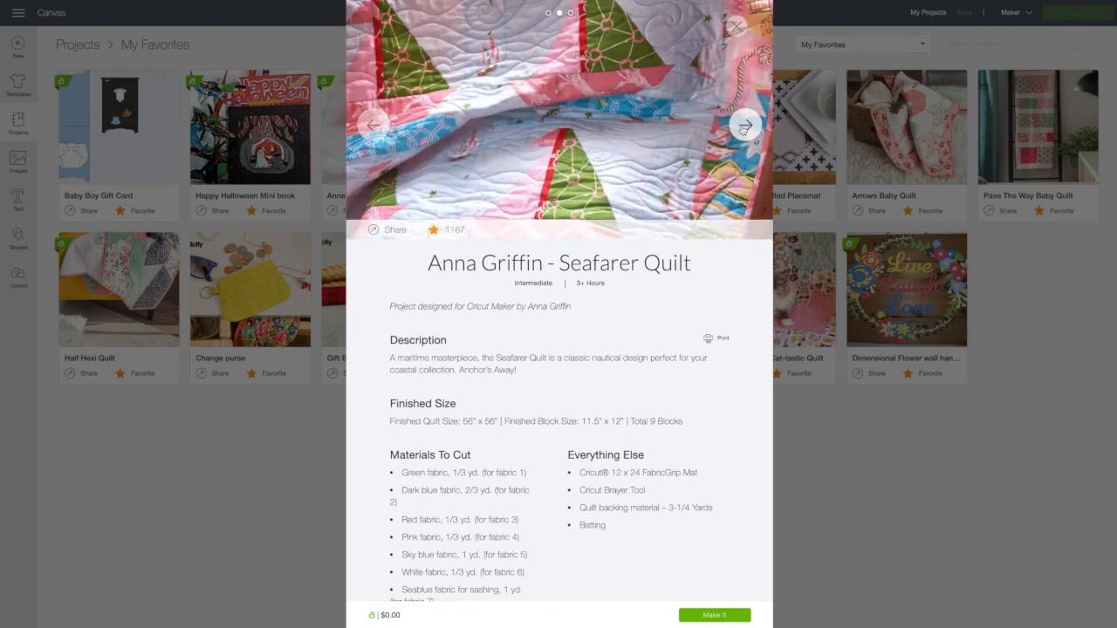
pyautogui.click(744, 126)
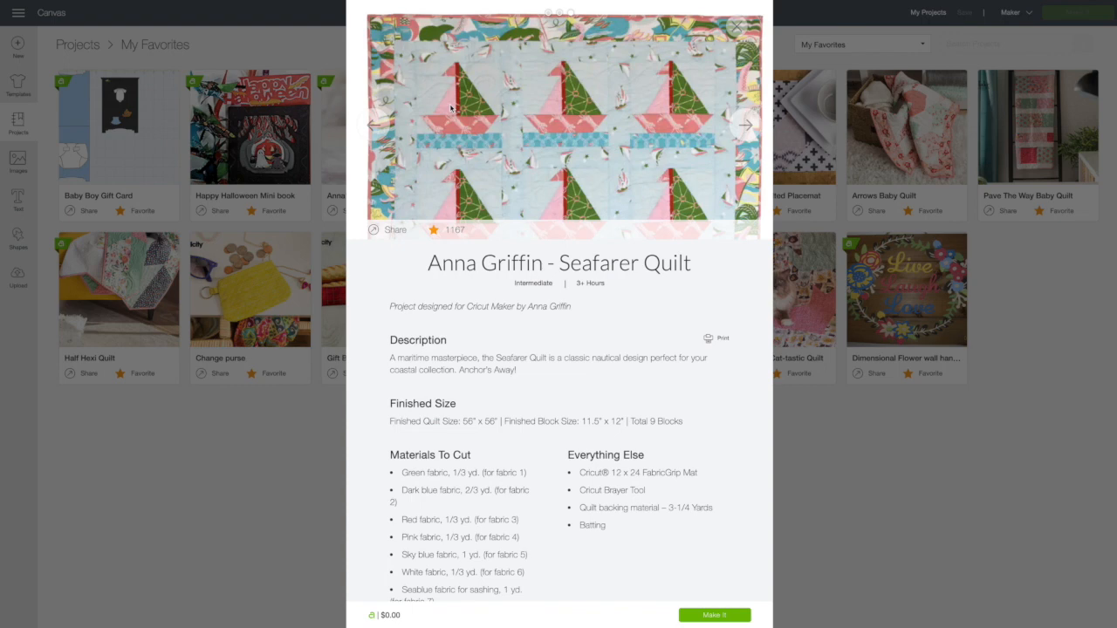
# Step: Close the Seafarer Quilt project's details and view the machine choices, keeping Cricut Maker selected
pyautogui.click(737, 27)
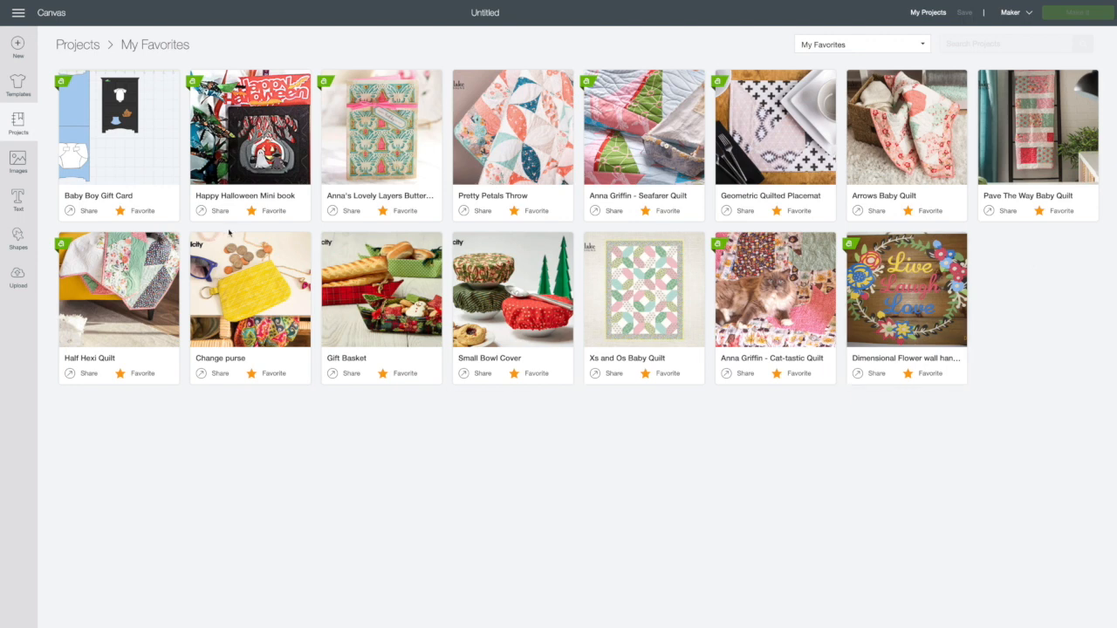
pyautogui.click(1024, 13)
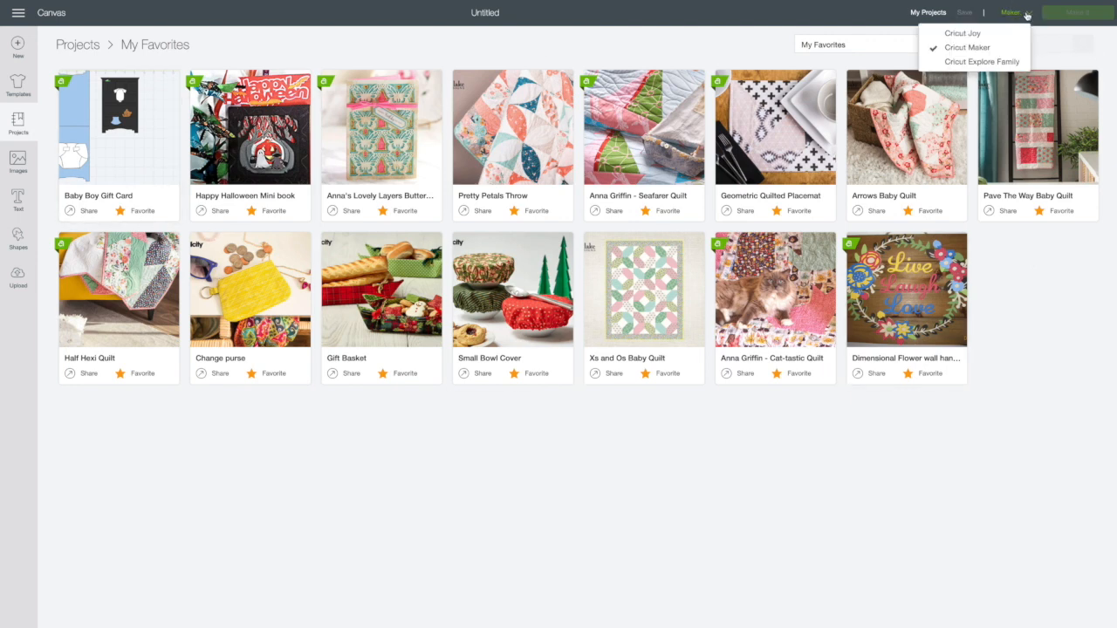
pyautogui.click(1023, 14)
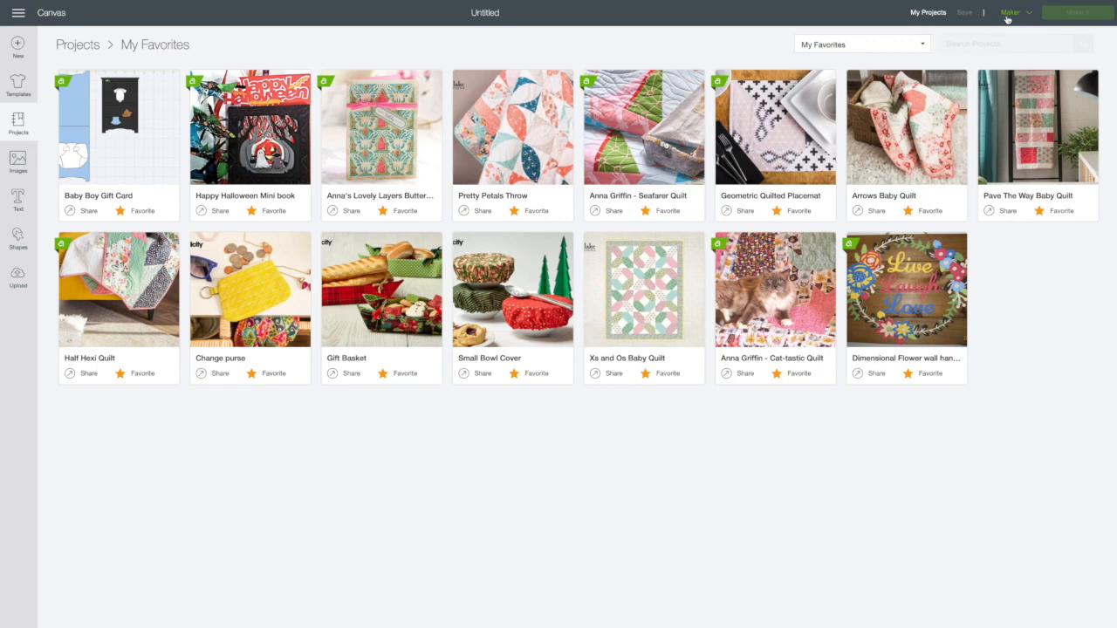
# Step: Review the project categories and show the projects saved under My Projects
pyautogui.click(865, 46)
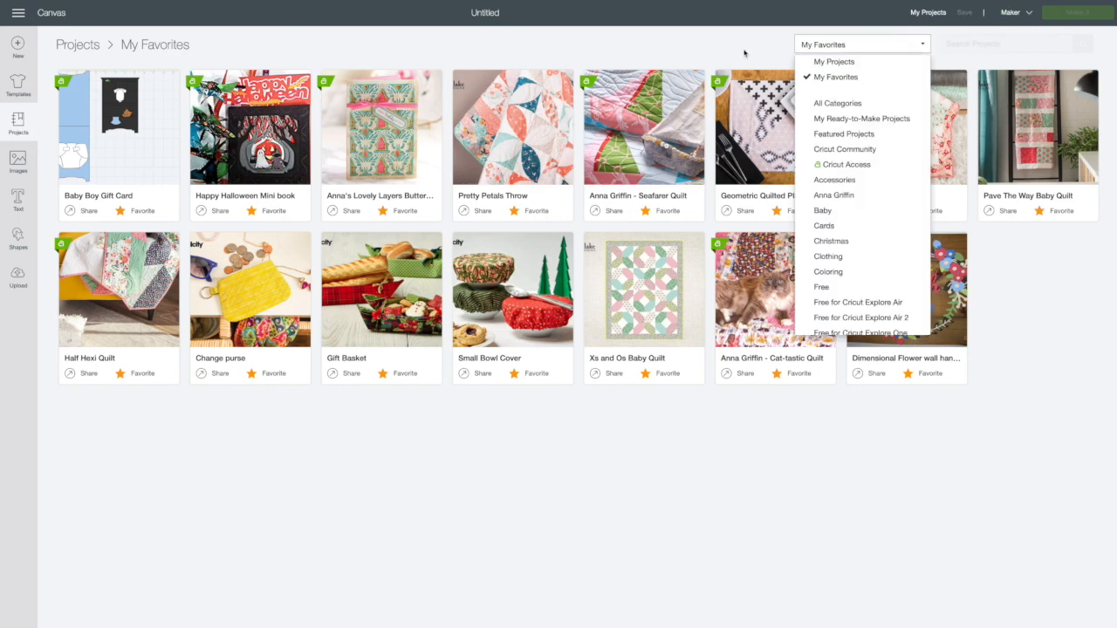
pyautogui.click(680, 41)
pyautogui.click(840, 45)
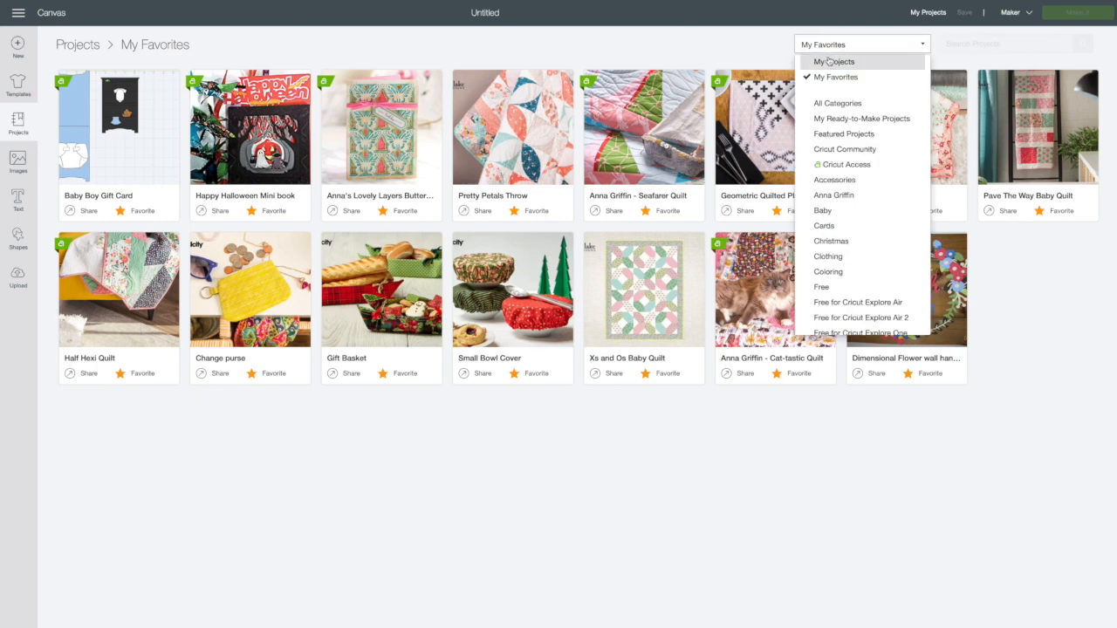
pyautogui.click(829, 62)
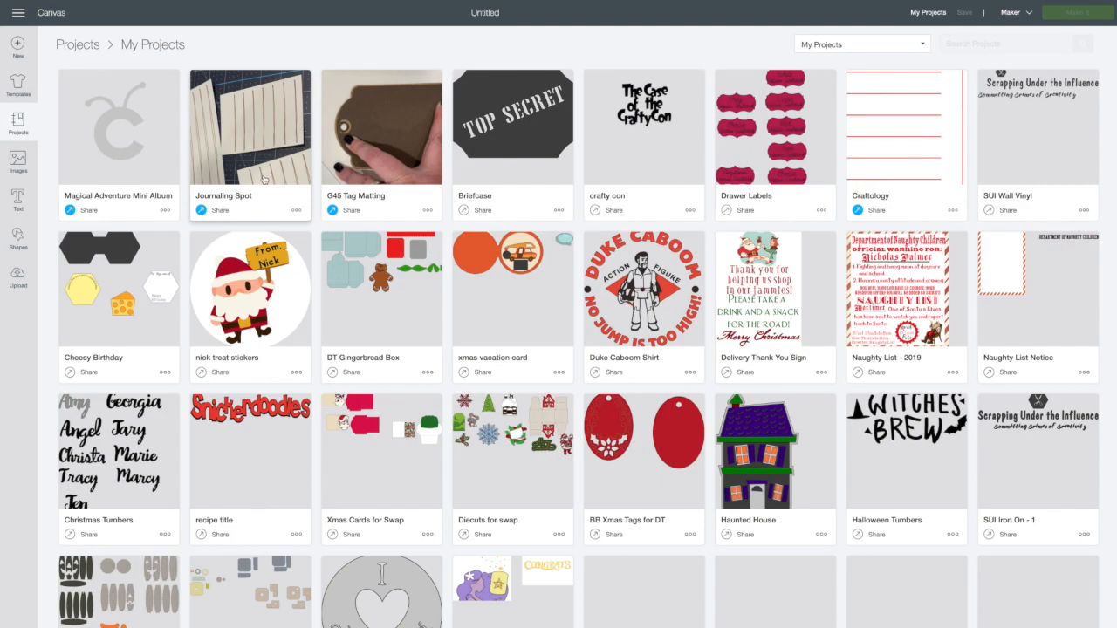
# Step: Return to the home page and start a new blank project
pyautogui.click(18, 14)
pyautogui.click(21, 57)
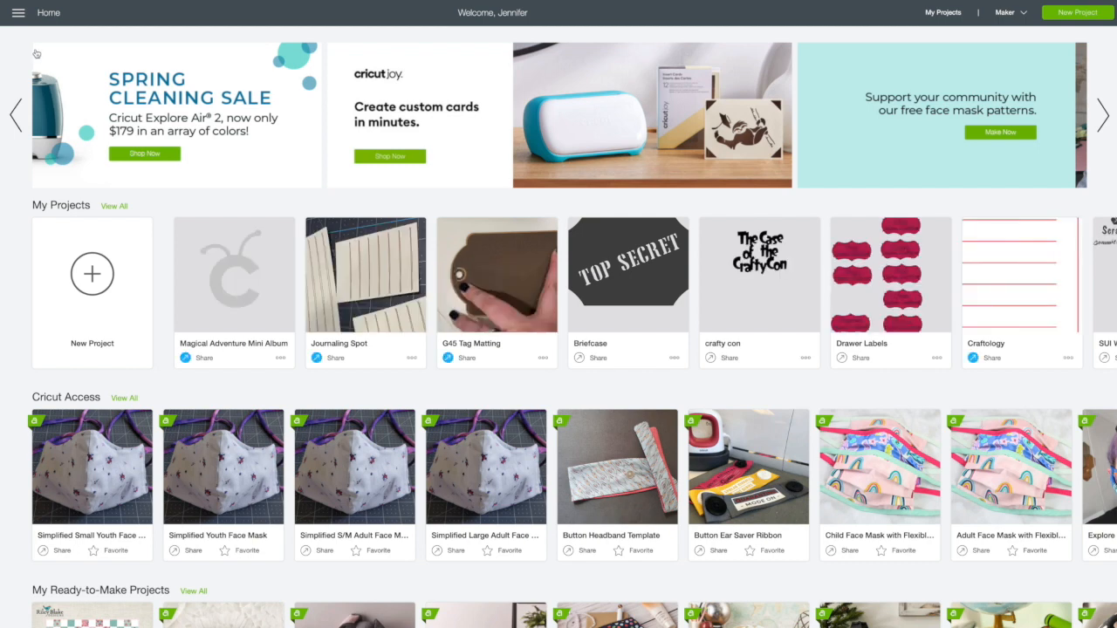
pyautogui.click(96, 278)
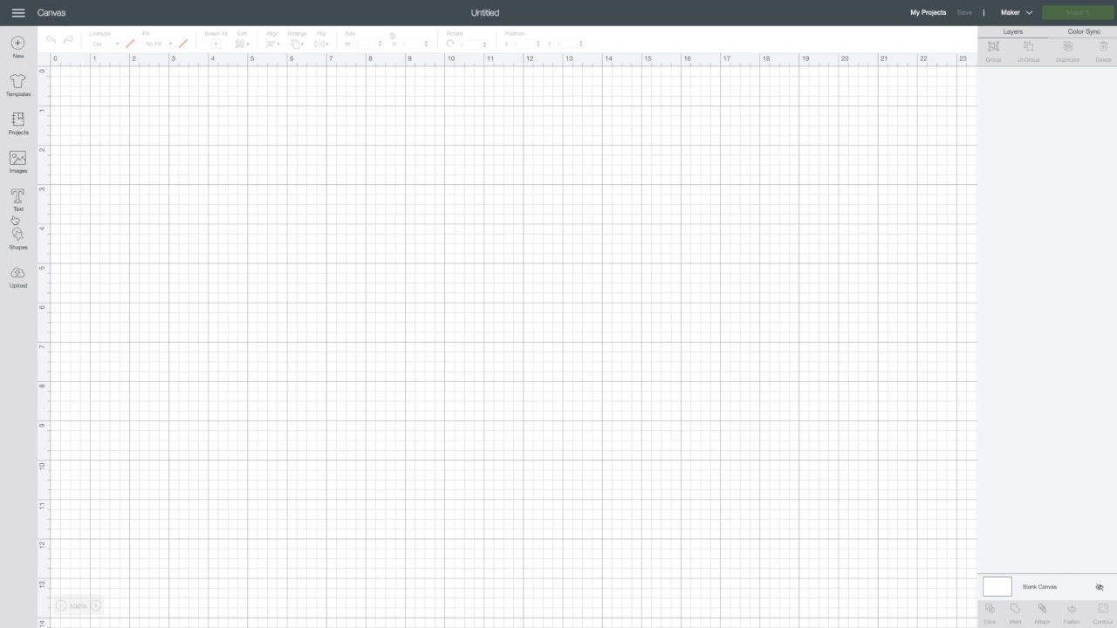
# Step: Filter the ready-to-make projects to the Free category and browse through them
pyautogui.click(18, 128)
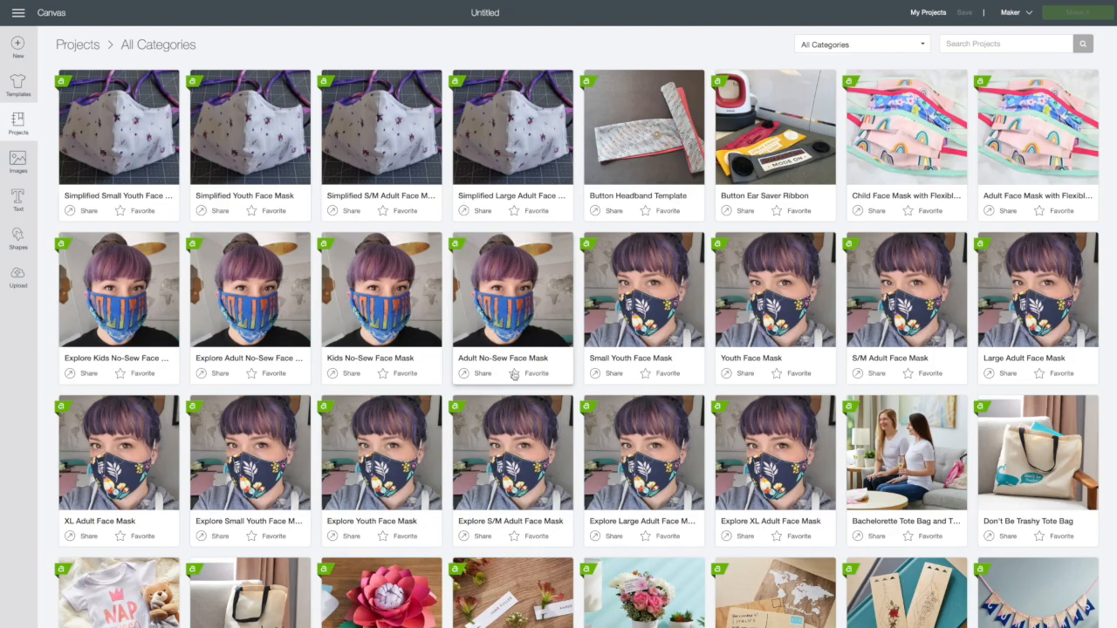
pyautogui.click(892, 45)
pyautogui.click(884, 288)
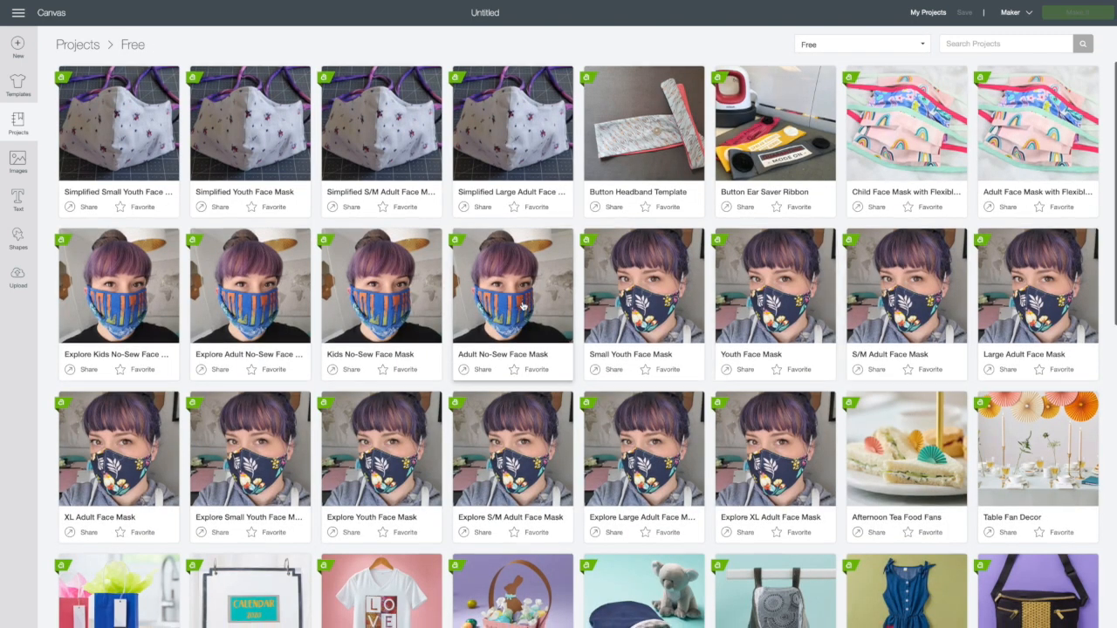
pyautogui.scroll(-1, 523, 305)
pyautogui.scroll(-5, 523, 305)
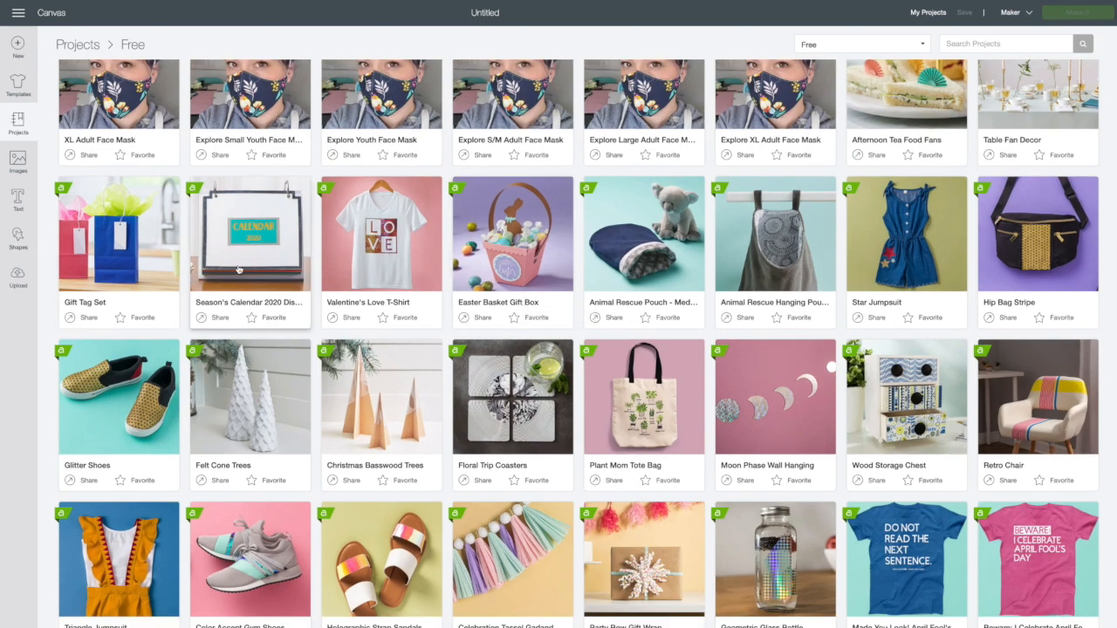
pyautogui.scroll(-1, 238, 268)
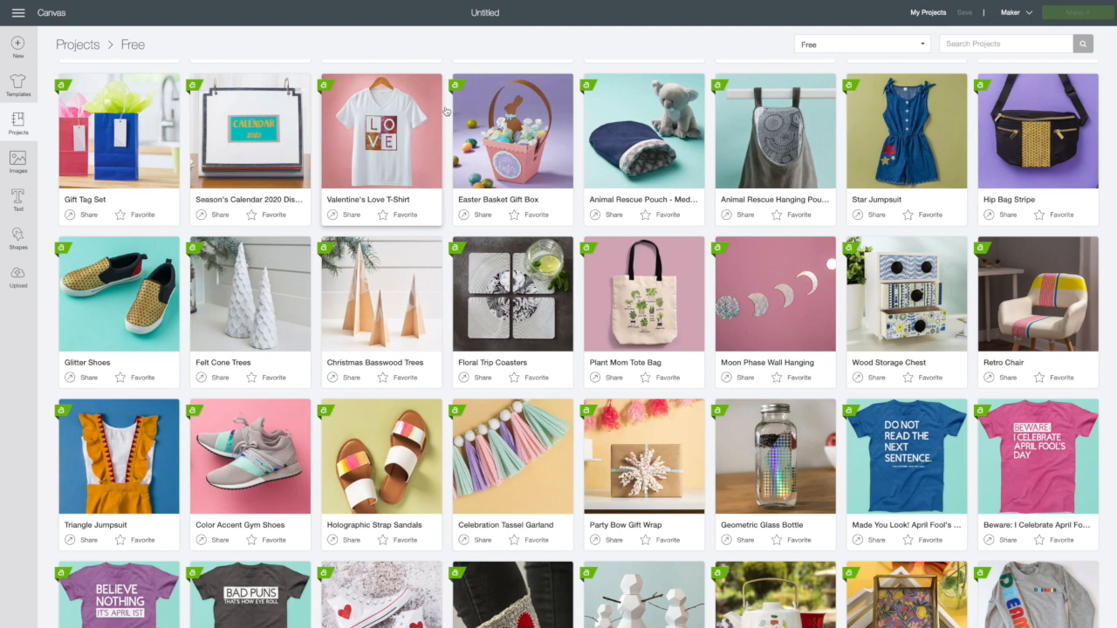
# Step: Open the image library and browse the Free this Week images
pyautogui.click(19, 166)
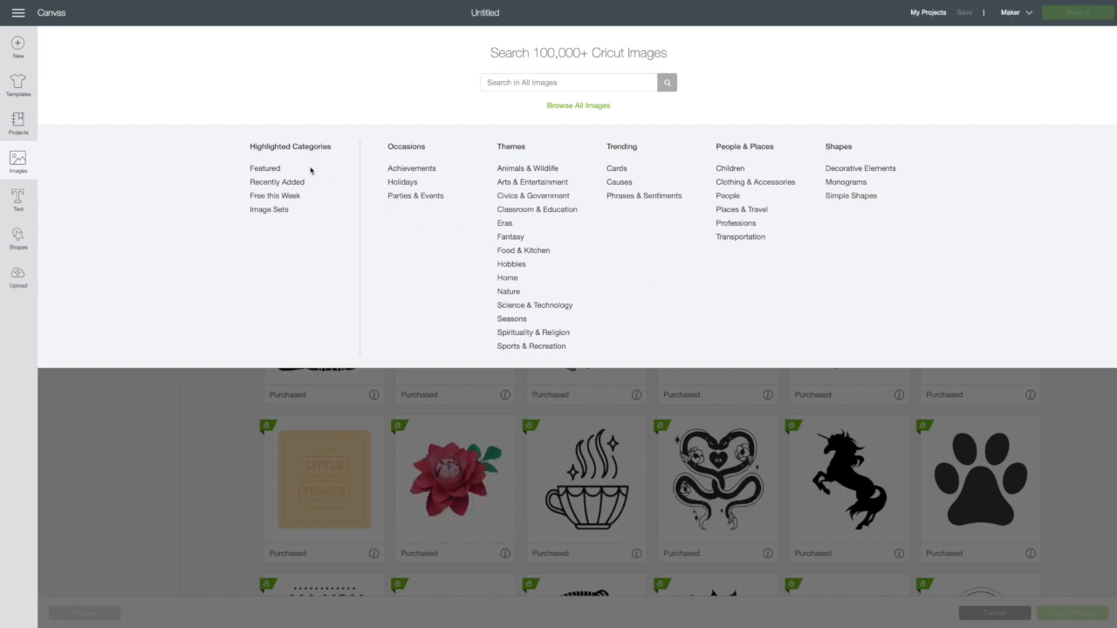
pyautogui.click(268, 195)
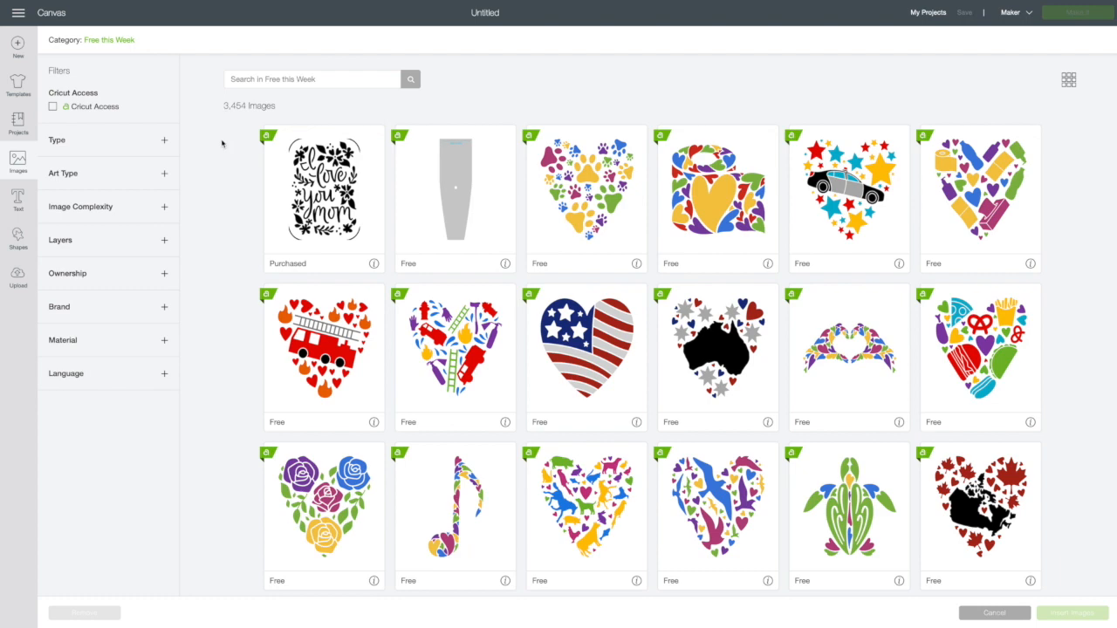
pyautogui.scroll(-10, 222, 144)
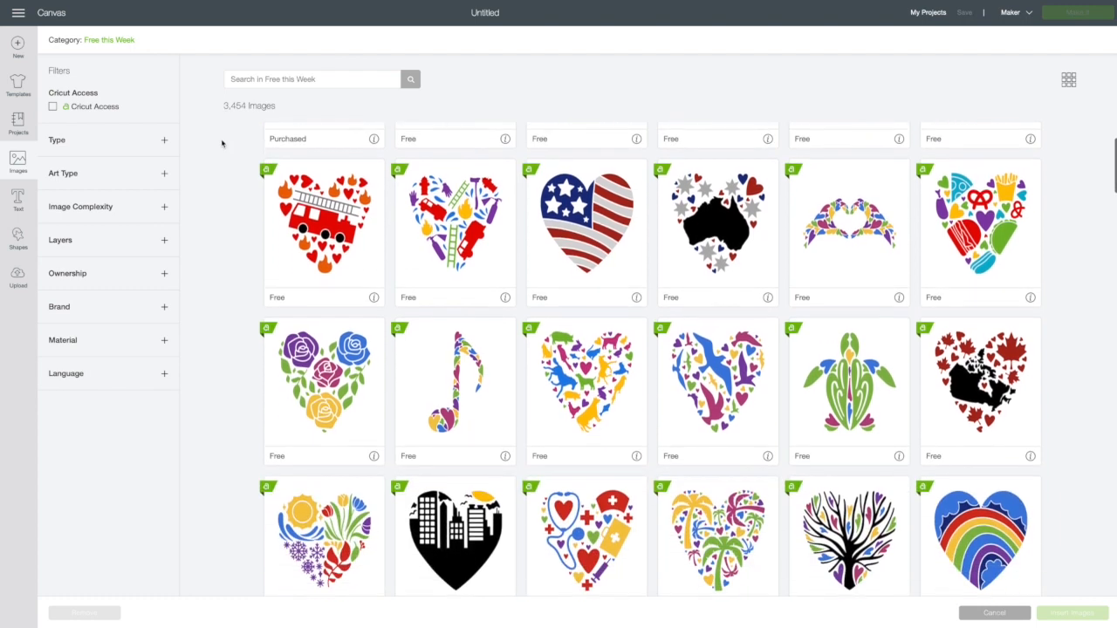
pyautogui.scroll(-2, 222, 144)
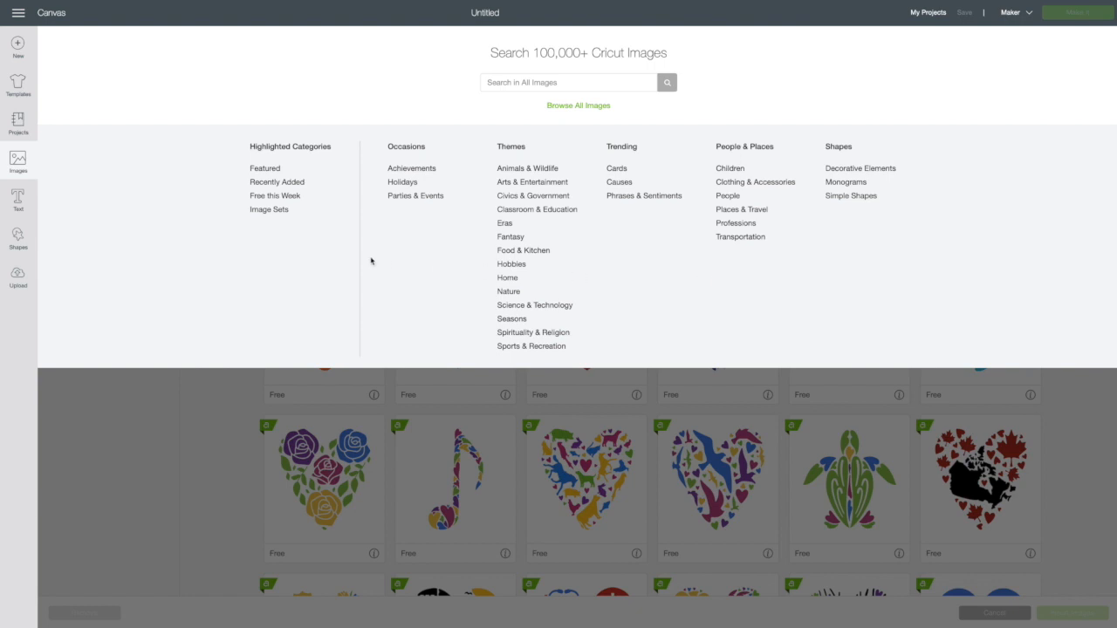
# Step: Show the Holidays images, view the complete list of holiday subcategories, and close it
pyautogui.click(404, 182)
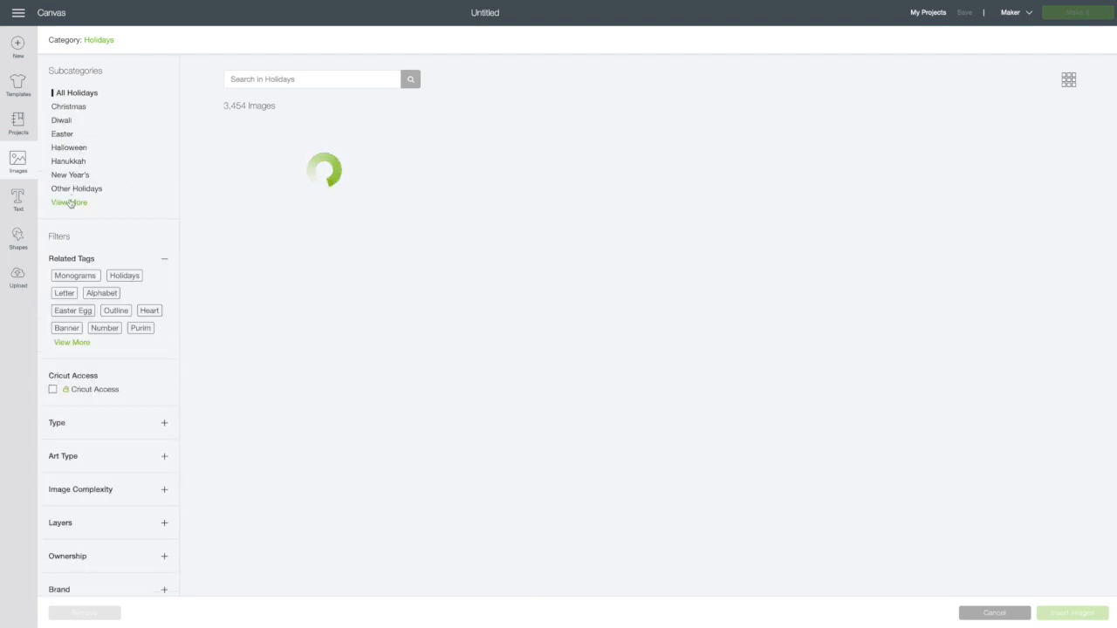
pyautogui.click(70, 203)
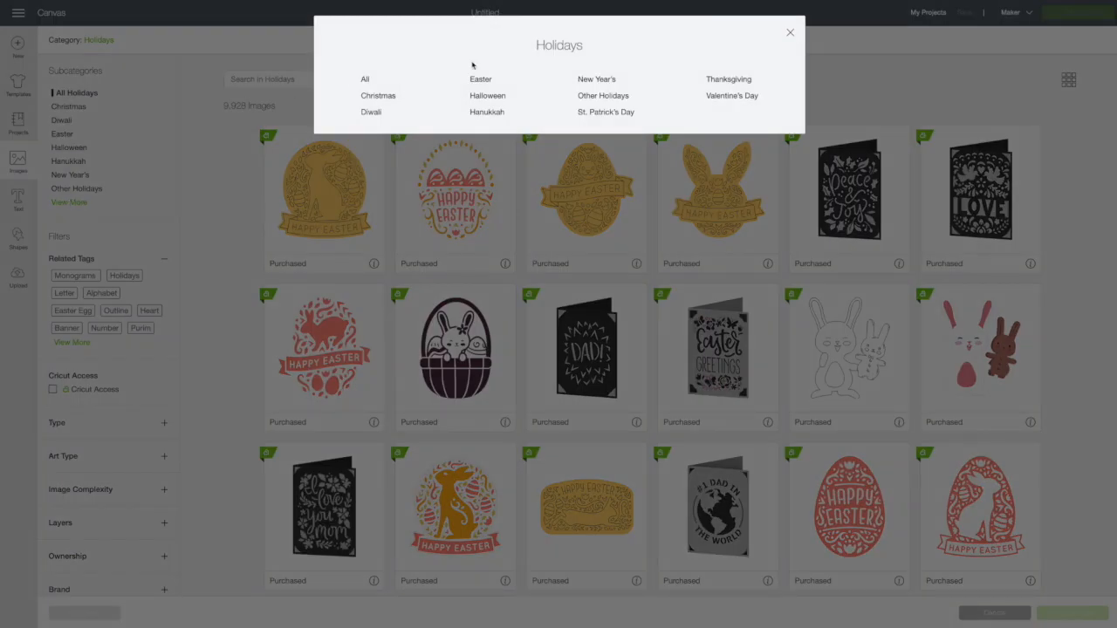
pyautogui.click(790, 32)
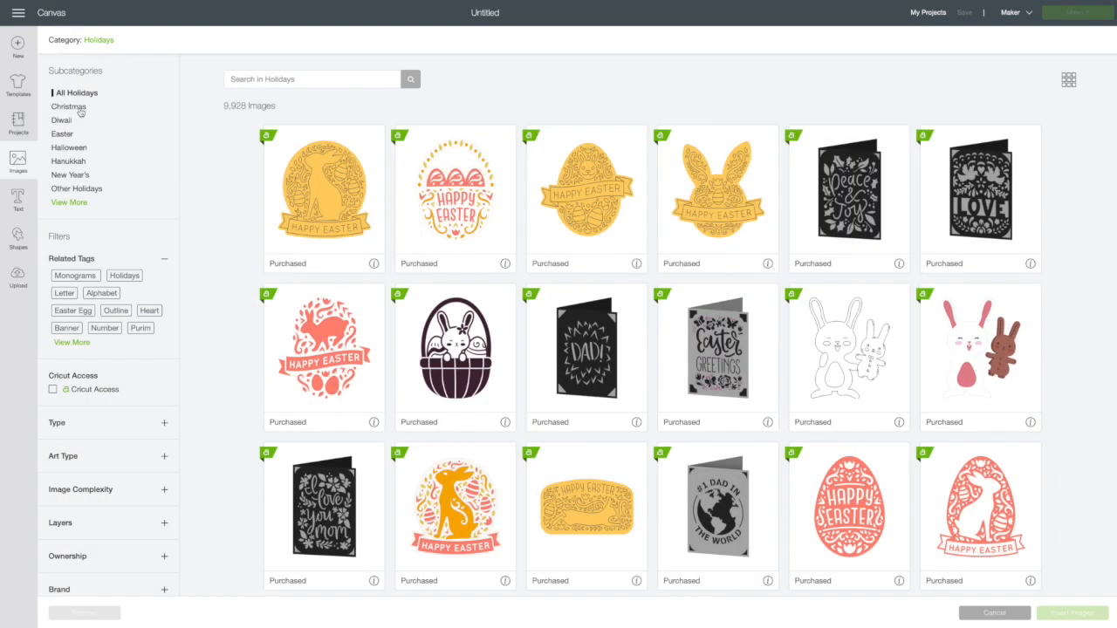
# Step: Search all images for "dog" and limit the results to Purchased ownership
pyautogui.click(99, 42)
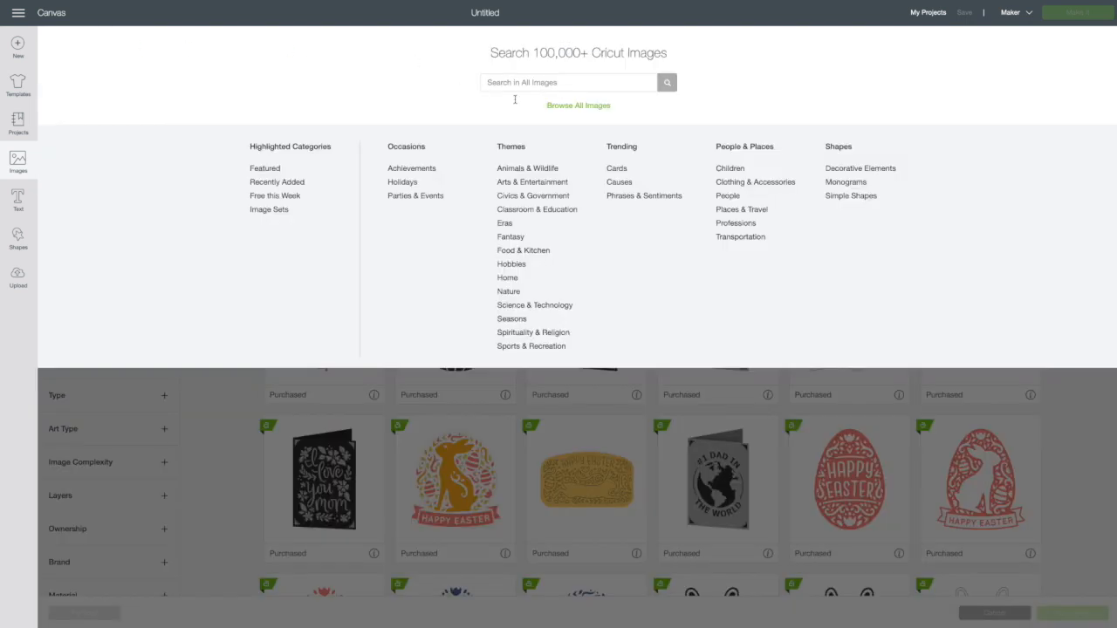
pyautogui.click(563, 82)
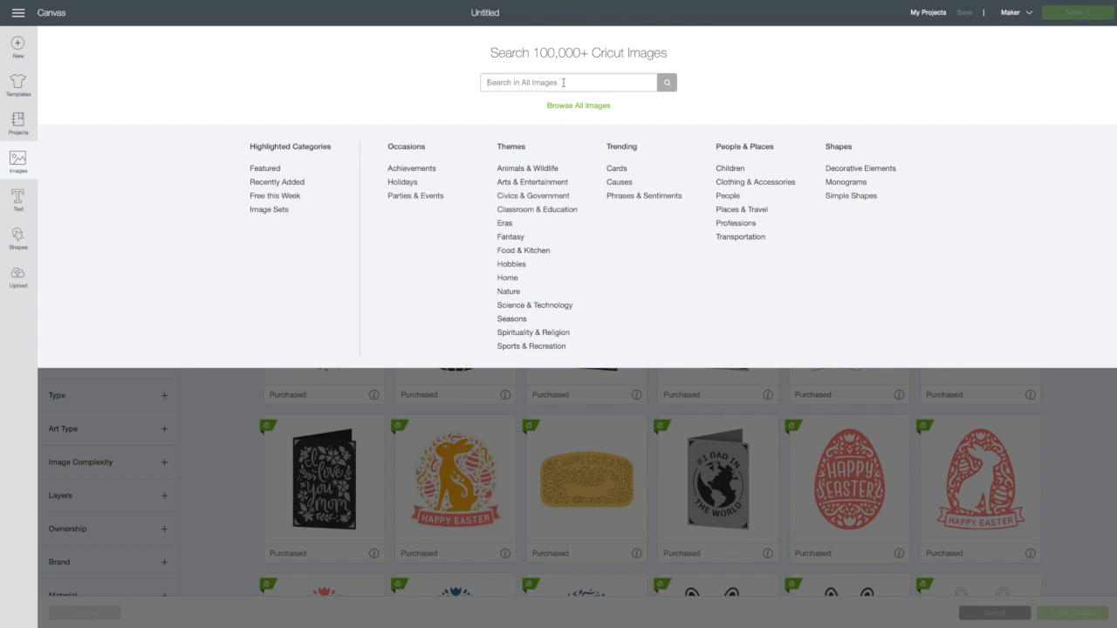
pyautogui.write('dog')
pyautogui.press('Return')
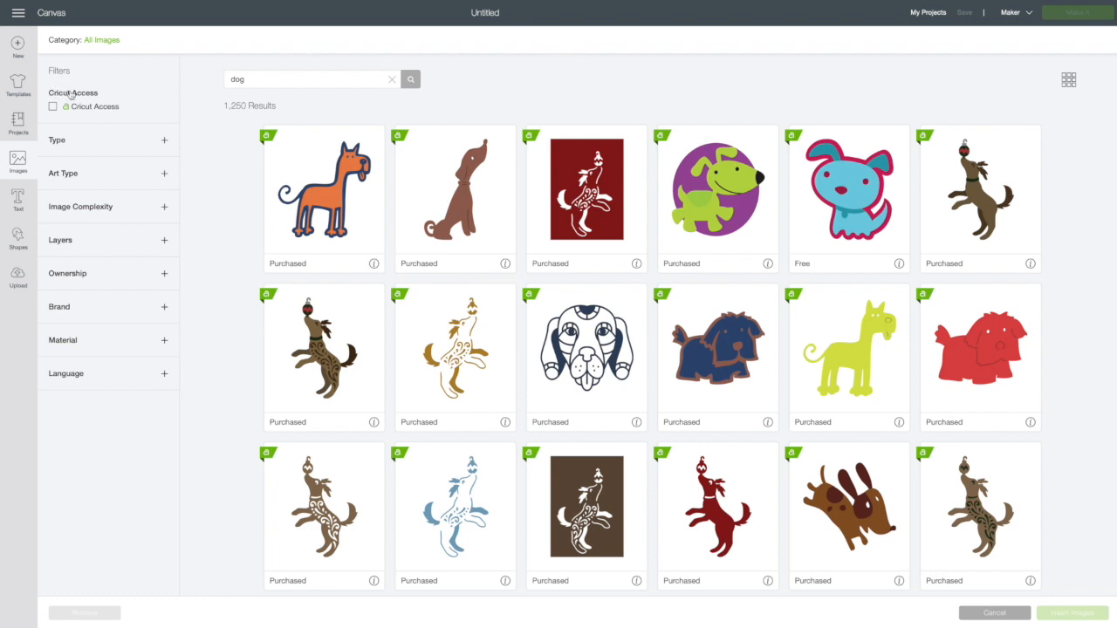
pyautogui.click(165, 275)
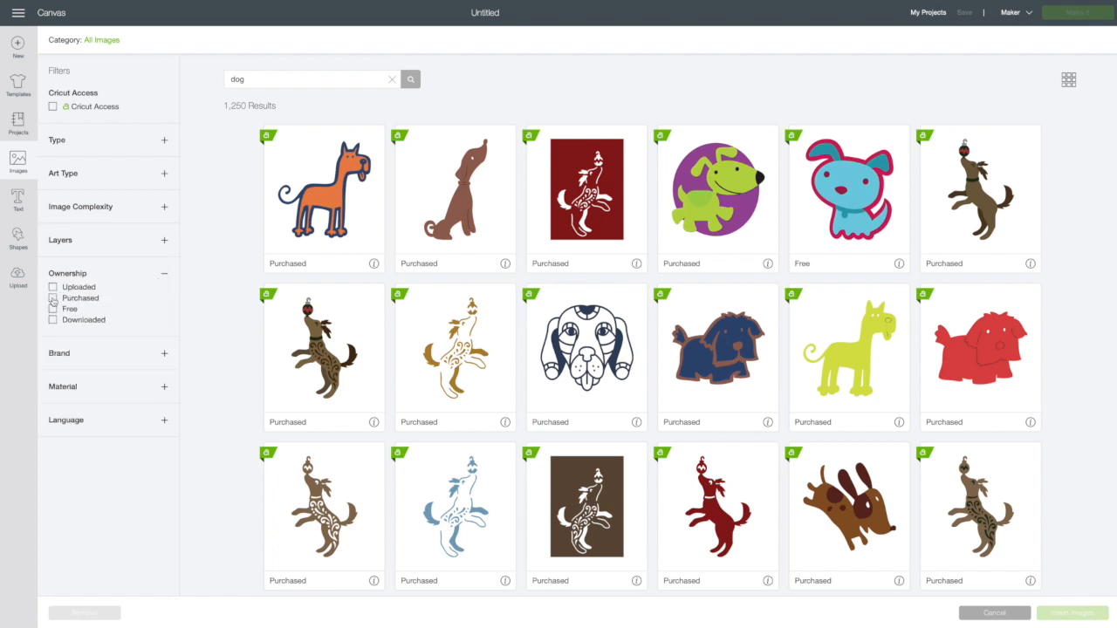
pyautogui.click(54, 299)
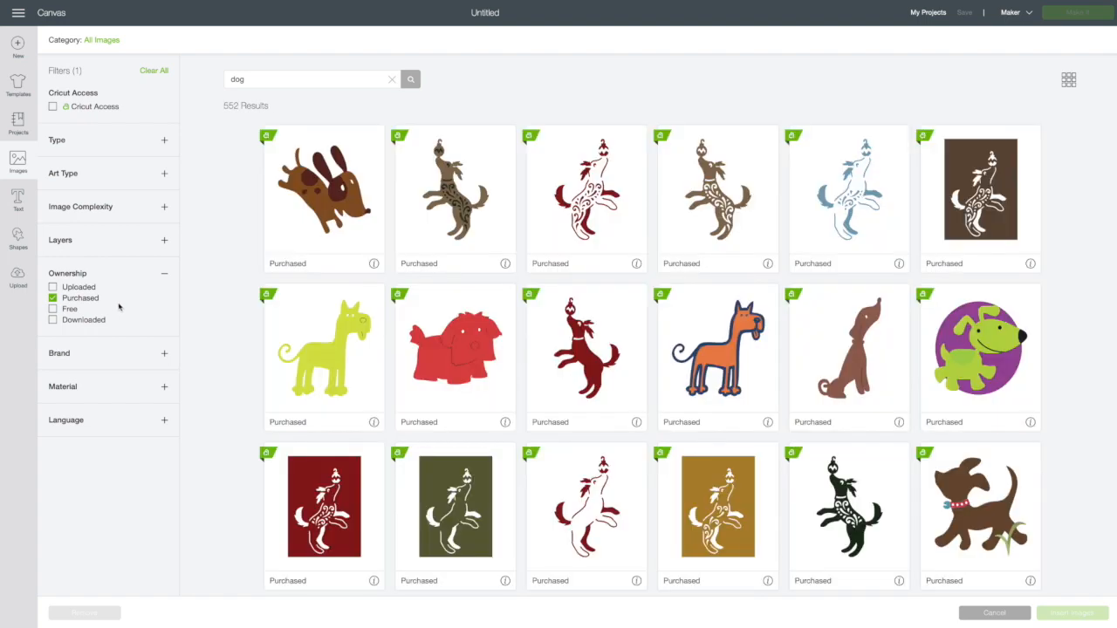
# Step: Search all images for "mickey" and look through the results
pyautogui.click(104, 43)
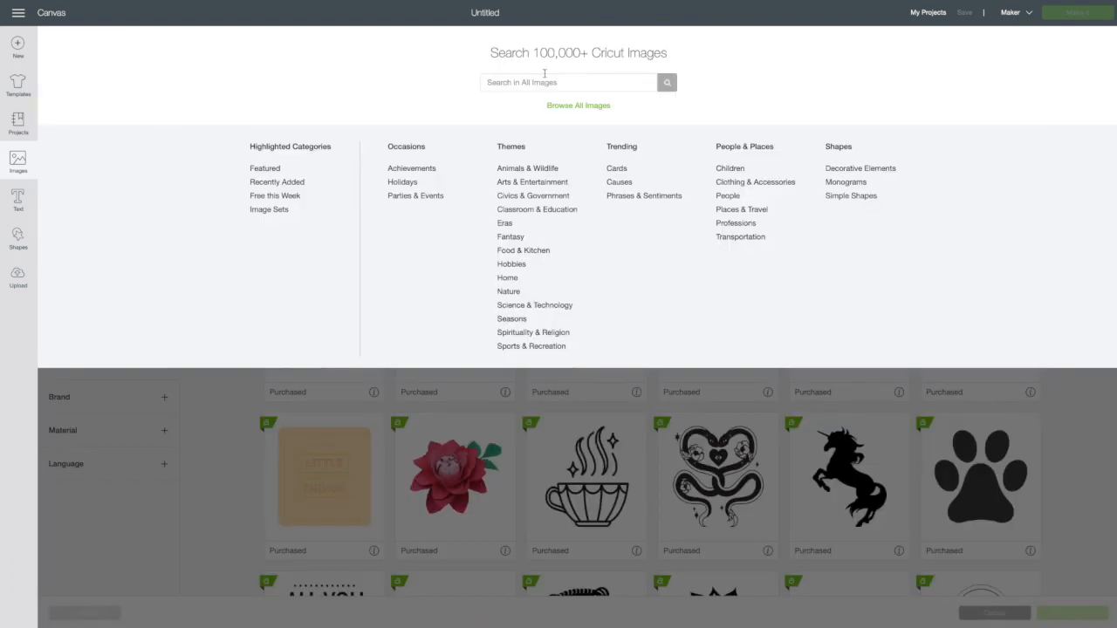
pyautogui.click(573, 80)
pyautogui.write('micke')
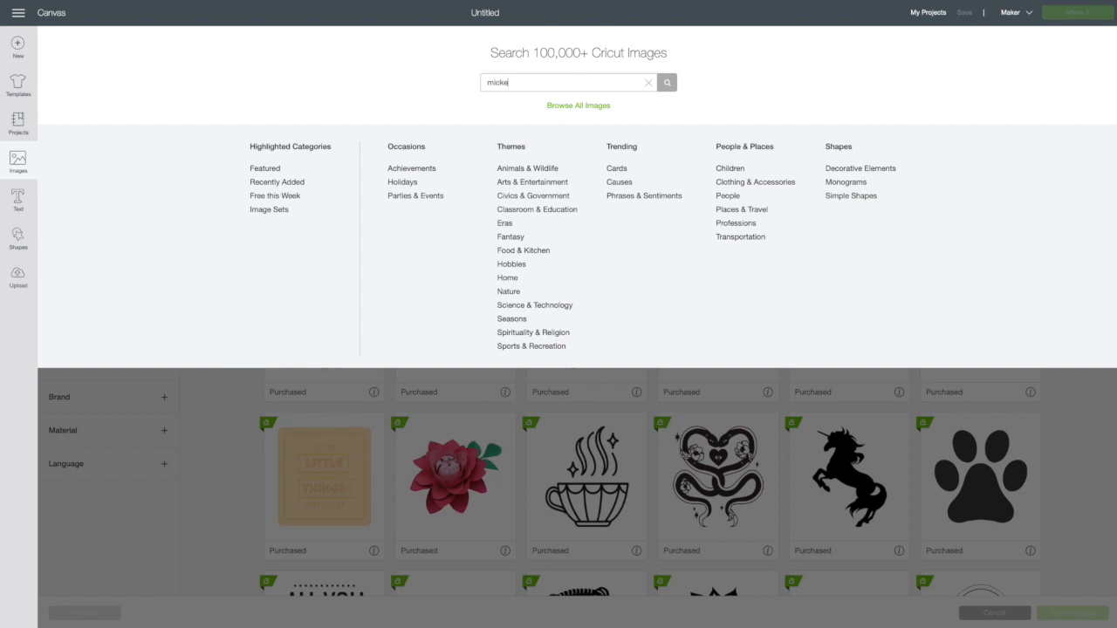
pyautogui.write('y')
pyautogui.press('Return')
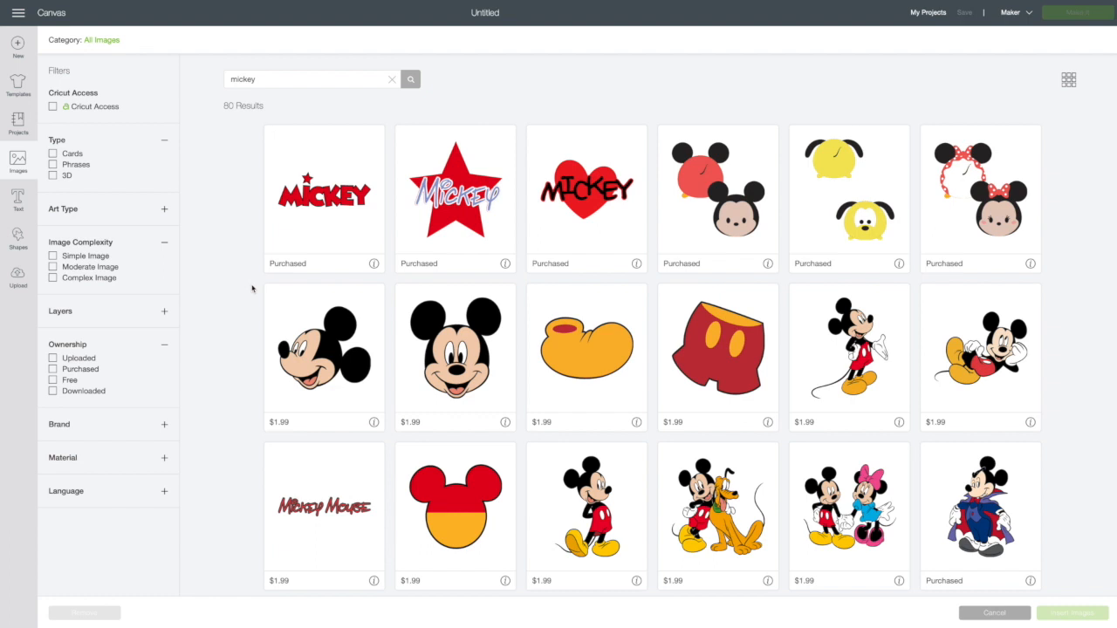
pyautogui.scroll(-1, 252, 289)
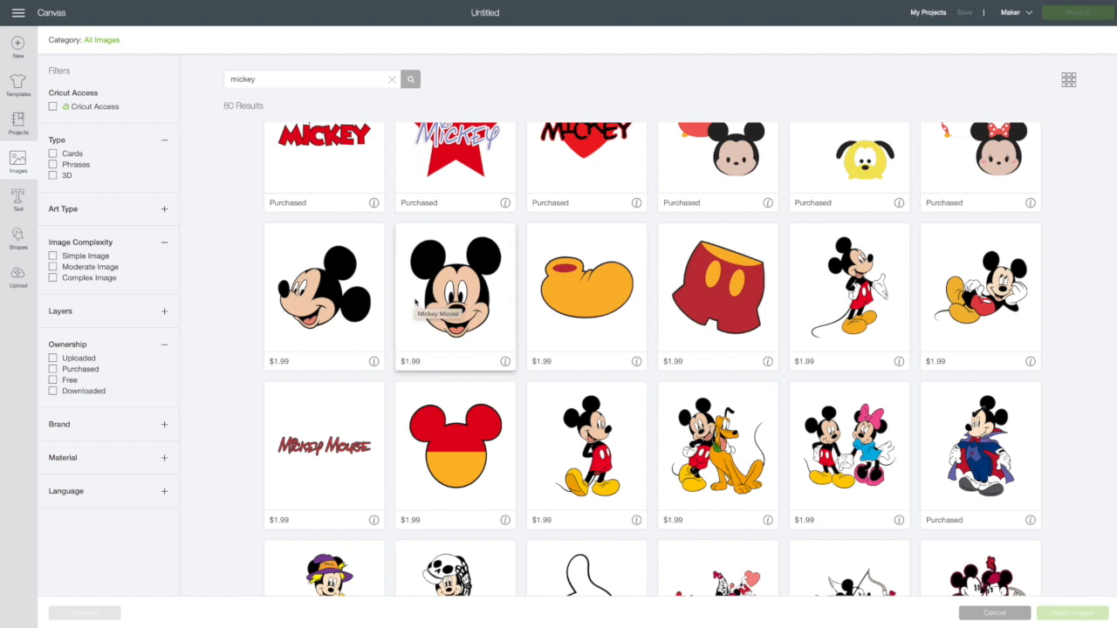
pyautogui.scroll(-1, 418, 303)
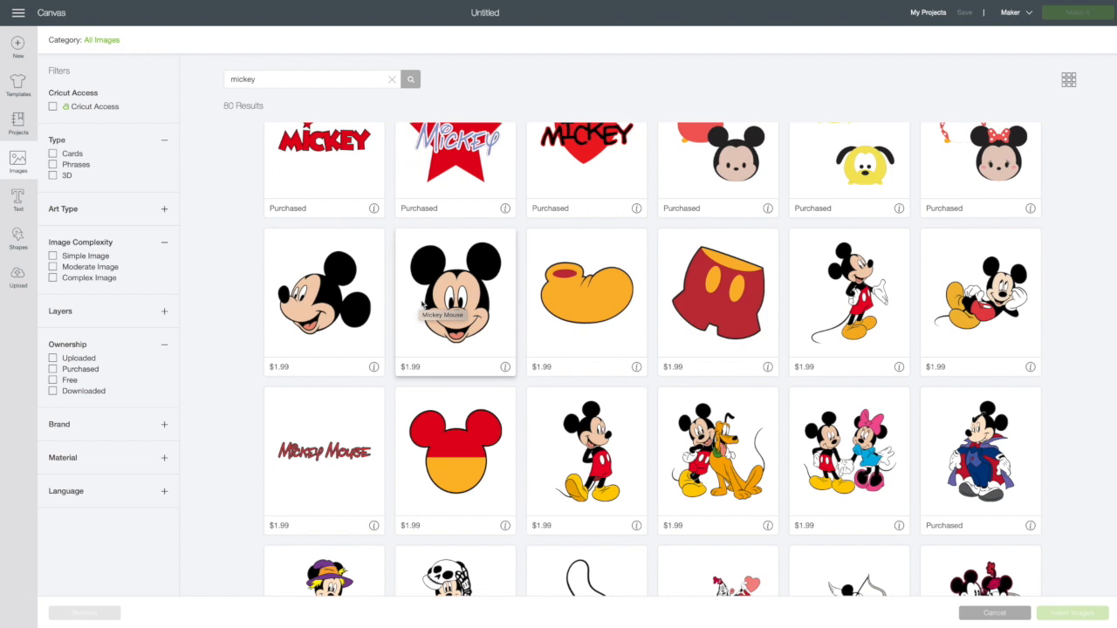
pyautogui.scroll(-1, 423, 304)
pyautogui.scroll(1, 423, 305)
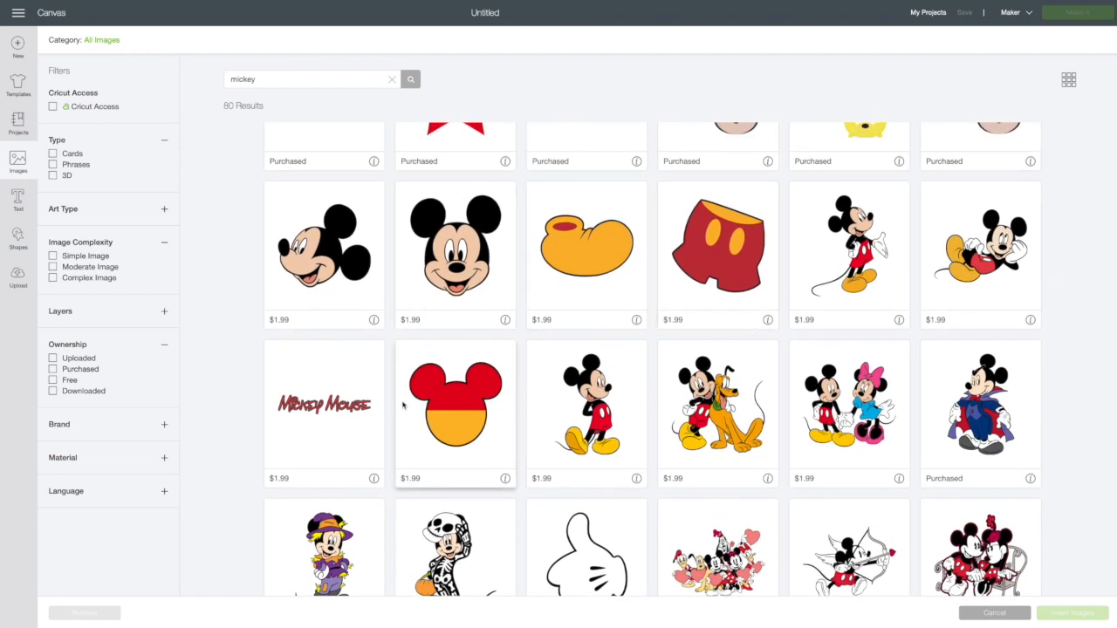
# Step: Select the red-and-yellow Mickey ears and Mickey Mouse Shorts images, and check the shorts image's details
pyautogui.click(471, 395)
pyautogui.click(689, 275)
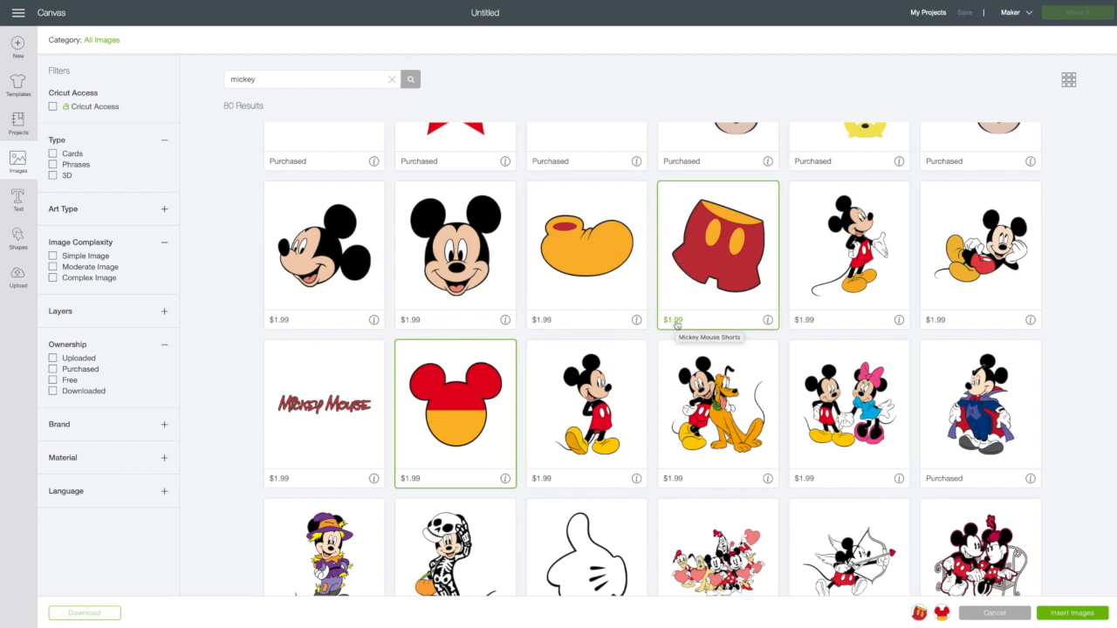
pyautogui.click(768, 320)
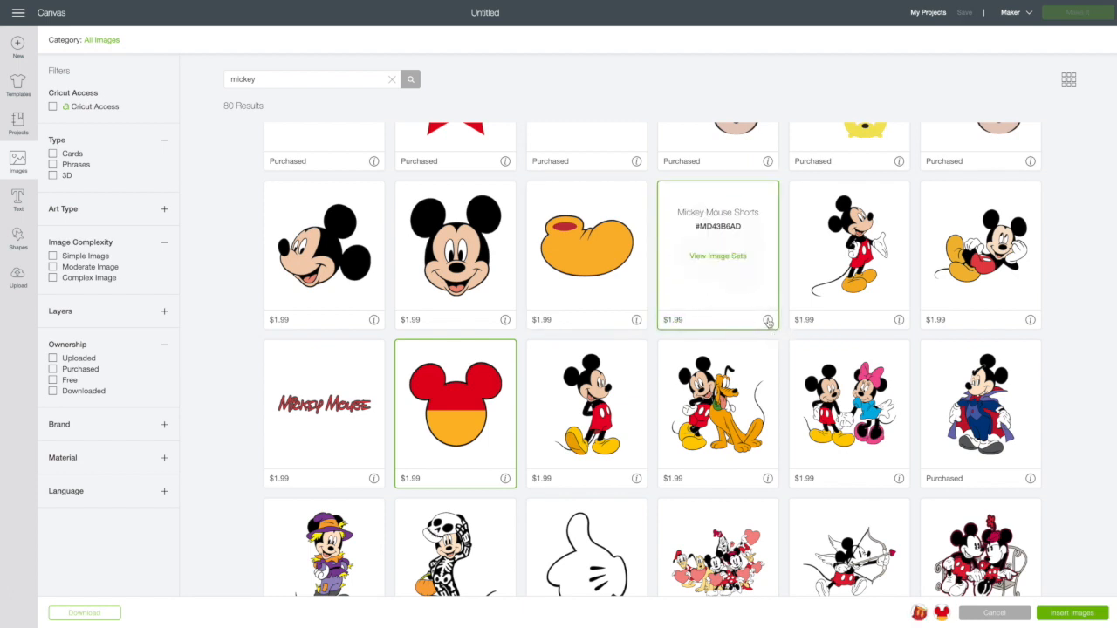
pyautogui.click(768, 321)
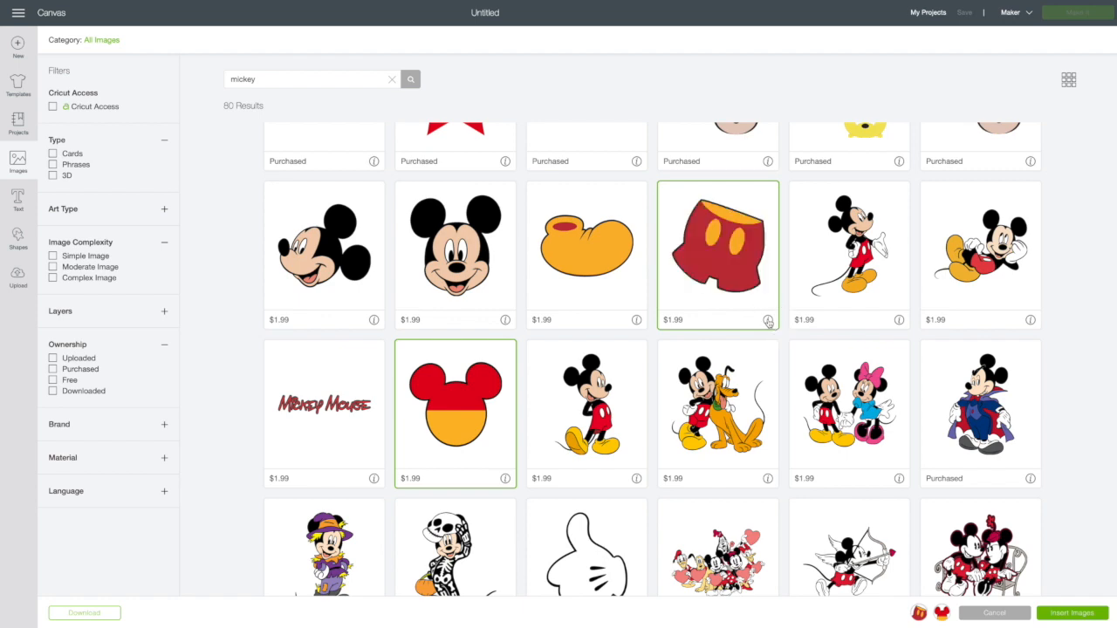
# Step: Look further through the "mickey" results and check the purchased red shorts image's information
pyautogui.scroll(-12, 768, 322)
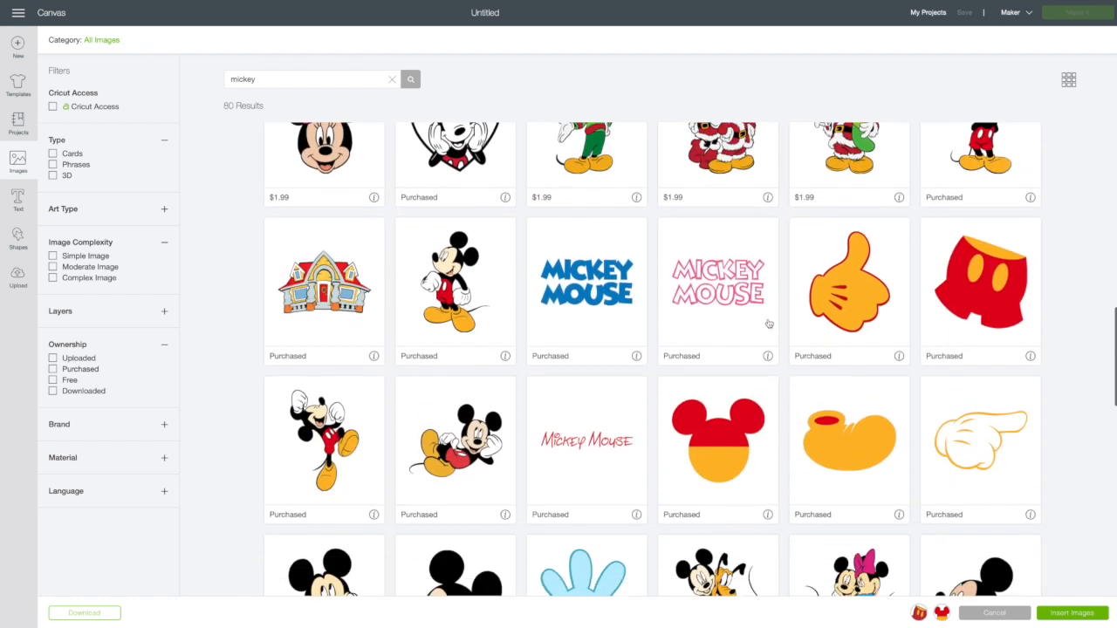
pyautogui.scroll(1, 769, 323)
pyautogui.click(1029, 336)
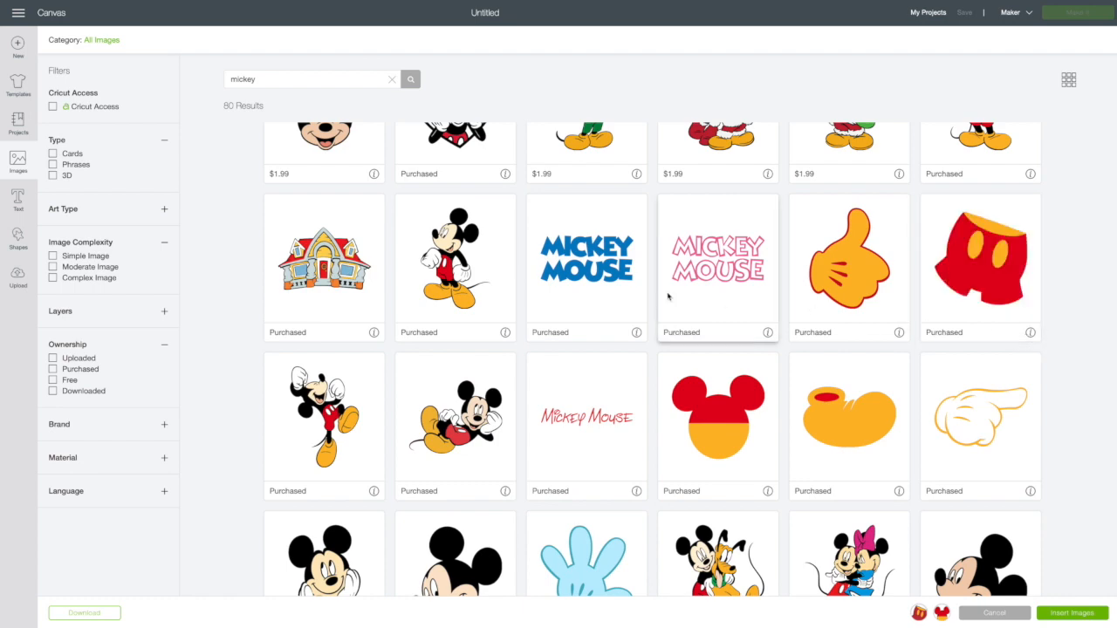
# Step: Deselect the $1.99 red shorts image and open the image set listed in its details
pyautogui.scroll(8, 668, 295)
pyautogui.scroll(5, 669, 298)
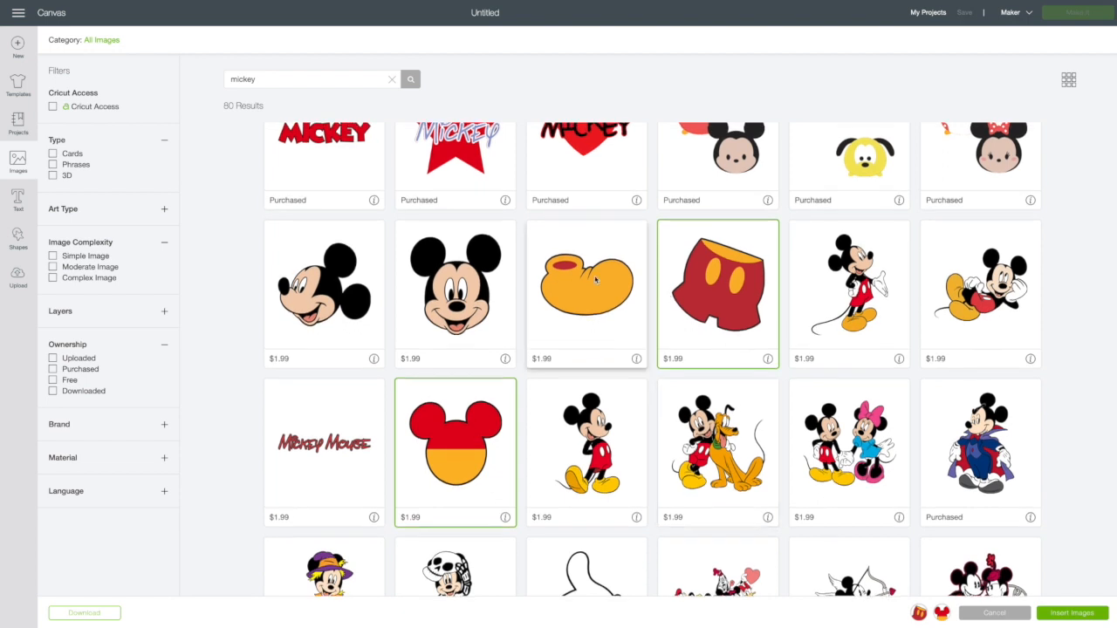
pyautogui.click(704, 349)
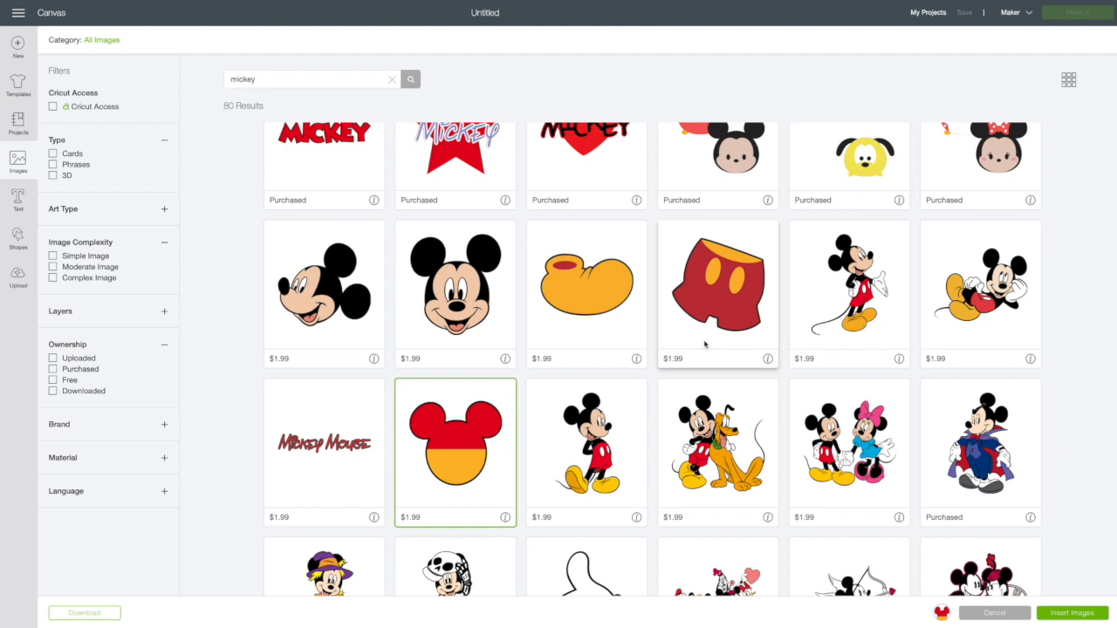
pyautogui.click(767, 359)
pyautogui.click(713, 300)
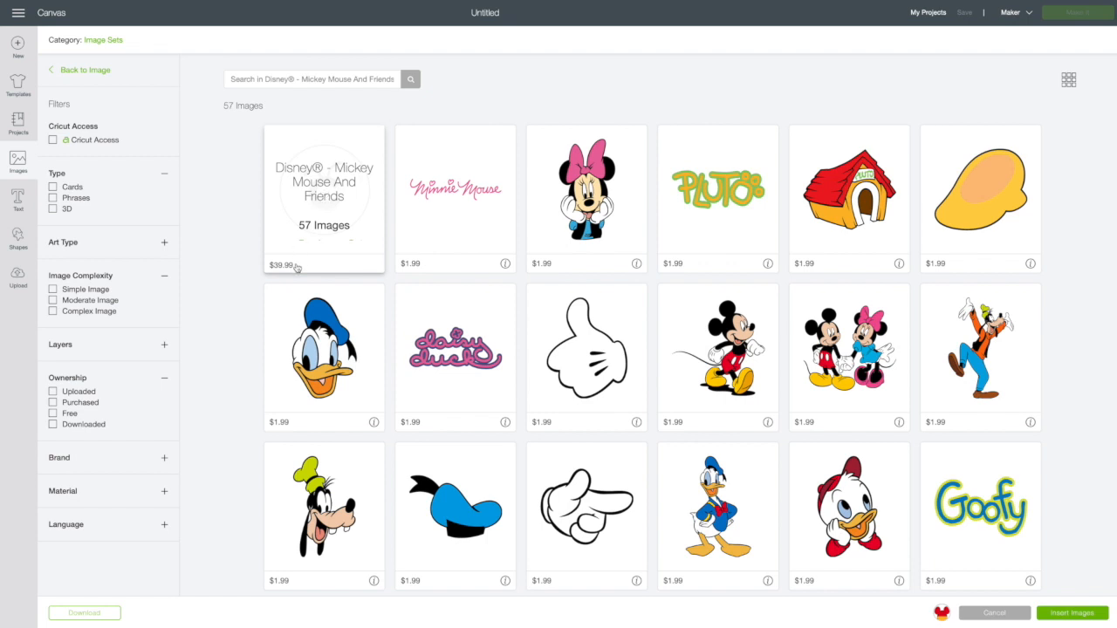
# Step: Look through the Disney Mickey Mouse And Friends image set and leave the set
pyautogui.scroll(-5, 579, 282)
pyautogui.scroll(-10, 455, 410)
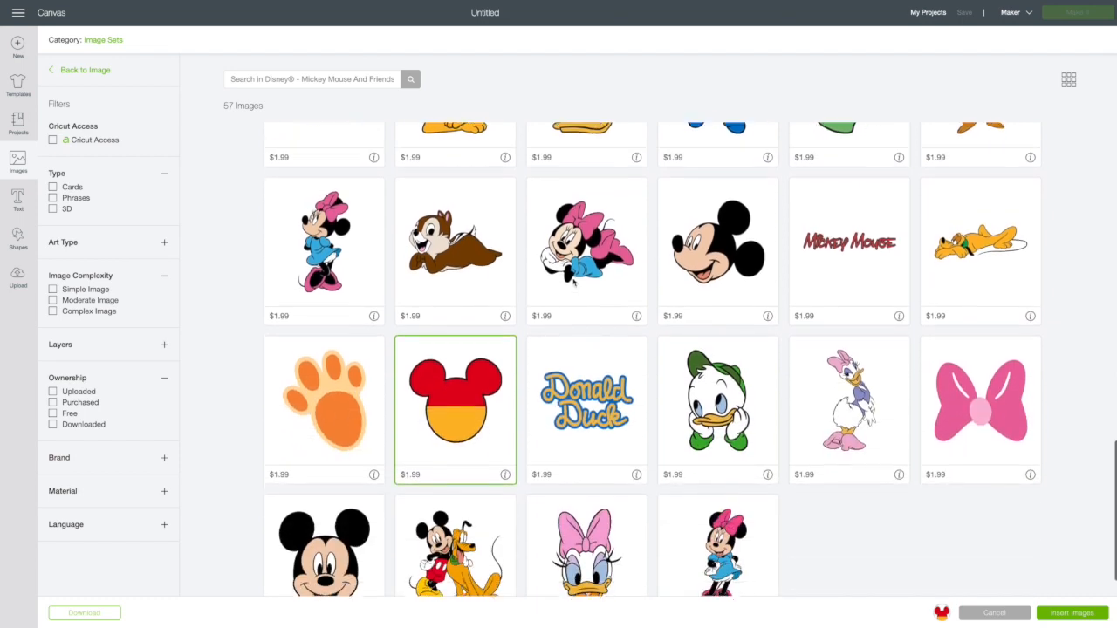
pyautogui.scroll(5, 574, 281)
pyautogui.scroll(10, 573, 281)
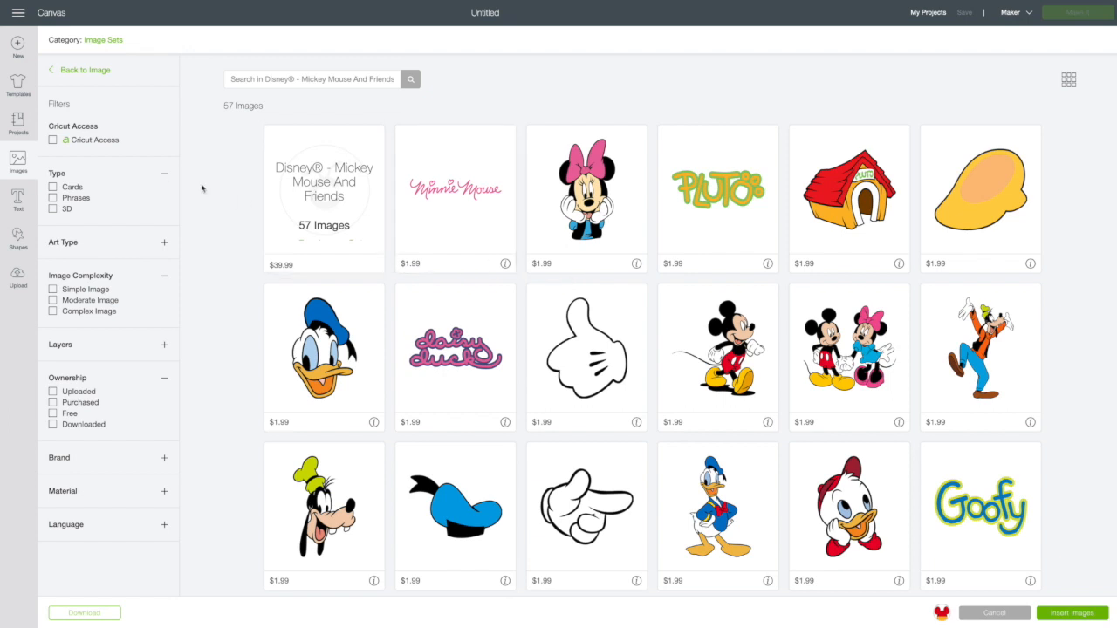
pyautogui.click(61, 71)
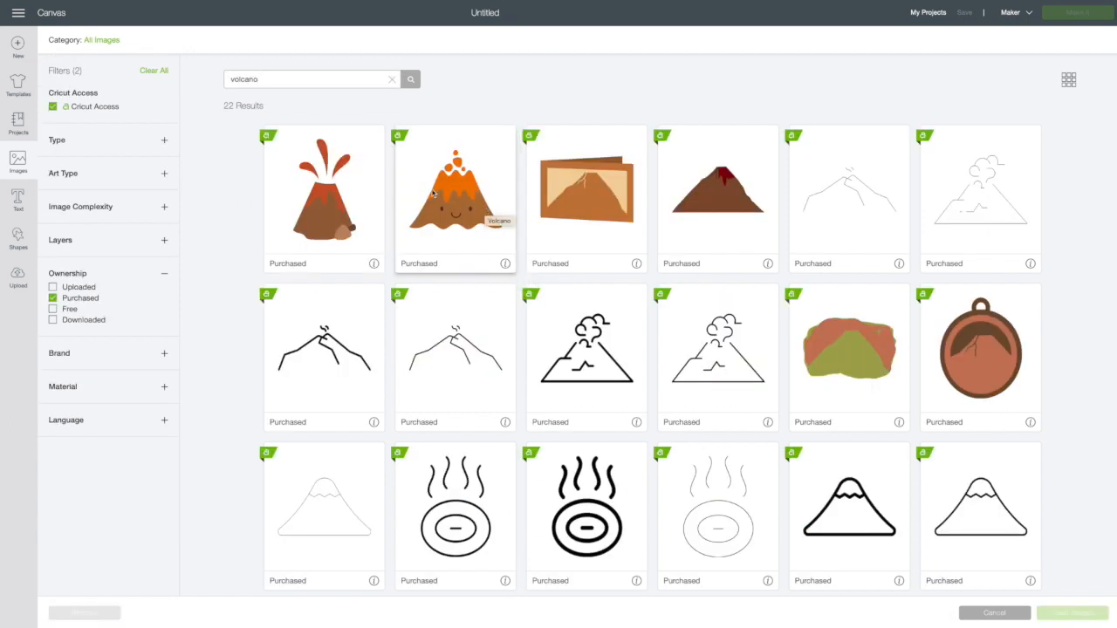
# Step: Check the smiling volcano image's details, highlight its image number and open its image set
pyautogui.click(506, 263)
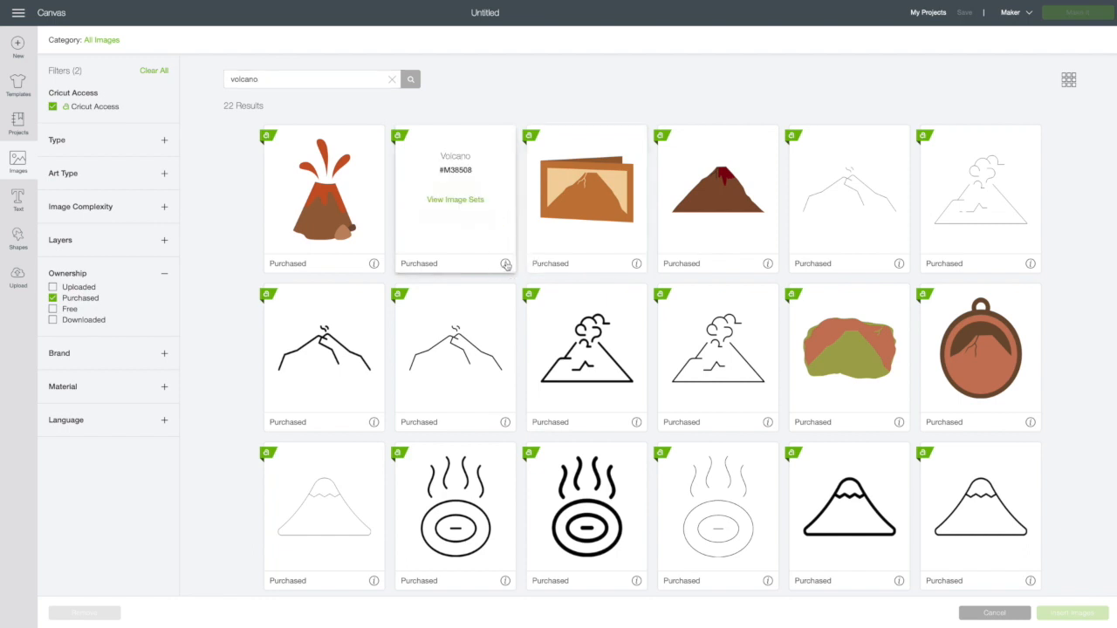
pyautogui.click(505, 264)
pyautogui.click(505, 263)
pyautogui.moveTo(440, 170); pyautogui.dragTo(473, 170)
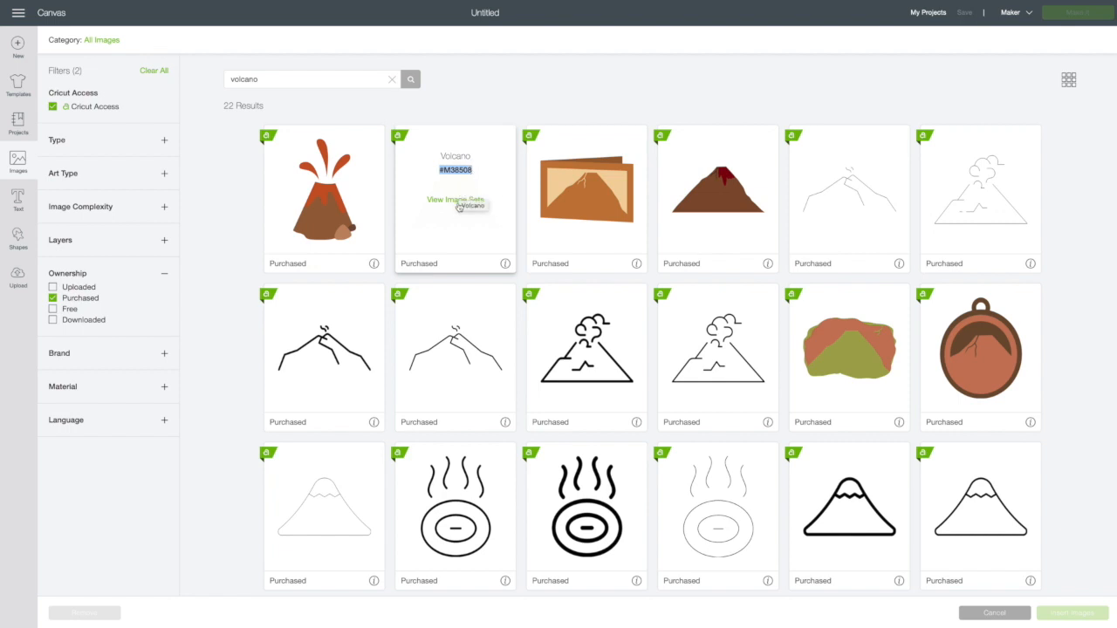
pyautogui.click(450, 203)
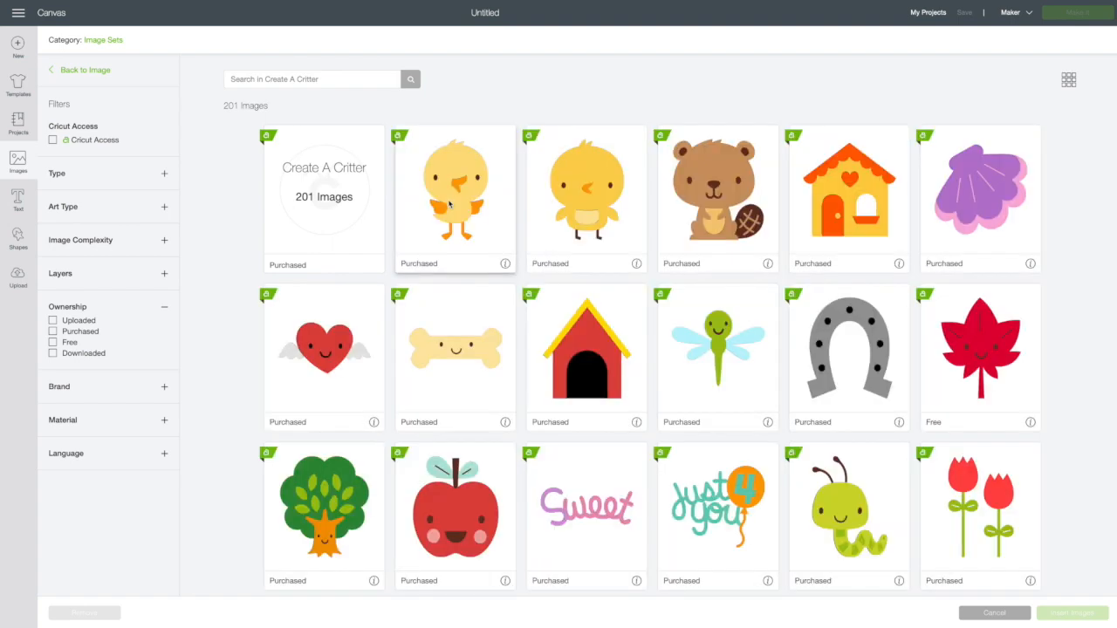
# Step: Look through the Create A Critter image set and select the teal owl with closed eyes
pyautogui.scroll(-10, 242, 216)
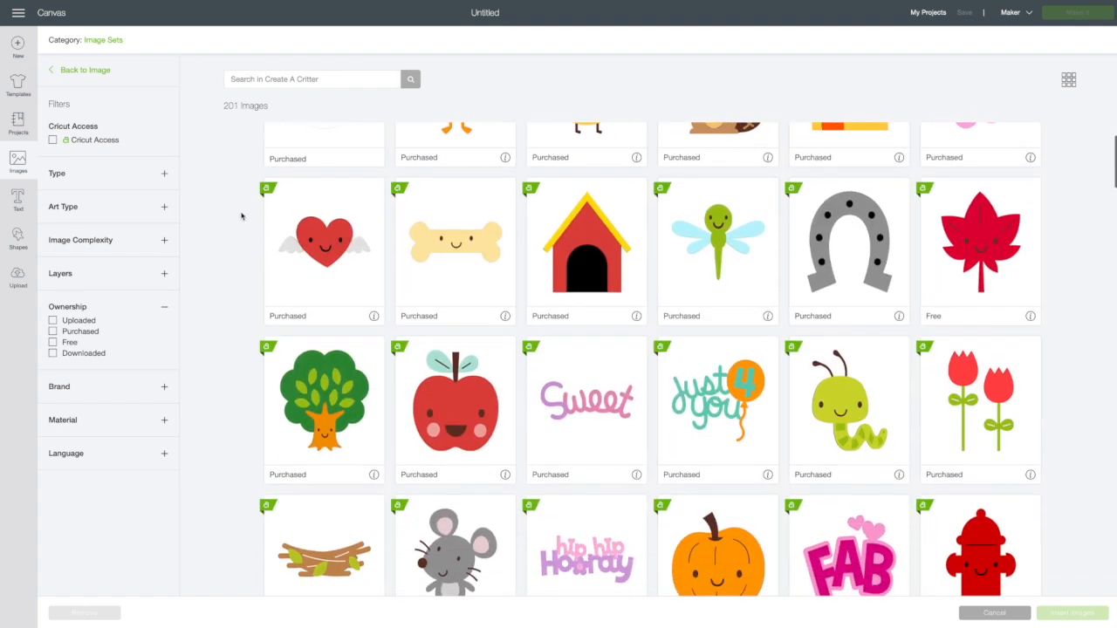
pyautogui.scroll(-10, 242, 216)
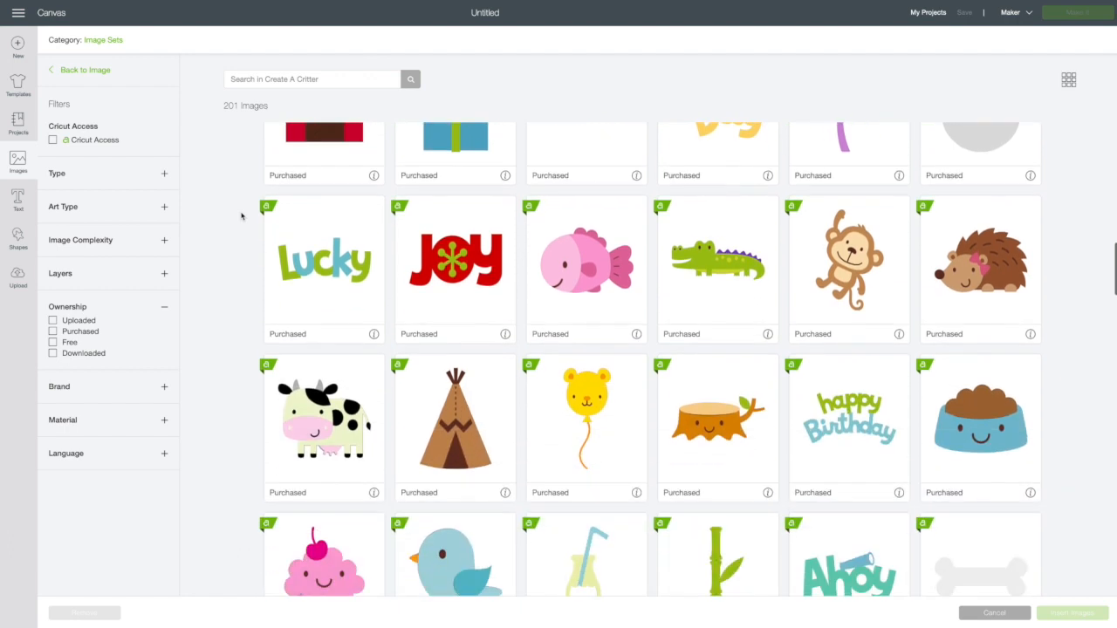
pyautogui.scroll(-8, 241, 216)
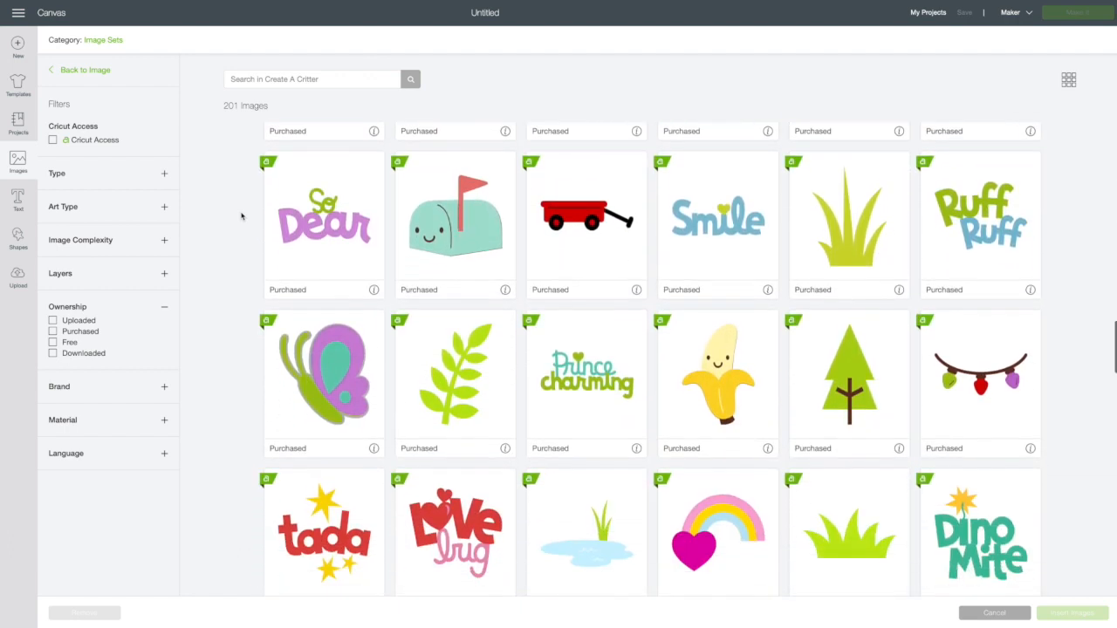
pyautogui.scroll(-2, 242, 216)
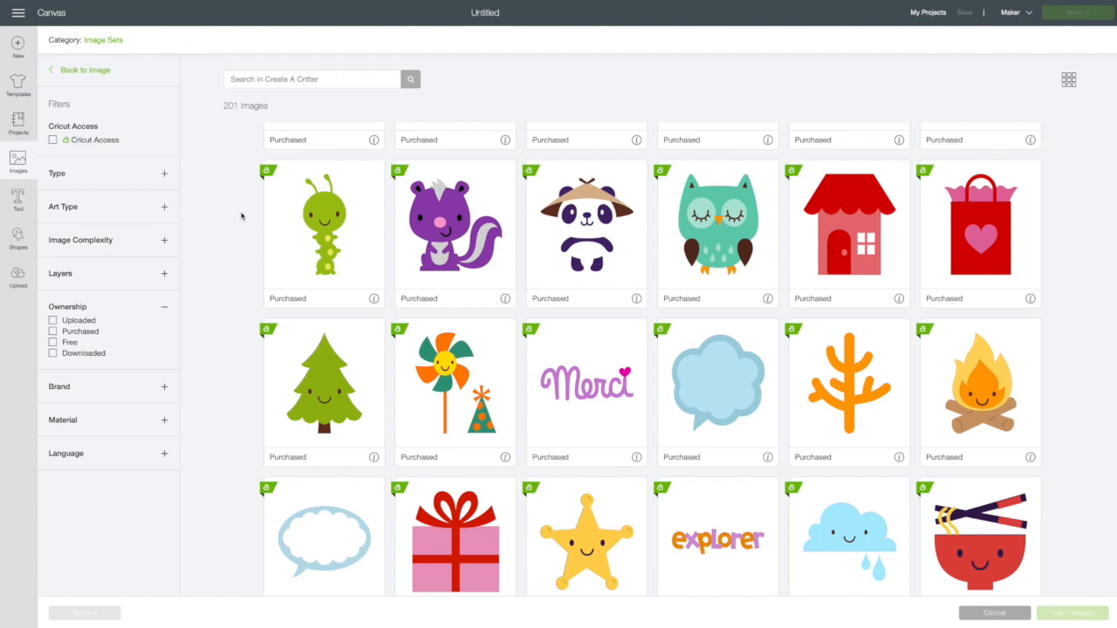
pyautogui.click(715, 236)
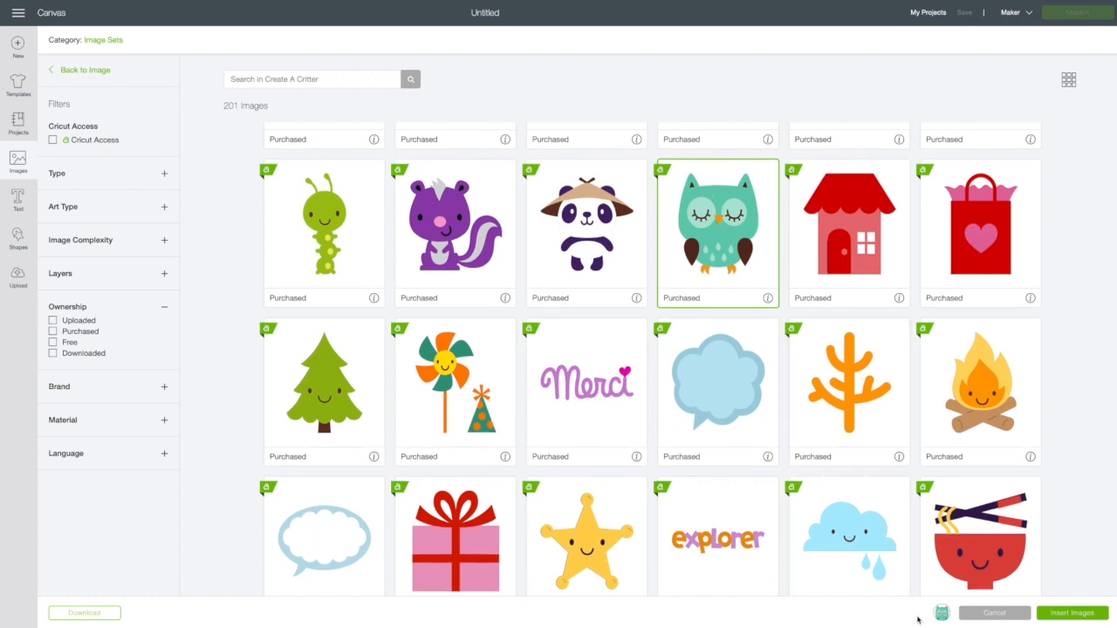
pyautogui.scroll(-8, 573, 411)
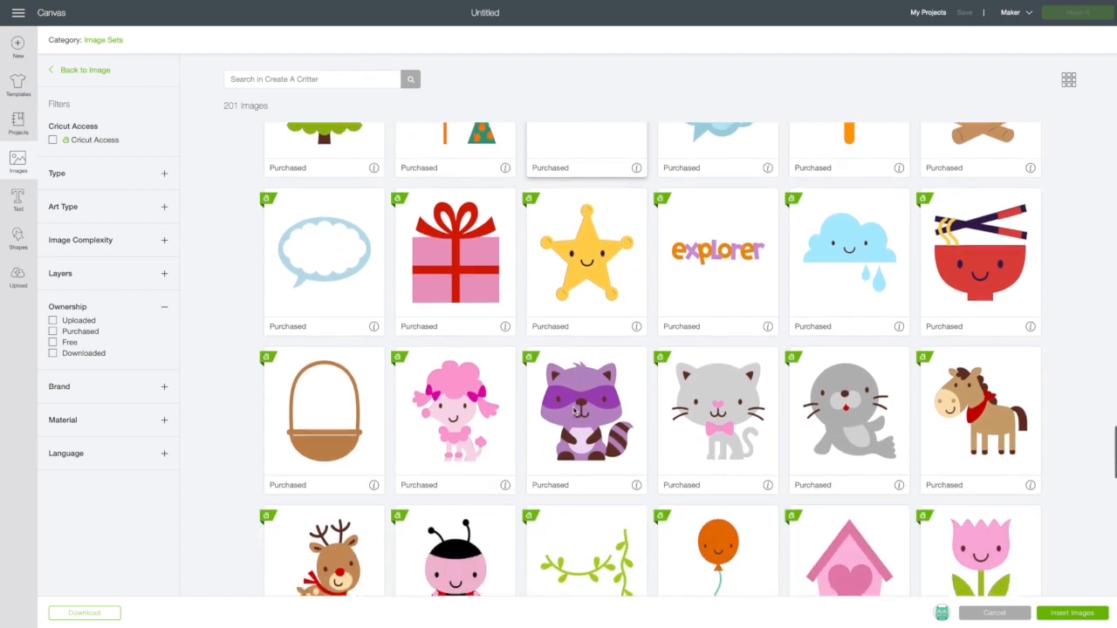
pyautogui.scroll(-5, 574, 411)
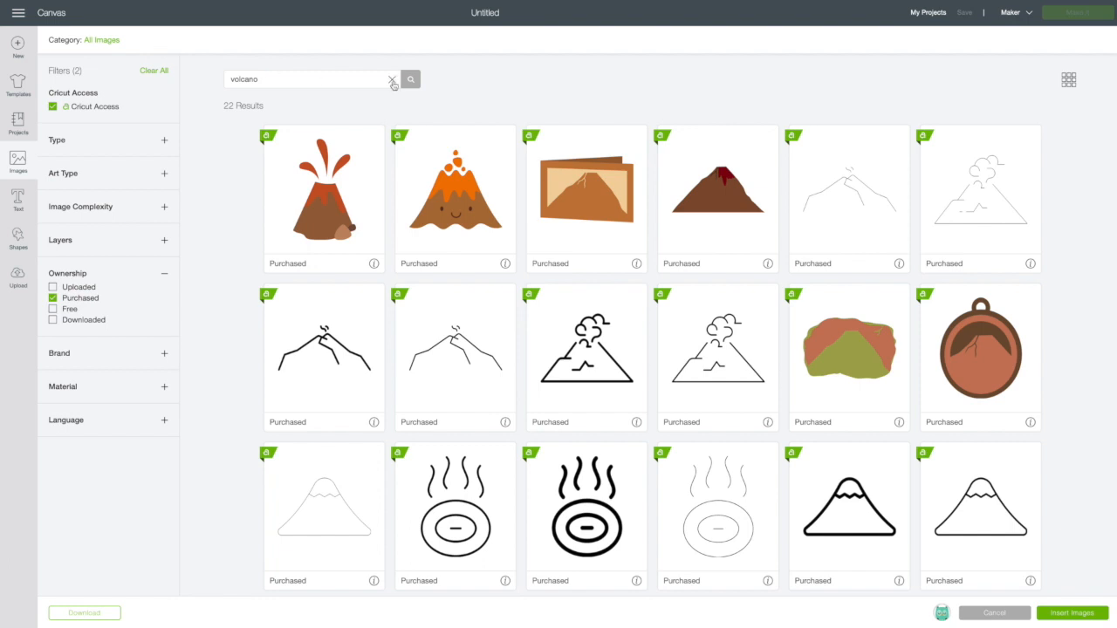
# Step: Replace the volcano search with "tree branch" among the purchased Cricut Access images
pyautogui.click(392, 81)
pyautogui.write('tree branch')
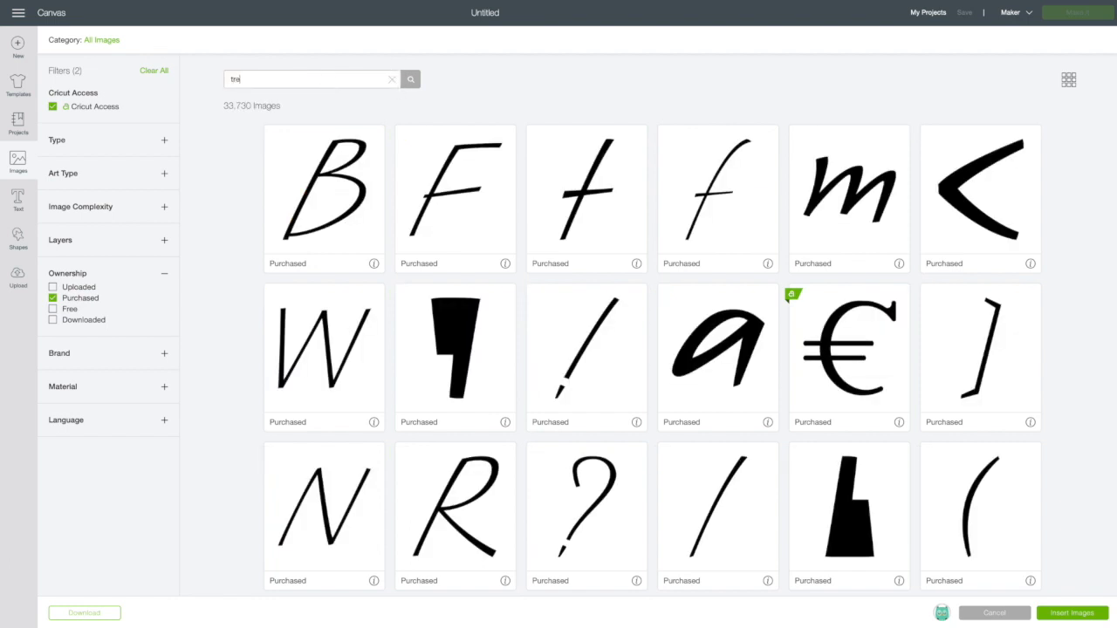
pyautogui.press('Return')
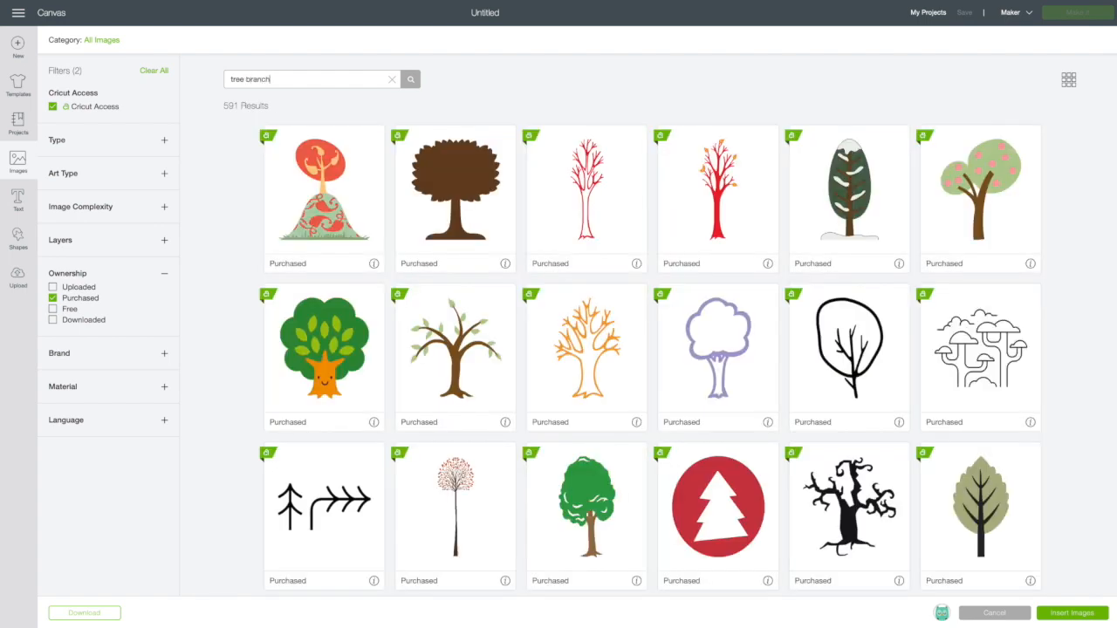
pyautogui.press('Return')
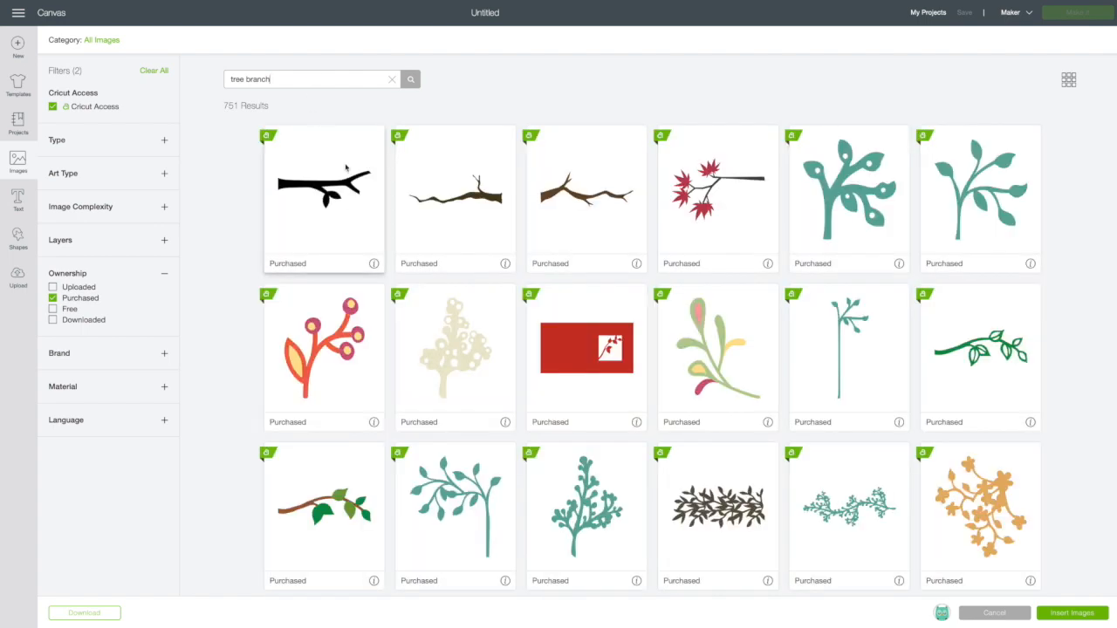
# Step: Select the black tree branch and the brown branch with green leaves, and insert them with the owl onto the canvas
pyautogui.moveTo(376, 264)
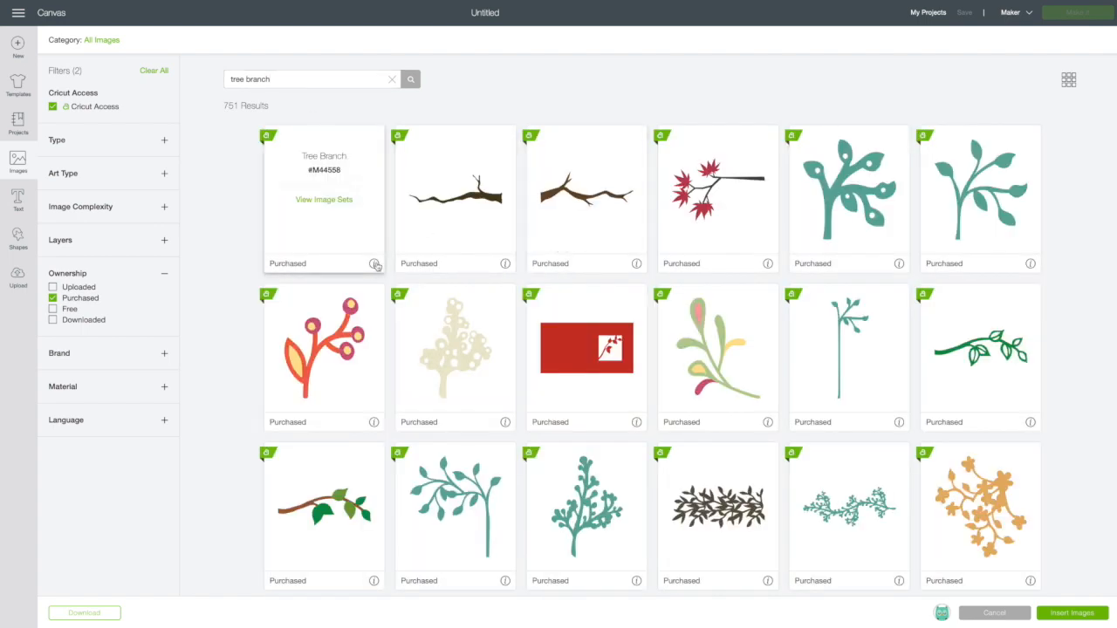
pyautogui.click(323, 228)
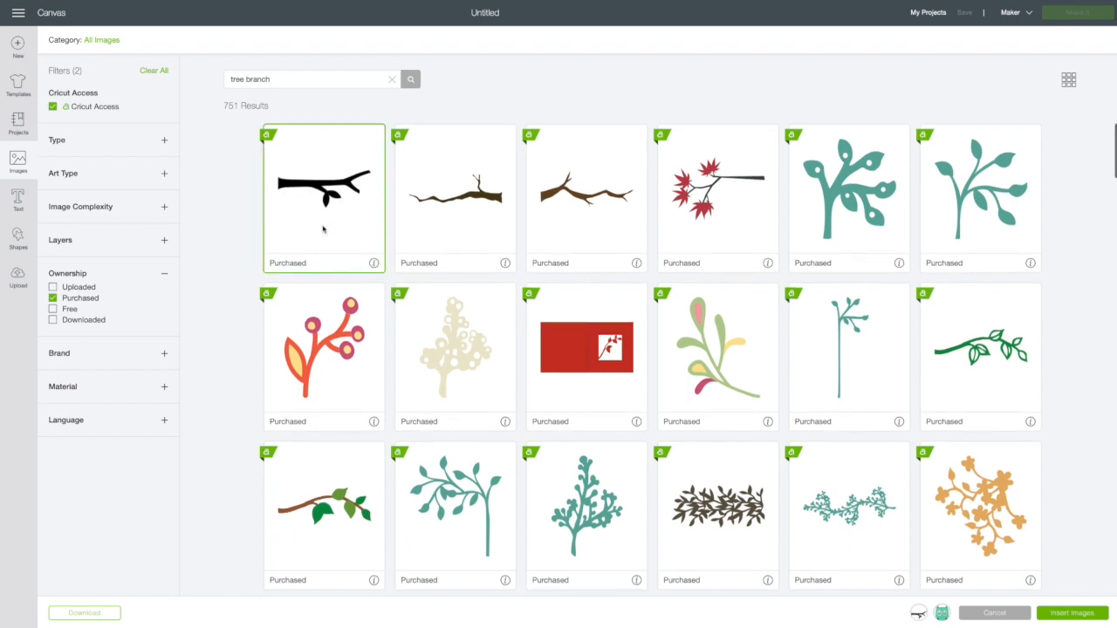
pyautogui.scroll(-5, 323, 229)
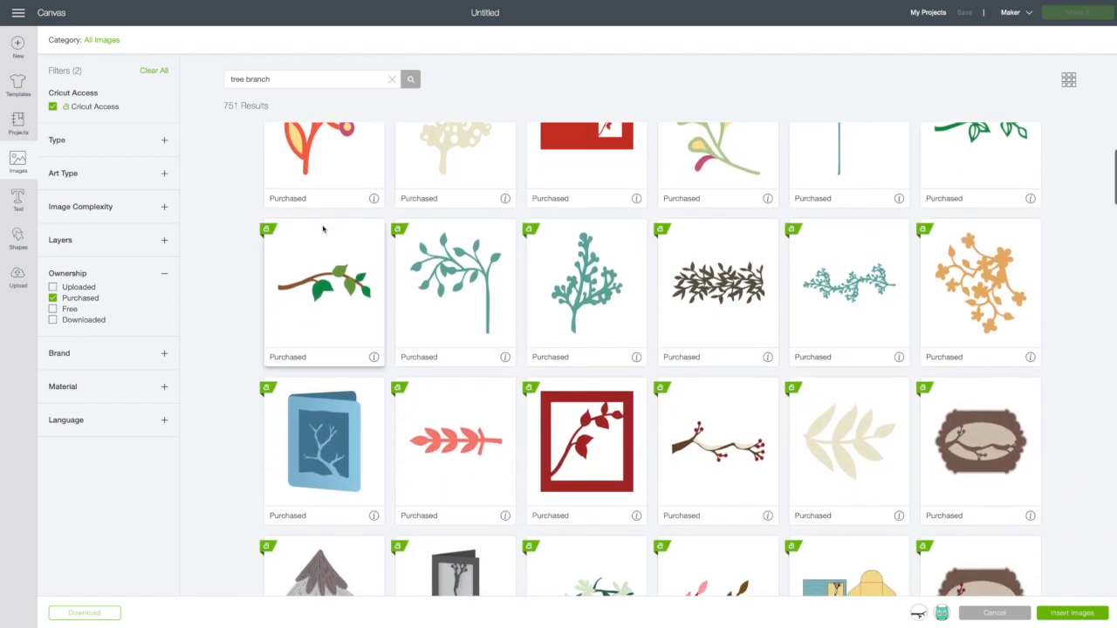
pyautogui.click(314, 296)
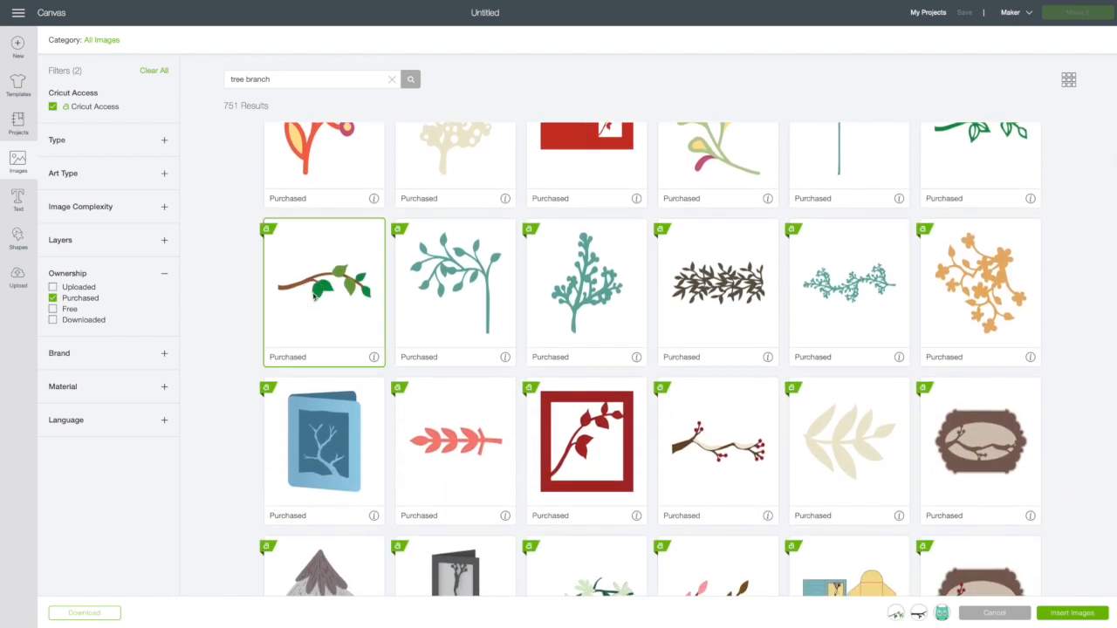
pyautogui.scroll(-2, 314, 296)
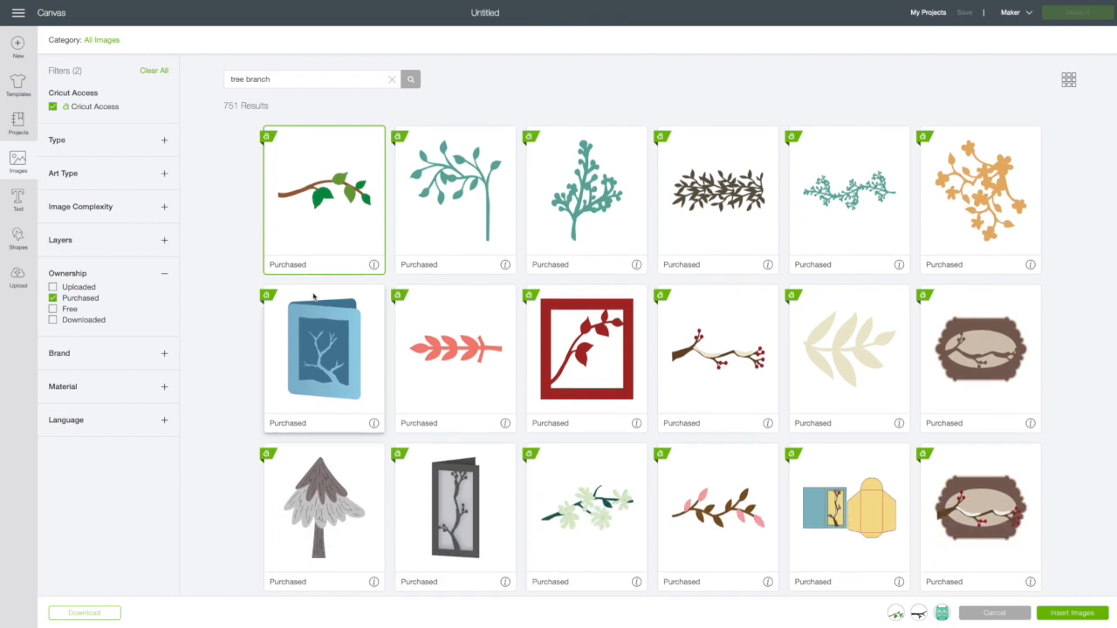
pyautogui.scroll(3, 313, 297)
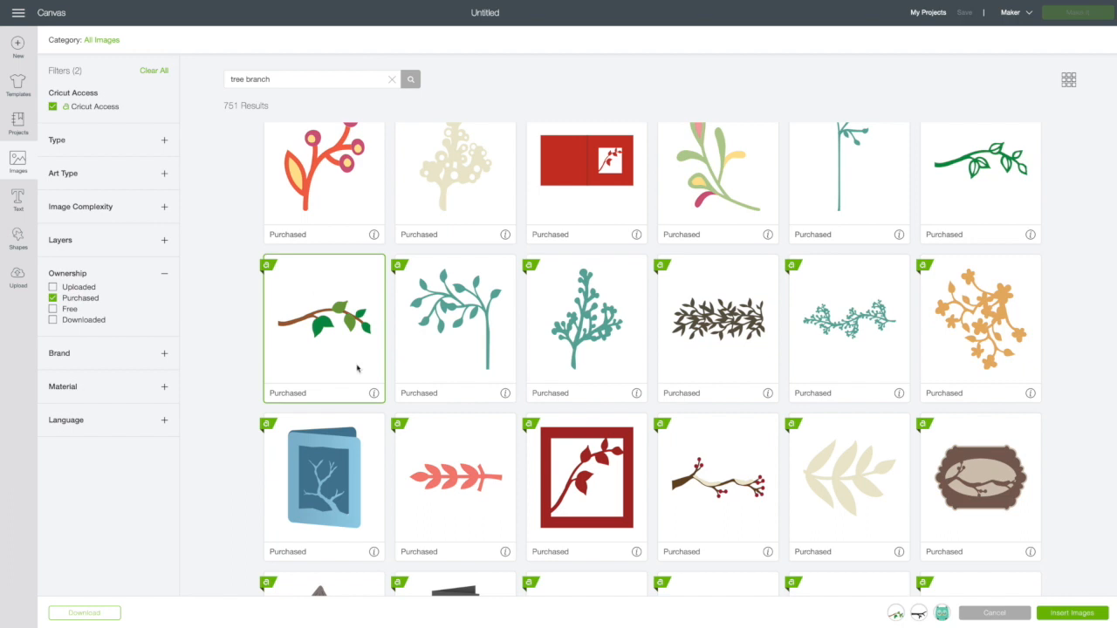
pyautogui.click(1073, 615)
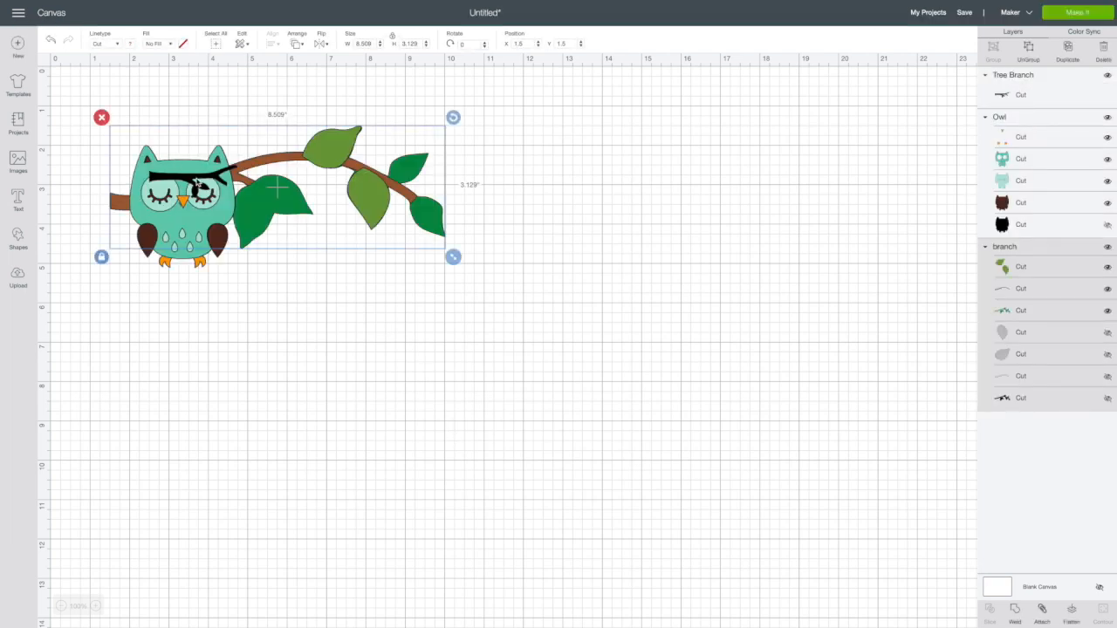
# Step: Move the black branch clear of the other images and place the owl so it sits on the brown leafy branch
pyautogui.moveTo(199, 184); pyautogui.dragTo(597, 237)
pyautogui.moveTo(209, 271); pyautogui.dragTo(223, 419)
pyautogui.moveTo(242, 232); pyautogui.dragTo(257, 260)
pyautogui.moveTo(220, 313); pyautogui.dragTo(222, 204)
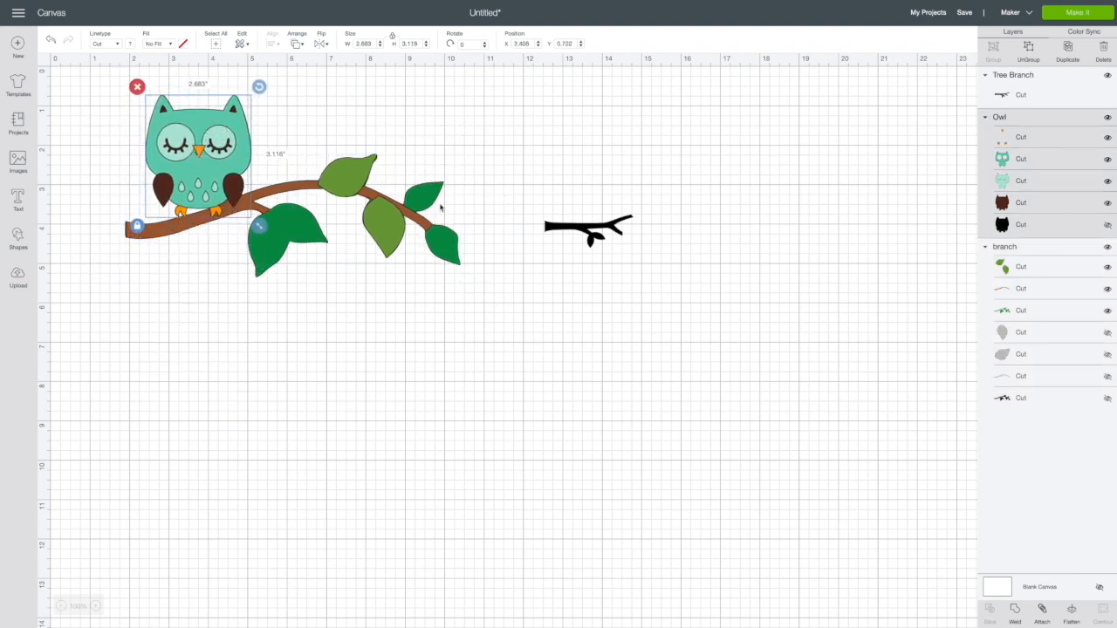
# Step: Delete the black tree branch and undo the deletion
pyautogui.click(350, 204)
pyautogui.click(591, 228)
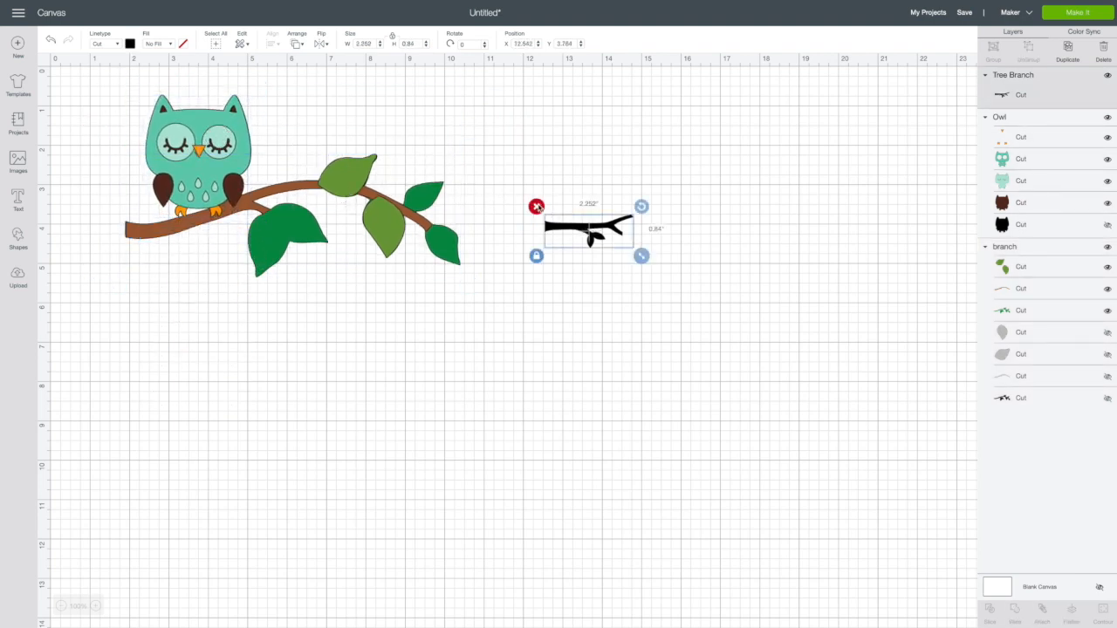
pyautogui.click(536, 207)
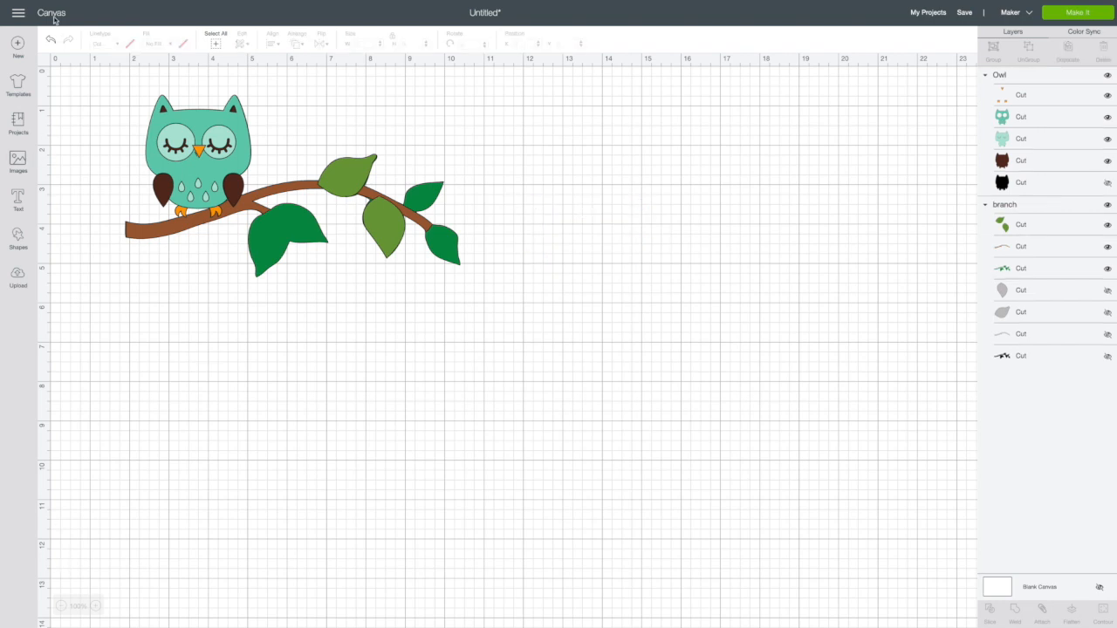
pyautogui.click(51, 41)
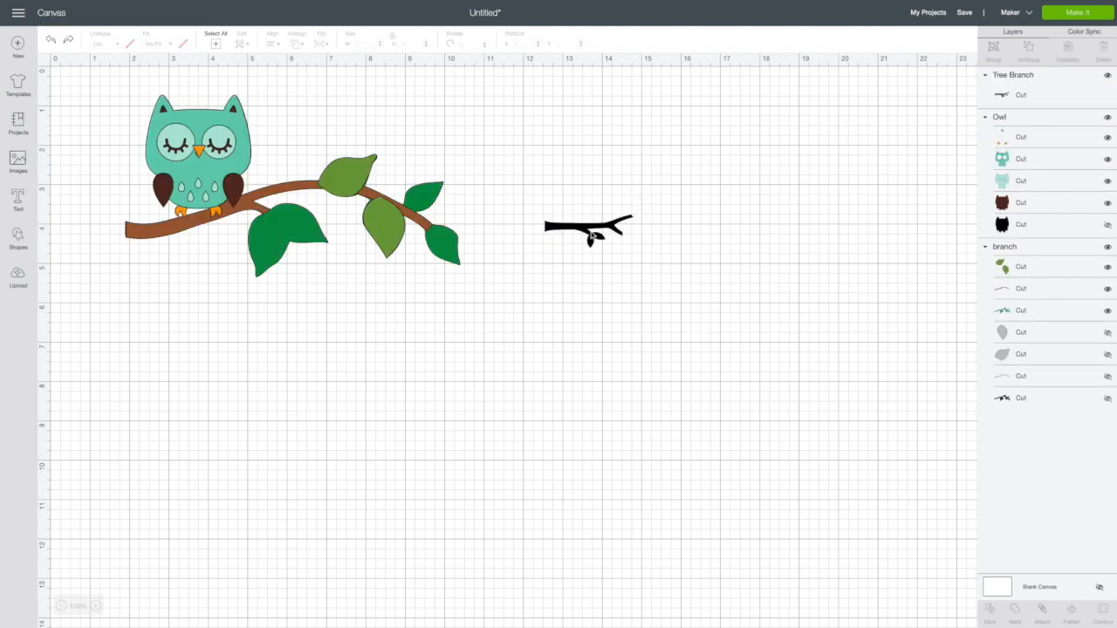
# Step: Remove the black tree branch from the canvas
pyautogui.click(591, 232)
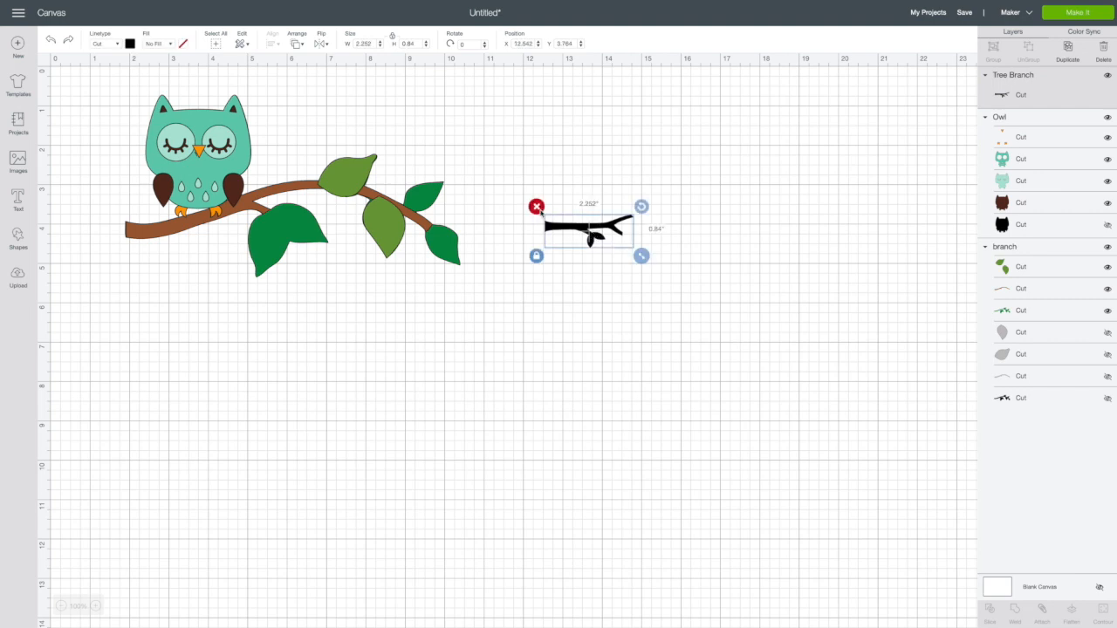
pyautogui.click(1108, 51)
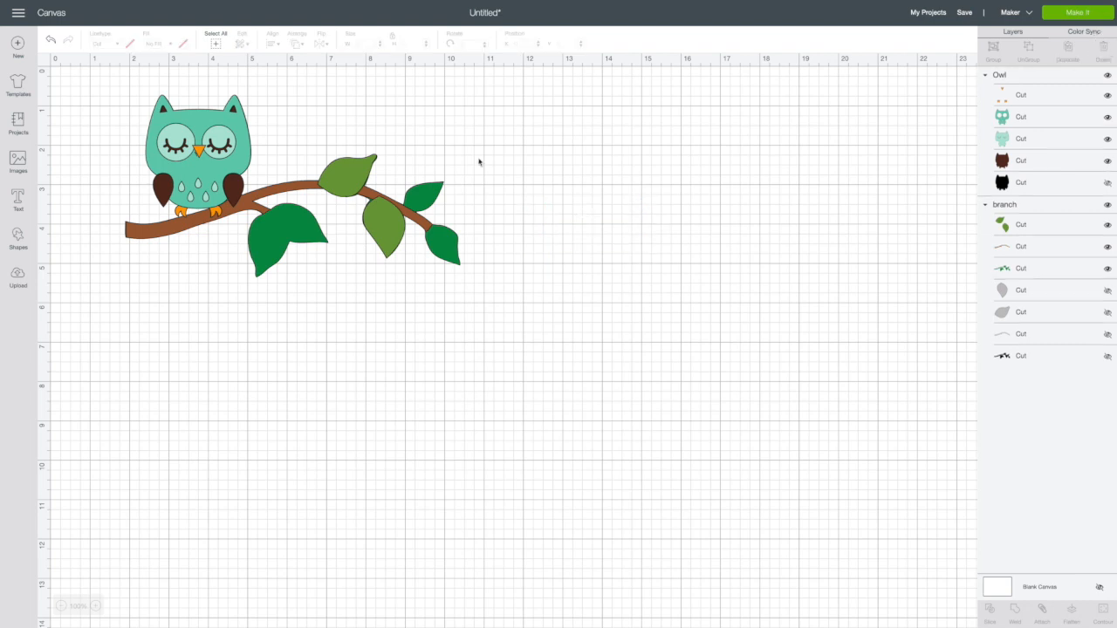
# Step: Scale the leafy branch down to about 6.27 by 2.31 inches and move it away from the owl to about X 7.7, Y 2.3
pyautogui.click(381, 209)
pyautogui.moveTo(468, 285); pyautogui.dragTo(385, 263)
pyautogui.moveTo(304, 185); pyautogui.dragTo(513, 181)
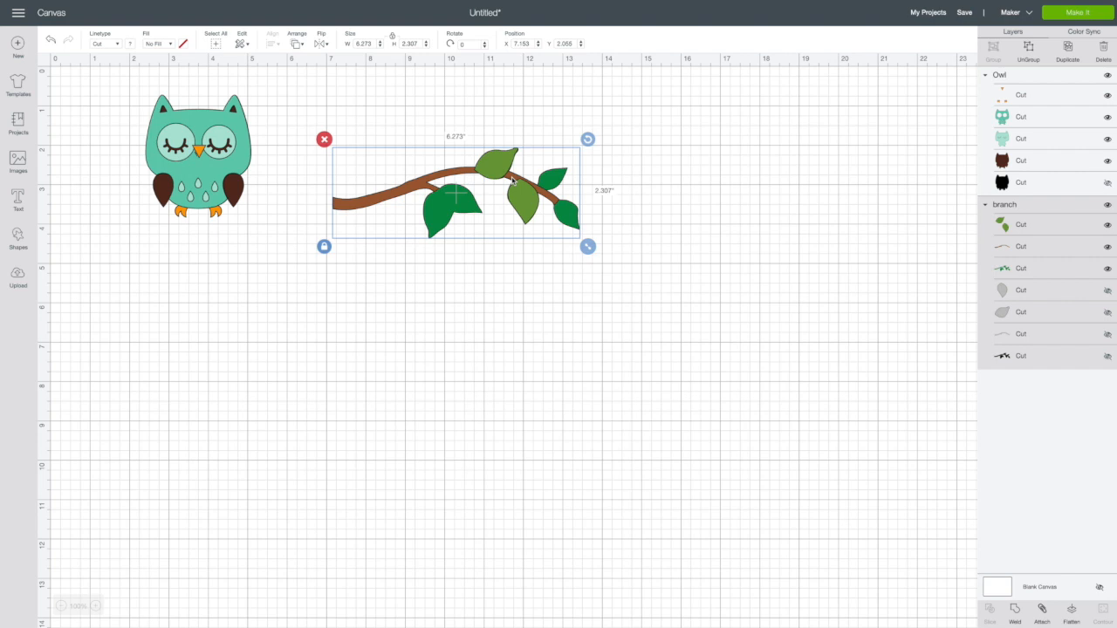
pyautogui.click(328, 245)
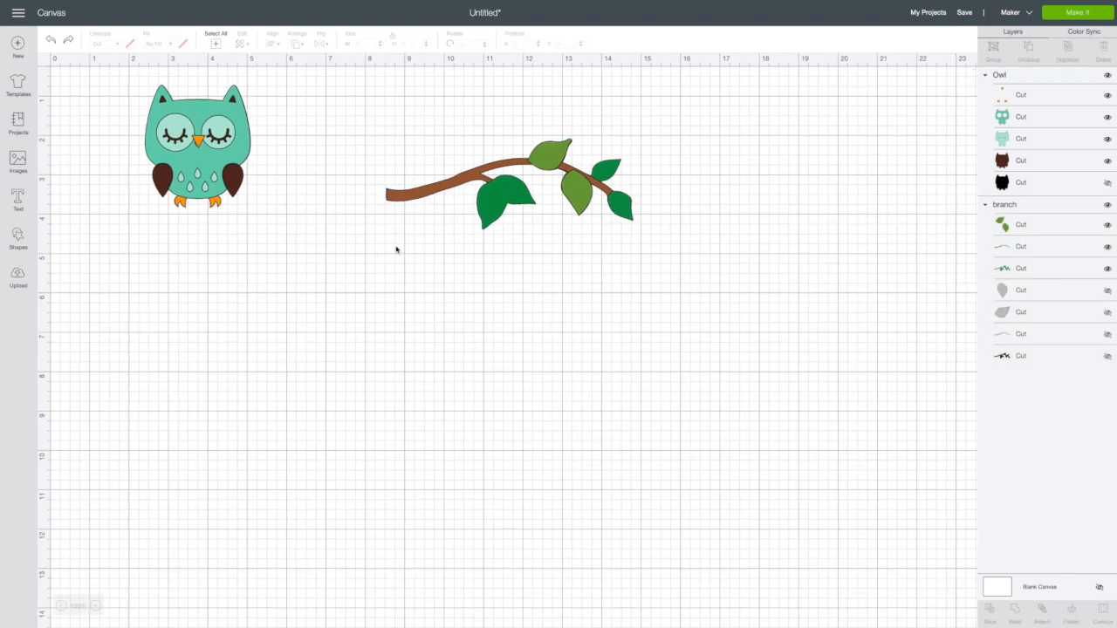
pyautogui.moveTo(434, 194); pyautogui.dragTo(402, 202)
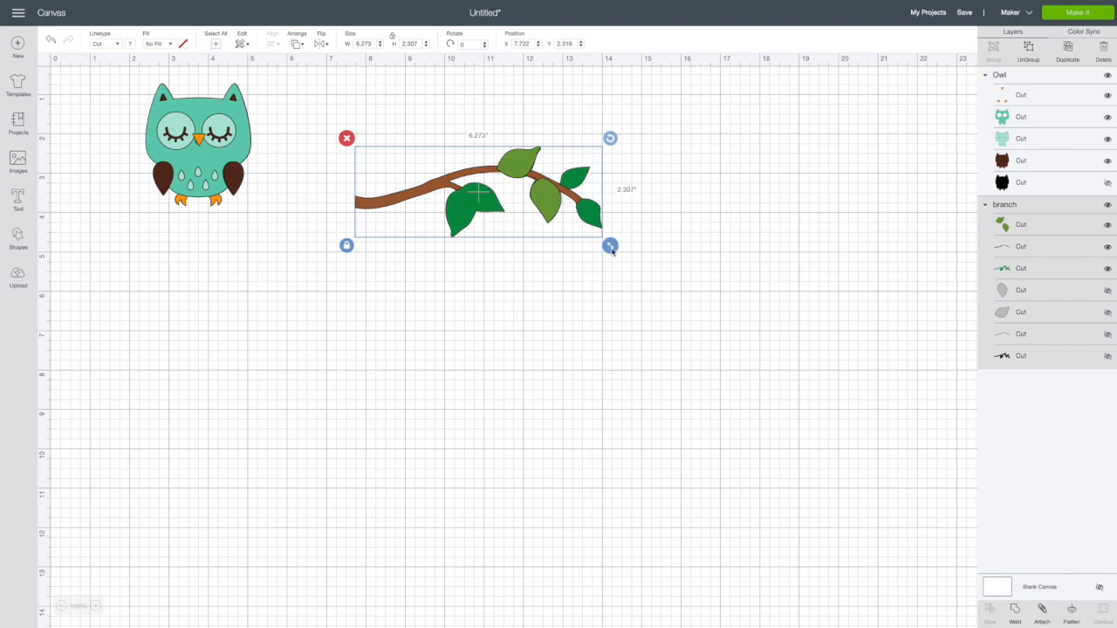
# Step: Scale the leafy branch down to a width of 5.5 inches
pyautogui.moveTo(608, 248)
pyautogui.mouseDown()
pyautogui.moveTo(534, 216)
pyautogui.moveTo(631, 267)
pyautogui.moveTo(474, 210)
pyautogui.moveTo(596, 242)
pyautogui.mouseUp()
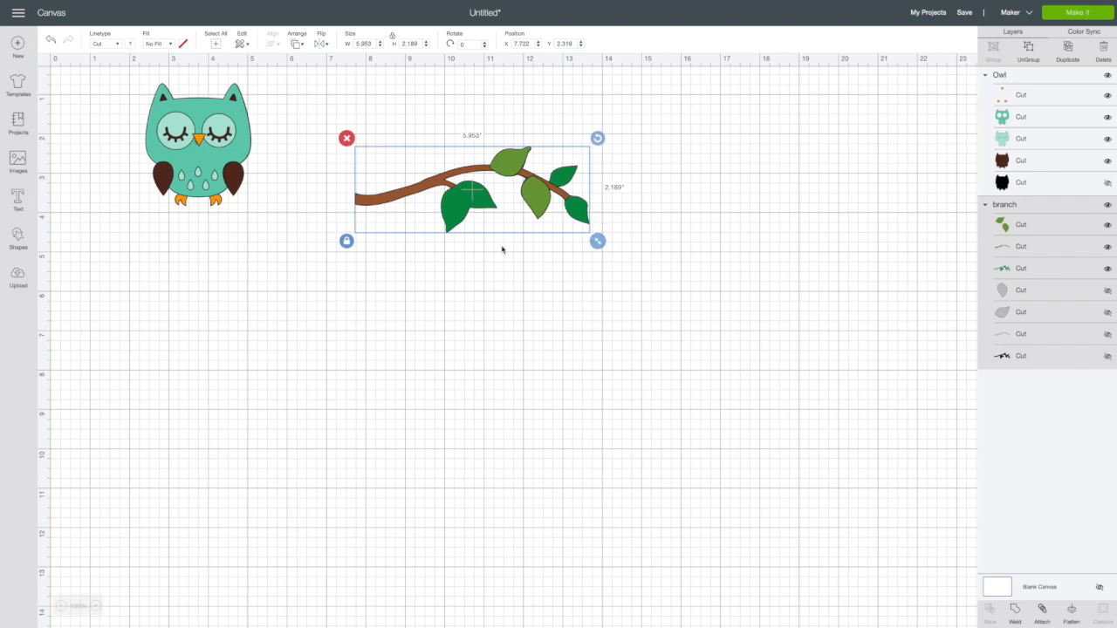
pyautogui.click(373, 44)
pyautogui.write('5')
pyautogui.press('Return')
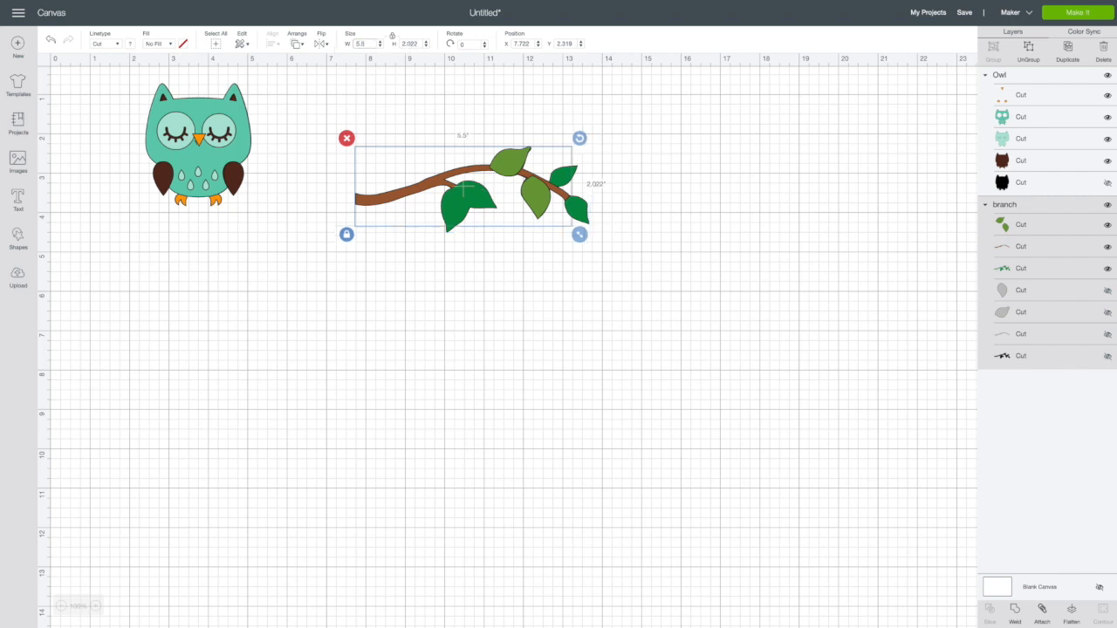
pyautogui.scroll(-3, 506, 155)
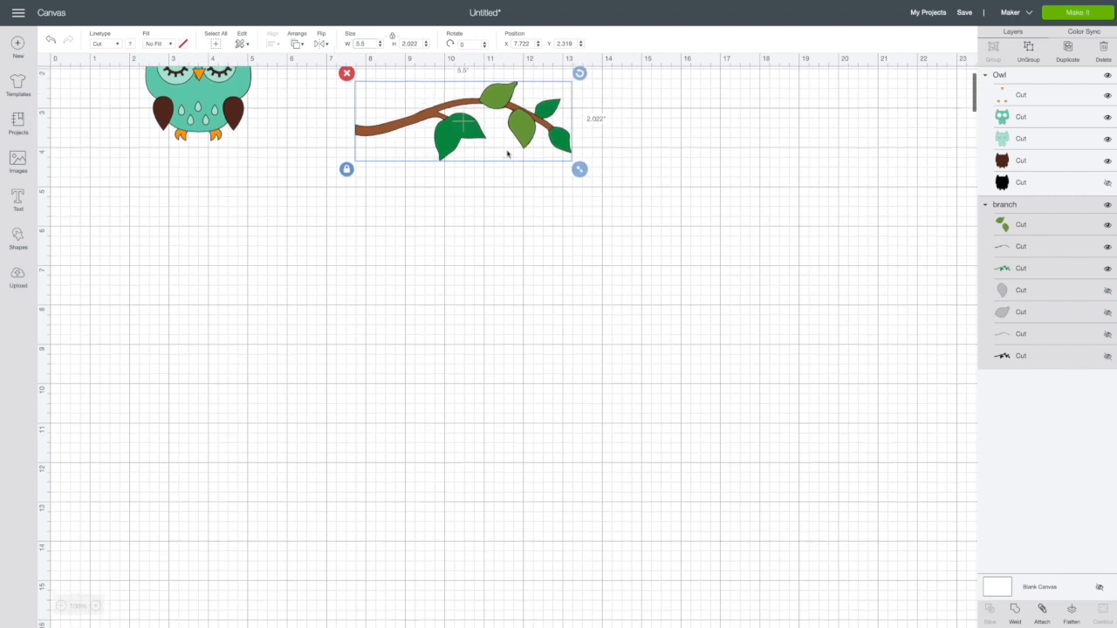
pyautogui.scroll(3, 483, 218)
# Step: Shift the owl slightly toward the canvas edge and place the leafy branch beside it at about X 6.2, Y 1.3
pyautogui.moveTo(478, 227); pyautogui.dragTo(439, 277)
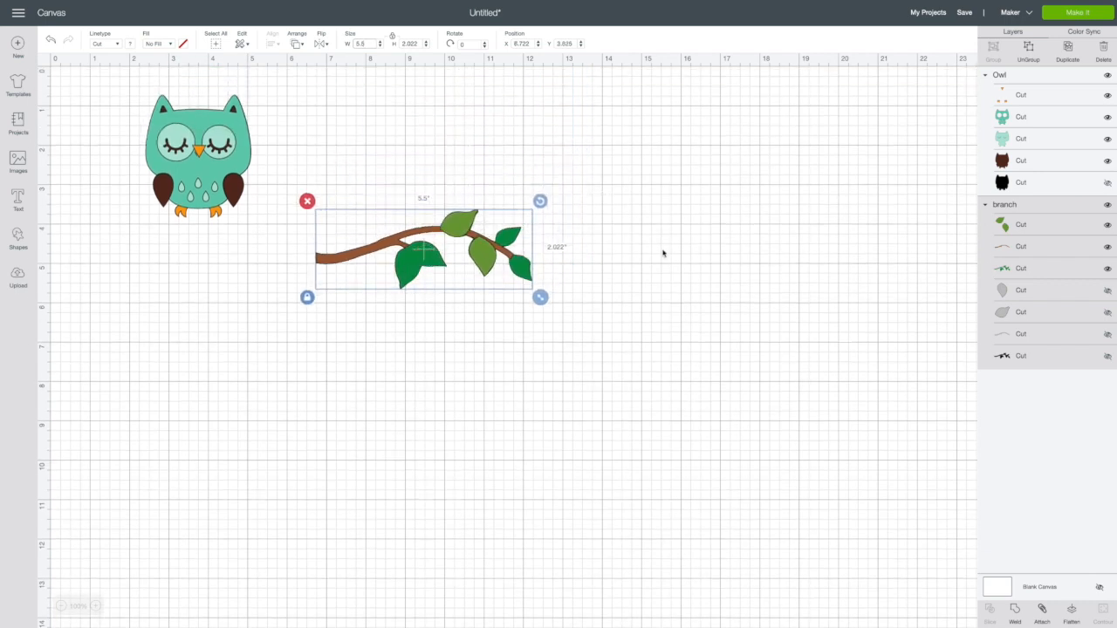
pyautogui.moveTo(239, 169); pyautogui.dragTo(207, 174)
pyautogui.moveTo(429, 230); pyautogui.dragTo(429, 179)
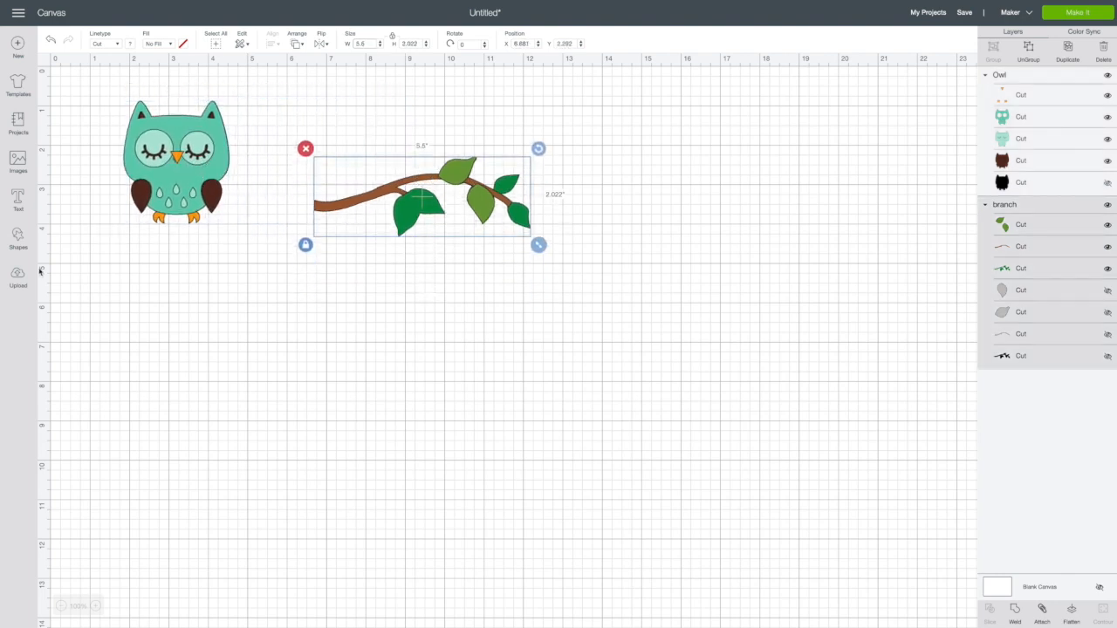
pyautogui.moveTo(375, 194); pyautogui.dragTo(356, 155)
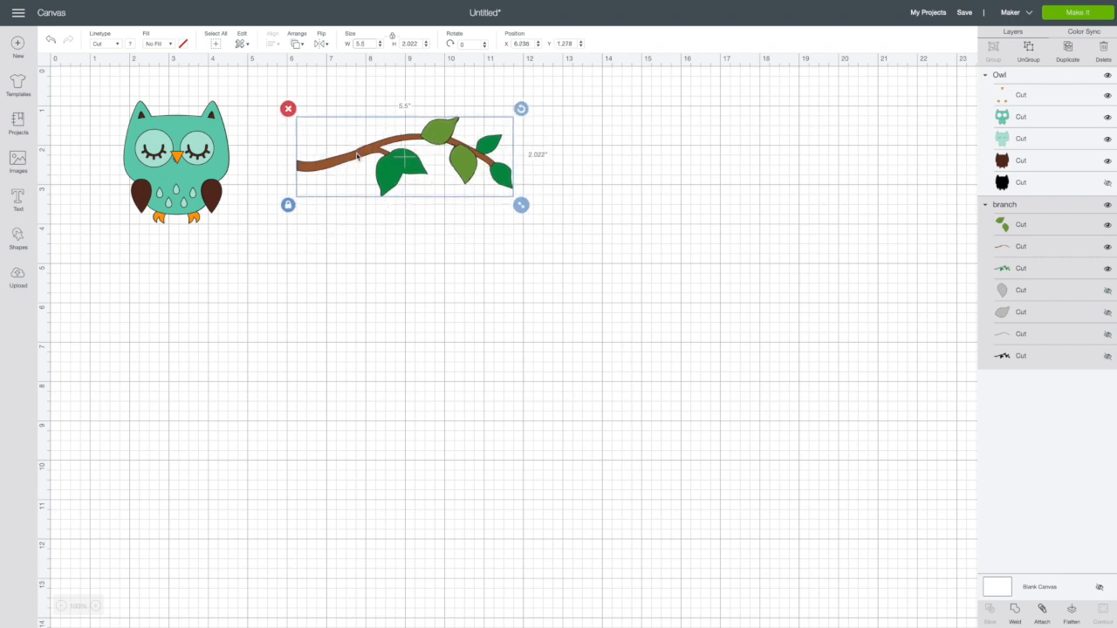
# Step: Copy and paste the leafy branch on the canvas and delete the pasted copy
pyautogui.click(247, 44)
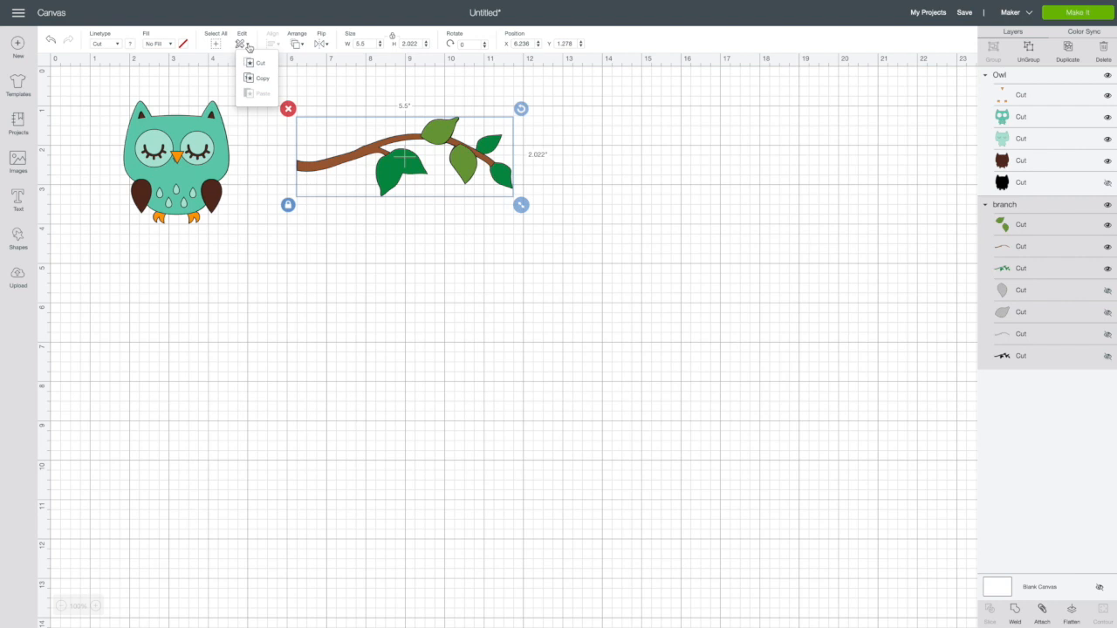
pyautogui.click(248, 45)
pyautogui.click(248, 46)
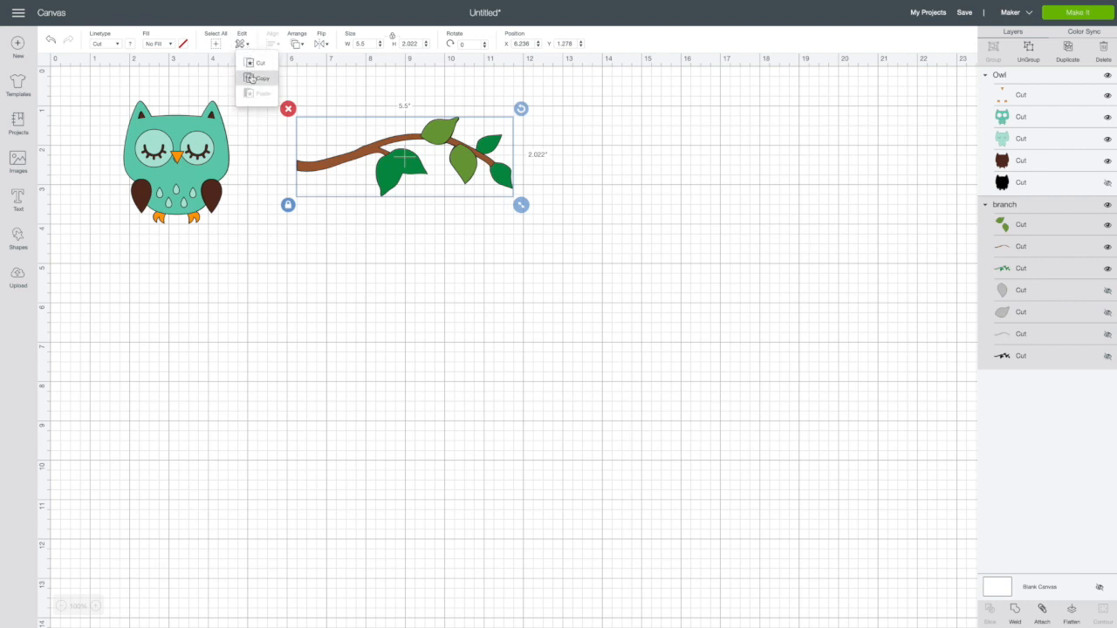
pyautogui.click(250, 80)
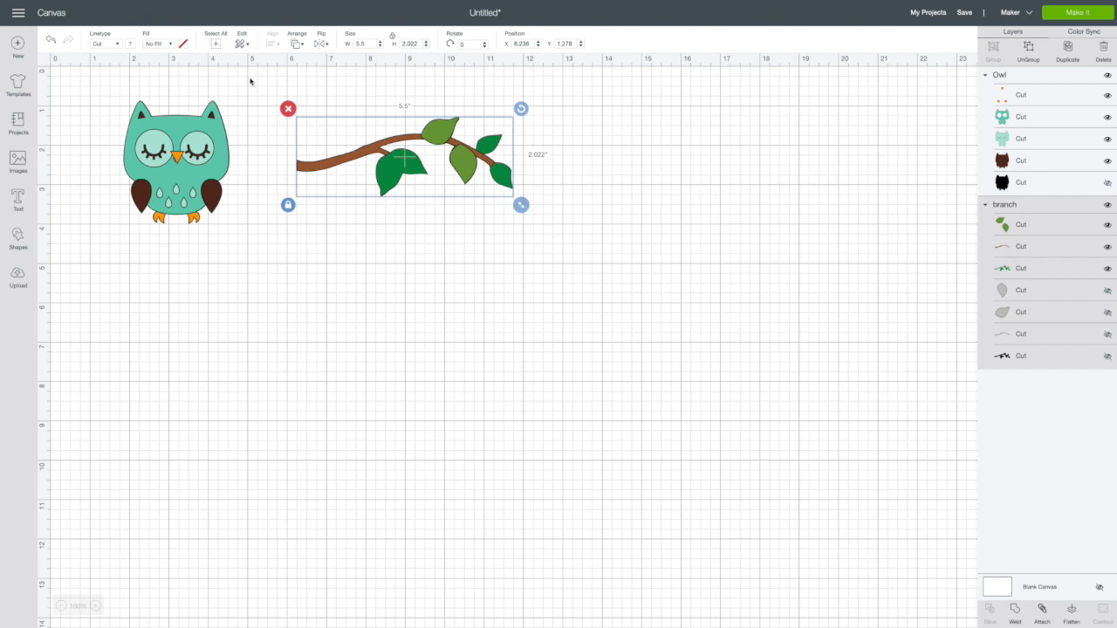
pyautogui.click(347, 223)
pyautogui.click(247, 45)
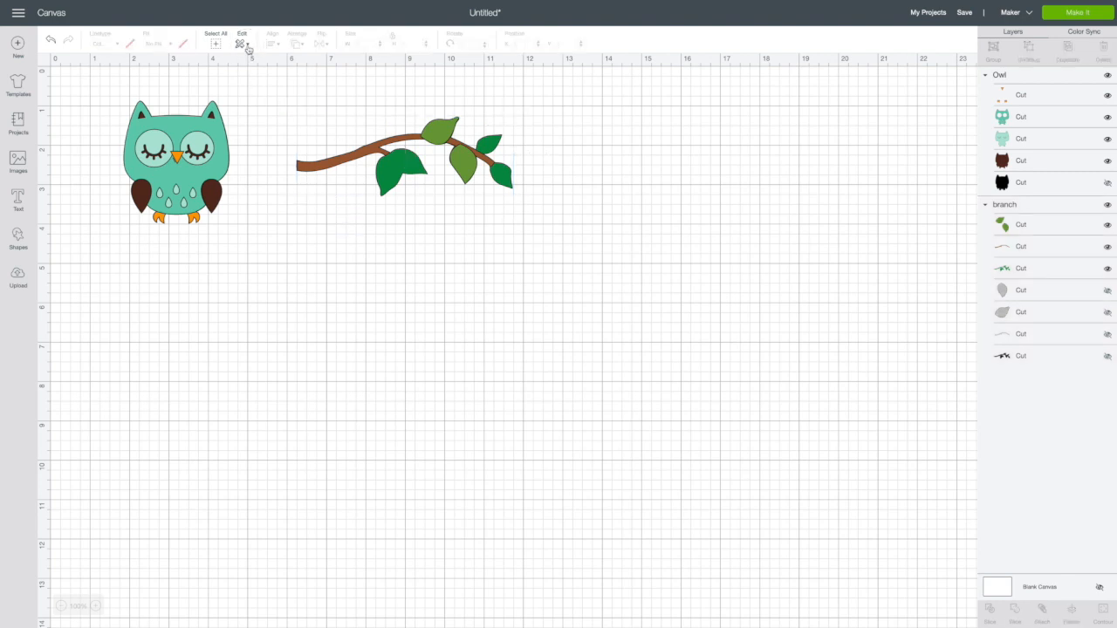
pyautogui.click(255, 92)
pyautogui.moveTo(426, 192); pyautogui.dragTo(422, 254)
pyautogui.click(306, 192)
# Step: Duplicate the leafy branch and place the duplicate beside the original at about X 13.7, Y 1.25
pyautogui.click(372, 148)
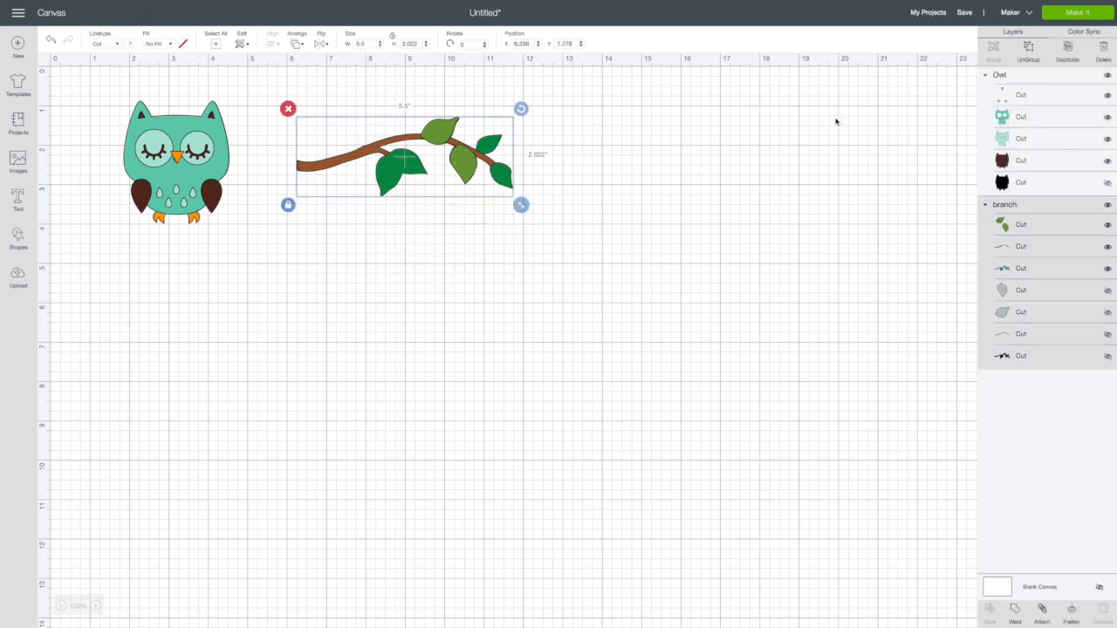
pyautogui.click(1070, 50)
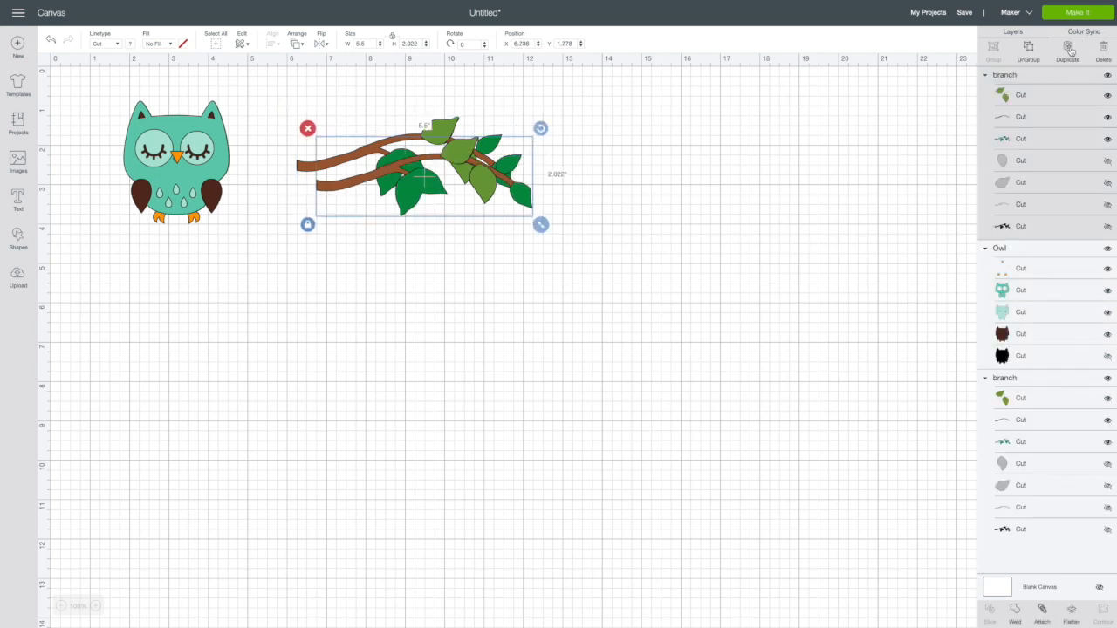
pyautogui.moveTo(479, 167); pyautogui.dragTo(754, 151)
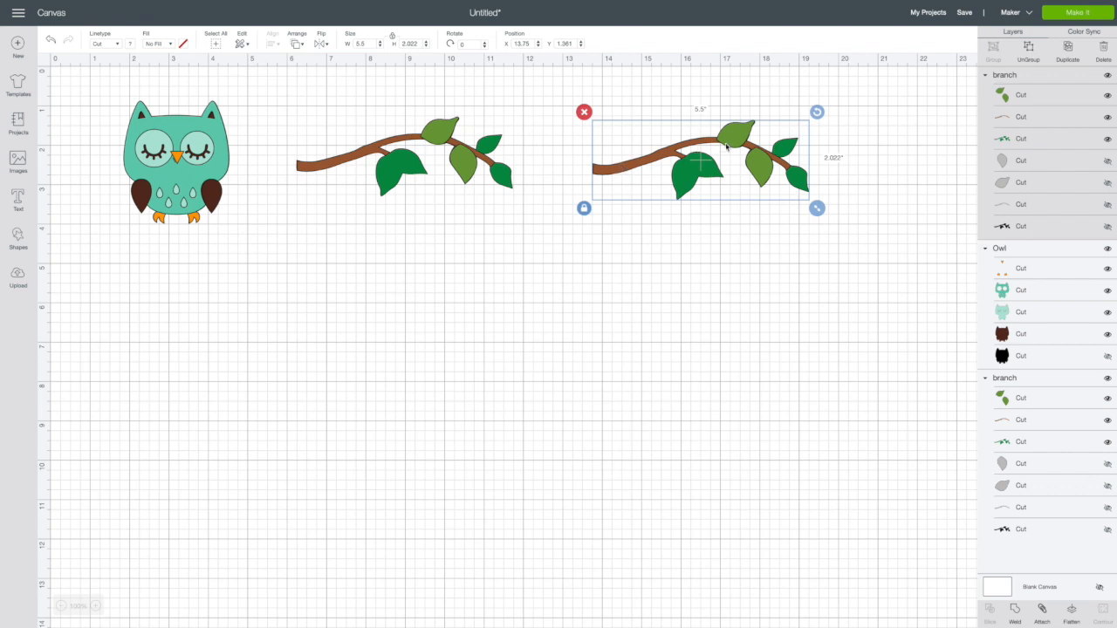
pyautogui.moveTo(619, 165); pyautogui.dragTo(599, 163)
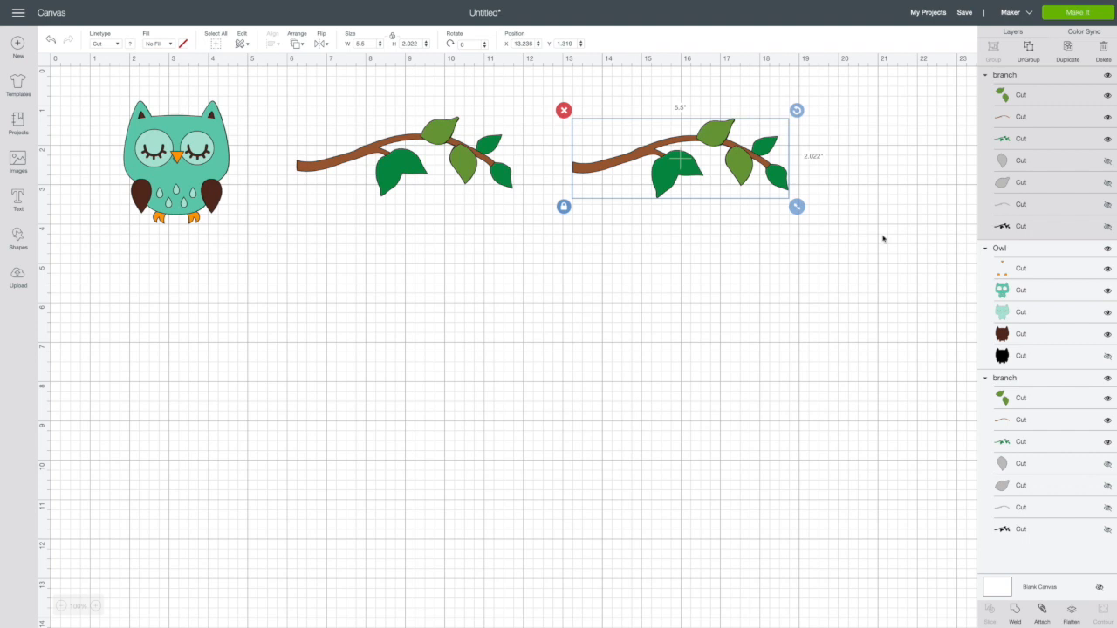
pyautogui.click(704, 250)
pyautogui.moveTo(684, 176)
pyautogui.mouseDown()
pyautogui.moveTo(666, 241)
pyautogui.moveTo(721, 167)
pyautogui.moveTo(703, 171)
pyautogui.mouseUp()
pyautogui.click(765, 242)
# Step: Ungroup the duplicated branch and spread its layers apart, placing the bare brown twig beneath the original leafy branch
pyautogui.click(744, 158)
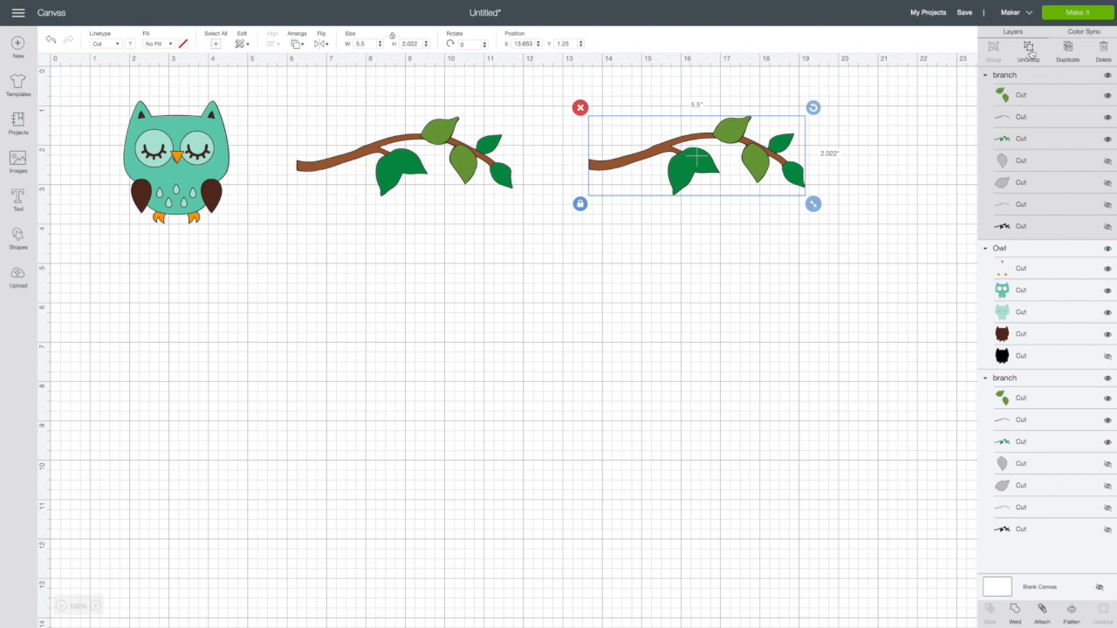
pyautogui.click(1030, 53)
pyautogui.moveTo(653, 156); pyautogui.dragTo(601, 307)
pyautogui.moveTo(711, 126); pyautogui.dragTo(814, 236)
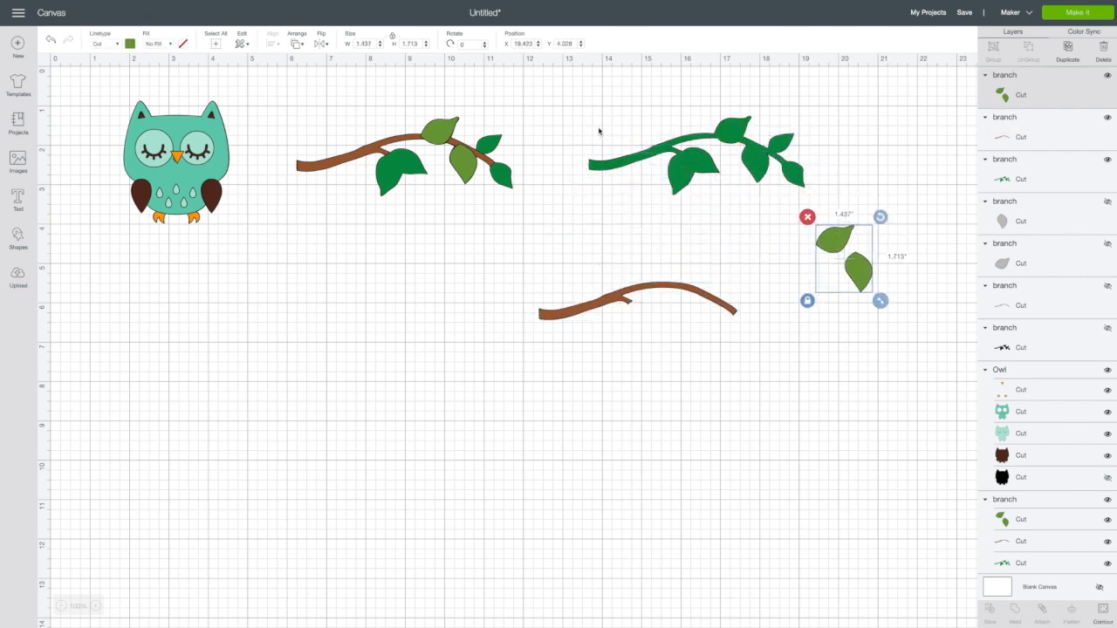
pyautogui.moveTo(691, 145); pyautogui.dragTo(678, 143)
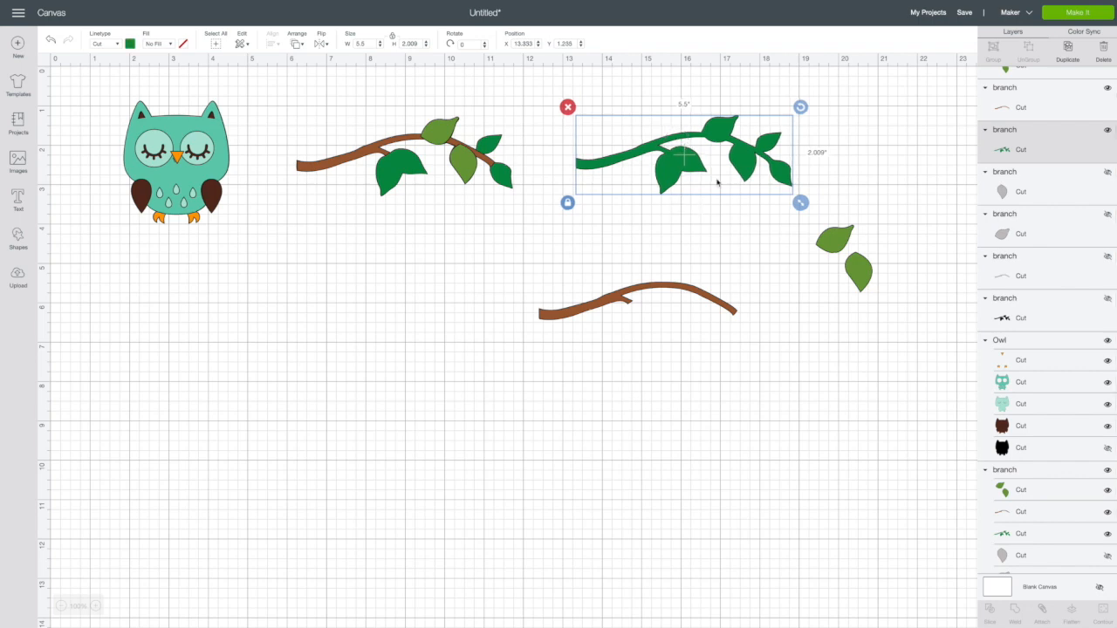
pyautogui.moveTo(665, 293); pyautogui.dragTo(410, 284)
pyautogui.moveTo(218, 166); pyautogui.dragTo(178, 210)
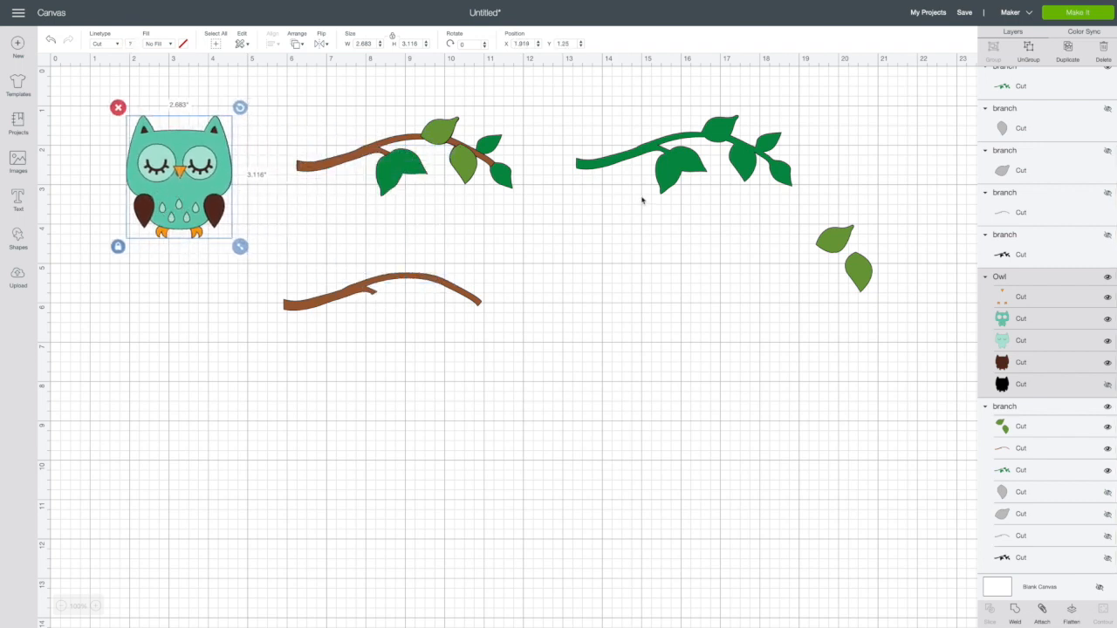
# Step: Delete the duplicate's dark green leaf layer and its two light green leaves, keeping the bare twig
pyautogui.click(668, 175)
pyautogui.click(567, 107)
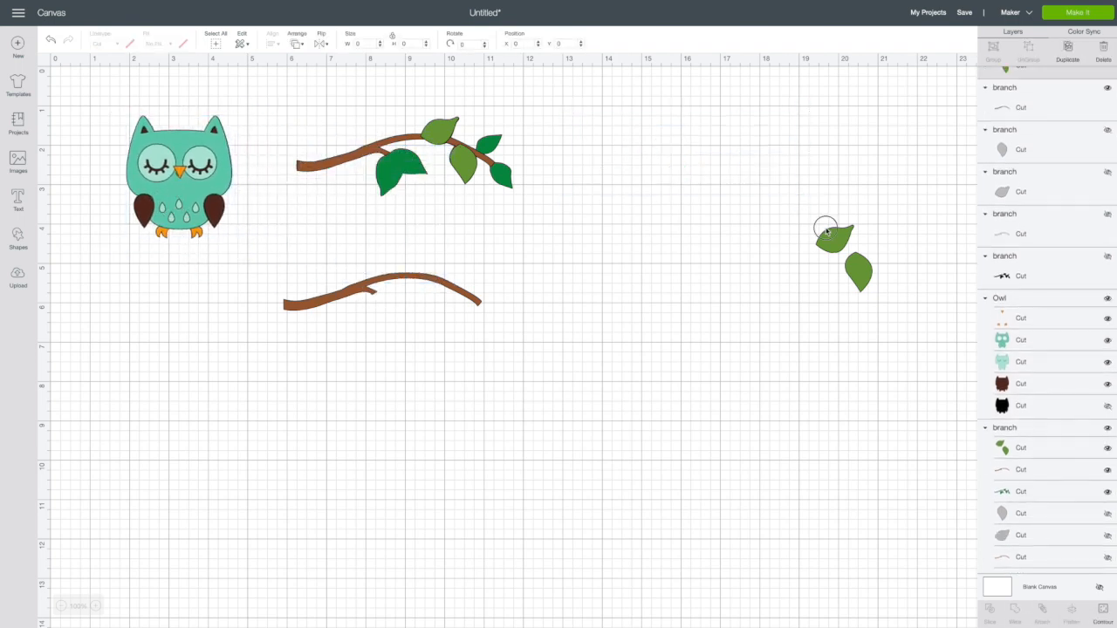
pyautogui.click(826, 231)
pyautogui.click(806, 217)
# Step: Overlap the bare brown twig and the leafy branch below the owl, and send the twig to the back
pyautogui.moveTo(367, 286); pyautogui.dragTo(308, 326)
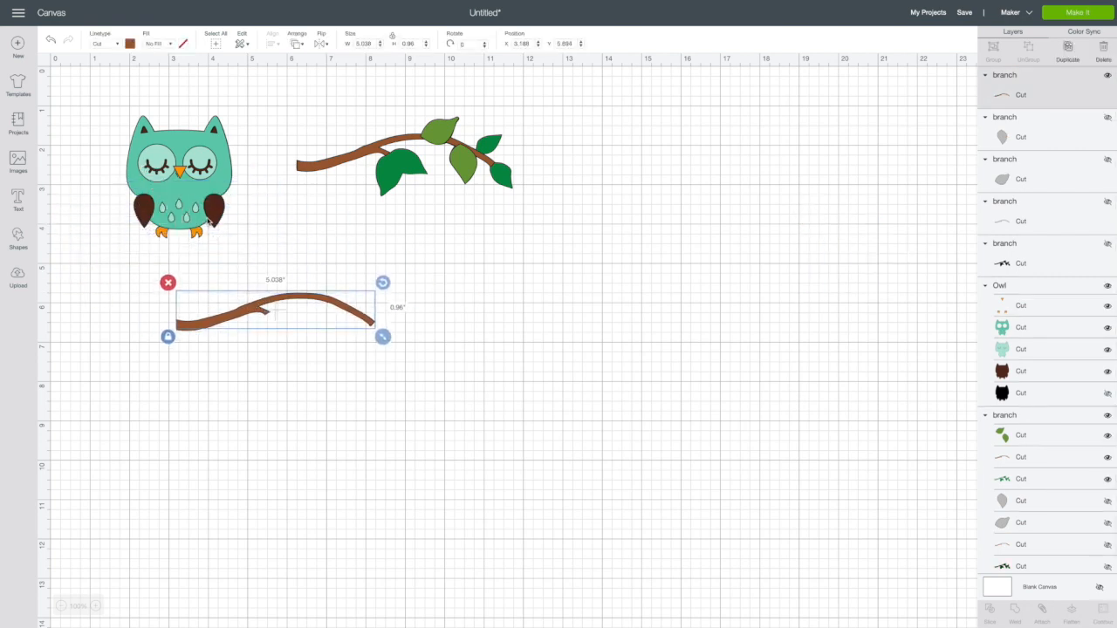
pyautogui.moveTo(210, 220)
pyautogui.mouseDown()
pyautogui.moveTo(334, 273)
pyautogui.moveTo(331, 285)
pyautogui.moveTo(210, 205)
pyautogui.mouseUp()
pyautogui.moveTo(366, 175); pyautogui.dragTo(272, 303)
pyautogui.click(192, 319)
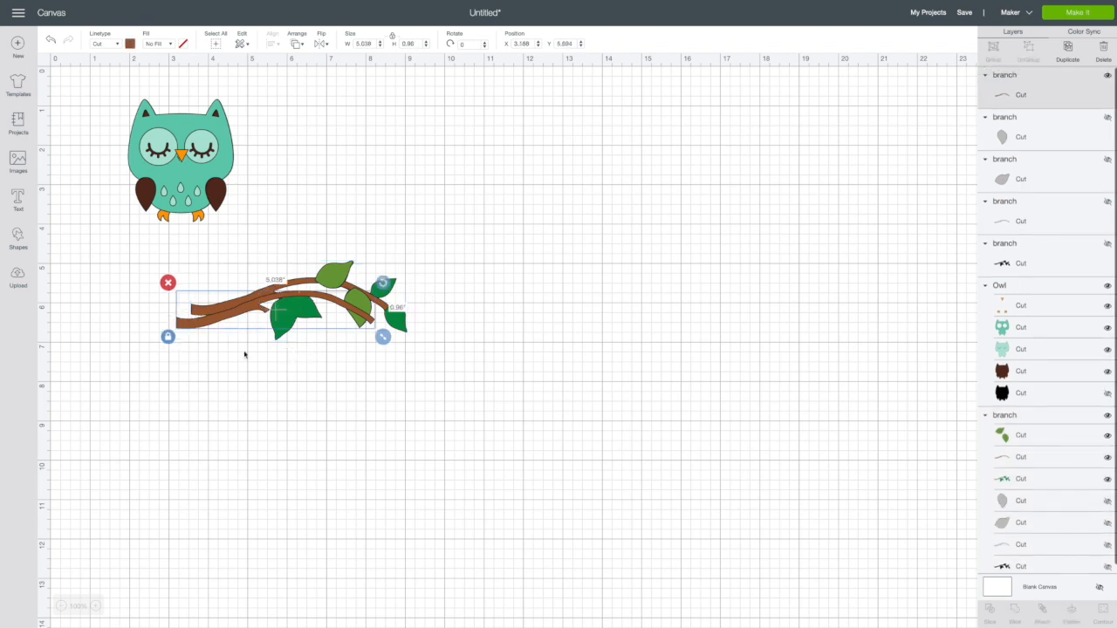
pyautogui.click(302, 43)
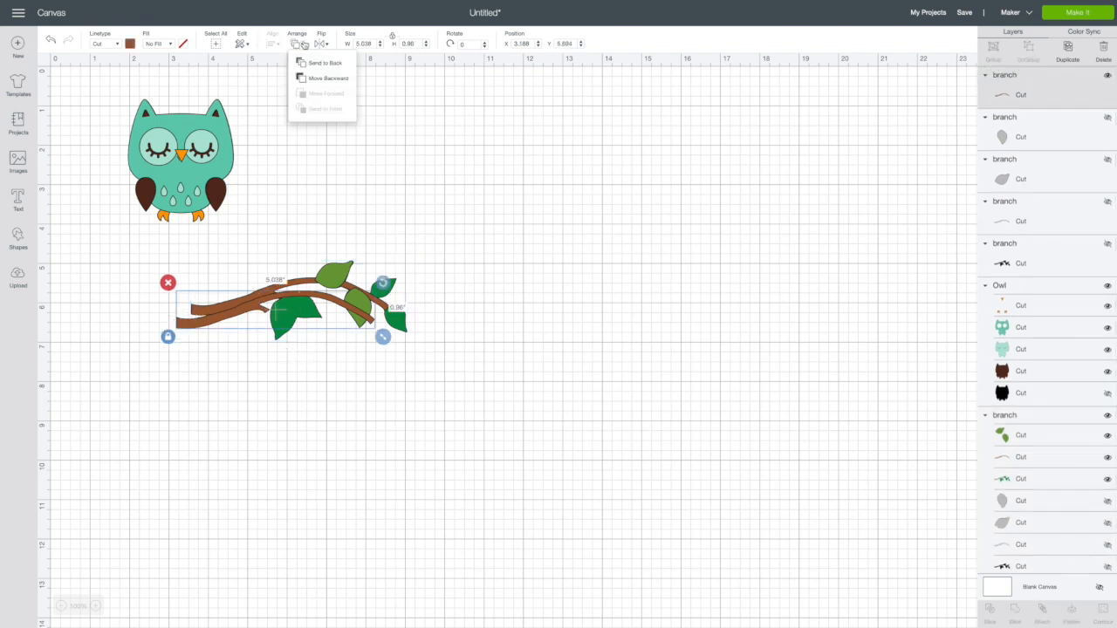
pyautogui.click(309, 62)
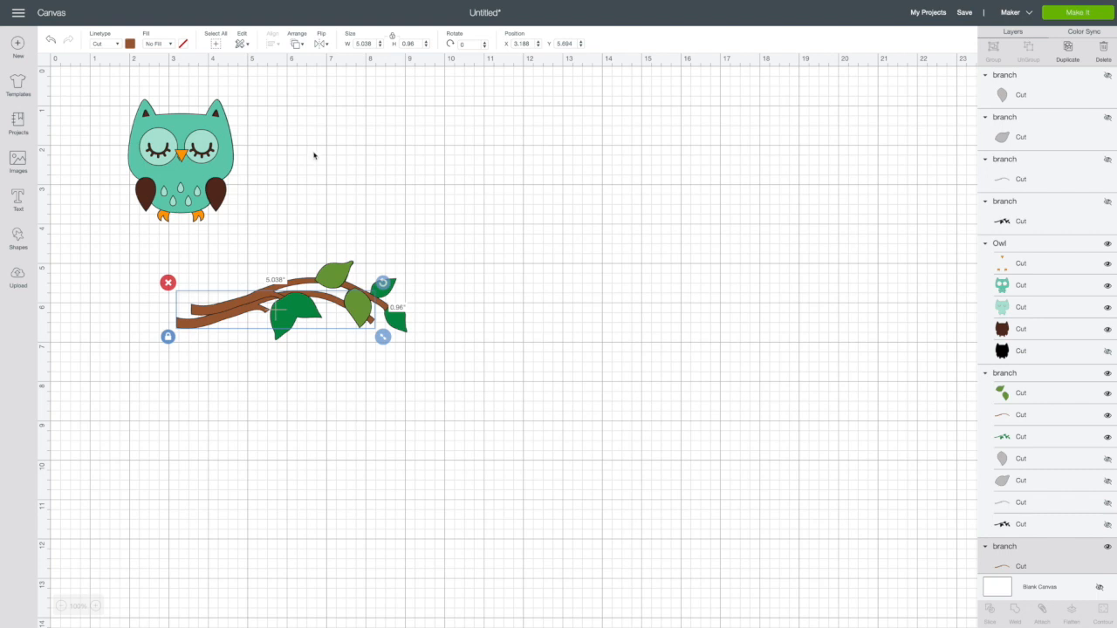
# Step: Move the bare twig and leafy branch beside the owl, overlapping them with the branch at about X 6.5, Y 2.1
pyautogui.click(305, 281)
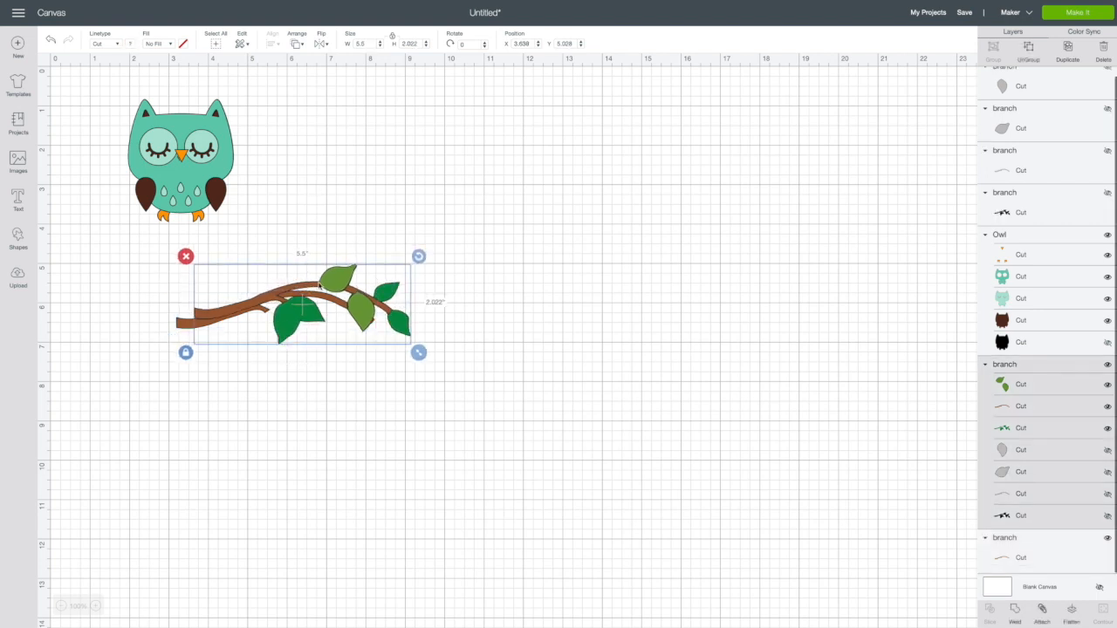
pyautogui.moveTo(274, 295); pyautogui.dragTo(430, 184)
pyautogui.moveTo(264, 298); pyautogui.dragTo(394, 181)
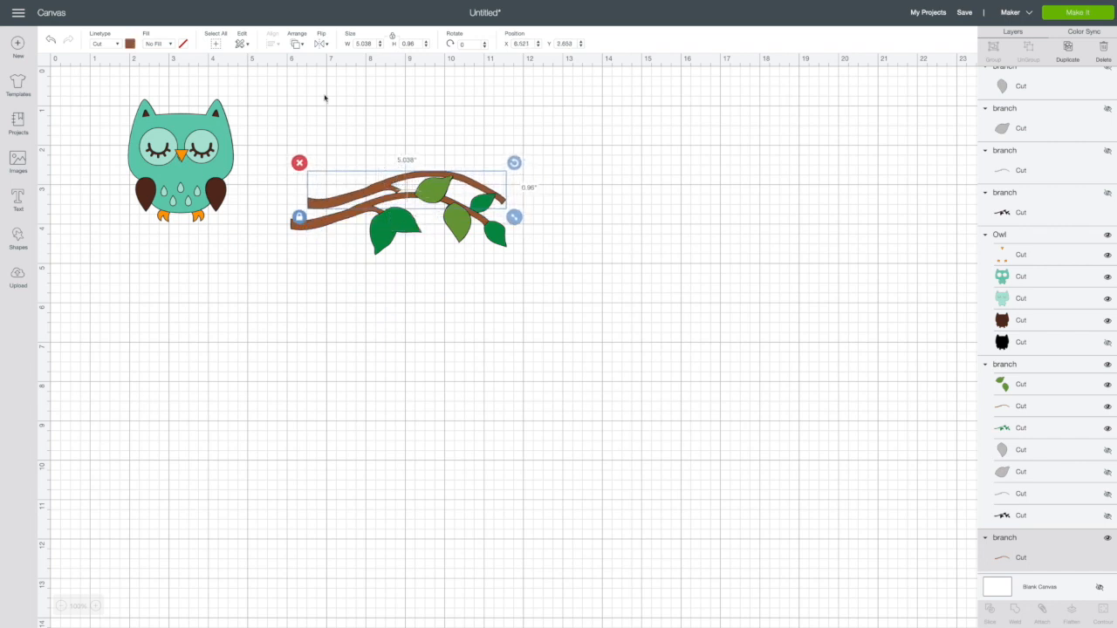
pyautogui.click(338, 248)
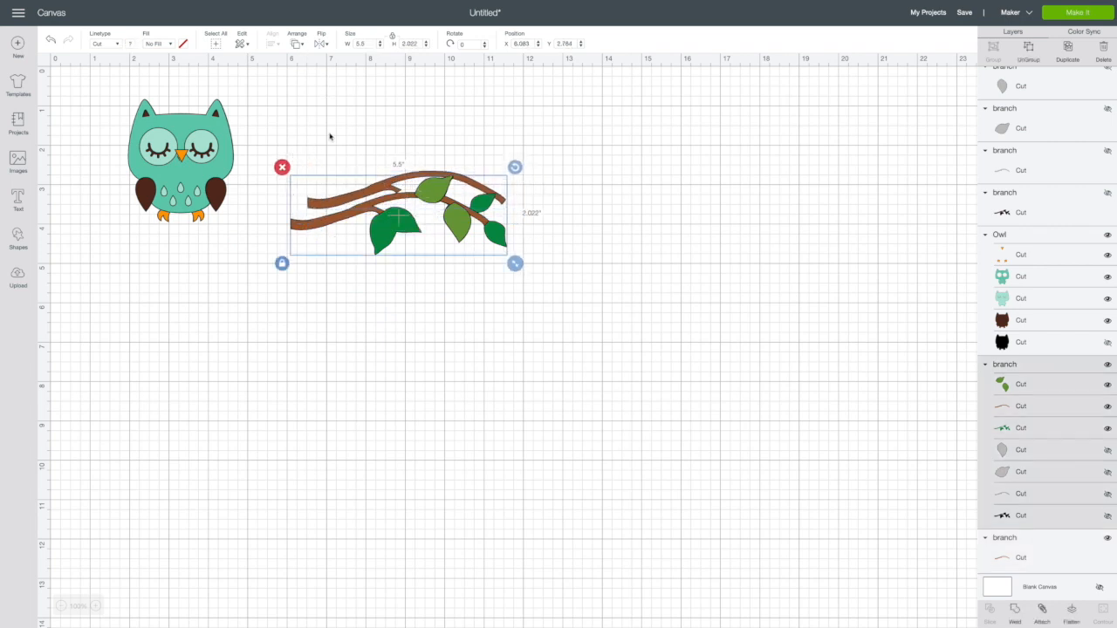
pyautogui.click(417, 308)
pyautogui.click(382, 195)
pyautogui.moveTo(444, 202); pyautogui.dragTo(457, 175)
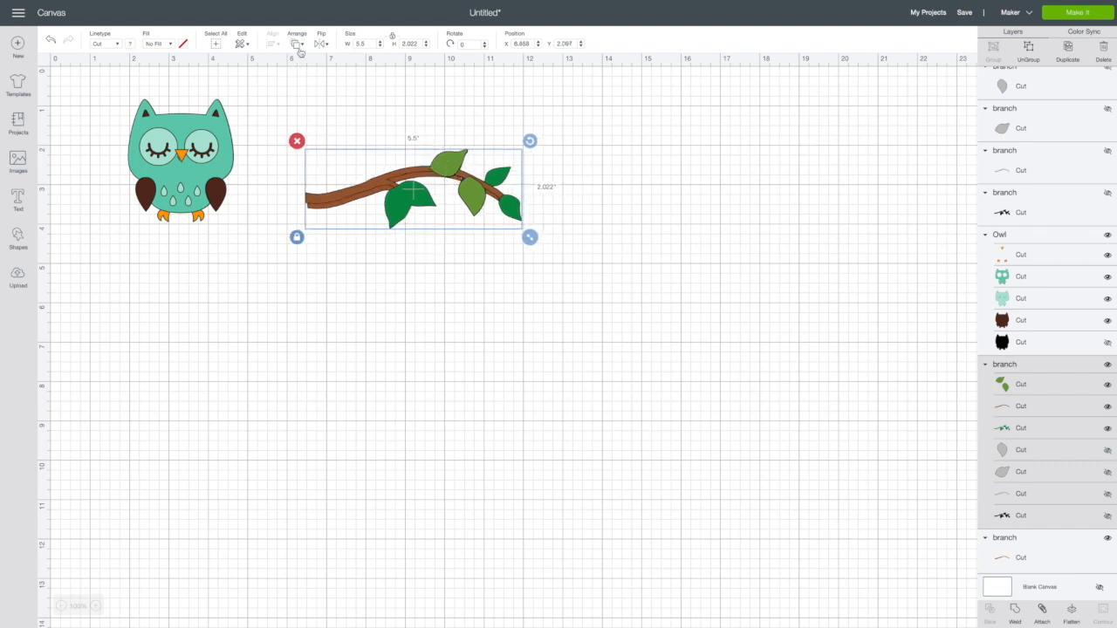
# Step: Send the leafy branch to the back and move the bare twig below it to about X 6.6, Y 4.6
pyautogui.click(298, 44)
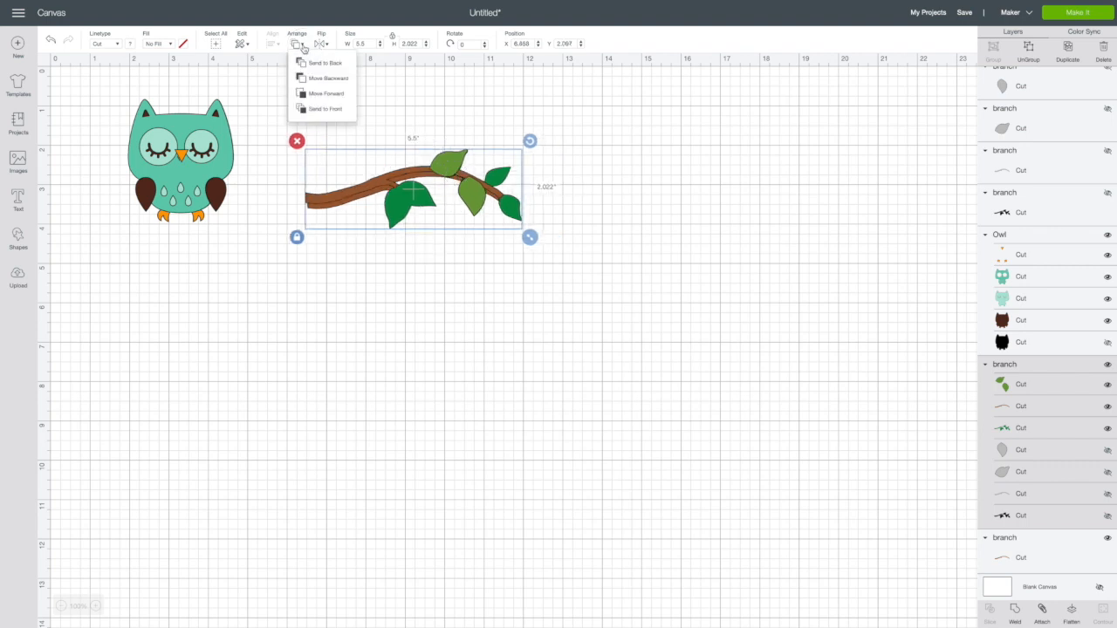
pyautogui.click(303, 62)
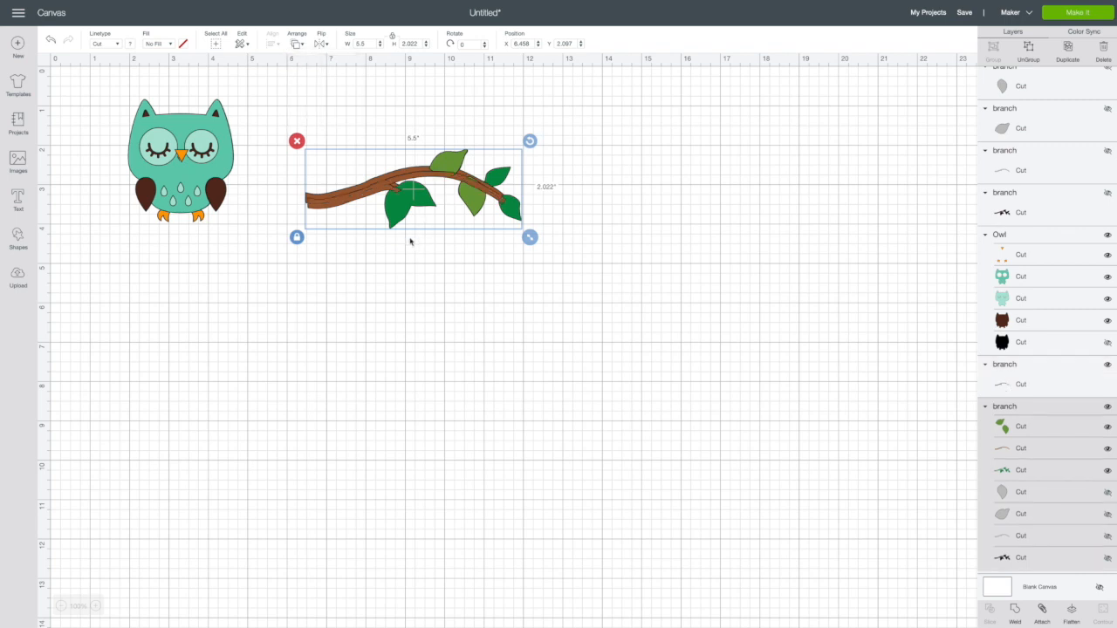
pyautogui.click(410, 241)
pyautogui.moveTo(398, 195); pyautogui.dragTo(394, 276)
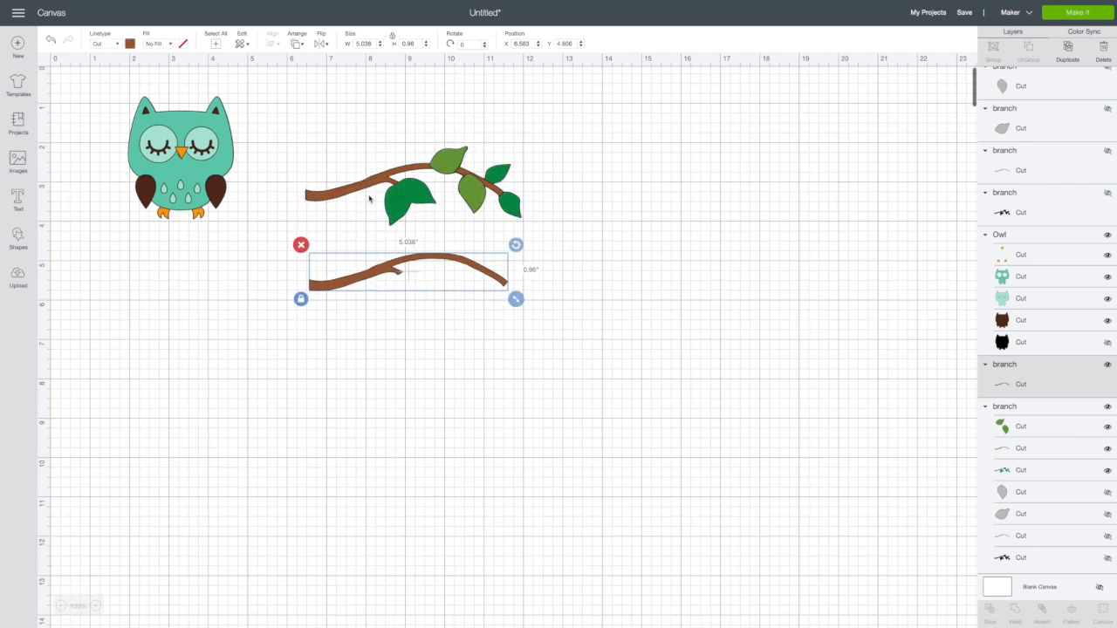
# Step: Send the leafy branch to the front and place it overlapping the bare twig at about X 7.5, Y 3.4
pyautogui.moveTo(364, 194); pyautogui.dragTo(354, 316)
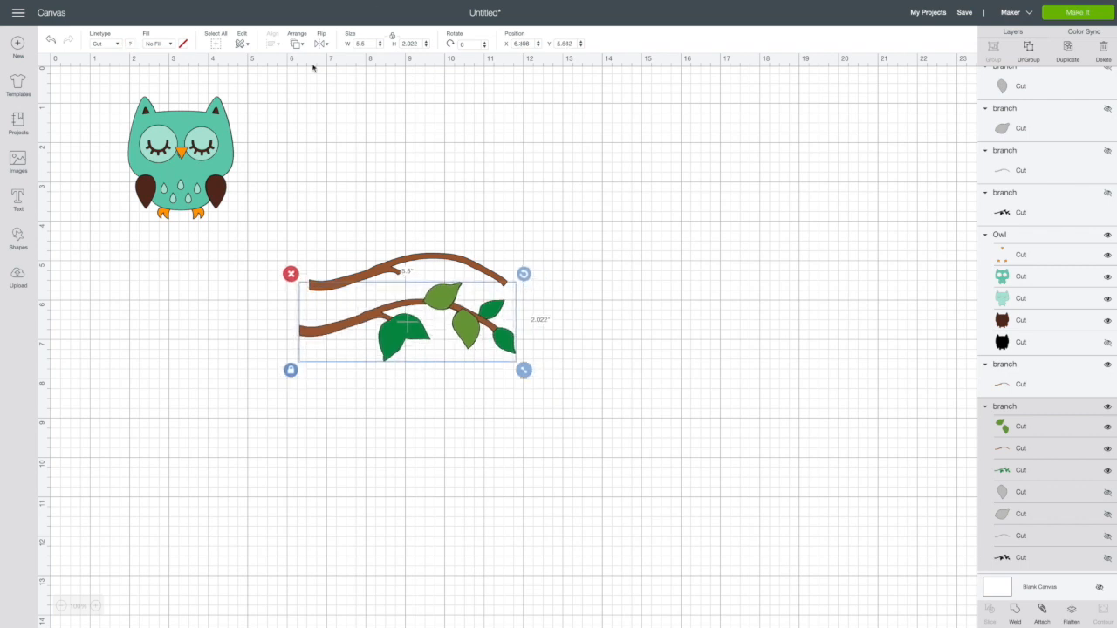
pyautogui.click(299, 44)
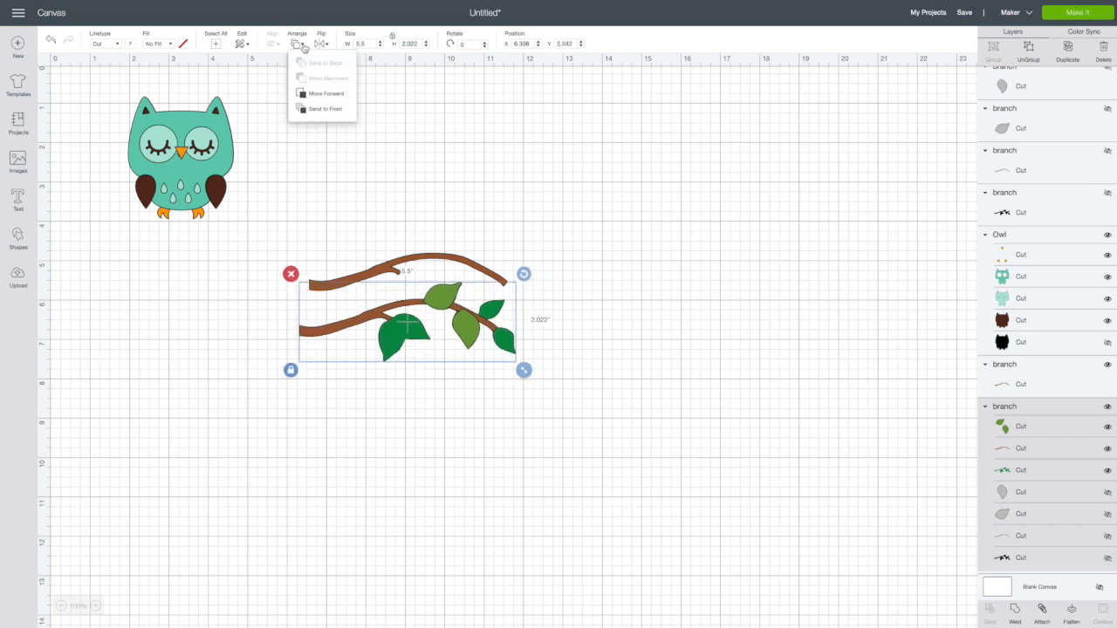
pyautogui.click(322, 110)
pyautogui.moveTo(388, 316); pyautogui.dragTo(433, 231)
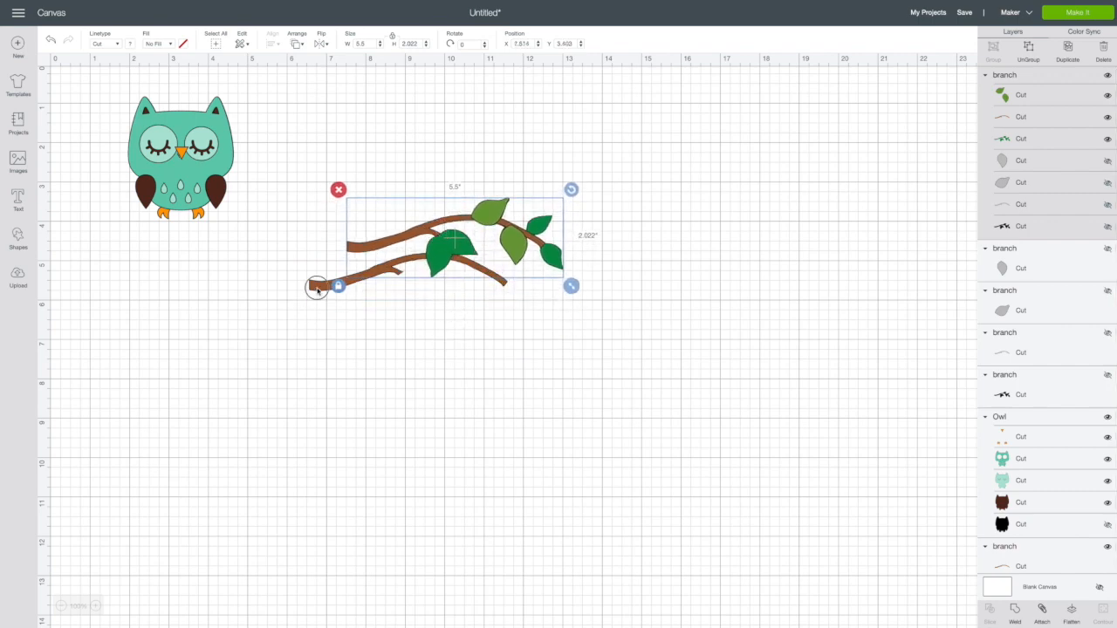
# Step: Flip the bare brown twig vertically
pyautogui.click(316, 287)
pyautogui.click(322, 44)
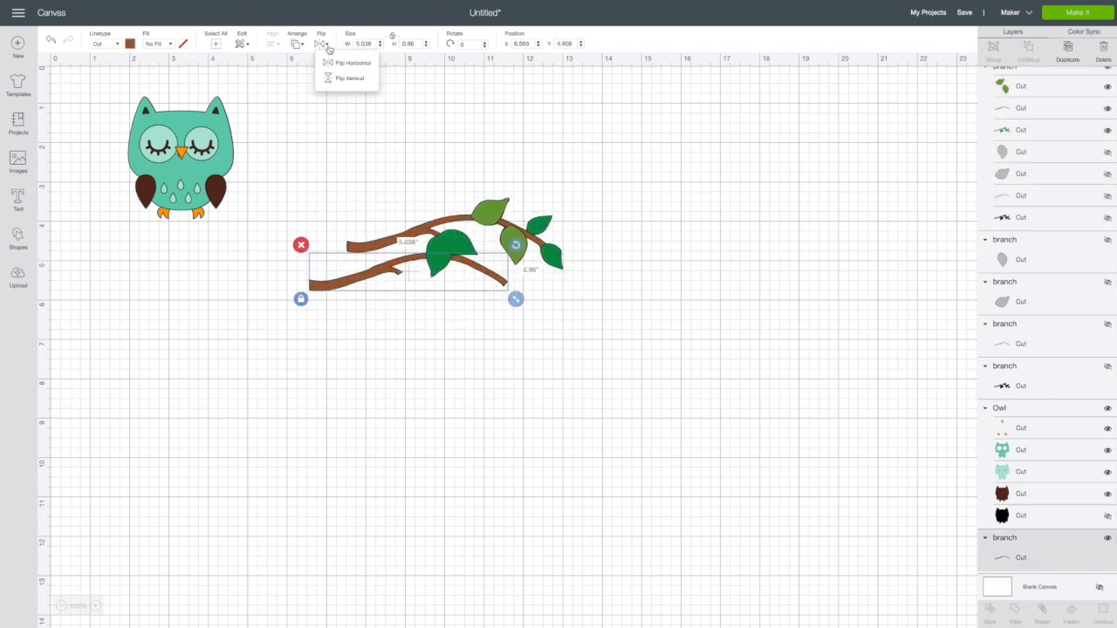
pyautogui.click(329, 76)
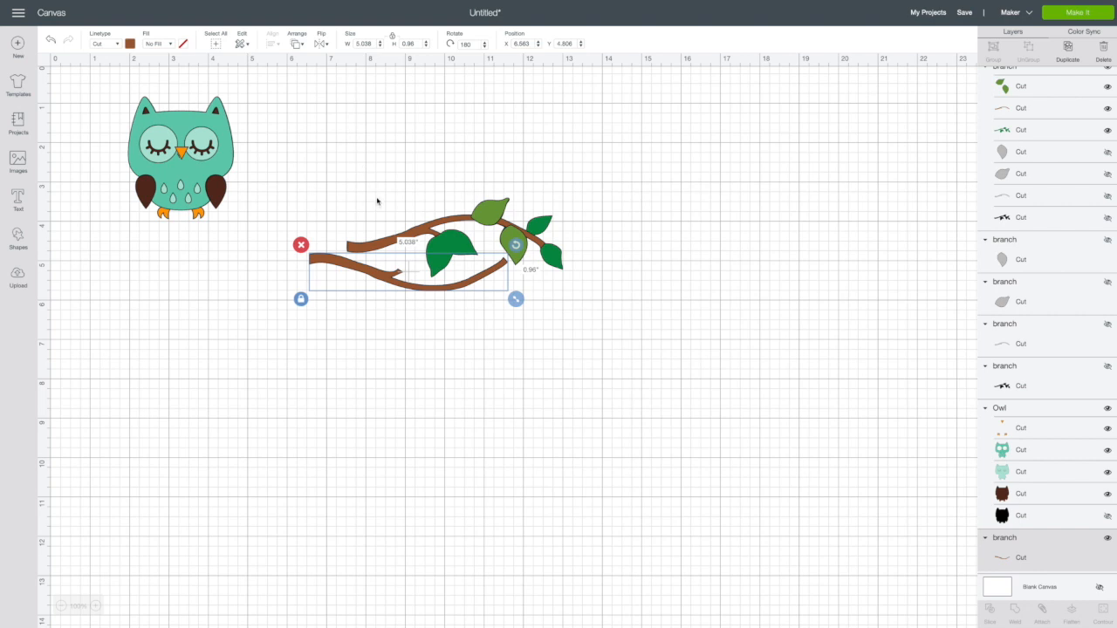
# Step: Move the leafy branch over the flipped twig and place the owl on the branches at about X 7.2, Y 1.8
pyautogui.moveTo(388, 243); pyautogui.dragTo(333, 267)
pyautogui.click(558, 192)
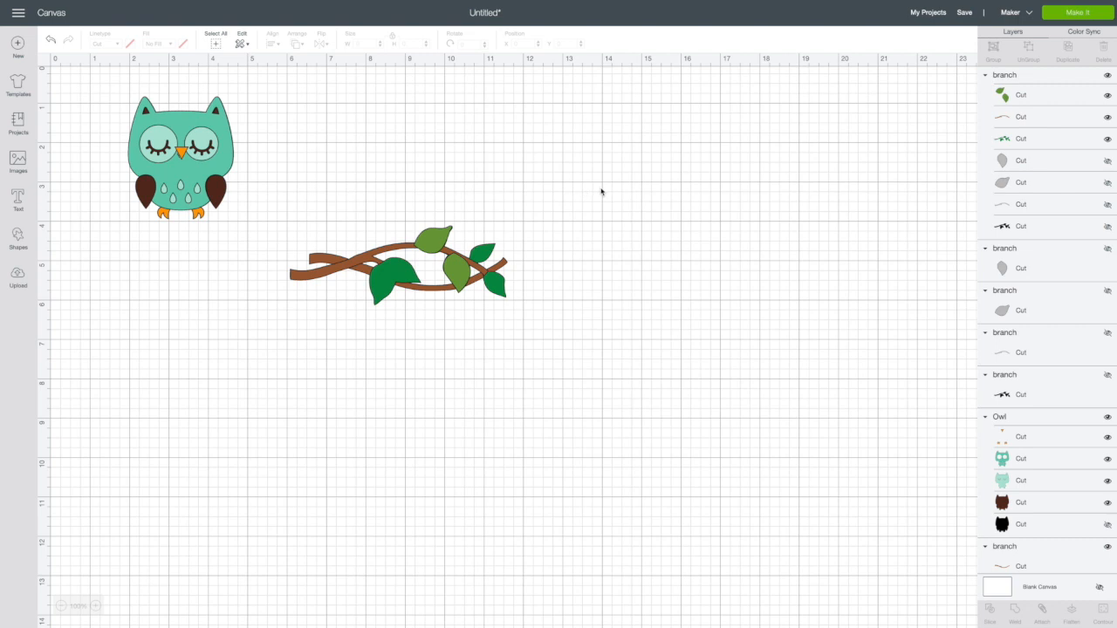
pyautogui.moveTo(211, 181); pyautogui.dragTo(417, 211)
pyautogui.moveTo(380, 174); pyautogui.dragTo(381, 182)
# Step: Send the owl to the front and nudge it up to about X 7.2, Y 1.7
pyautogui.click(297, 43)
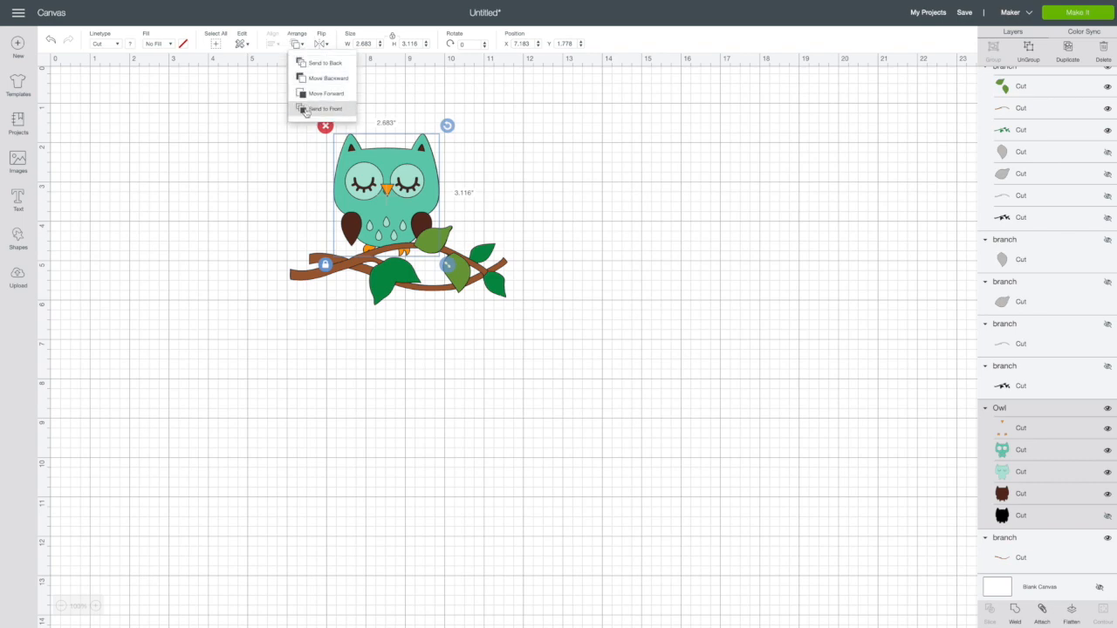
pyautogui.click(305, 110)
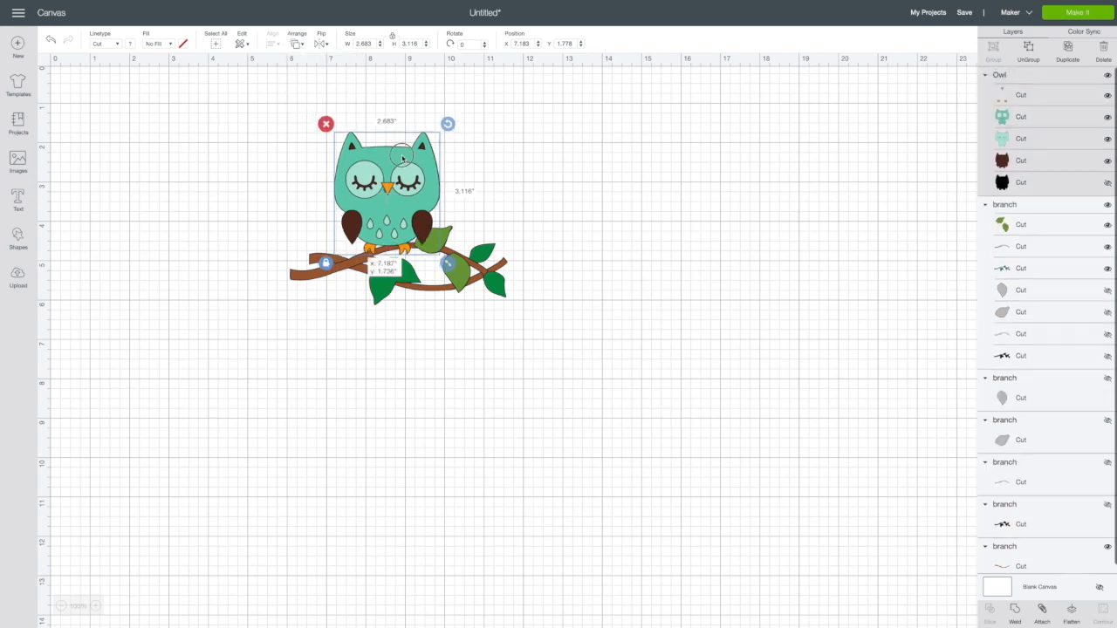
pyautogui.click(201, 119)
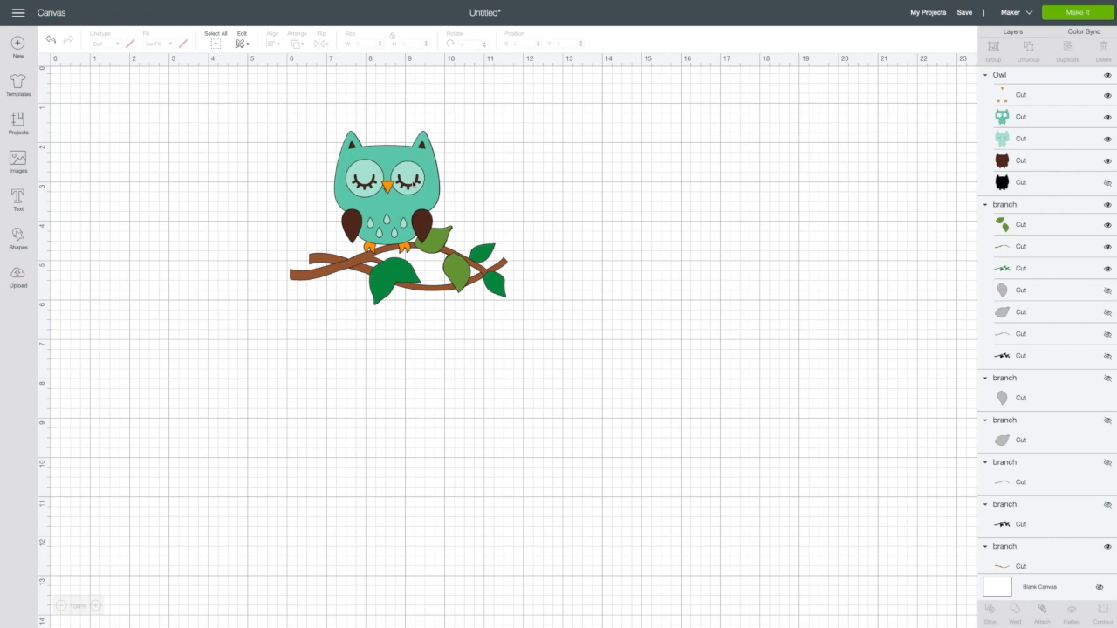
pyautogui.click(415, 184)
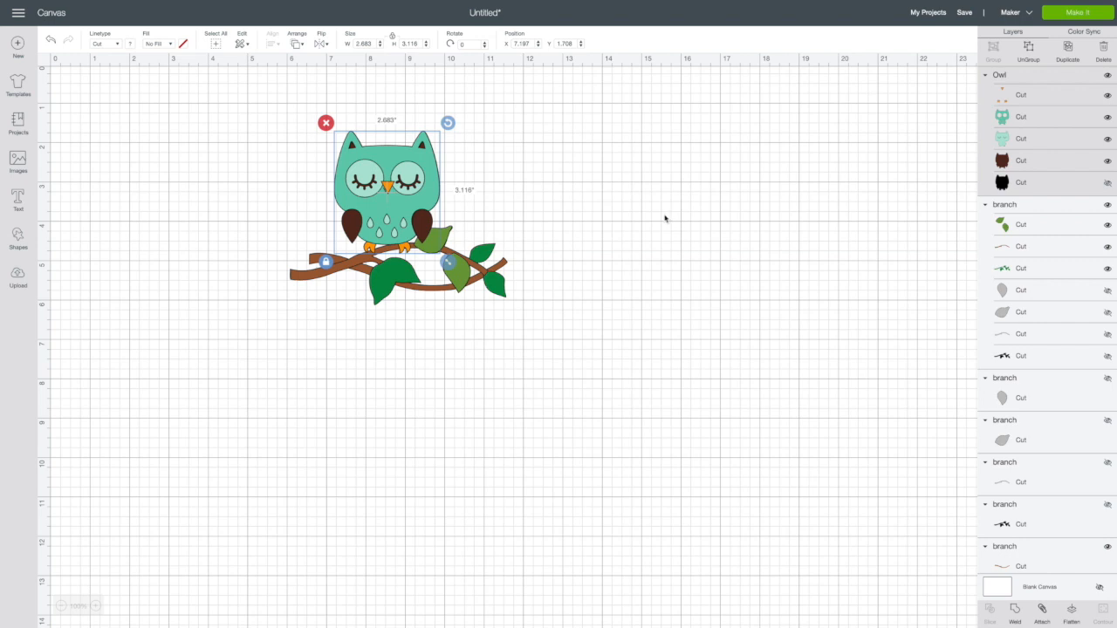
pyautogui.click(1028, 122)
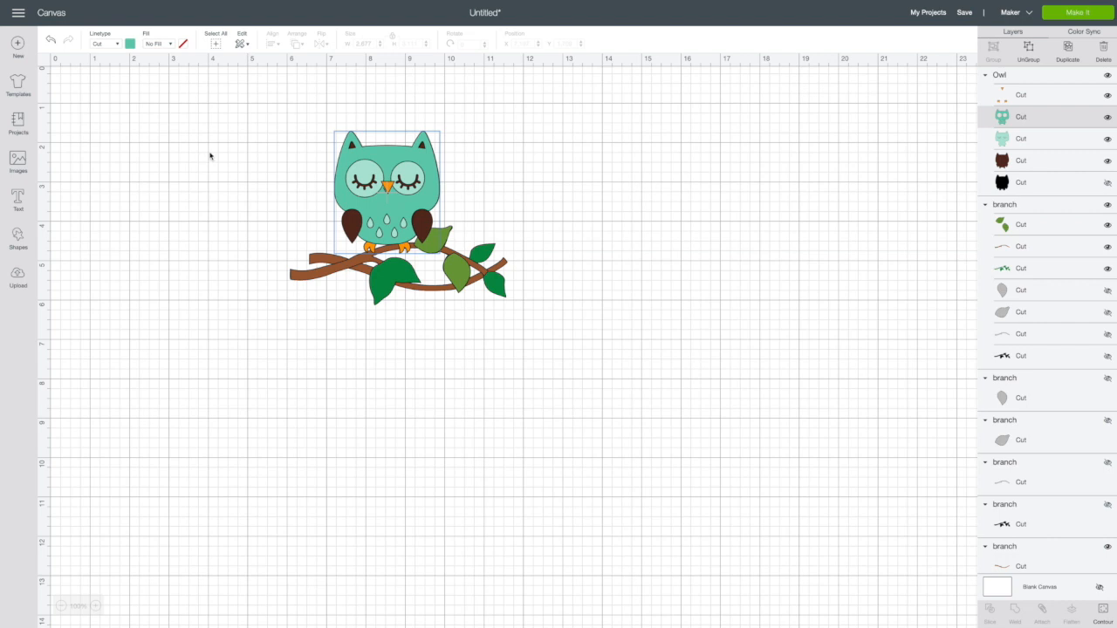
pyautogui.click(856, 129)
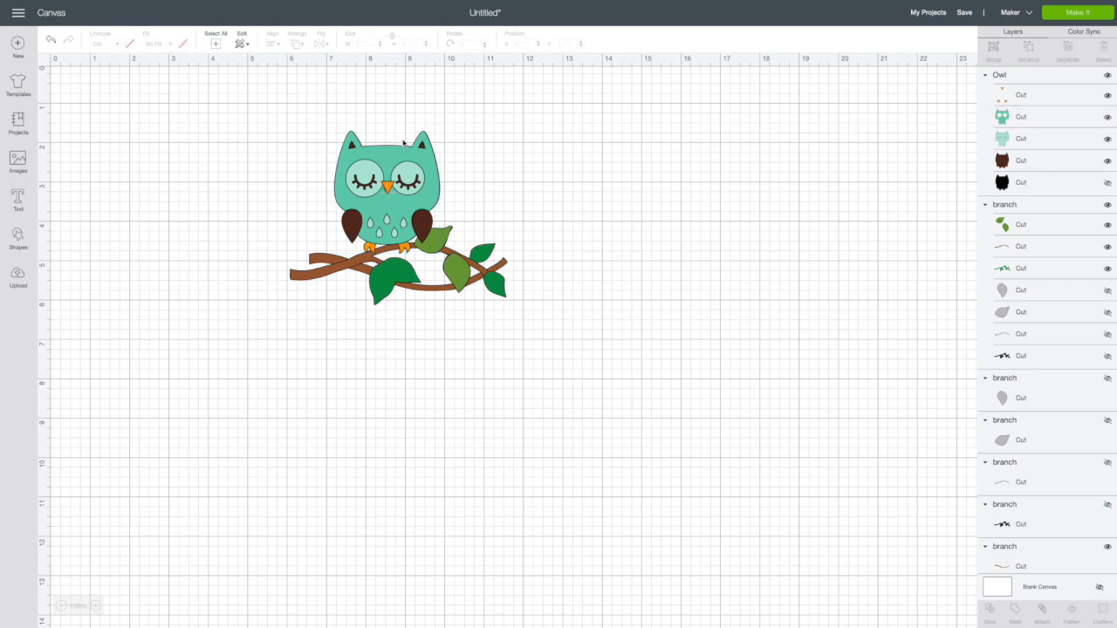
pyautogui.click(398, 155)
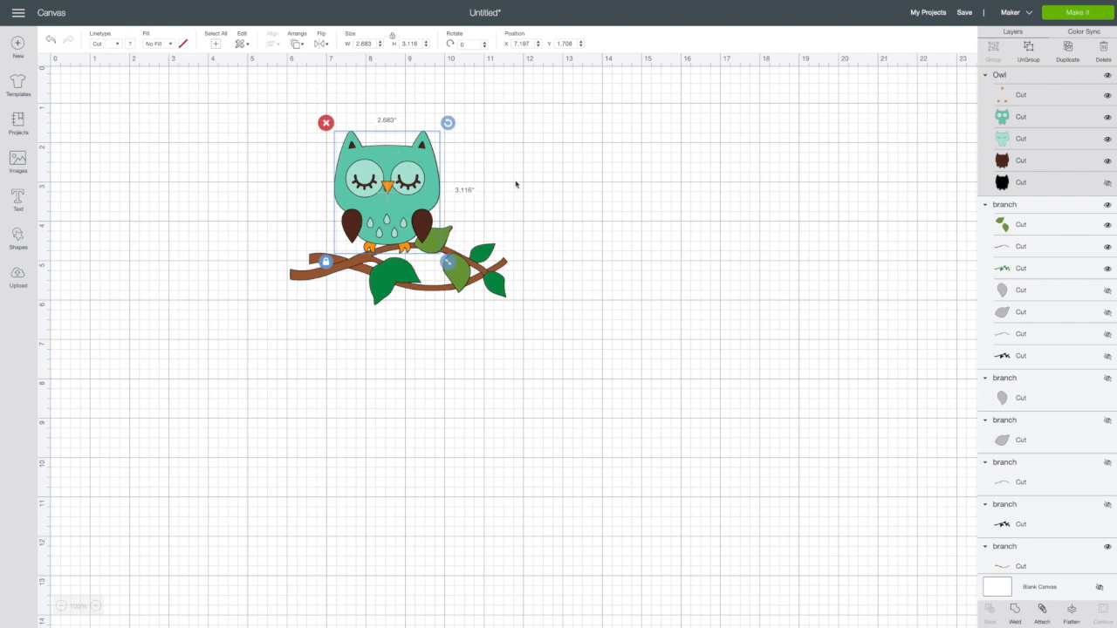
pyautogui.click(693, 170)
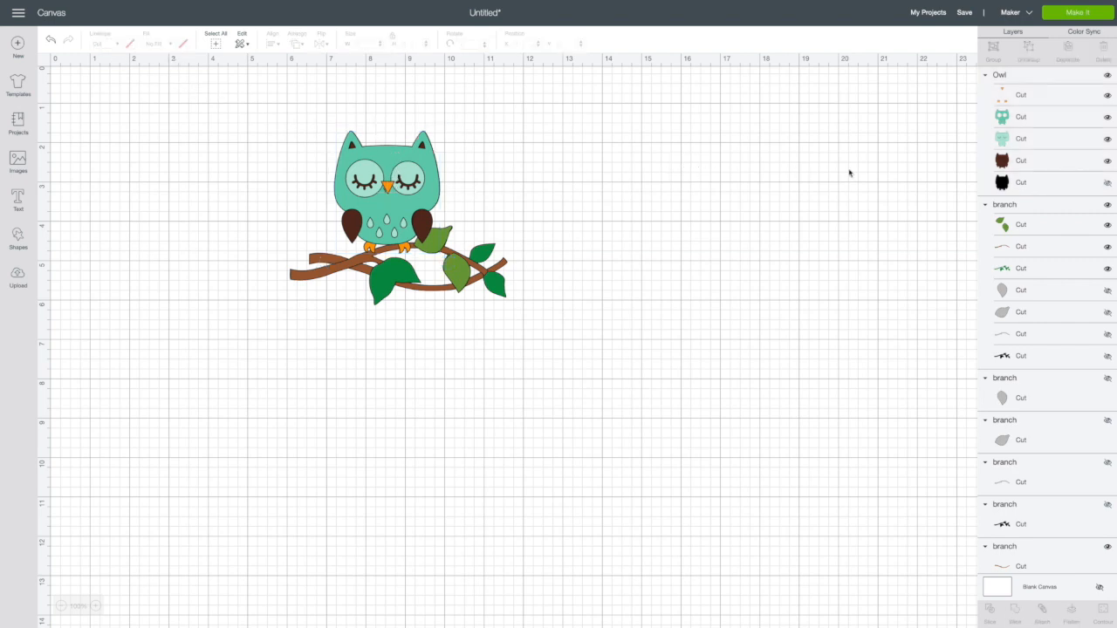
# Step: Recolor the owl's teal body layer to purple from the basic material colors
pyautogui.click(1062, 122)
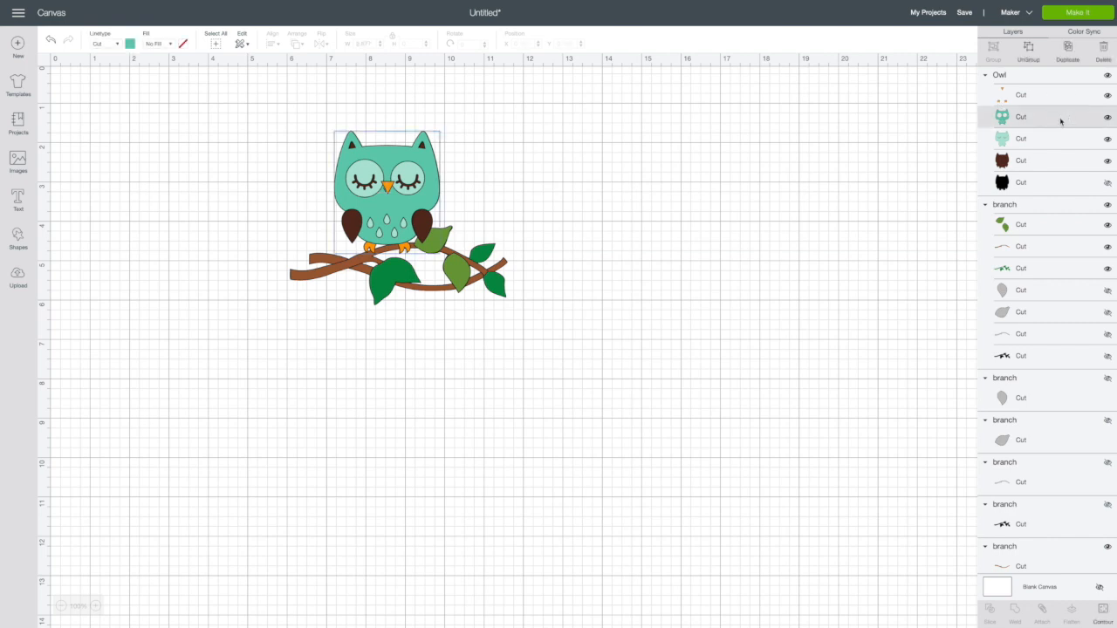
pyautogui.click(130, 44)
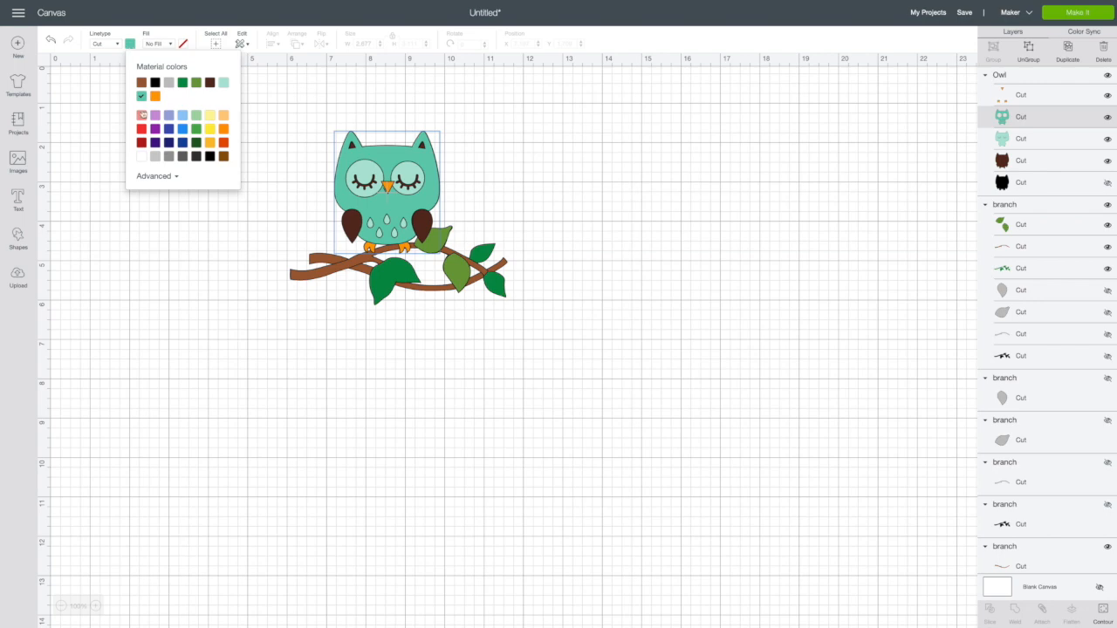
pyautogui.click(154, 115)
pyautogui.click(155, 129)
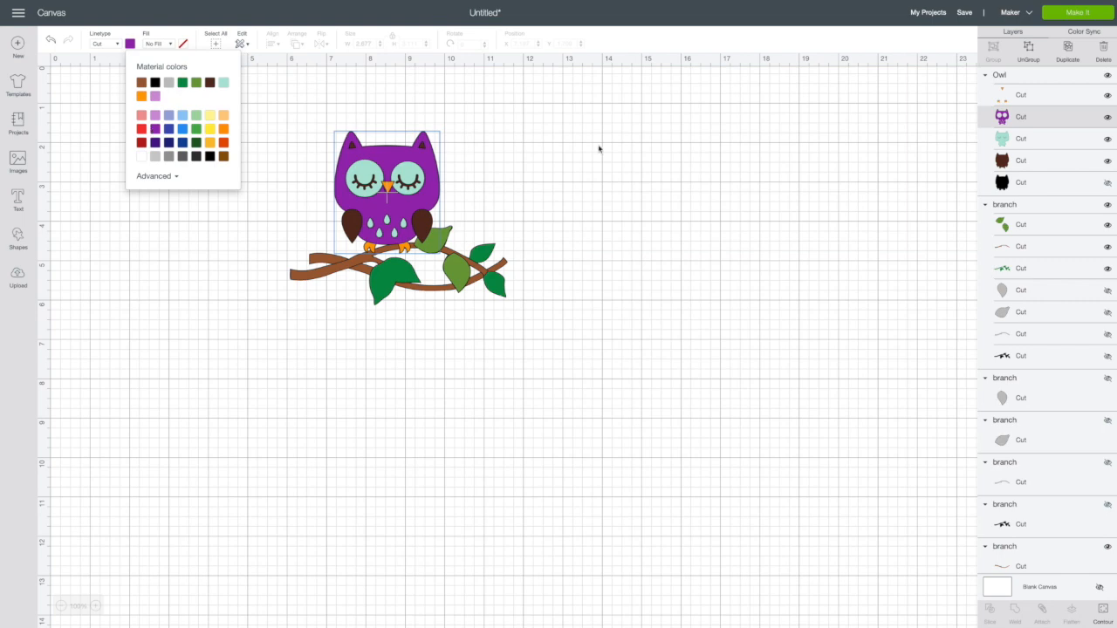
# Step: Recolor the owl's light mint layer behind the eyes and chest drops to light purple
pyautogui.click(1052, 140)
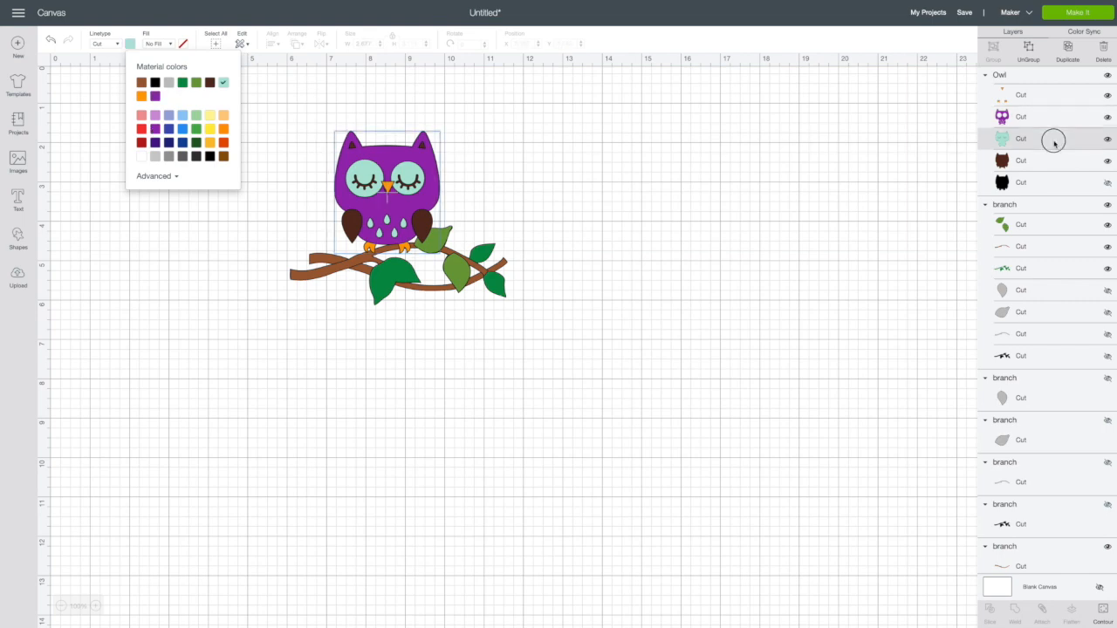
pyautogui.click(131, 44)
pyautogui.click(154, 116)
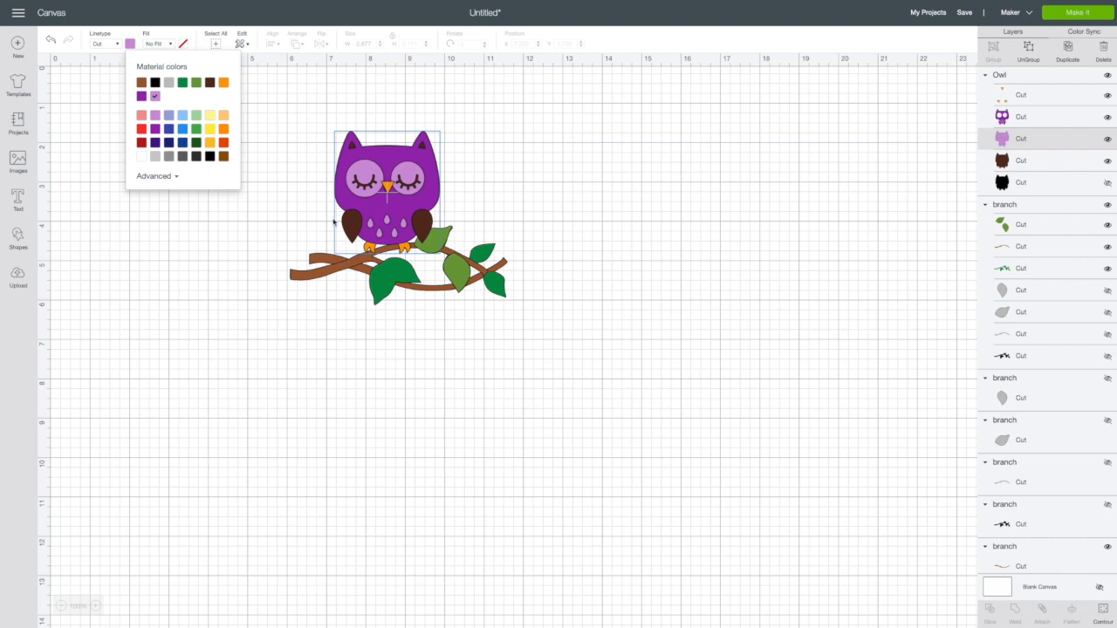
pyautogui.click(716, 215)
# Step: Try selecting the owl and both branches together with a selection box, clearing the selection after each attempt
pyautogui.moveTo(290, 116); pyautogui.dragTo(568, 359)
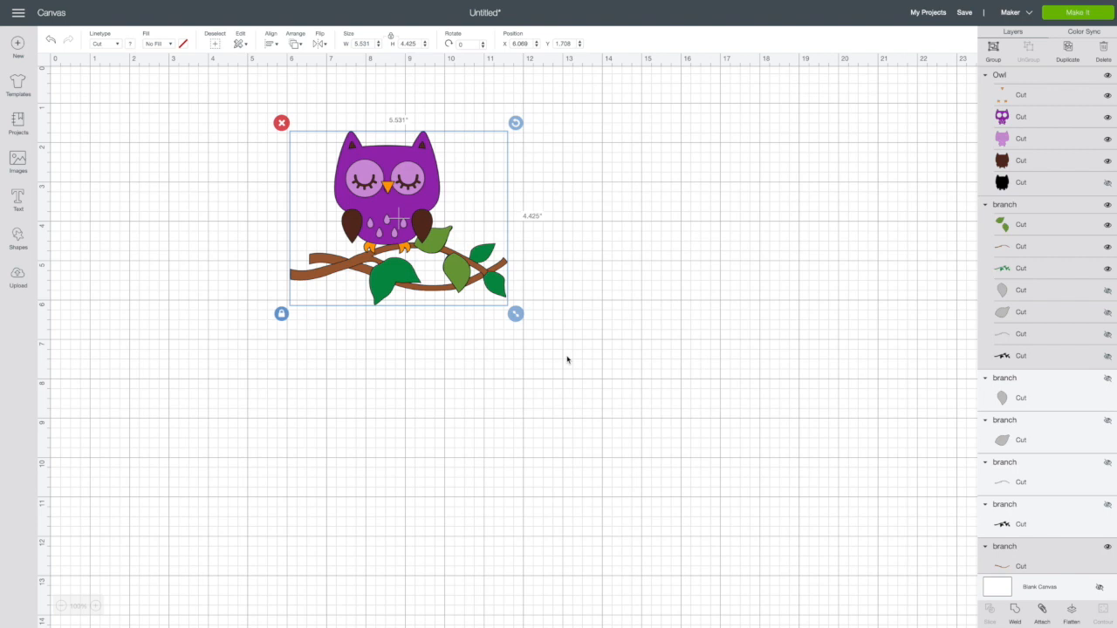
pyautogui.click(652, 350)
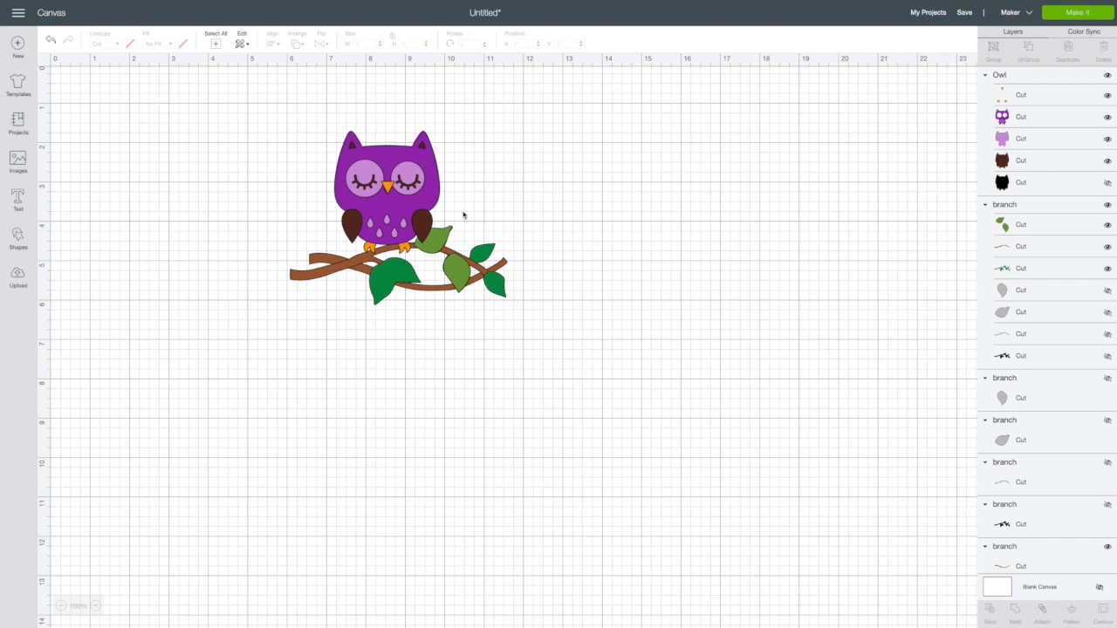
pyautogui.moveTo(252, 99); pyautogui.dragTo(534, 334)
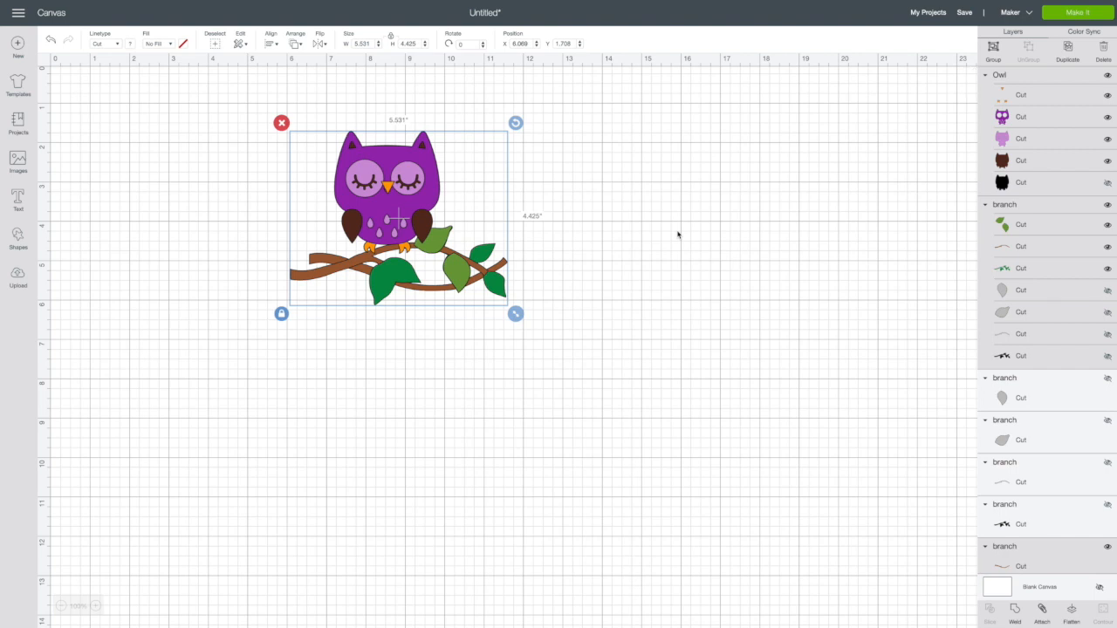
pyautogui.scroll(-1, 568, 398)
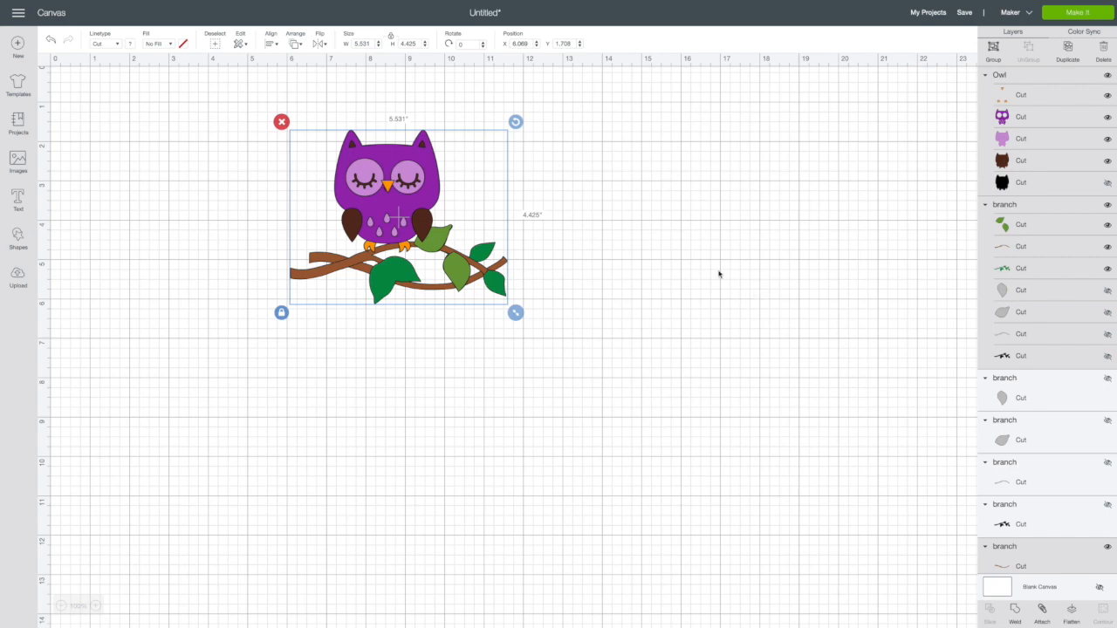
pyautogui.click(190, 166)
pyautogui.moveTo(255, 114); pyautogui.dragTo(591, 369)
pyautogui.click(654, 267)
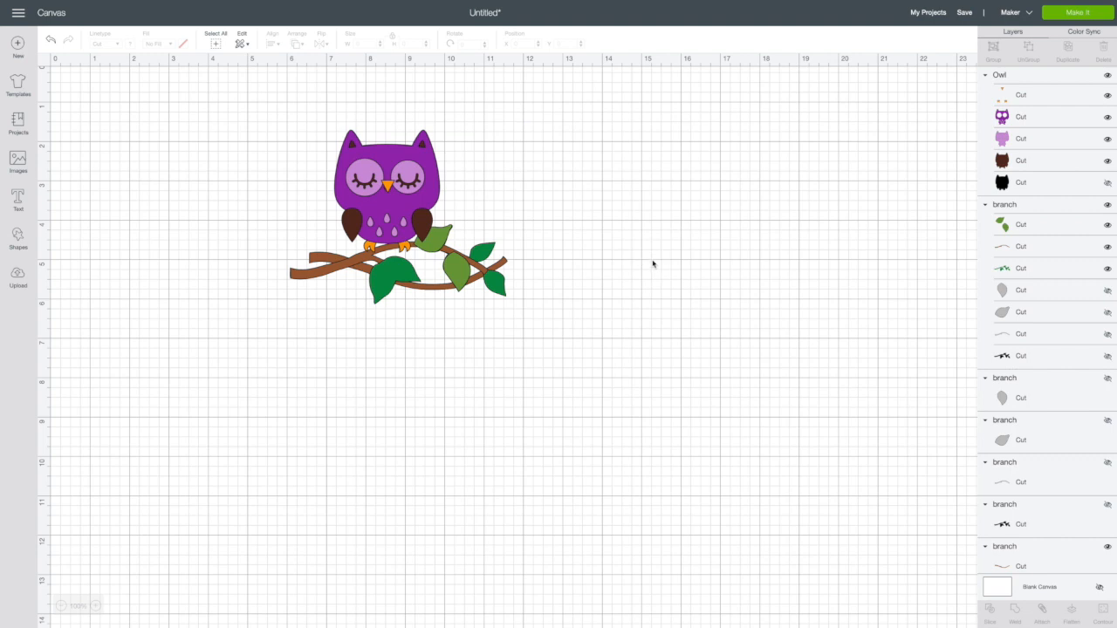
pyautogui.moveTo(237, 105); pyautogui.dragTo(585, 381)
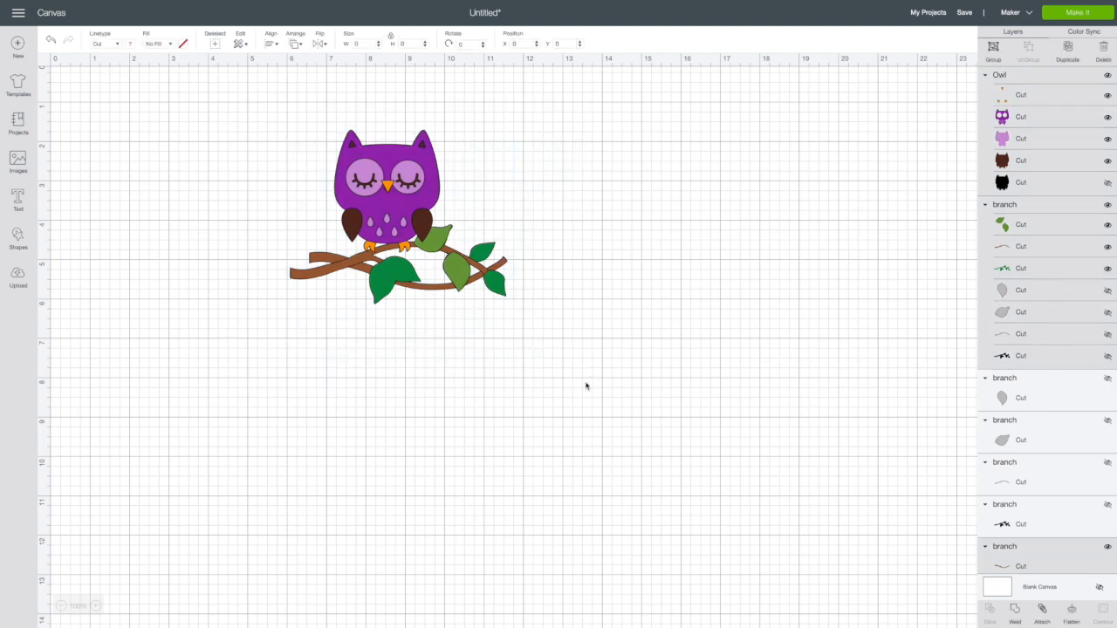
pyautogui.click(716, 275)
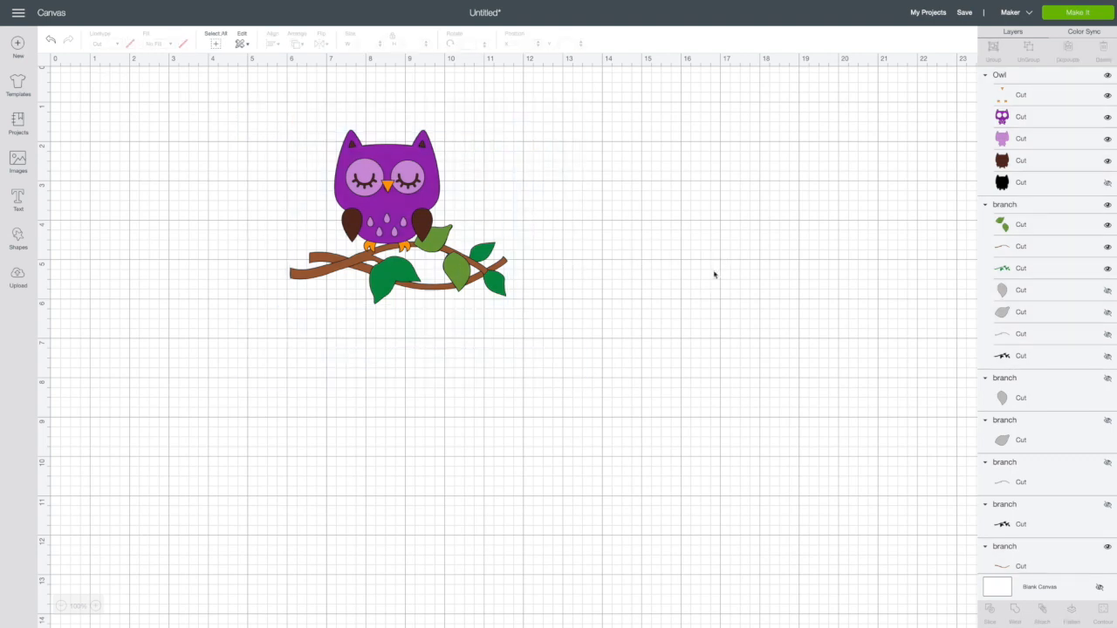
# Step: Select everything visible on the canvas and group the owl with both branches
pyautogui.click(217, 43)
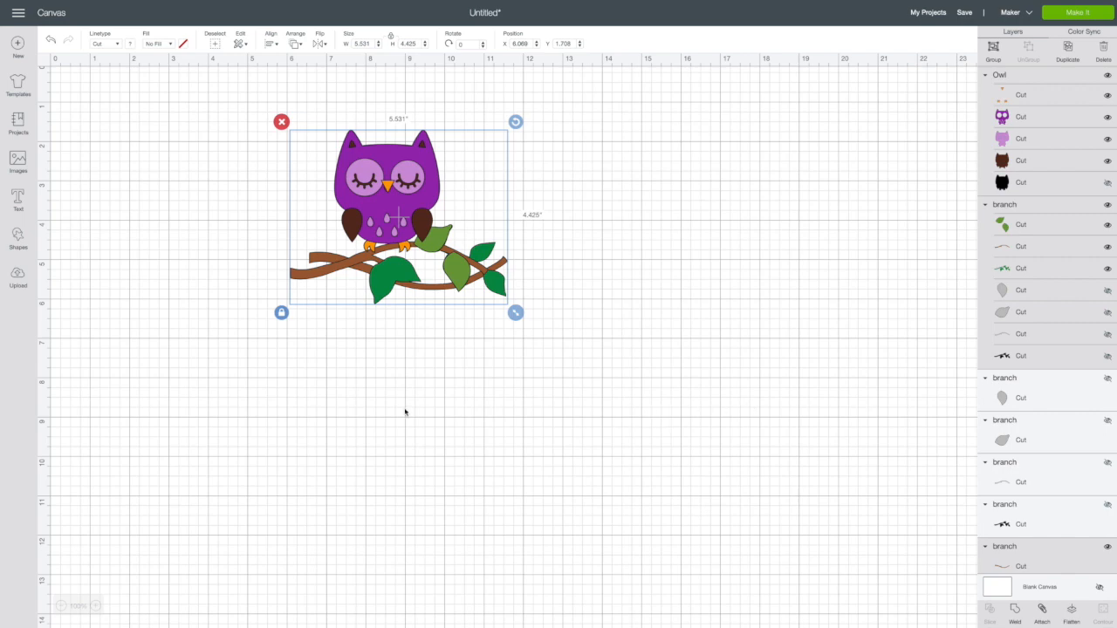
pyautogui.click(994, 49)
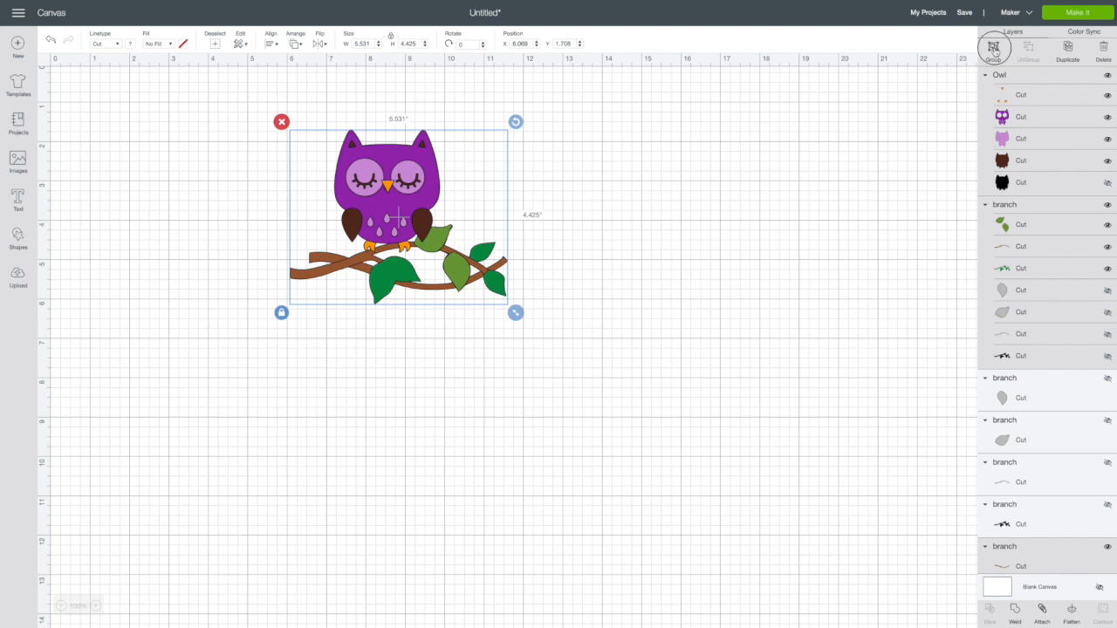
pyautogui.click(414, 332)
# Step: Move the grouped owl and branches around the canvas as one object, ending at about X 14.7, Y 0.6
pyautogui.moveTo(406, 224); pyautogui.dragTo(604, 220)
pyautogui.moveTo(553, 277); pyautogui.dragTo(239, 288)
pyautogui.click(251, 388)
pyautogui.moveTo(274, 204); pyautogui.dragTo(23, 360)
pyautogui.moveTo(114, 354); pyautogui.dragTo(643, 161)
pyautogui.click(457, 214)
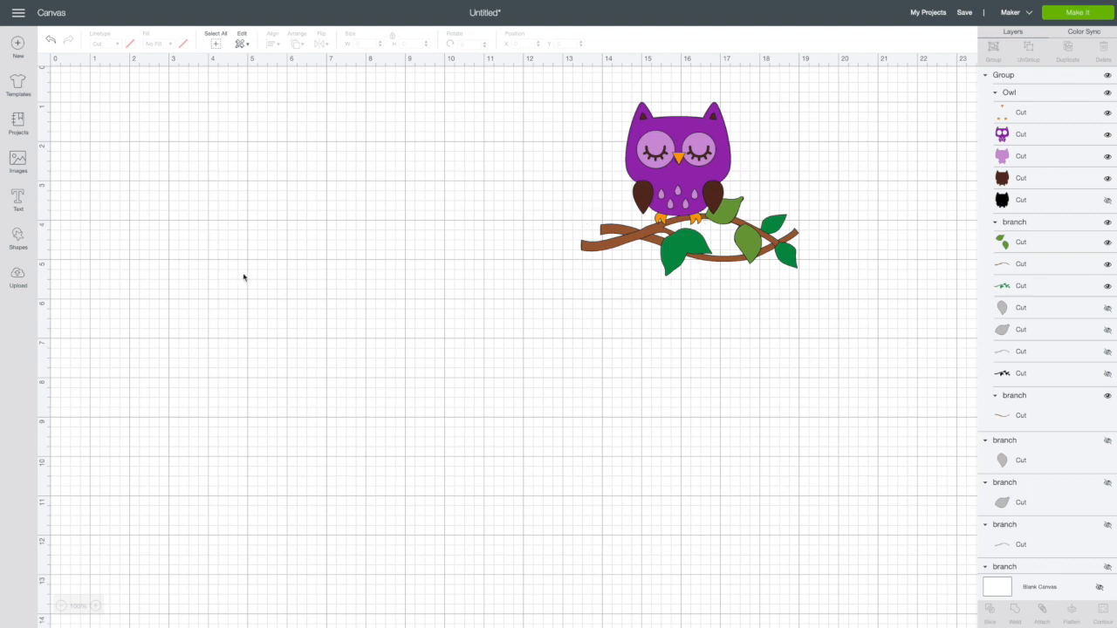
pyautogui.moveTo(678, 161); pyautogui.dragTo(726, 143)
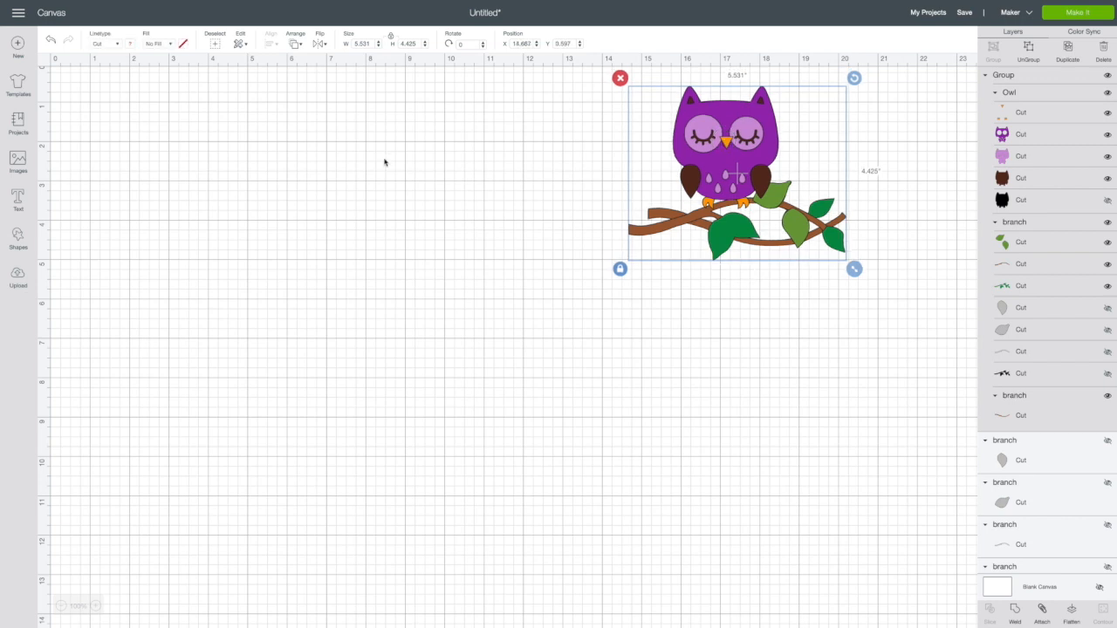
# Step: Insert a square shape and place it at about X 1.8, Y 0.7 on the canvas
pyautogui.click(17, 237)
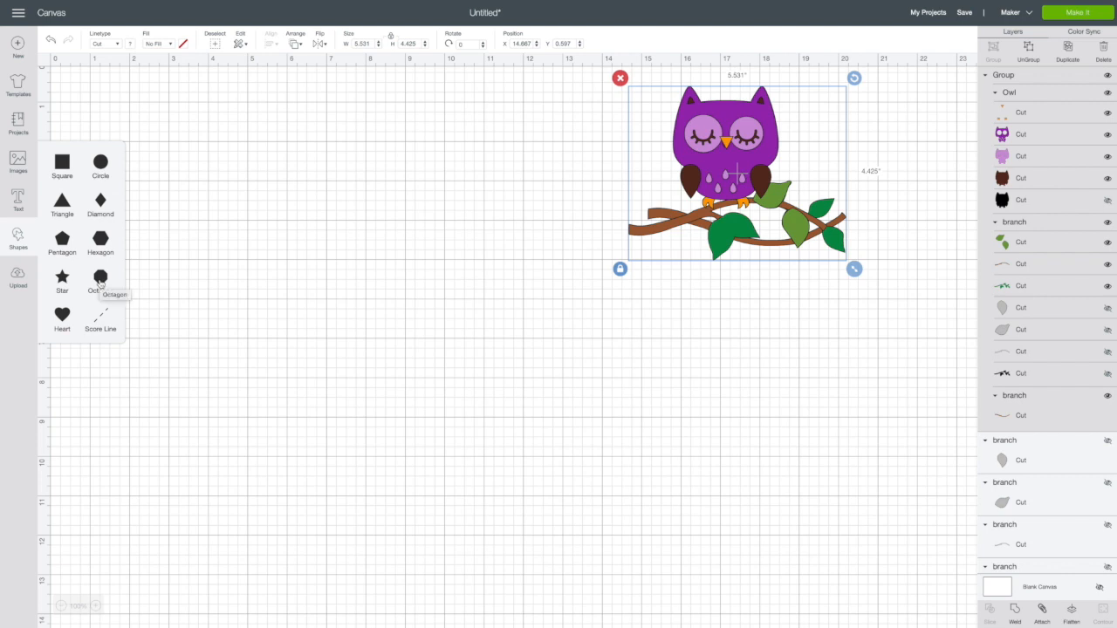
pyautogui.click(62, 163)
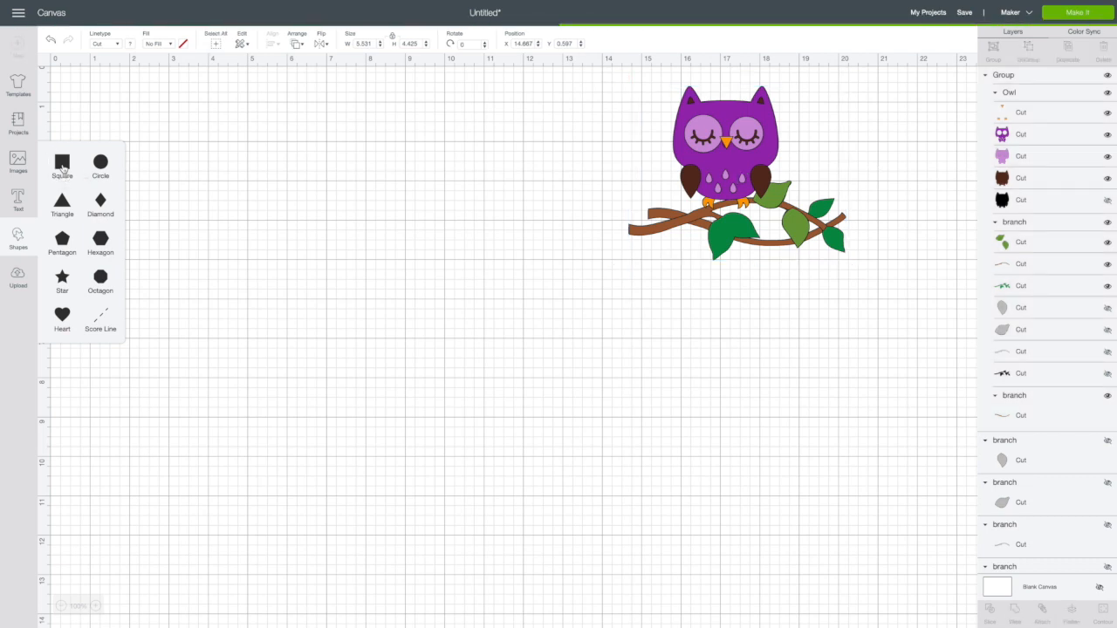
pyautogui.click(191, 191)
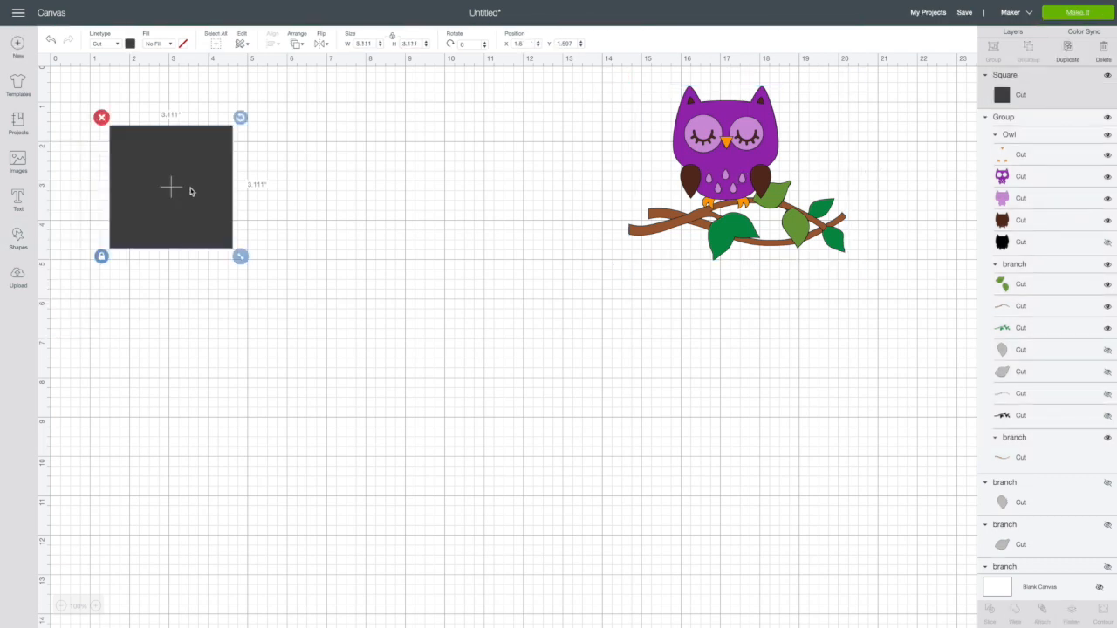
pyautogui.moveTo(191, 191); pyautogui.dragTo(202, 163)
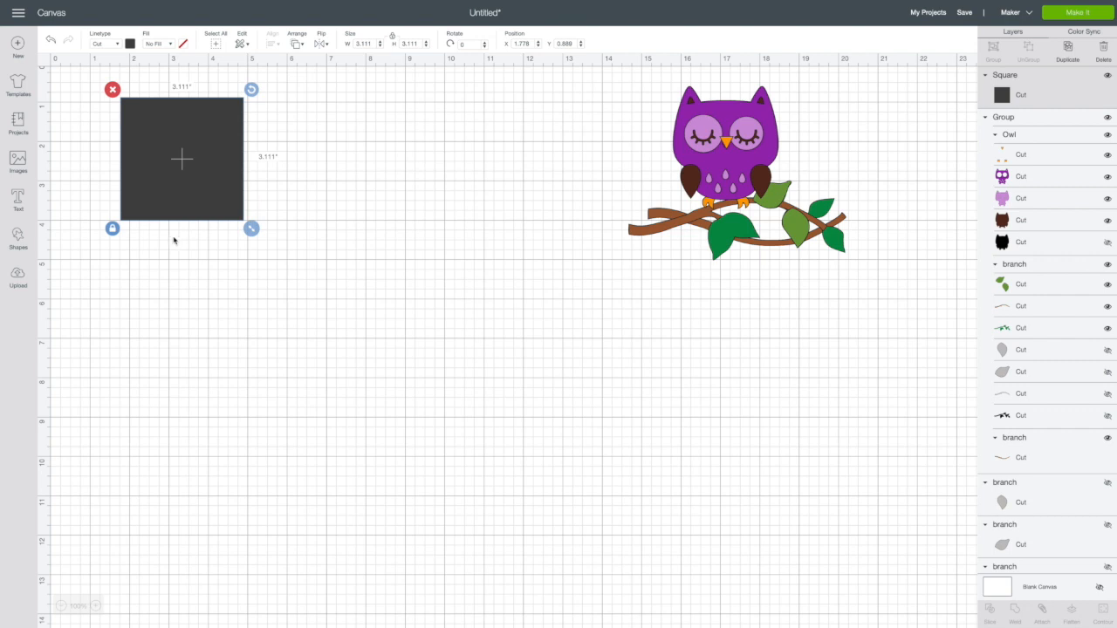
# Step: Set the square's width to 5.5 inches with its proportions locked
pyautogui.click(373, 44)
pyautogui.write('6')
pyautogui.press('Tab')
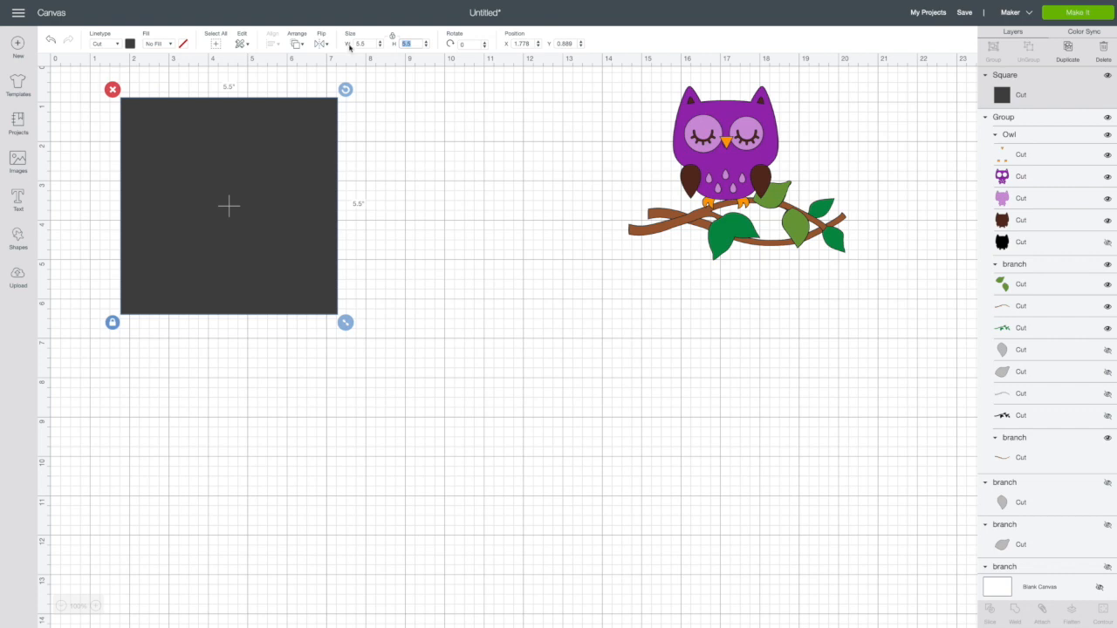
# Step: Unlock the square's proportions and set its width to 11 inches, making an 11 by 5.5 inch rectangle
pyautogui.click(113, 324)
pyautogui.click(113, 324)
pyautogui.click(113, 324)
pyautogui.click(393, 39)
pyautogui.click(393, 39)
pyautogui.click(371, 43)
pyautogui.press('Return')
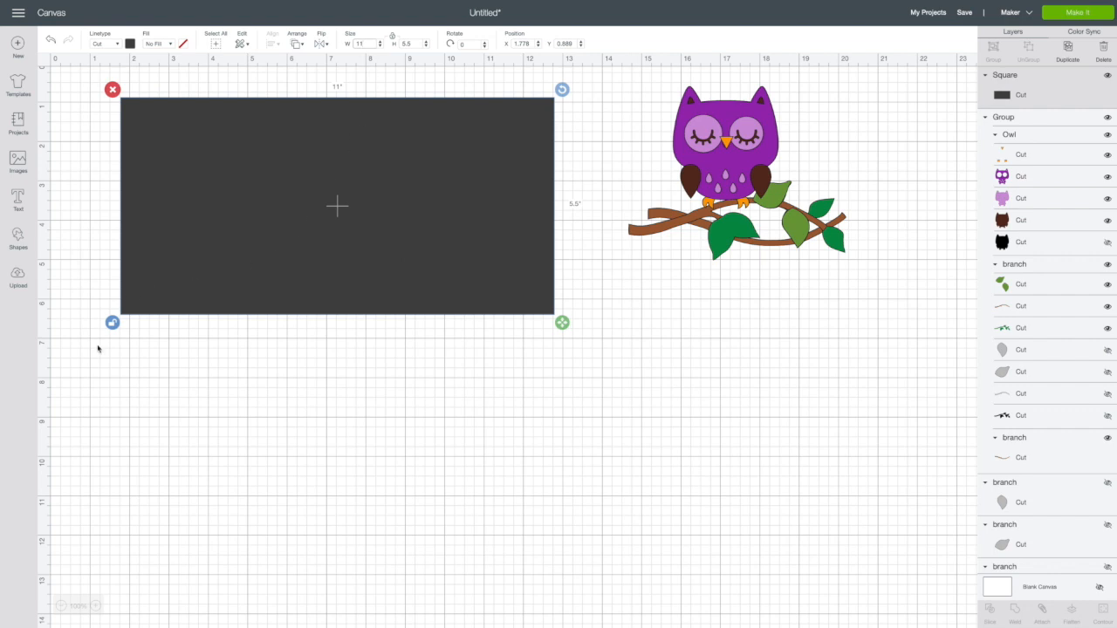
# Step: Lock the rectangle's proportions and move it to about X 2.2, Y 1.8 on the canvas
pyautogui.hscroll(2, 122, 347)
pyautogui.hscroll(1, 122, 347)
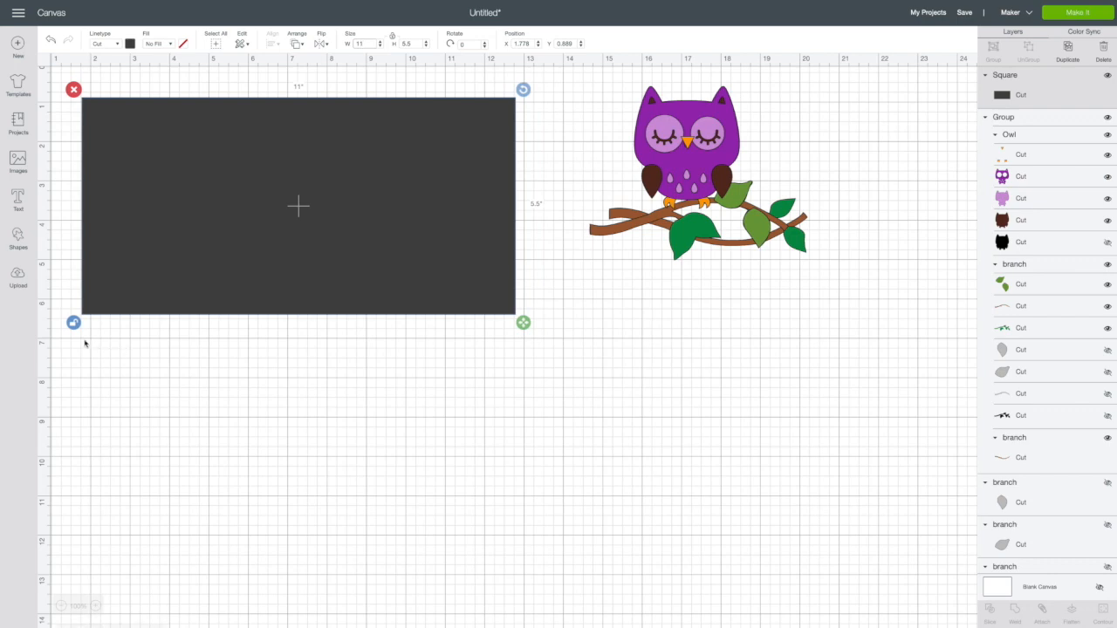
pyautogui.scroll(-1, 75, 328)
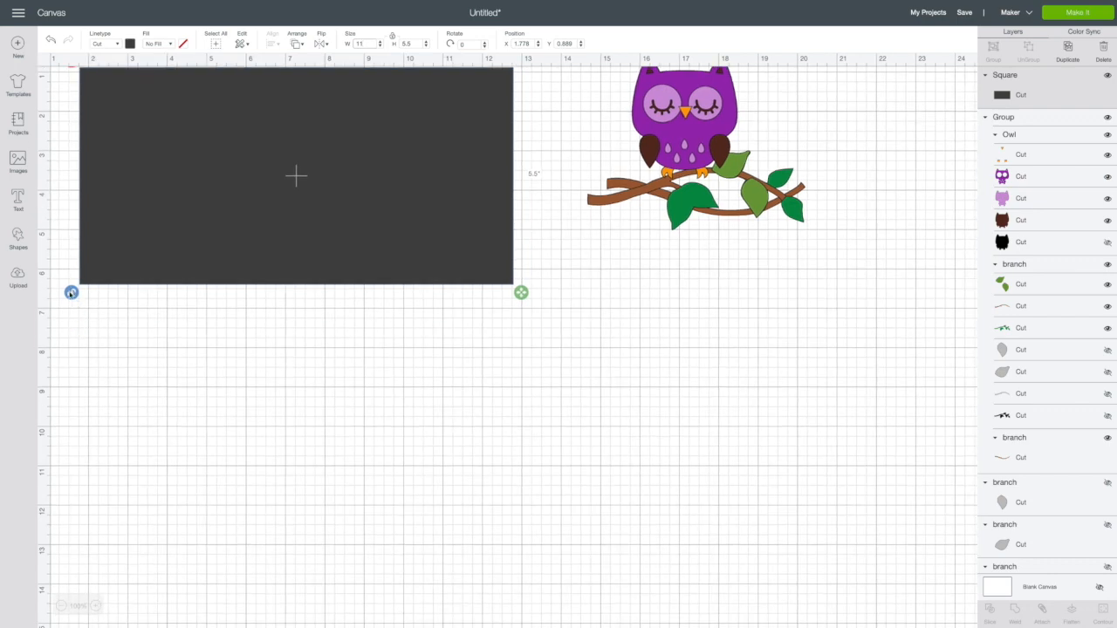
pyautogui.click(70, 292)
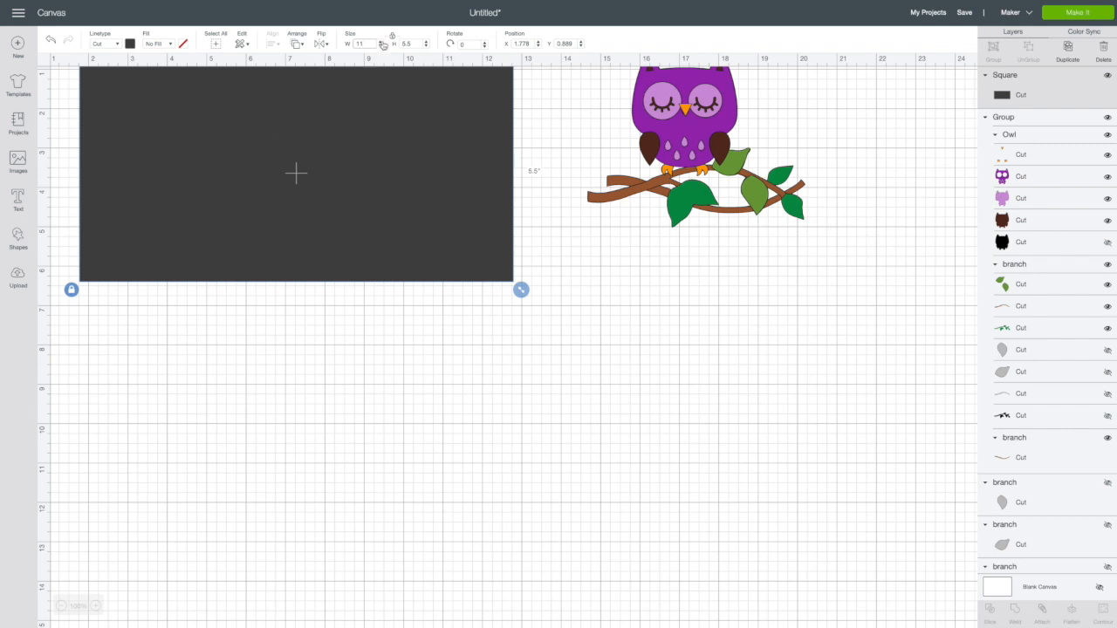
pyautogui.moveTo(312, 152); pyautogui.dragTo(439, 294)
# Step: Enlarge the locked rectangle freehand to about 11.3 inches wide, and set its height back to 5.5 inches
pyautogui.moveTo(539, 325)
pyautogui.mouseDown()
pyautogui.moveTo(559, 334)
pyautogui.moveTo(501, 282)
pyautogui.moveTo(550, 332)
pyautogui.mouseUp()
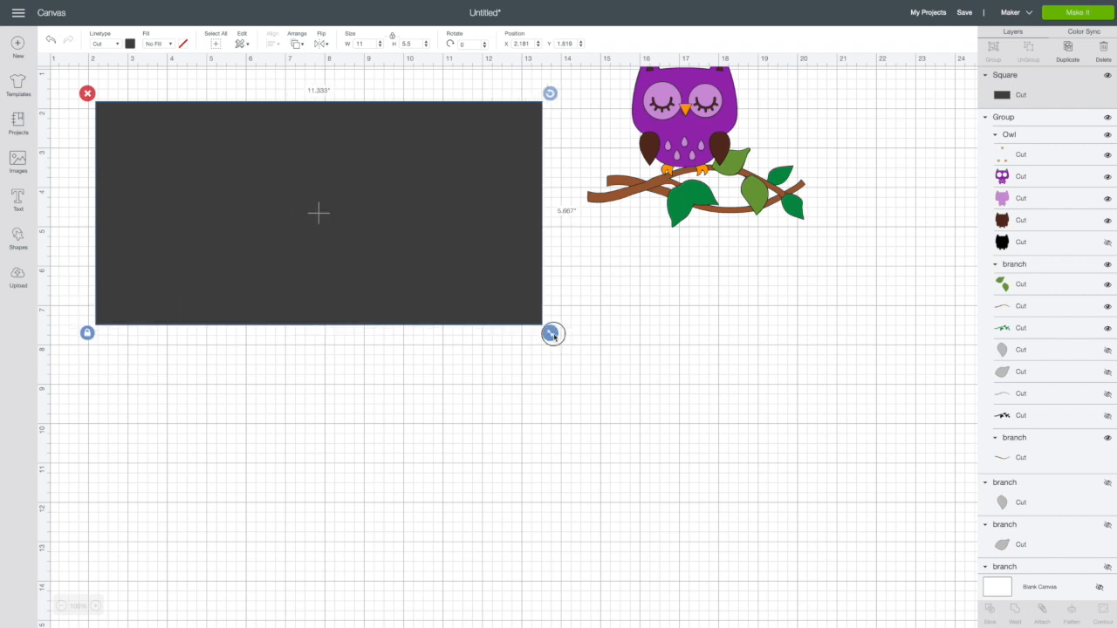
pyautogui.click(419, 40)
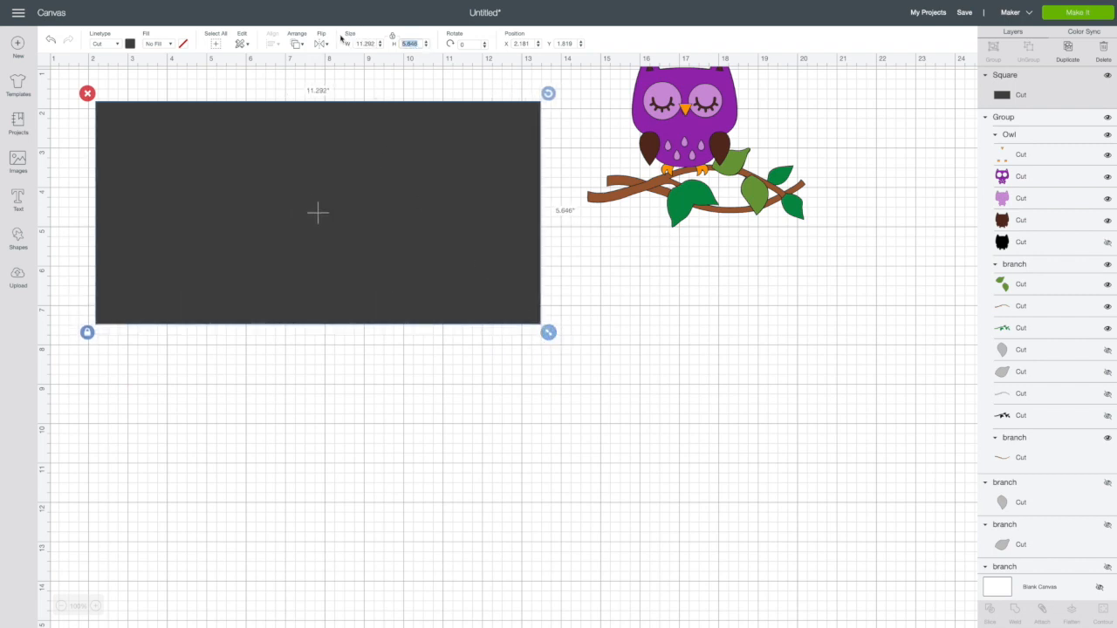
pyautogui.write('5.5')
pyautogui.press('Return')
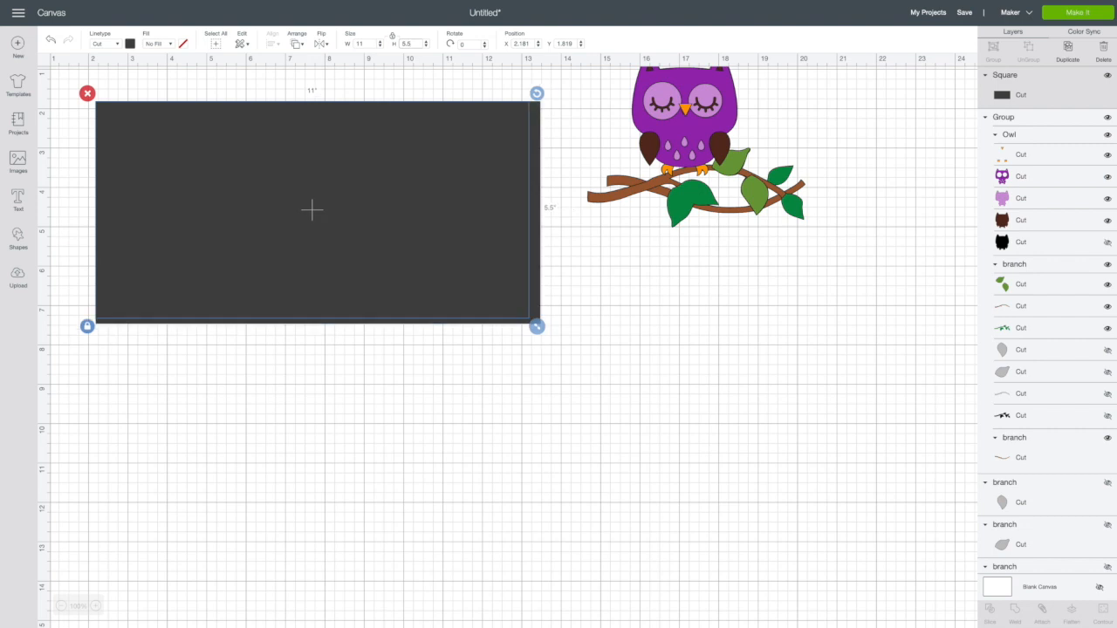
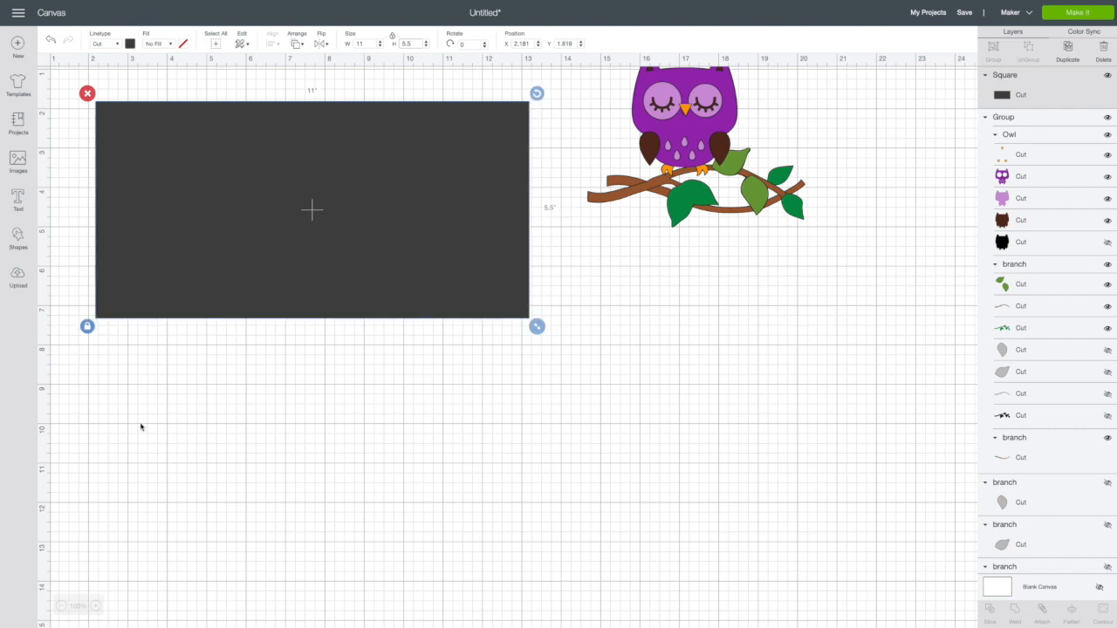
# Step: Insert a score line and place it below the rectangle at about X 7.1, Y 8.0
pyautogui.click(18, 239)
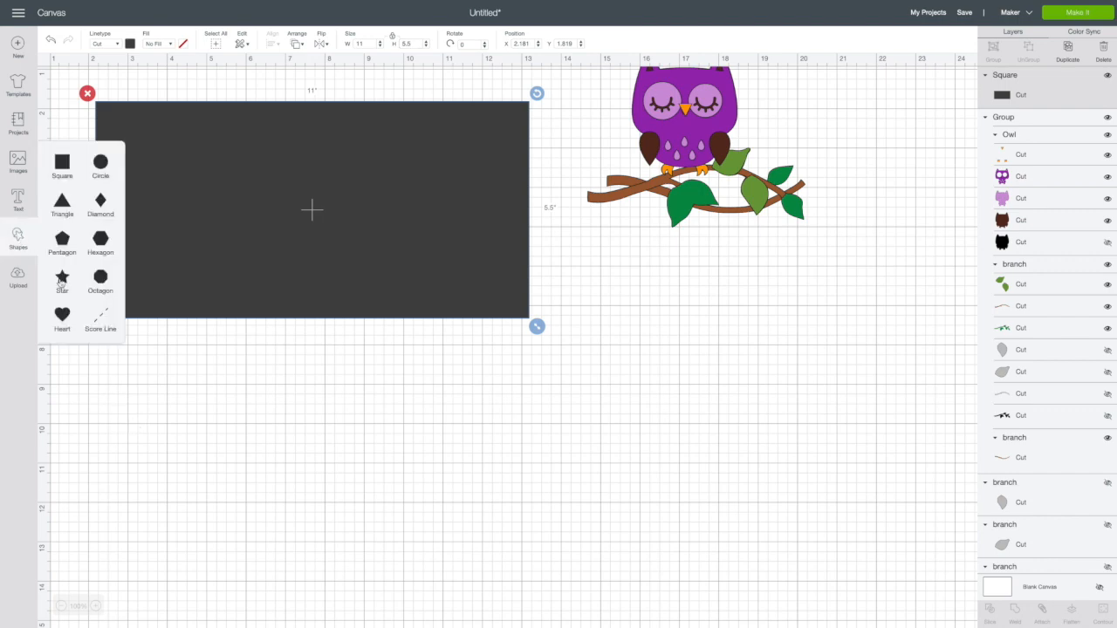
pyautogui.click(103, 319)
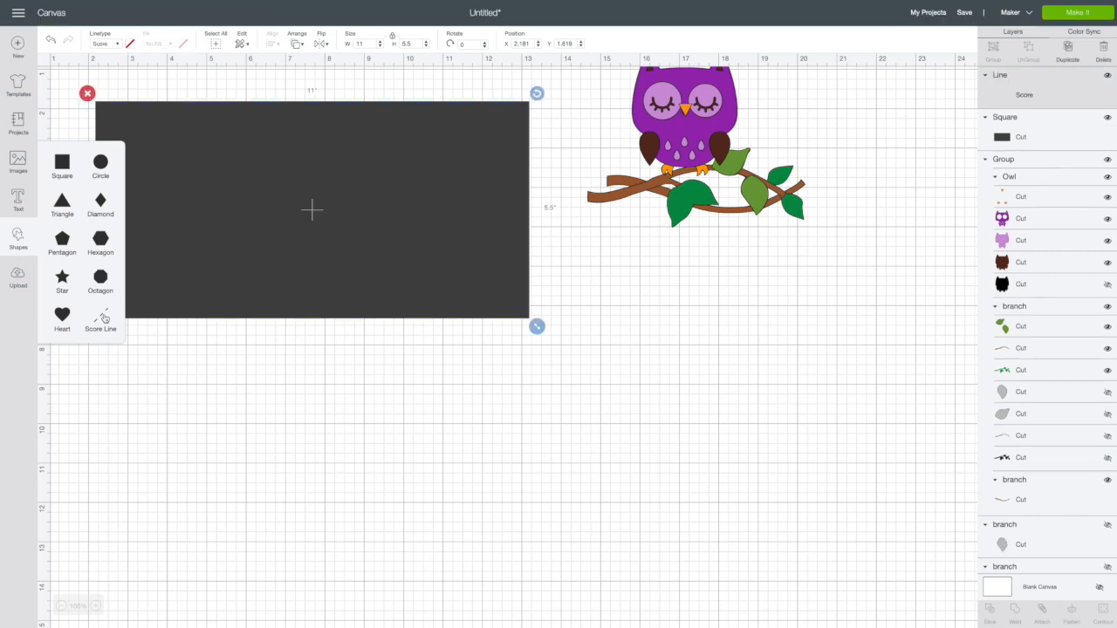
pyautogui.click(211, 310)
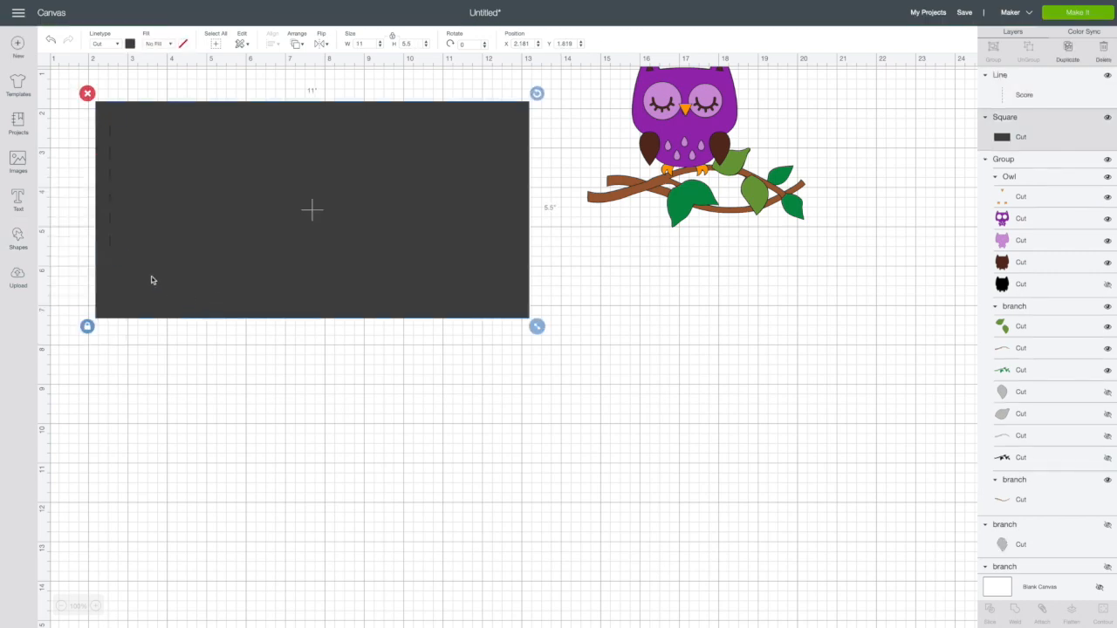
pyautogui.click(111, 247)
pyautogui.moveTo(112, 248); pyautogui.dragTo(293, 467)
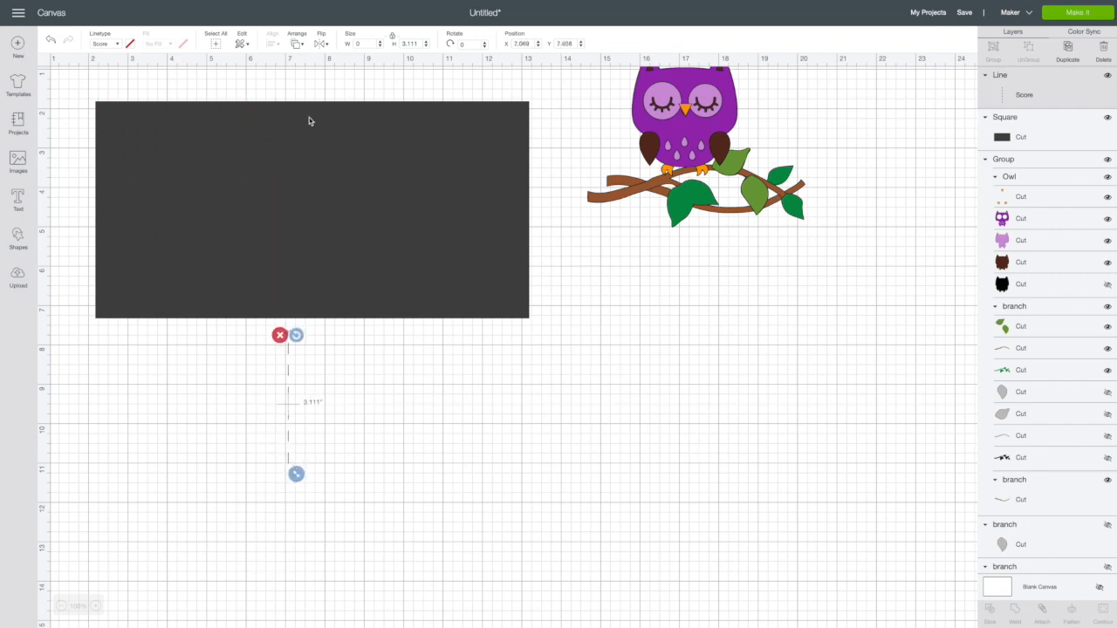
# Step: Set the score line's height to 5.5 inches to match the rectangle
pyautogui.click(418, 45)
pyautogui.write('5.5')
pyautogui.press('Return')
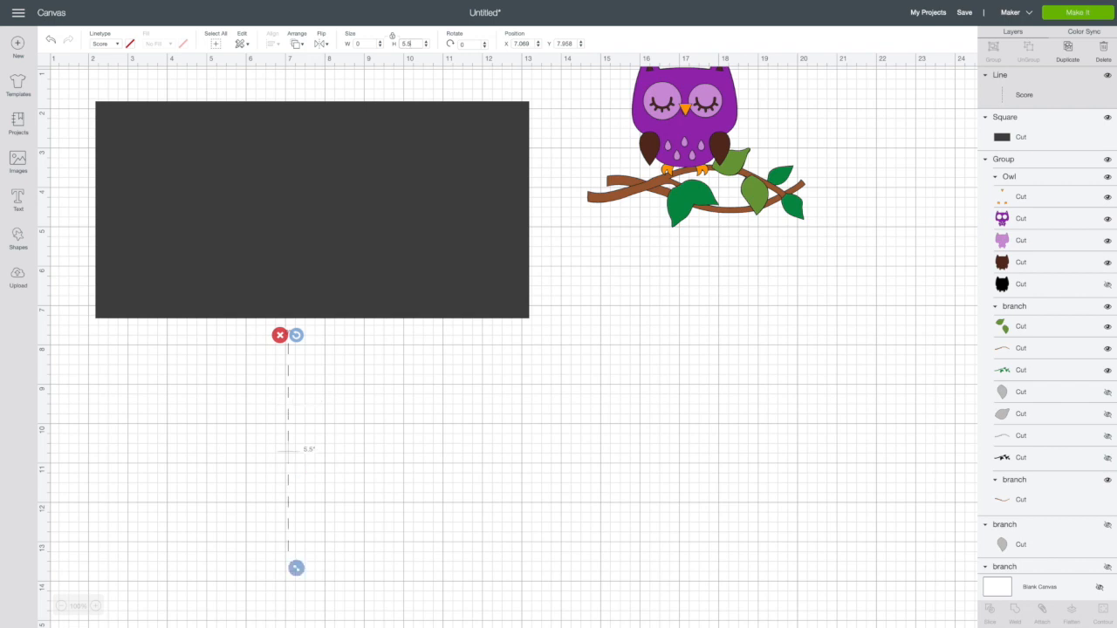
# Step: Select the rectangle and score line together and align them with Center Vertically
pyautogui.scroll(-1, 300, 393)
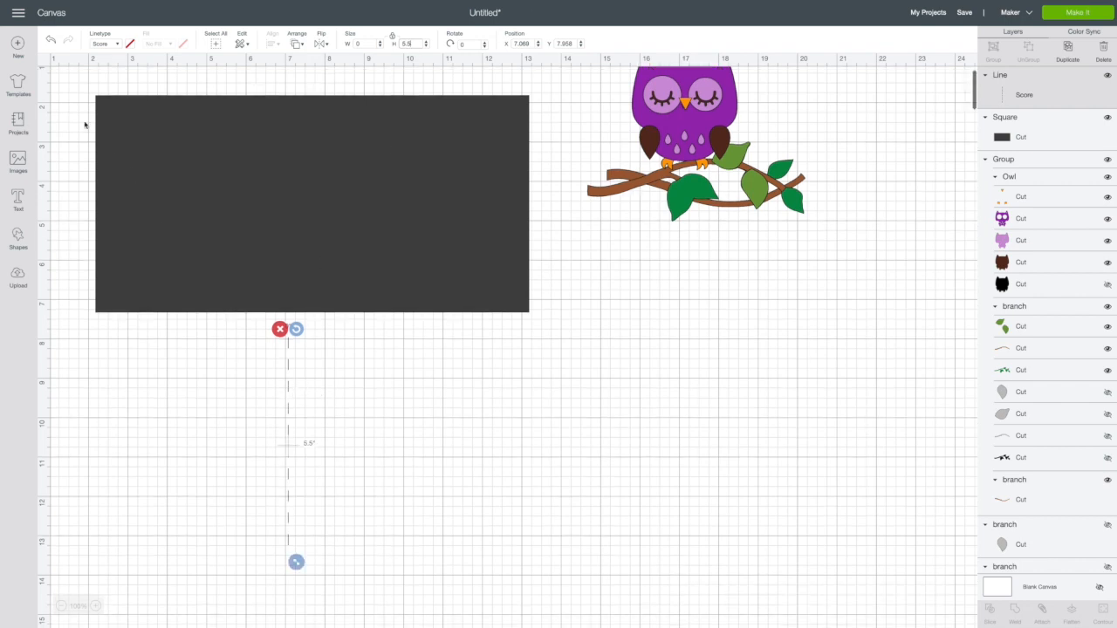
pyautogui.moveTo(79, 117); pyautogui.dragTo(397, 468)
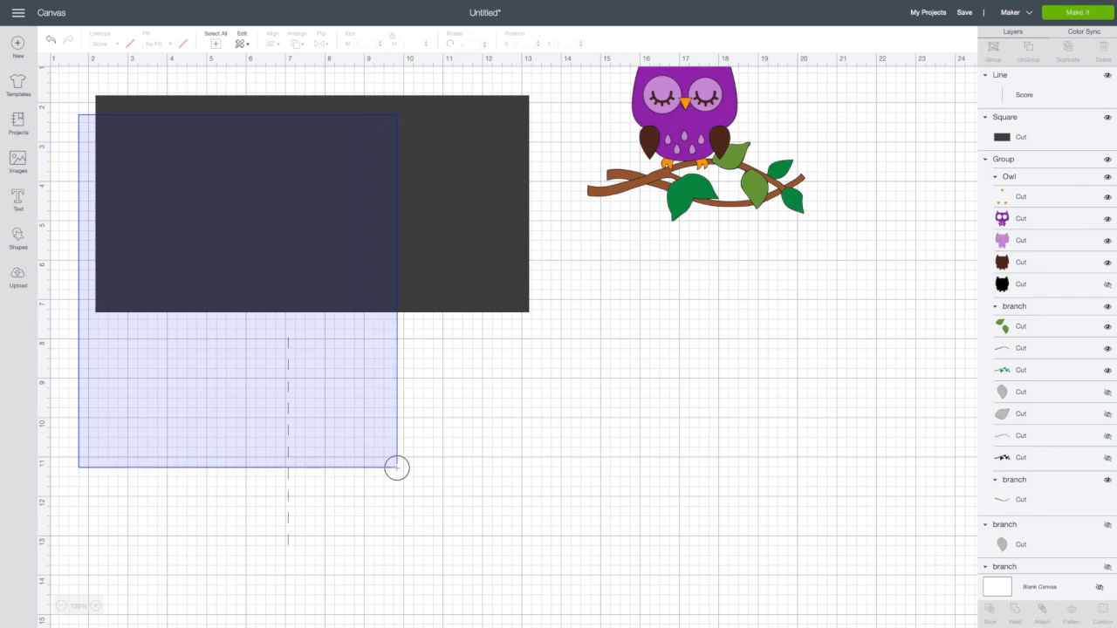
pyautogui.moveTo(397, 468); pyautogui.dragTo(398, 469)
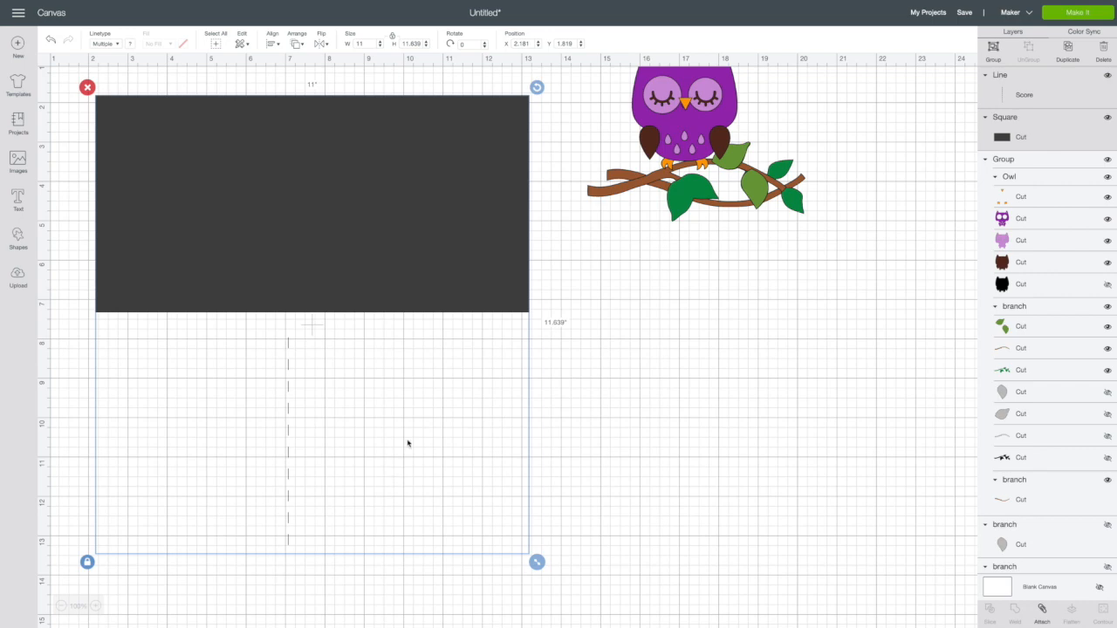
pyautogui.scroll(-1, 408, 443)
pyautogui.click(278, 47)
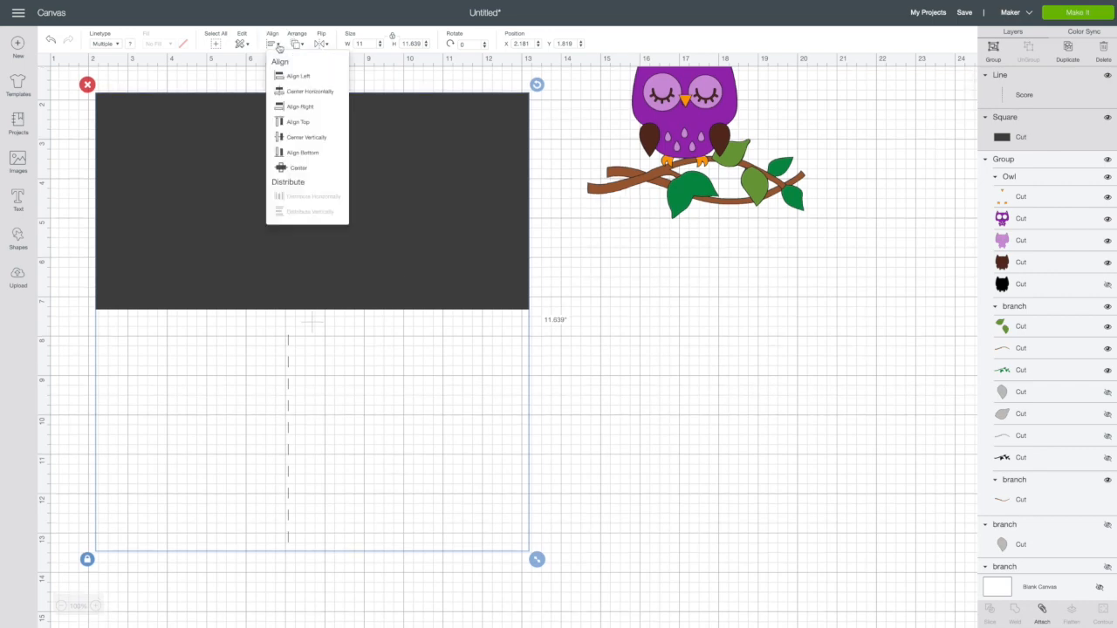
pyautogui.click(306, 144)
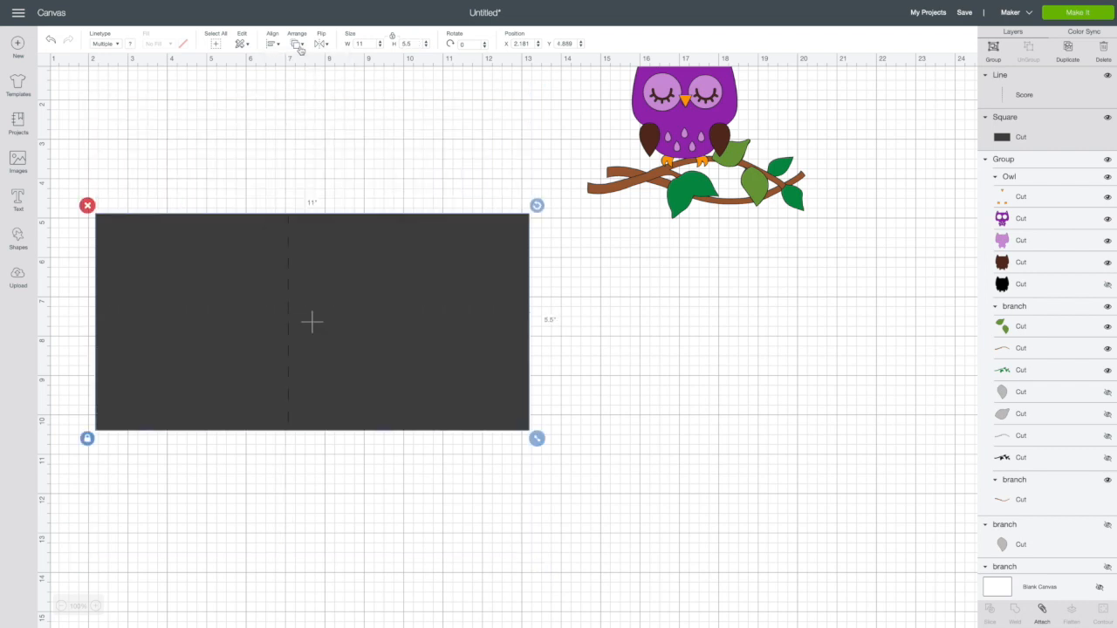
# Step: Open the alignment options for the selected rectangle and score line
pyautogui.click(299, 47)
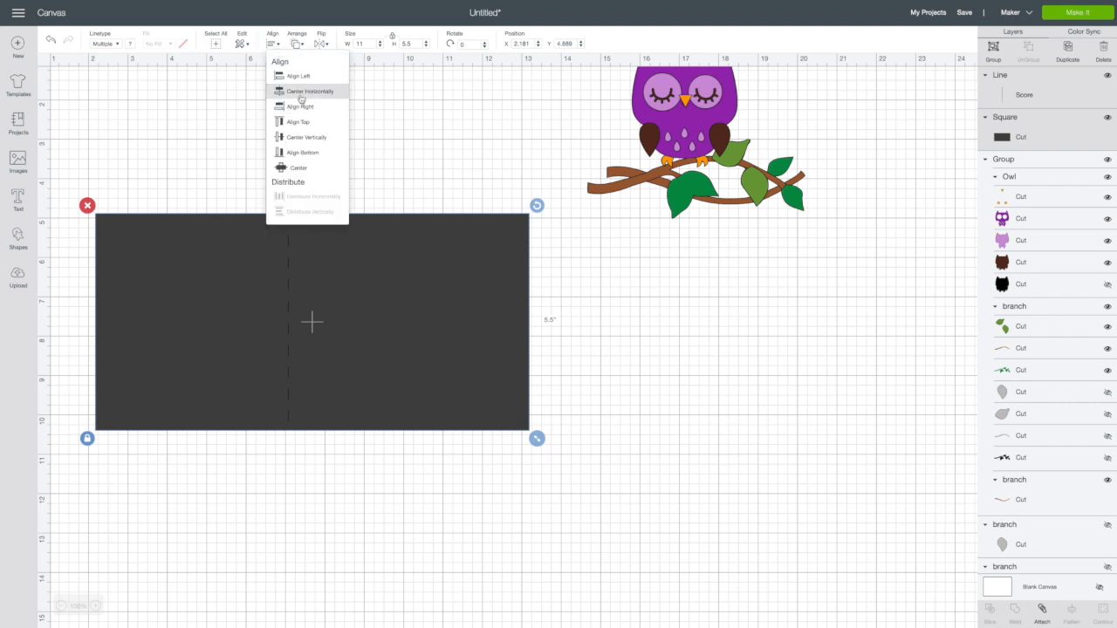
# Step: Center the score line horizontally on the 11 × 5.5 in rectangle and attach the two together
pyautogui.click(301, 96)
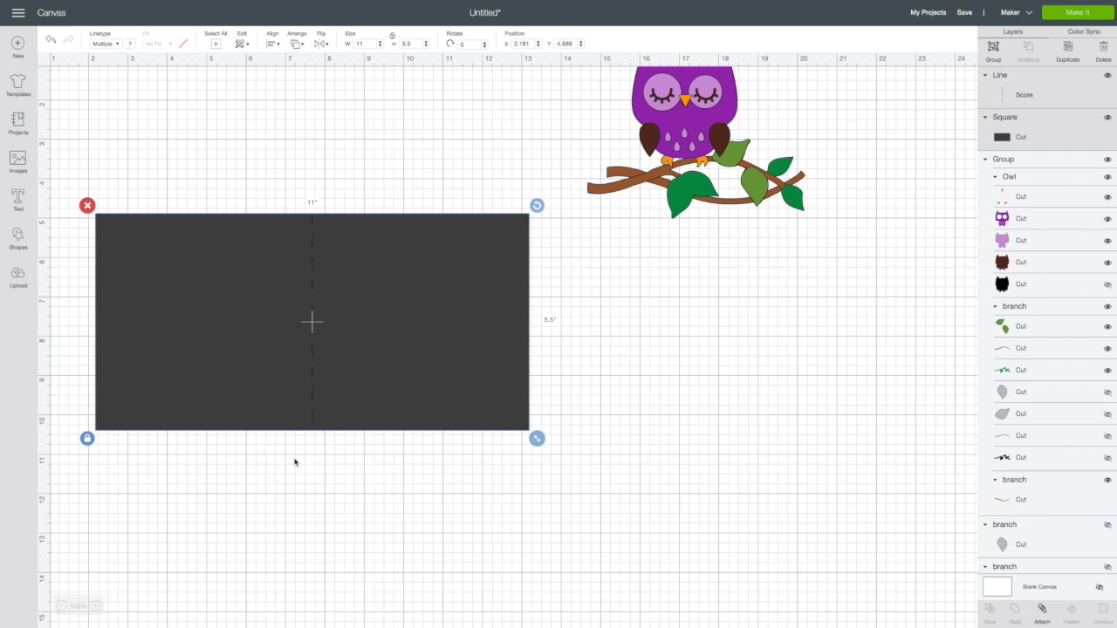
pyautogui.scroll(-1, 311, 625)
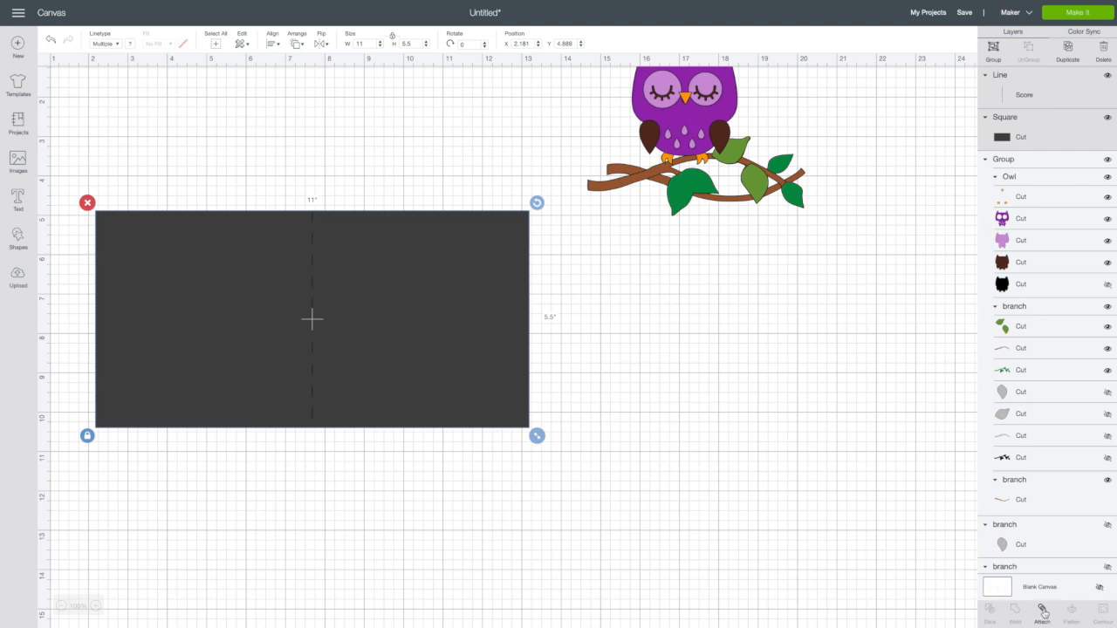
pyautogui.click(1044, 613)
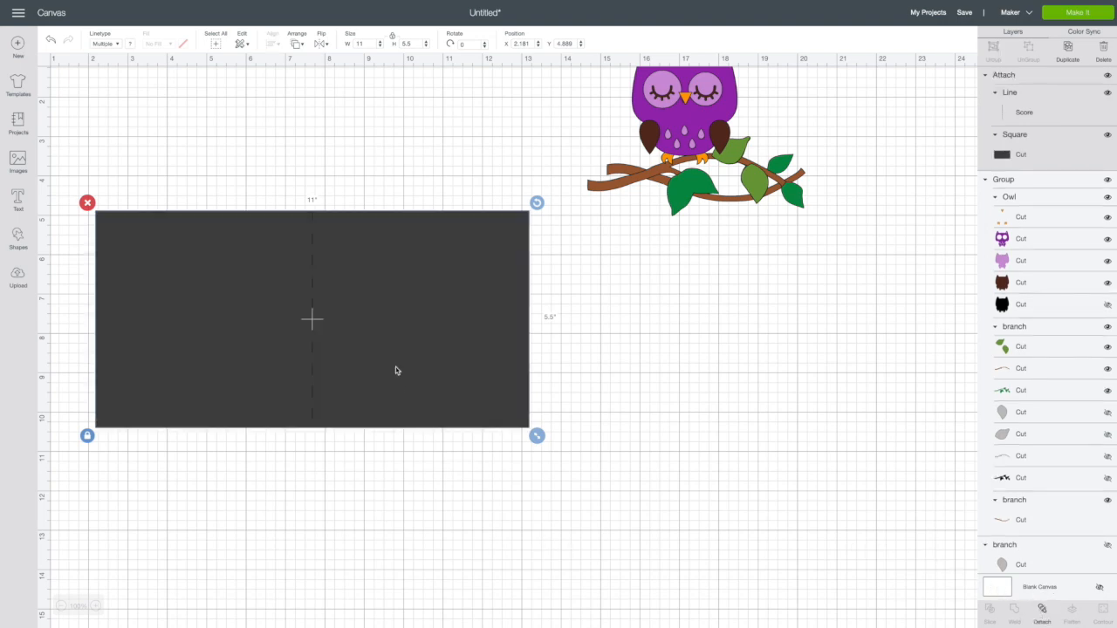
# Step: Move the attached card base up the canvas to about X 2.83, Y 3.26
pyautogui.click(374, 451)
pyautogui.moveTo(369, 426); pyautogui.dragTo(376, 284)
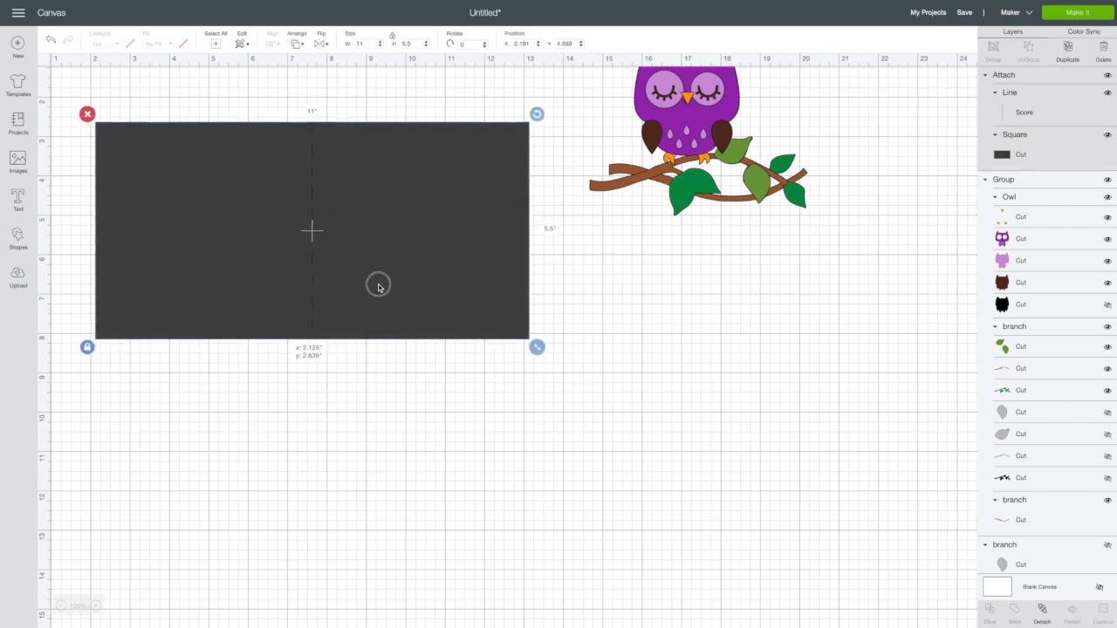
pyautogui.click(390, 226)
pyautogui.moveTo(391, 226); pyautogui.dragTo(418, 246)
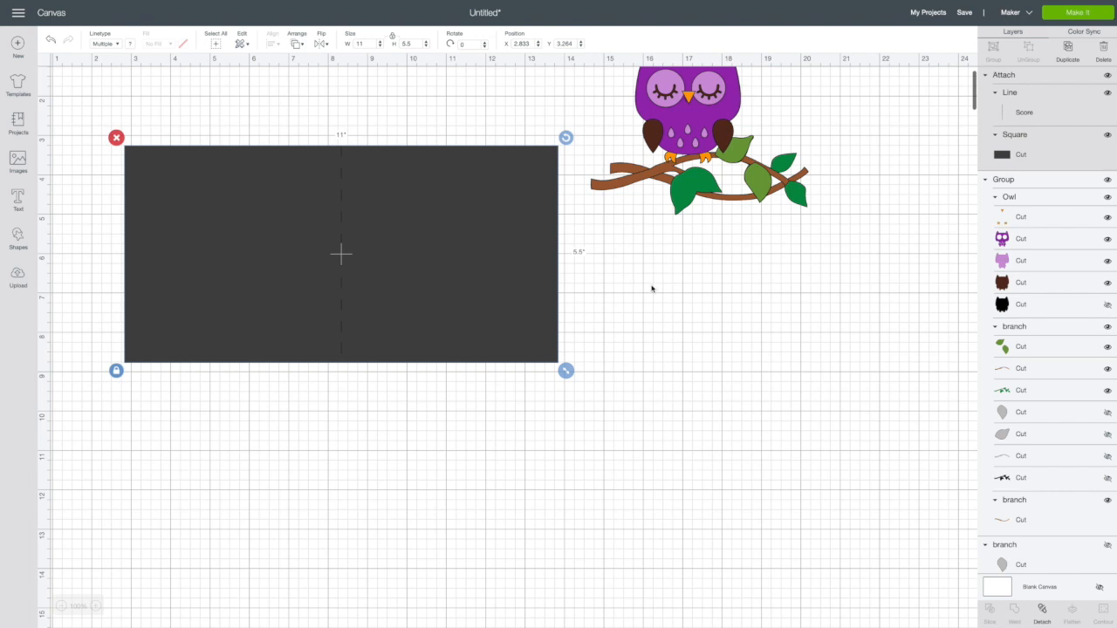
# Step: Place the owl group over the right half of the card base and send the card base to the back
pyautogui.click(673, 129)
pyautogui.moveTo(672, 130); pyautogui.dragTo(463, 253)
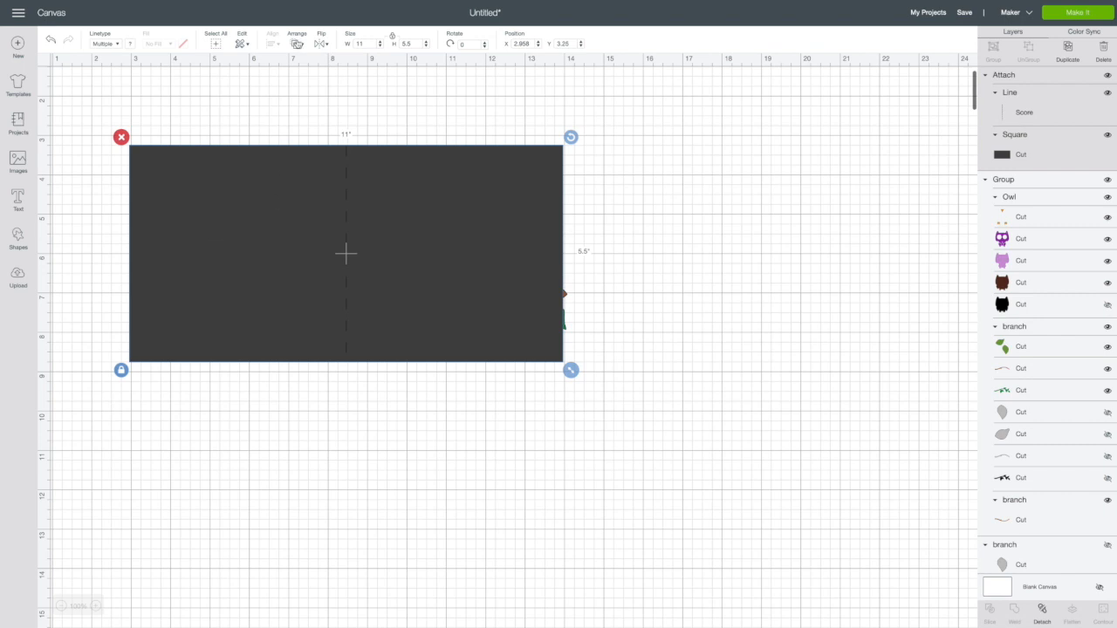
pyautogui.click(299, 44)
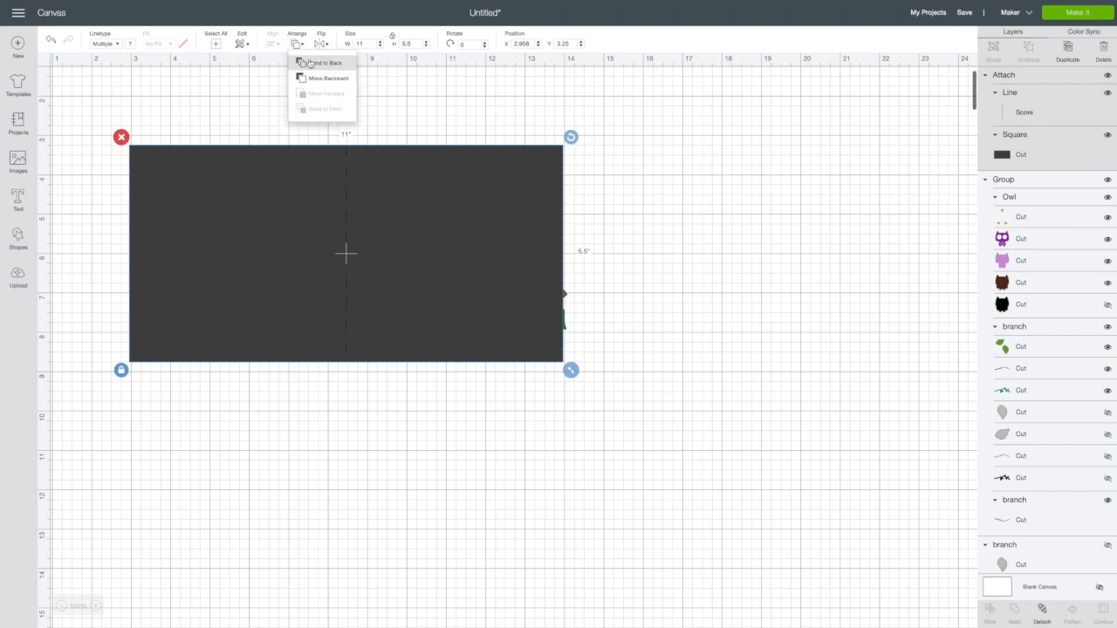
pyautogui.click(310, 63)
# Step: Shrink the owl group to about 5.24 × 4.19 in and position it low on the card's right half
pyautogui.click(443, 243)
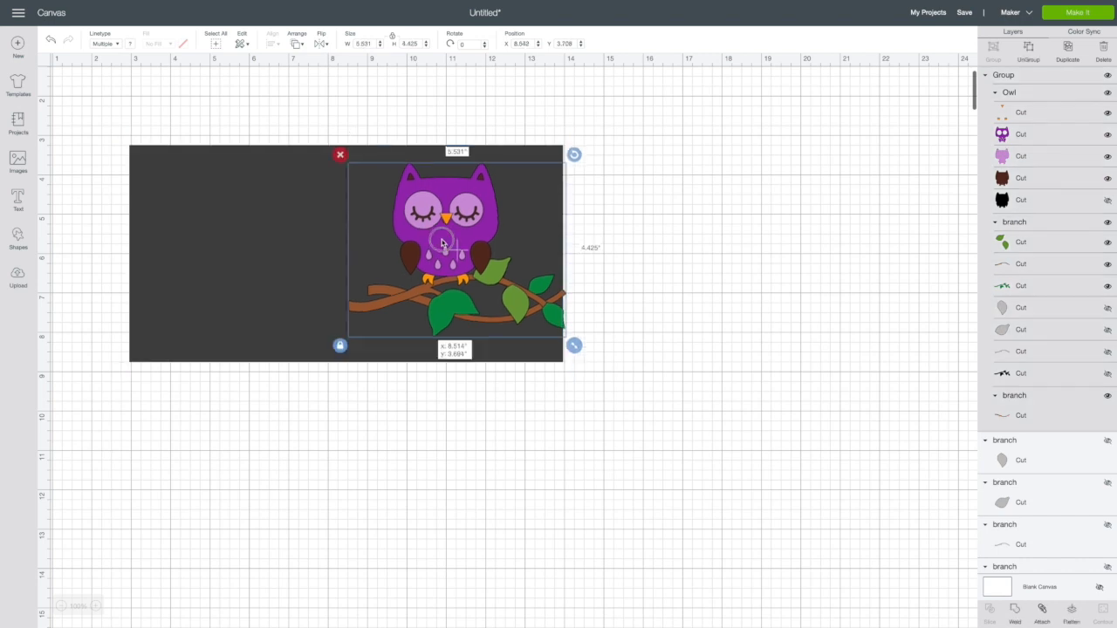
pyautogui.moveTo(442, 244); pyautogui.dragTo(440, 243)
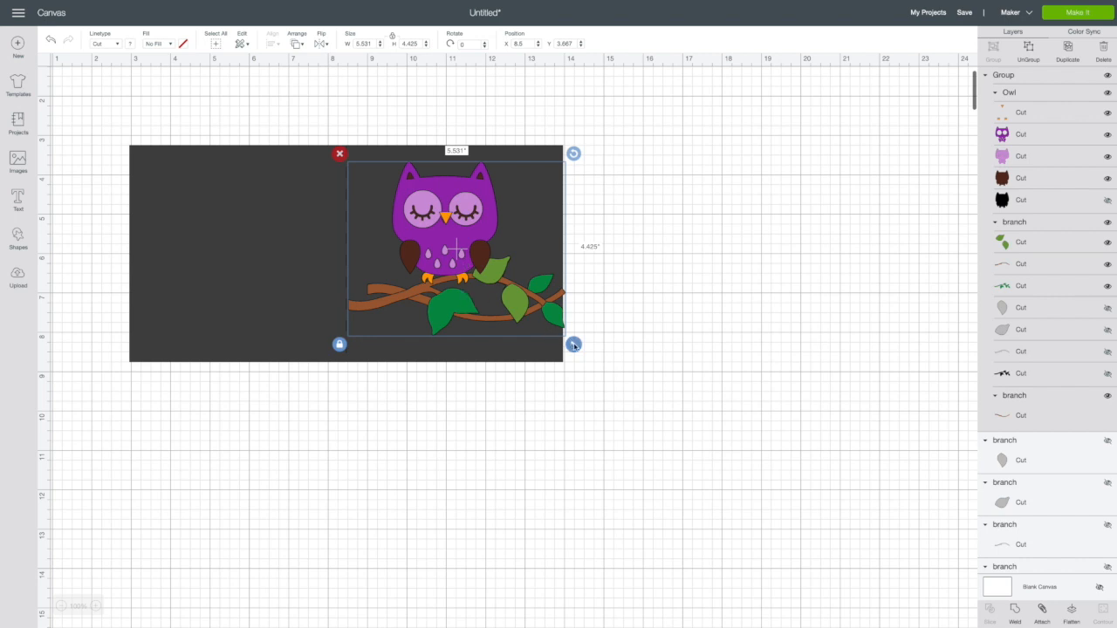
pyautogui.moveTo(573, 344); pyautogui.dragTo(563, 336)
pyautogui.moveTo(458, 271); pyautogui.dragTo(465, 302)
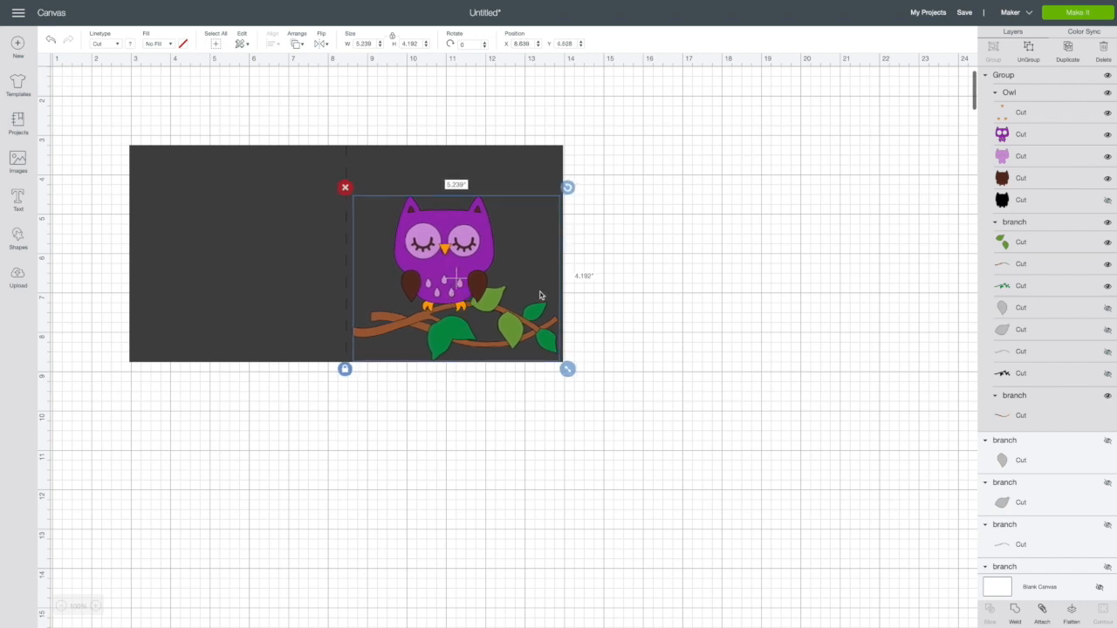
pyautogui.click(617, 293)
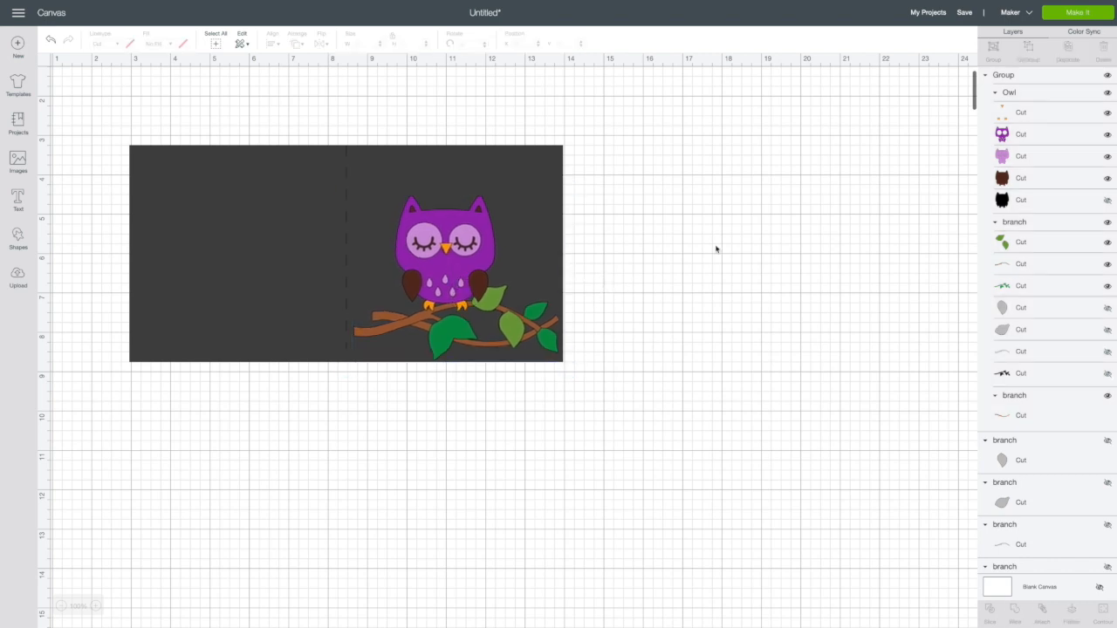
# Step: Insert a square shape and place it on the empty canvas right of the card
pyautogui.click(18, 237)
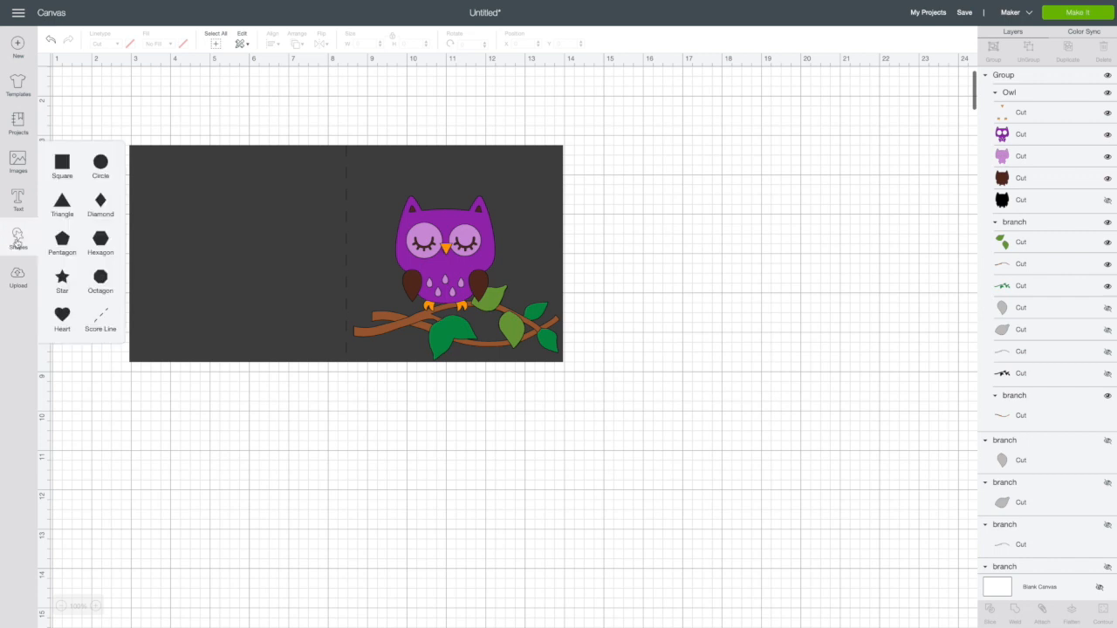
pyautogui.click(62, 164)
pyautogui.moveTo(154, 162); pyautogui.dragTo(741, 173)
# Step: Recolor the card base's cut layer to the custom cream #f7f3de and shift the card very slightly
pyautogui.click(281, 177)
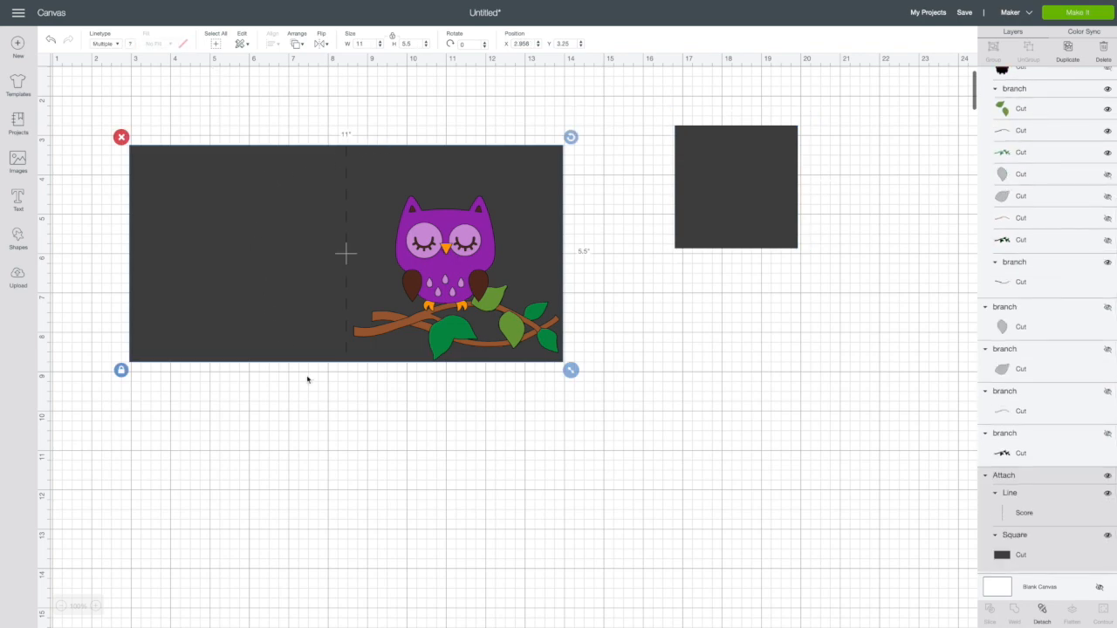
pyautogui.scroll(1, 563, 391)
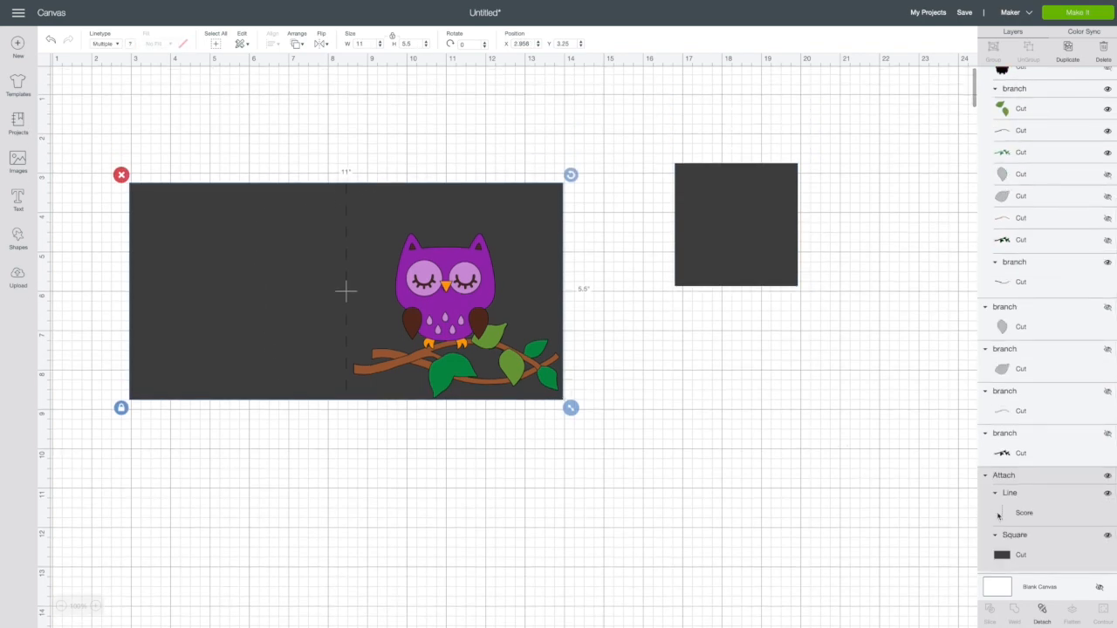
pyautogui.click(1046, 551)
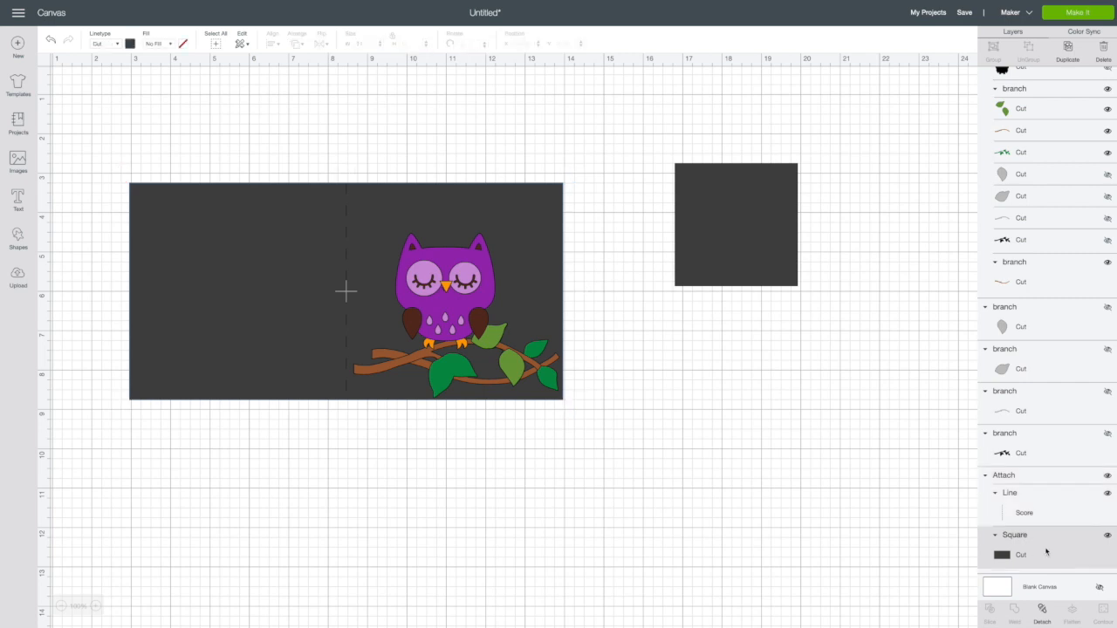
pyautogui.click(131, 44)
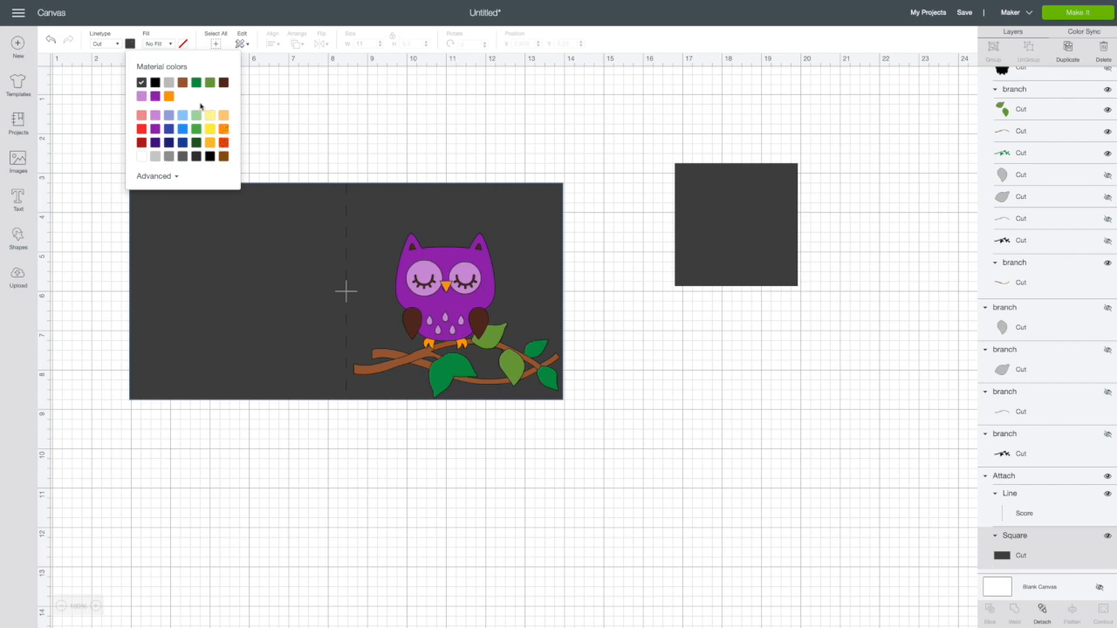
pyautogui.click(176, 178)
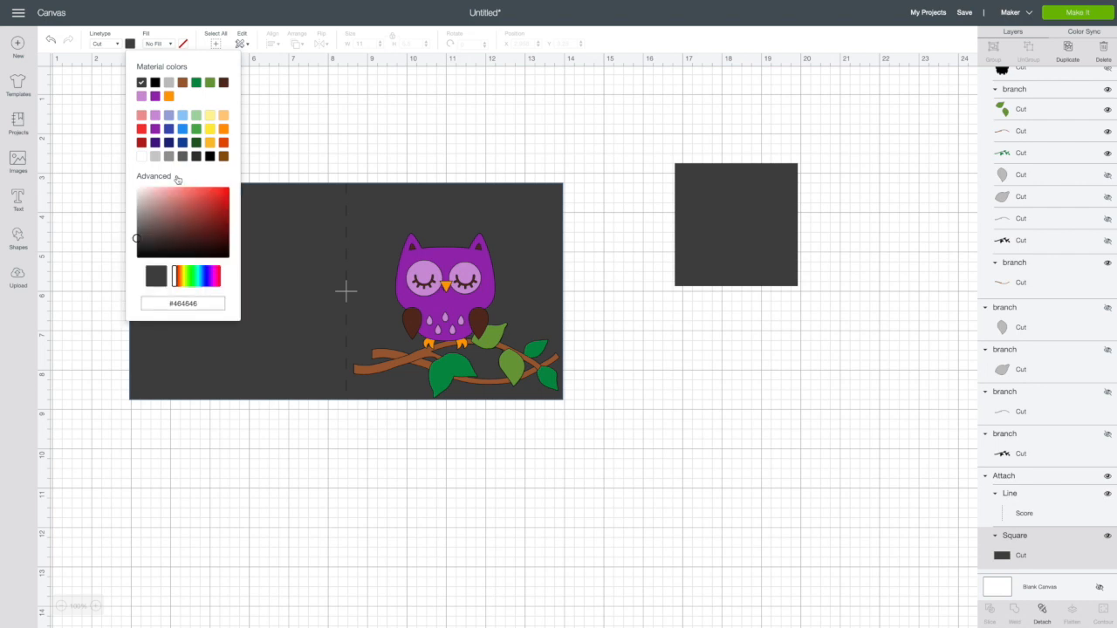
pyautogui.click(181, 276)
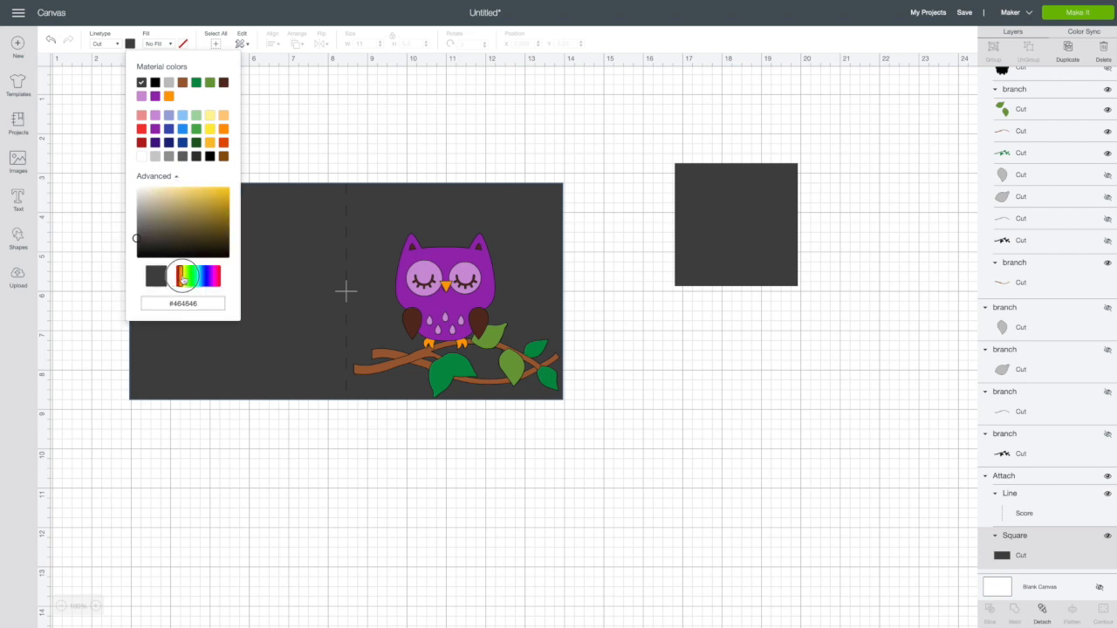
pyautogui.click(159, 192)
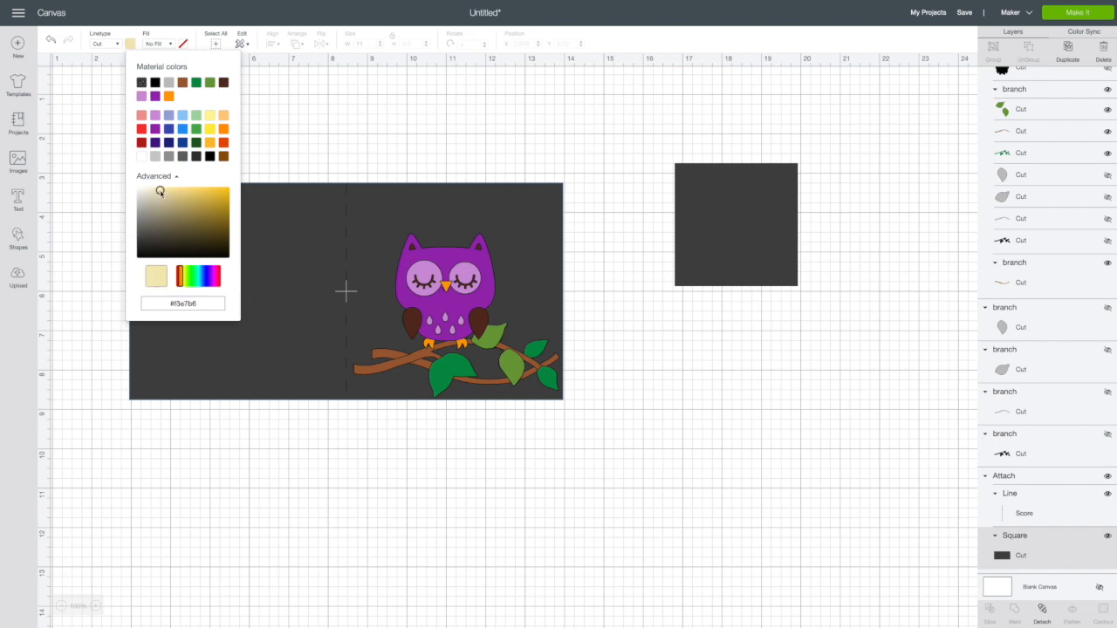
pyautogui.click(151, 191)
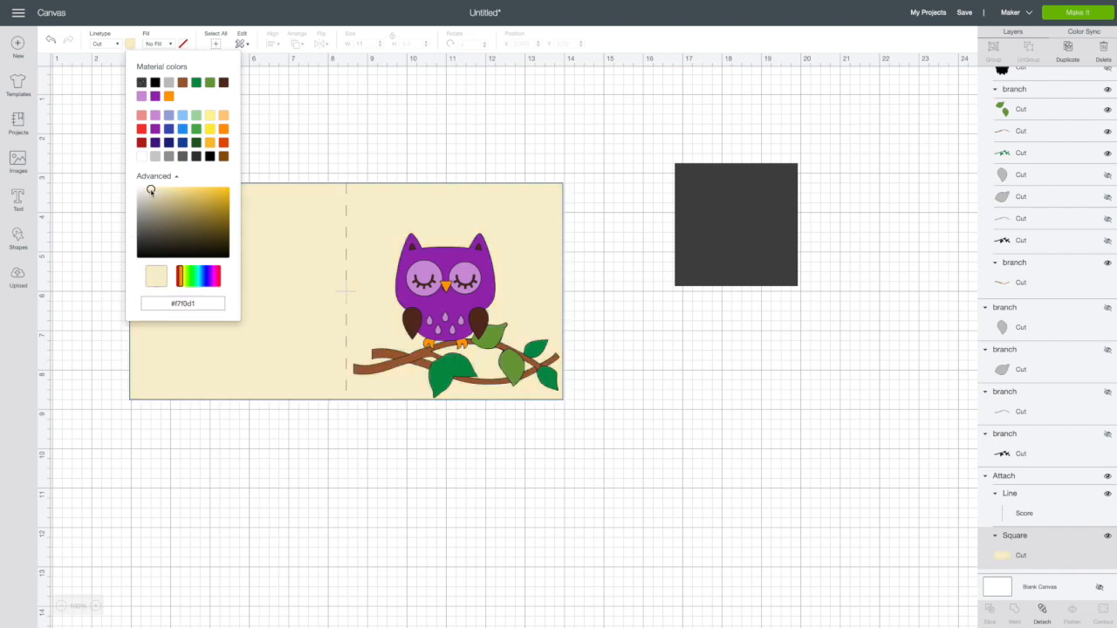
pyautogui.click(146, 189)
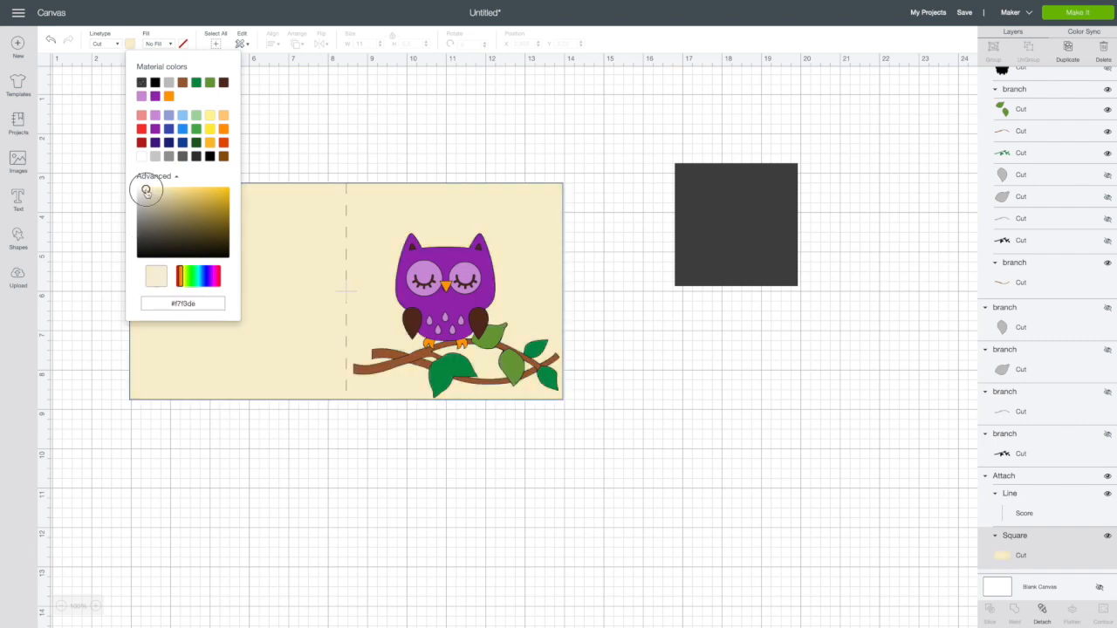
pyautogui.click(281, 158)
pyautogui.click(274, 222)
pyautogui.moveTo(275, 221); pyautogui.dragTo(275, 224)
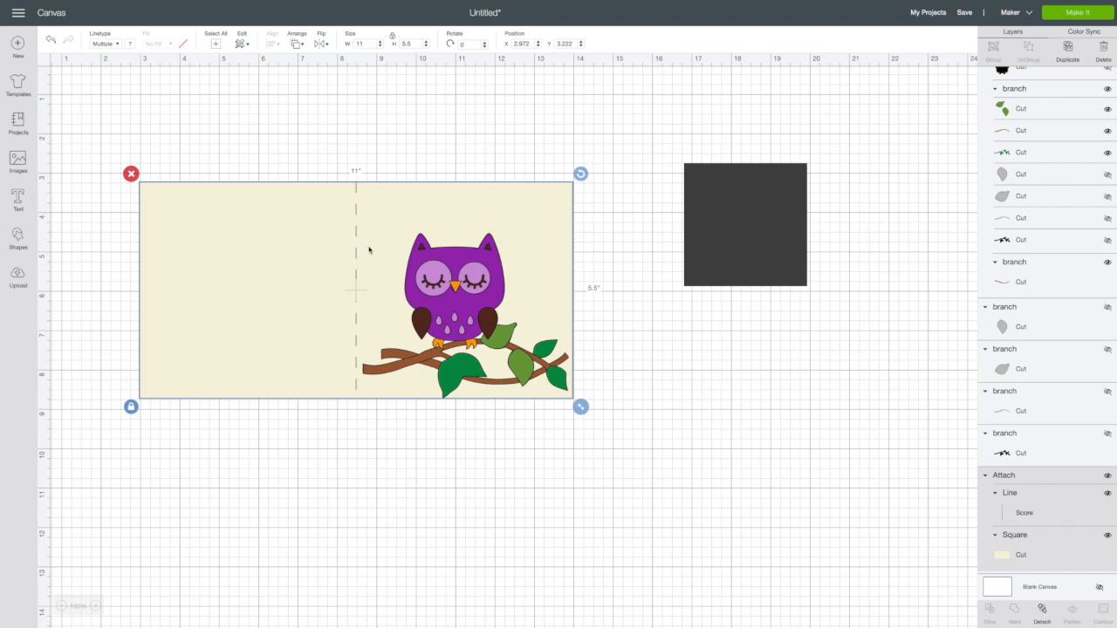
# Step: Resize the new square to 5.25 × 5.25 in and place it just right of the card
pyautogui.moveTo(731, 201); pyautogui.dragTo(681, 199)
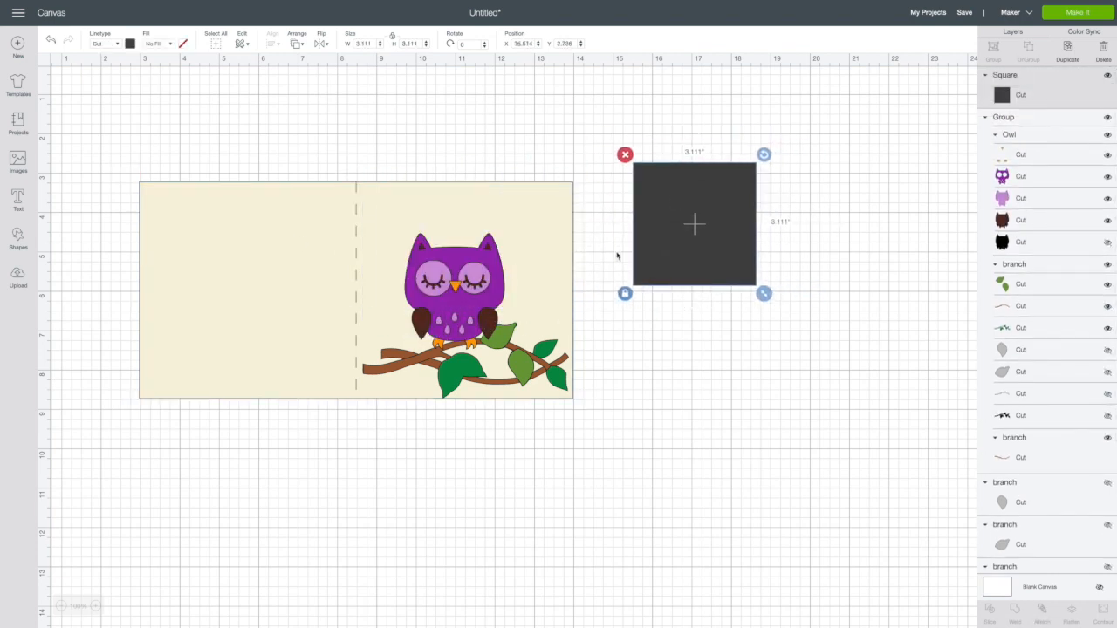
pyautogui.hscroll(-1, 624, 255)
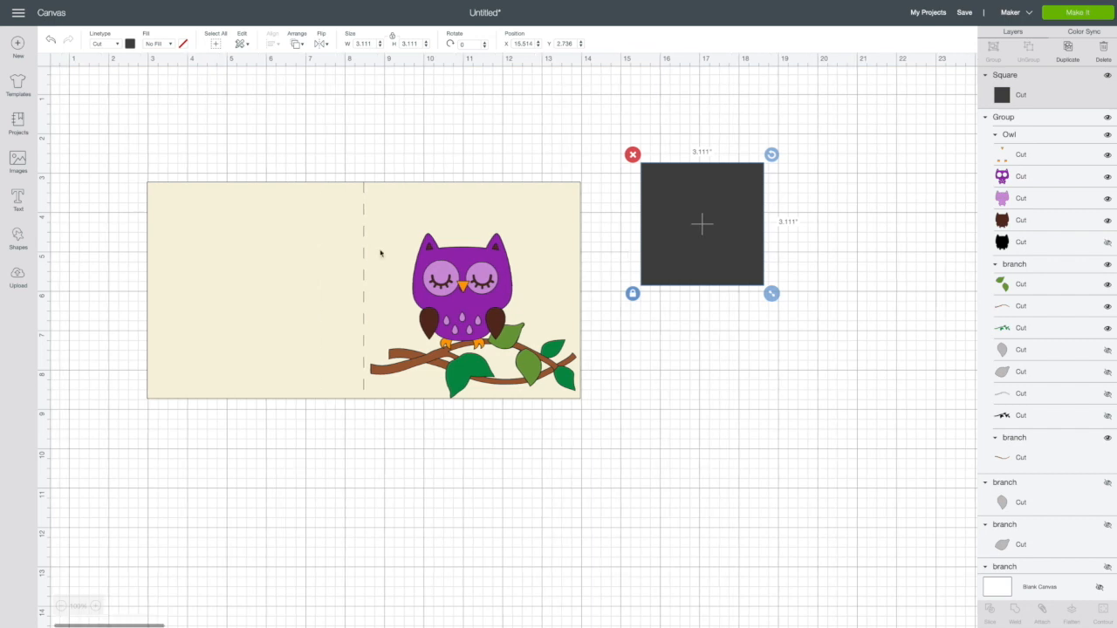
pyautogui.hscroll(-1, 378, 190)
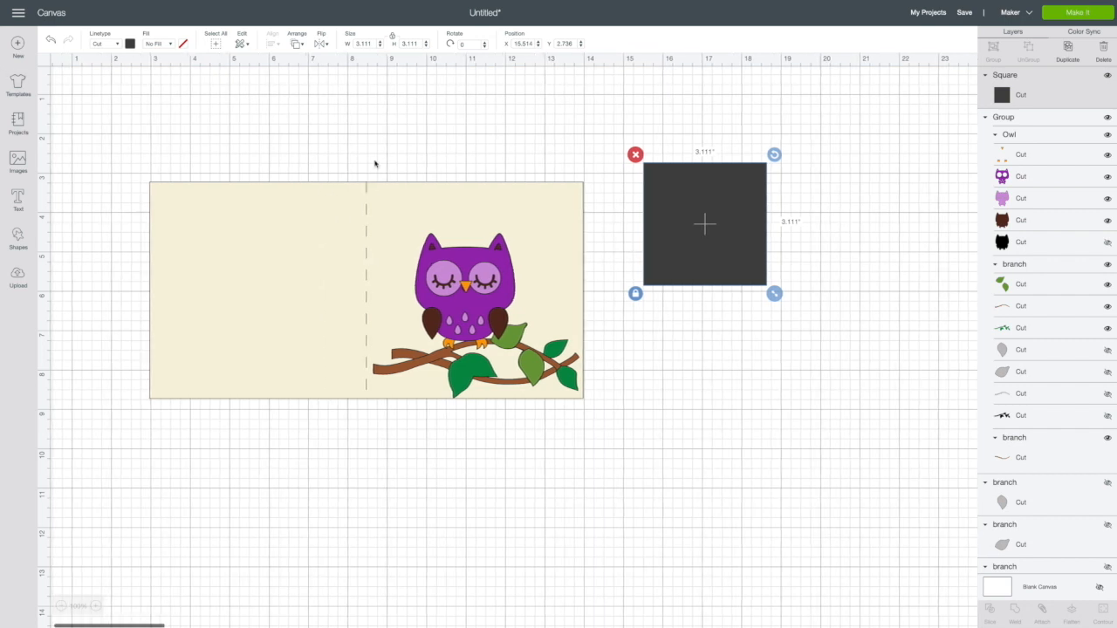
pyautogui.click(372, 45)
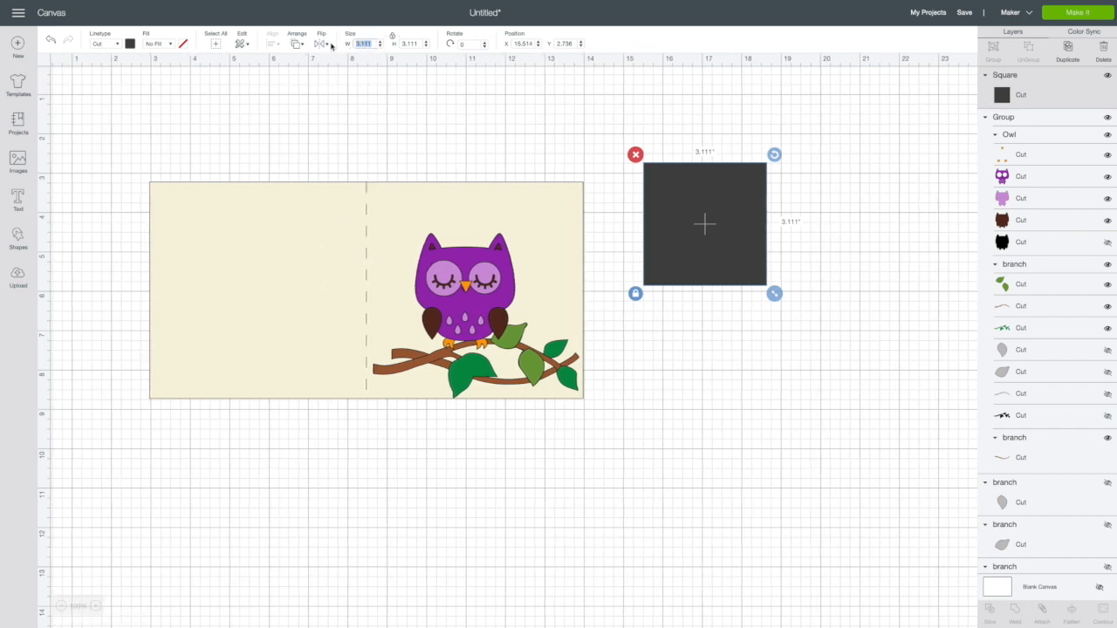
pyautogui.write('5.25')
pyautogui.press('Tab')
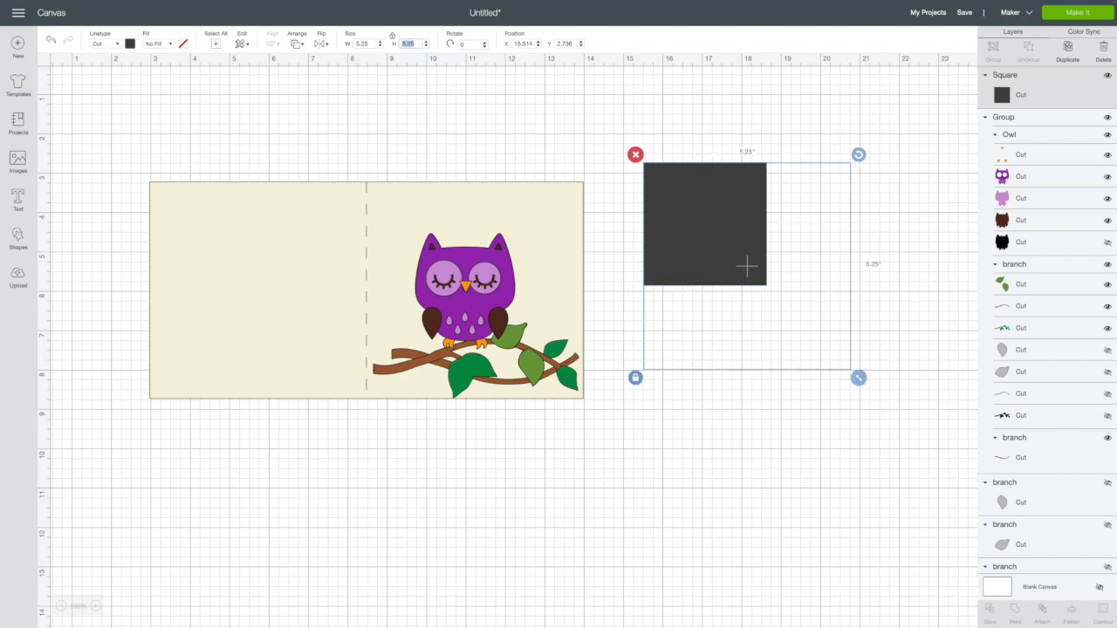
pyautogui.moveTo(695, 219); pyautogui.dragTo(671, 200)
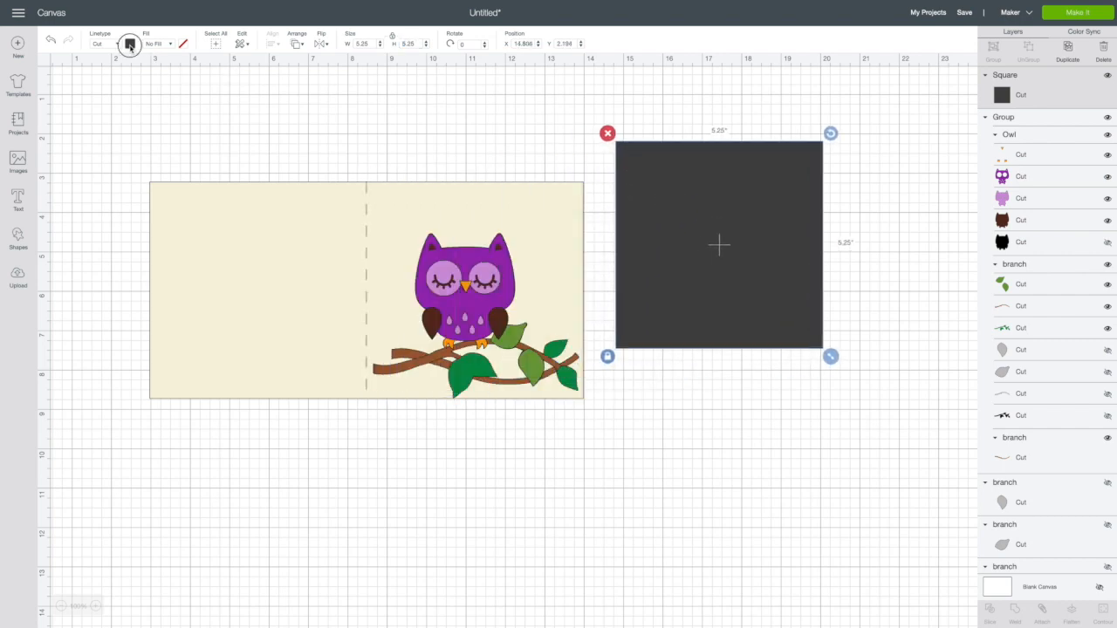
# Step: Try yellow, amber and light blue on the 5.25 in square, and settle on the light salmon red color
pyautogui.click(130, 43)
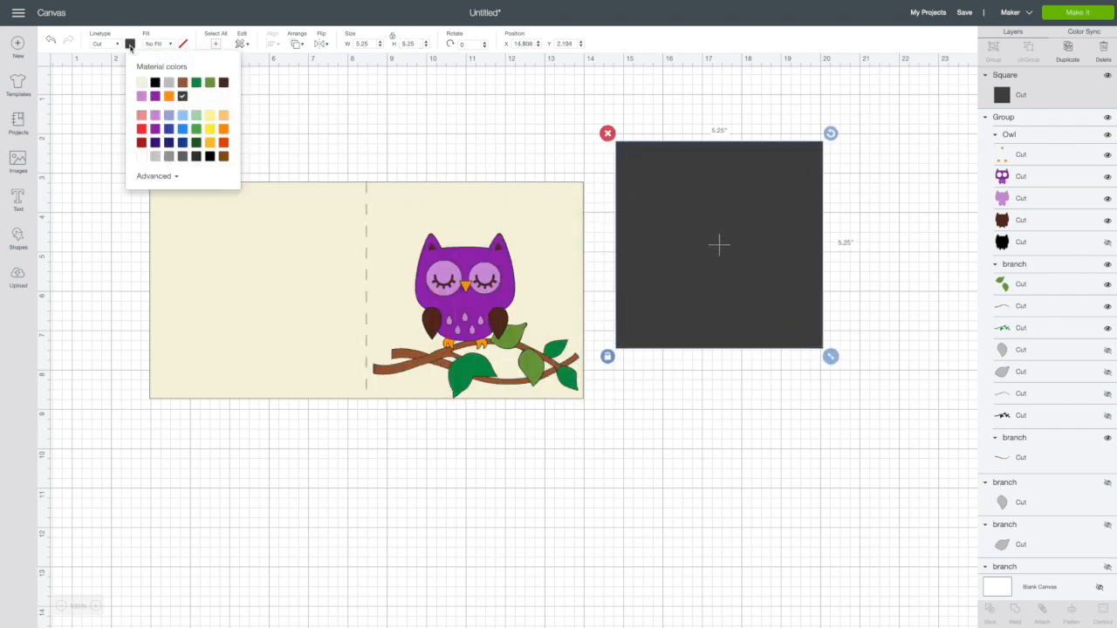
pyautogui.click(143, 118)
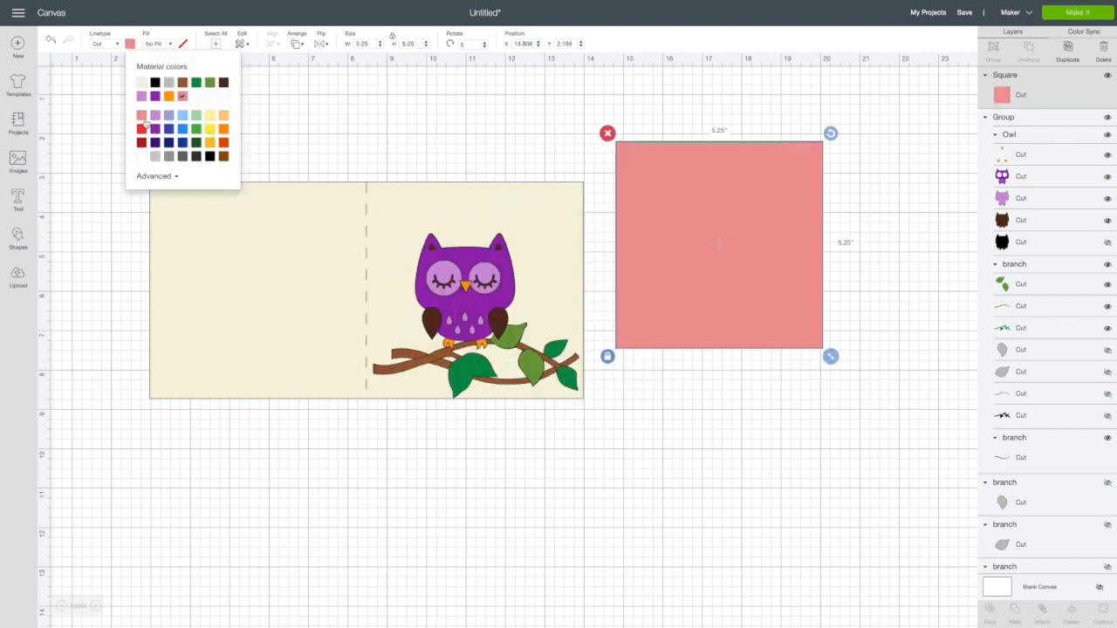
pyautogui.click(210, 130)
pyautogui.click(210, 143)
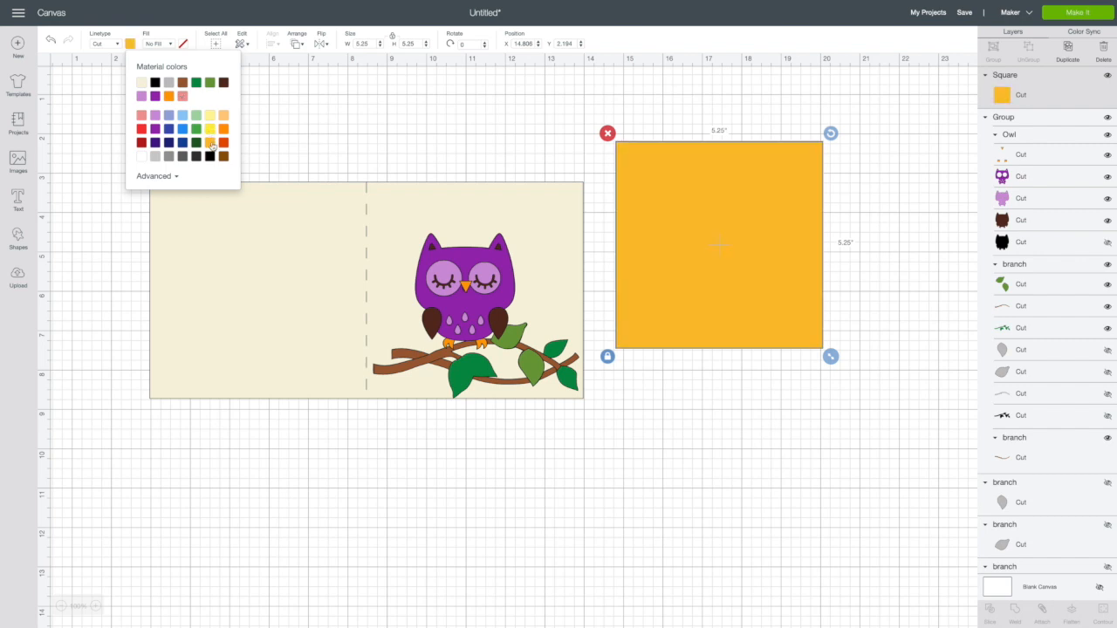
pyautogui.click(183, 117)
pyautogui.click(142, 117)
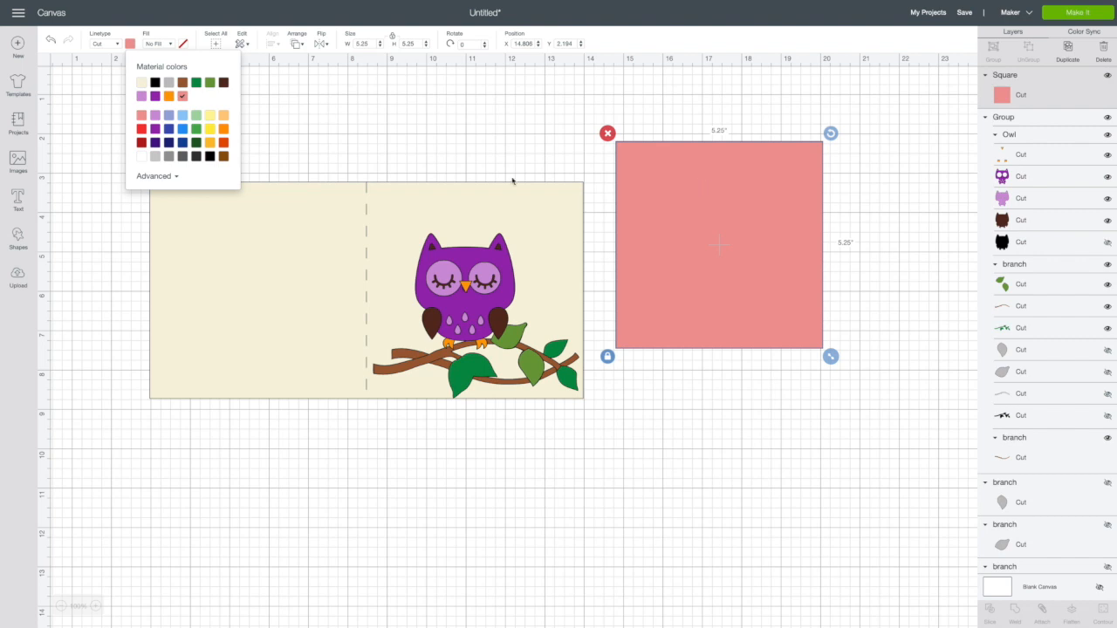
# Step: Place the salmon square within the card's right half with an even border and move it backward behind the owl
pyautogui.moveTo(752, 217); pyautogui.dragTo(512, 260)
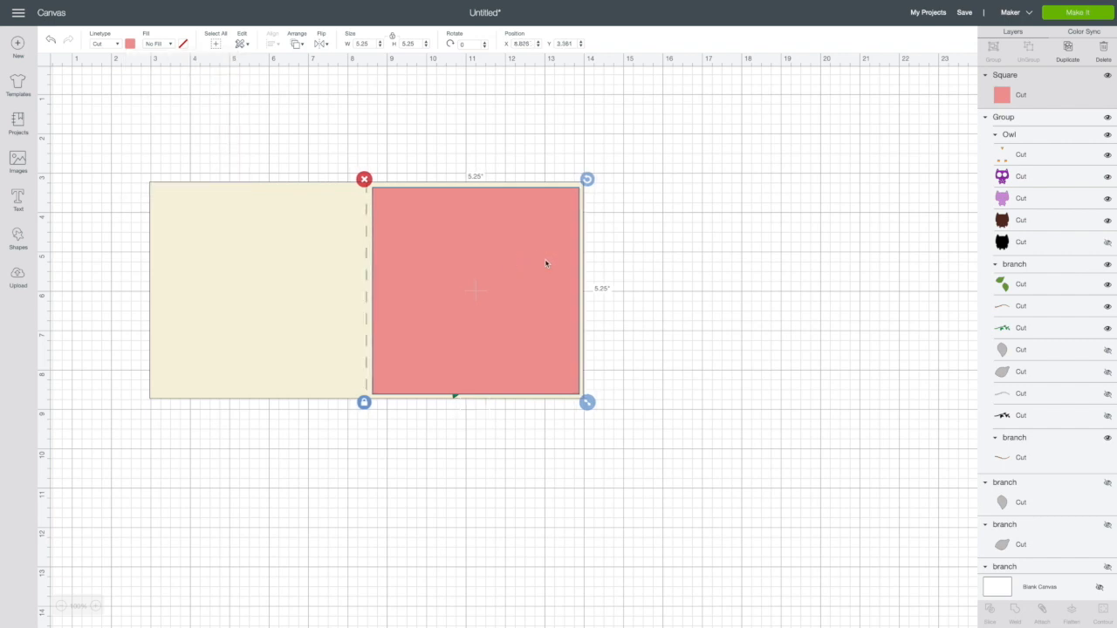
pyautogui.click(299, 44)
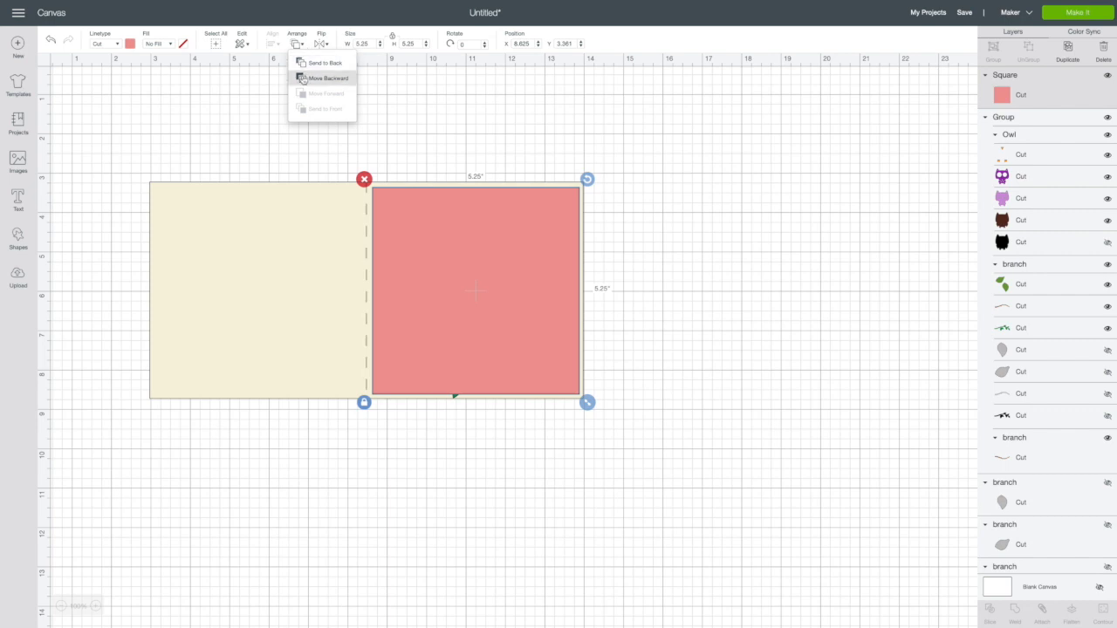
pyautogui.click(303, 79)
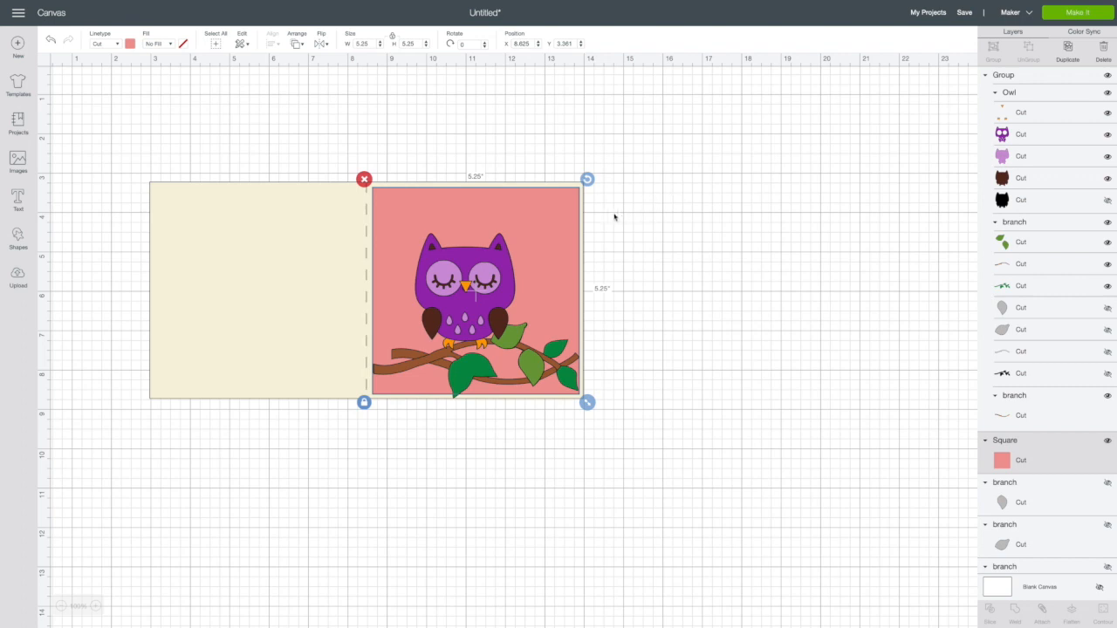
# Step: Duplicate the 5.25 in salmon square and place the copy in the empty area right of the card
pyautogui.click(533, 126)
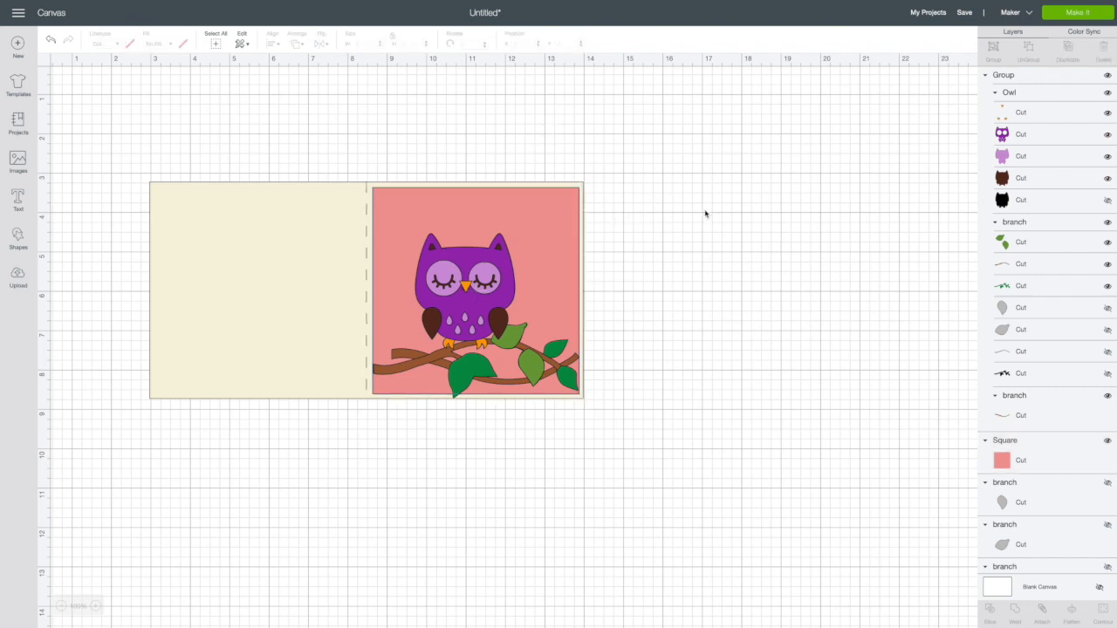
pyautogui.click(541, 214)
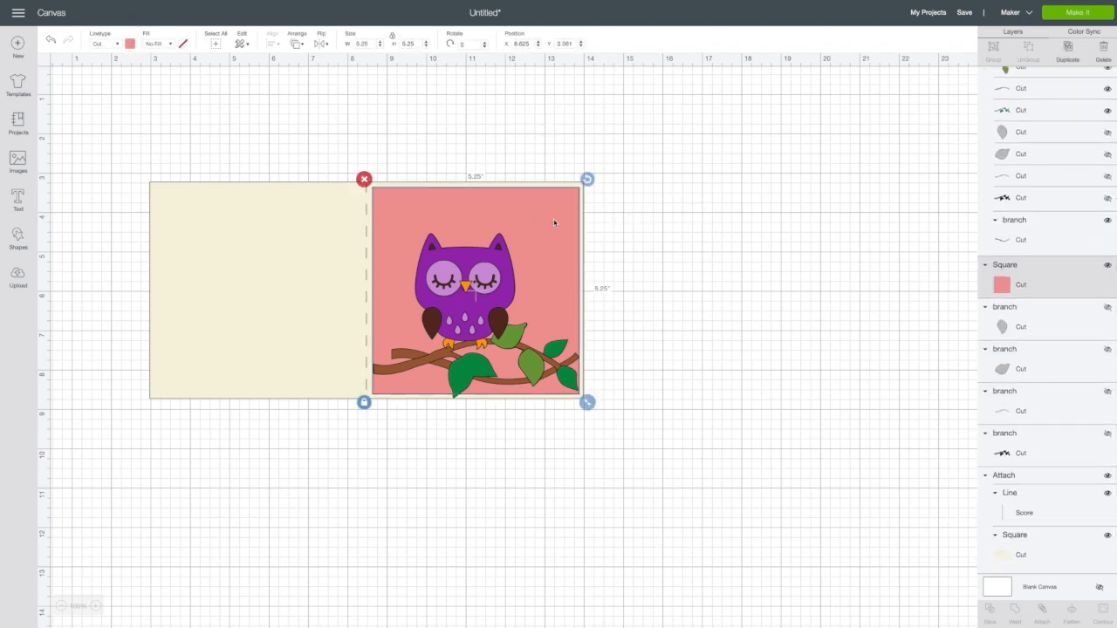
pyautogui.click(1069, 56)
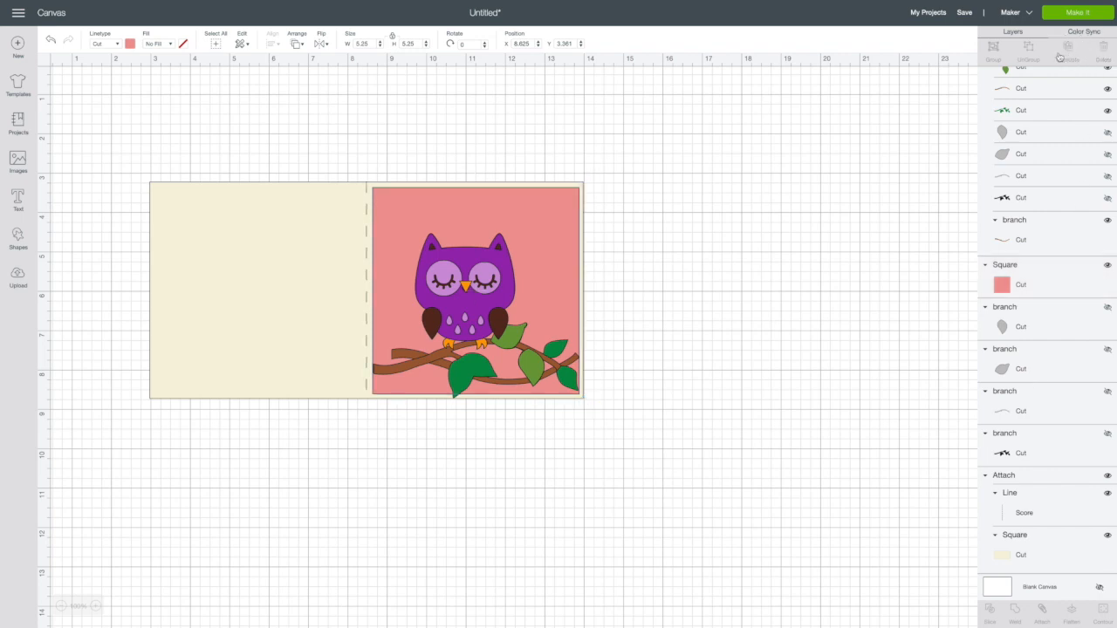
pyautogui.moveTo(546, 264); pyautogui.dragTo(800, 166)
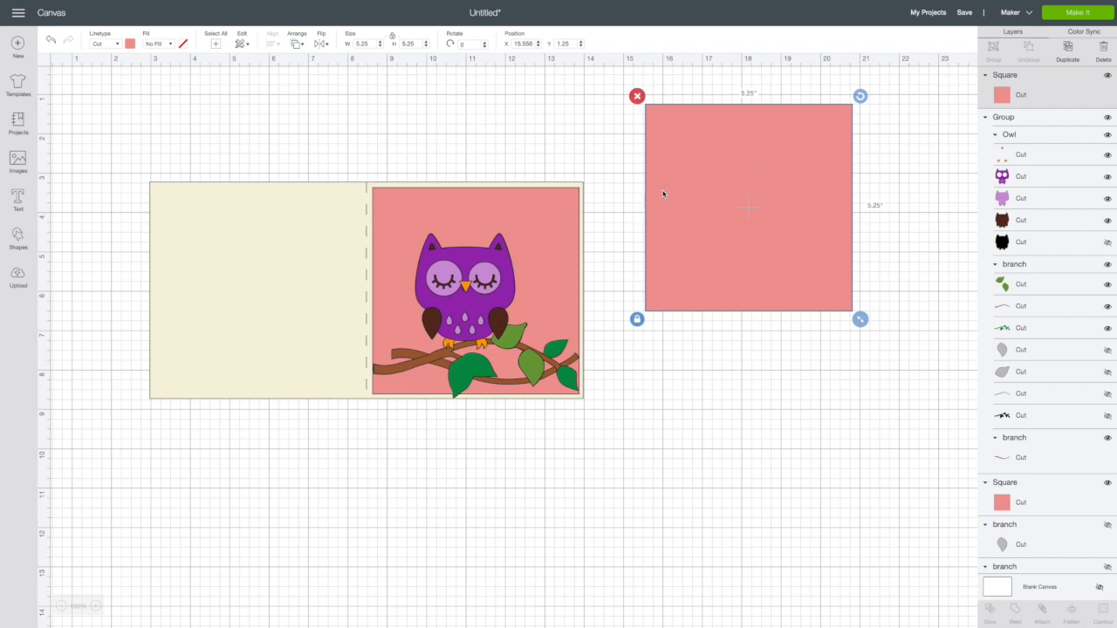
pyautogui.click(523, 212)
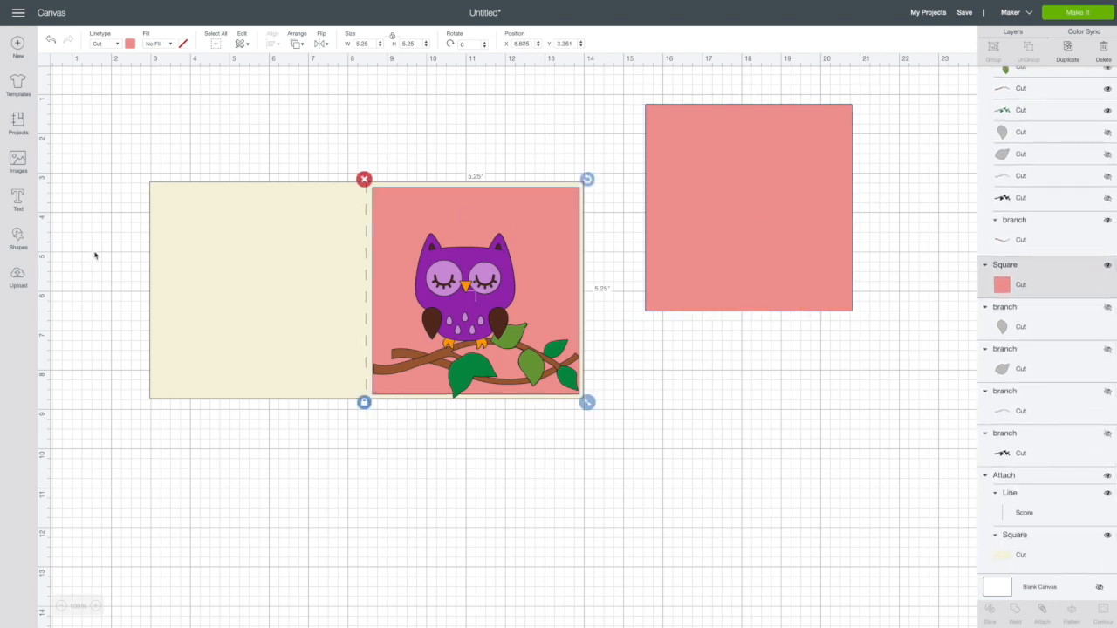
# Step: Add the text "Thinking of you", scale it to about 5.17 in wide and place it above the card
pyautogui.click(18, 199)
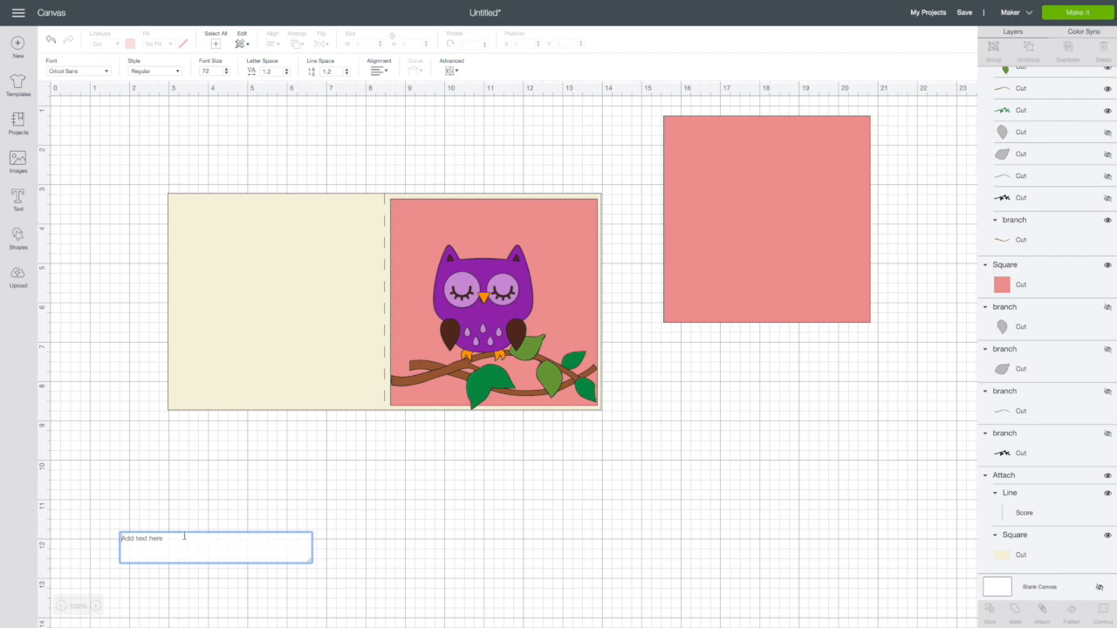
pyautogui.write('Thinki')
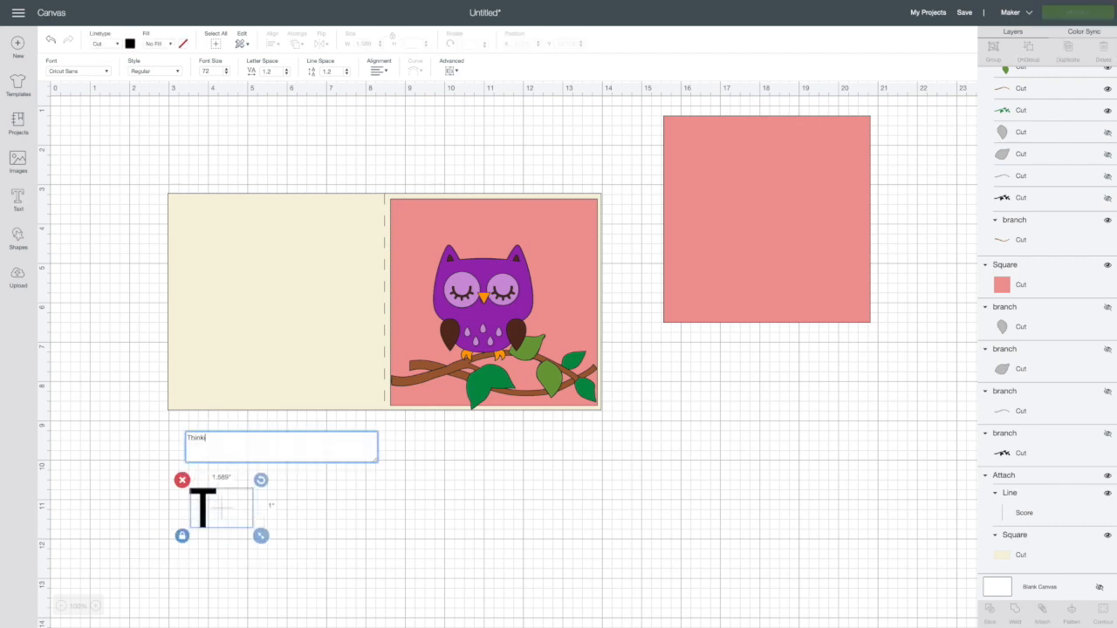
pyautogui.write('ng of you')
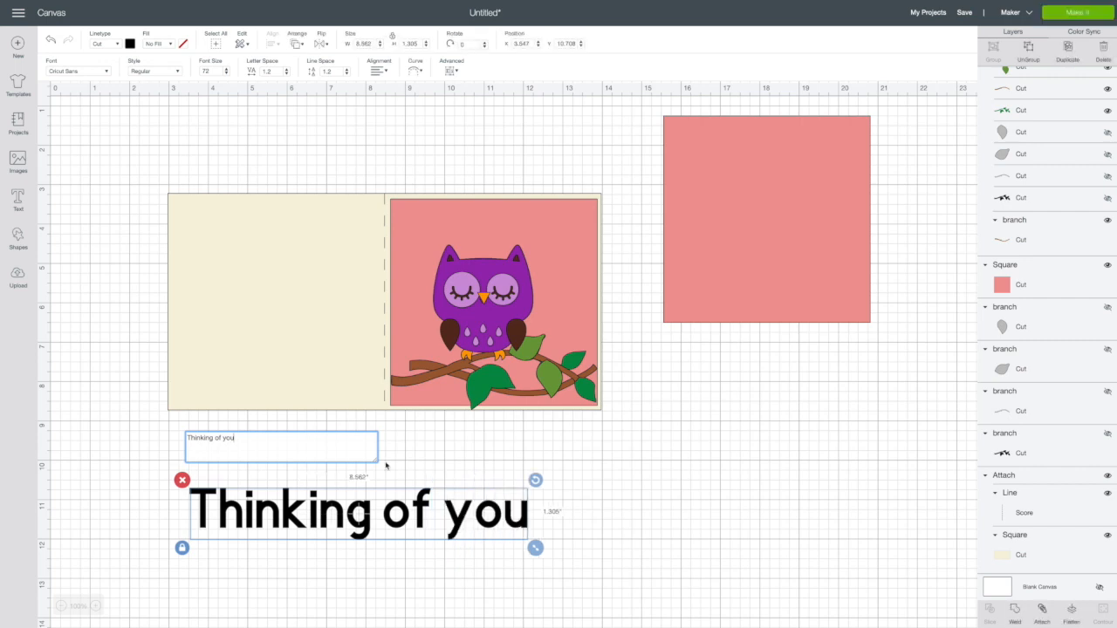
pyautogui.moveTo(318, 513); pyautogui.dragTo(294, 124)
pyautogui.moveTo(562, 154); pyautogui.dragTo(479, 149)
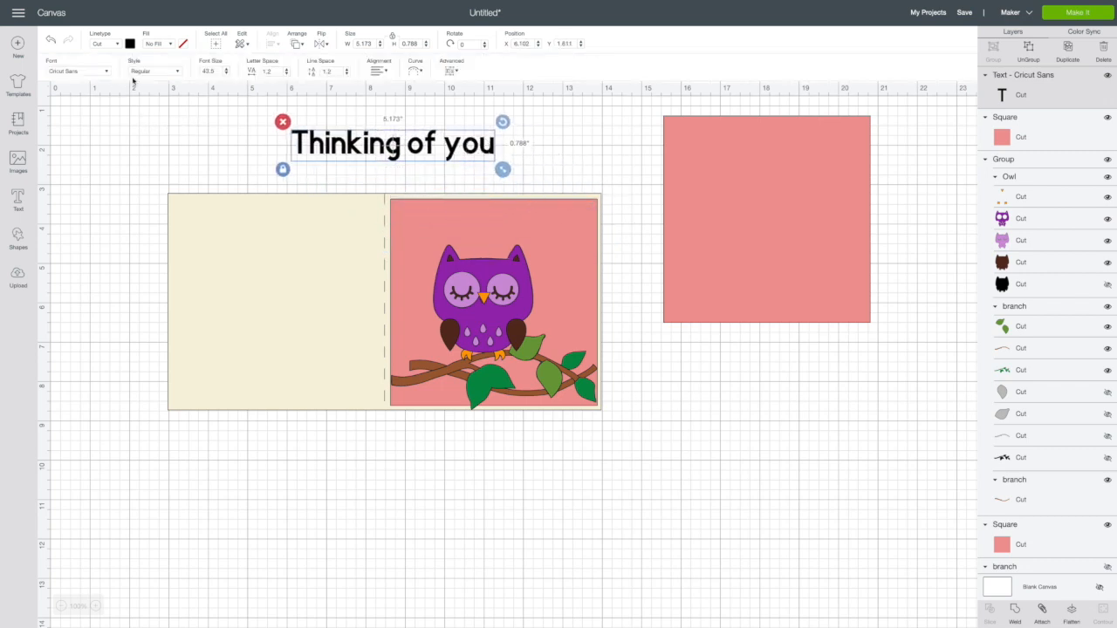
# Step: Curve the "Thinking of you" text into an arch with a diameter of about 5.8 and move it slightly up and left
pyautogui.click(756, 197)
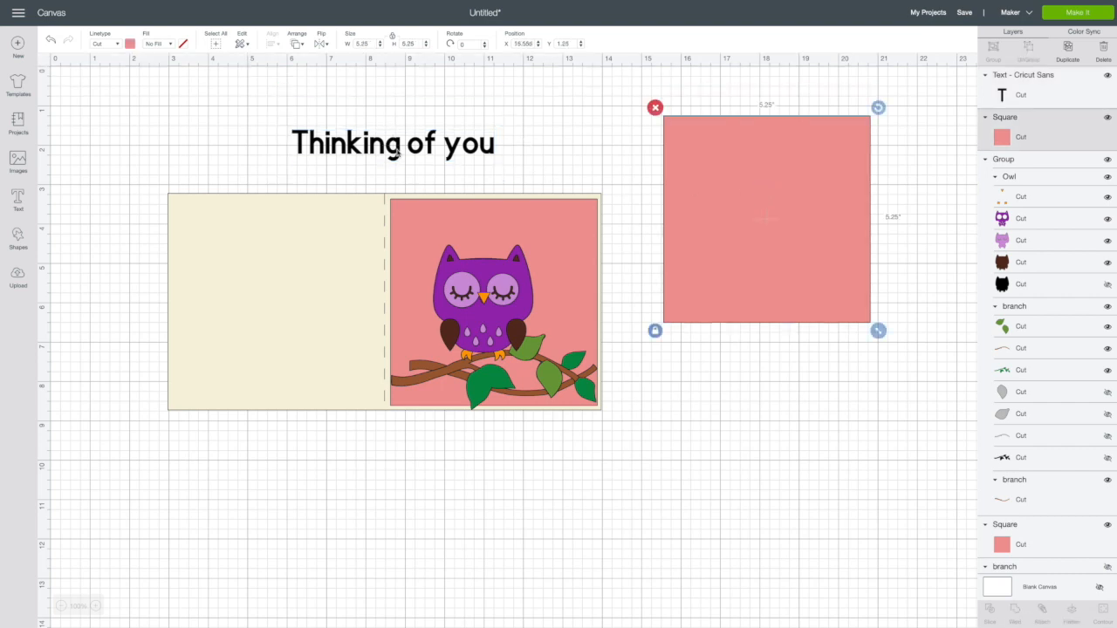
pyautogui.click(395, 153)
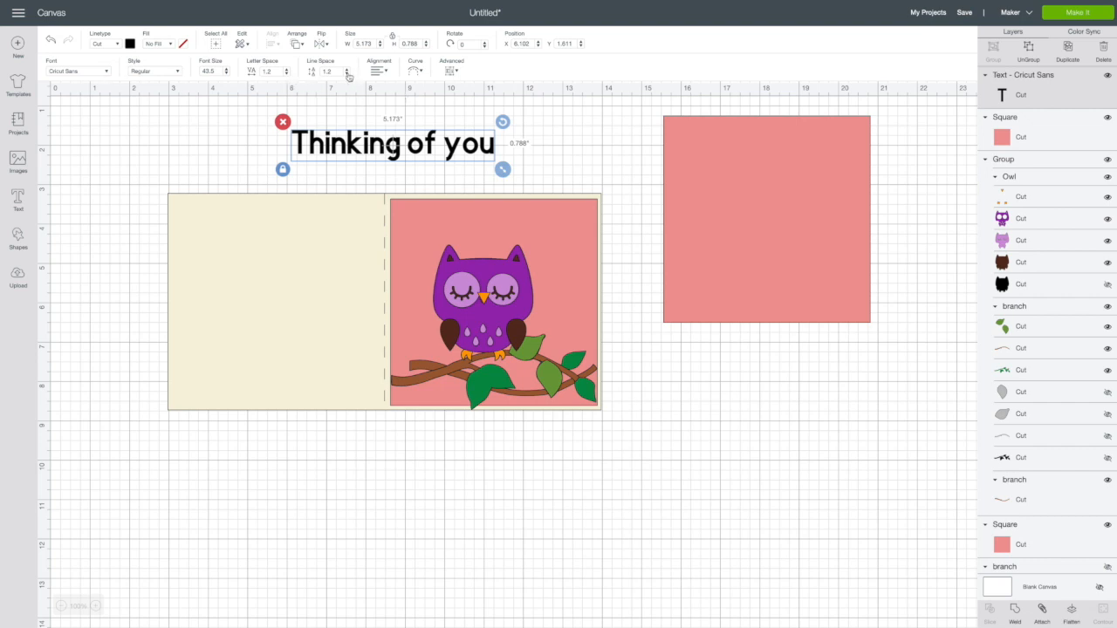
pyautogui.click(378, 71)
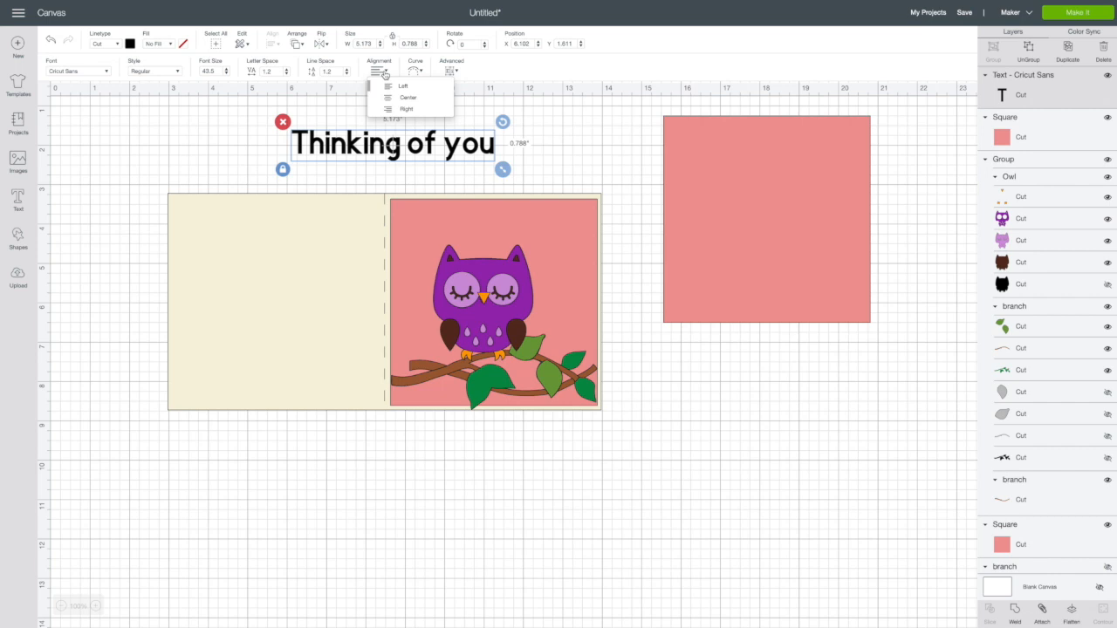
pyautogui.click(415, 72)
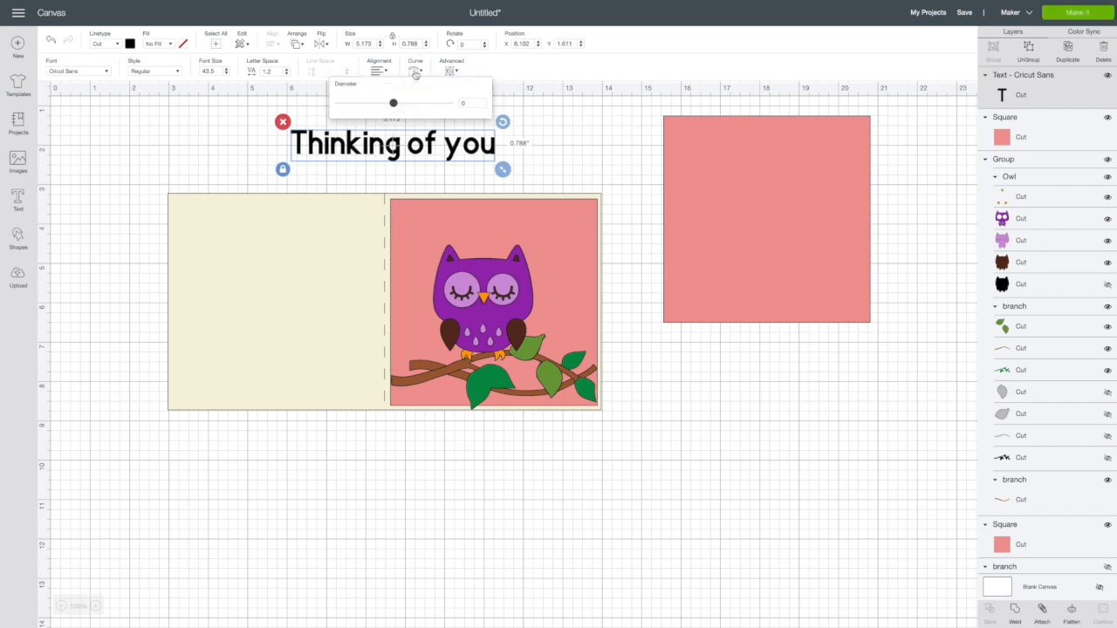
pyautogui.moveTo(393, 104); pyautogui.dragTo(429, 105)
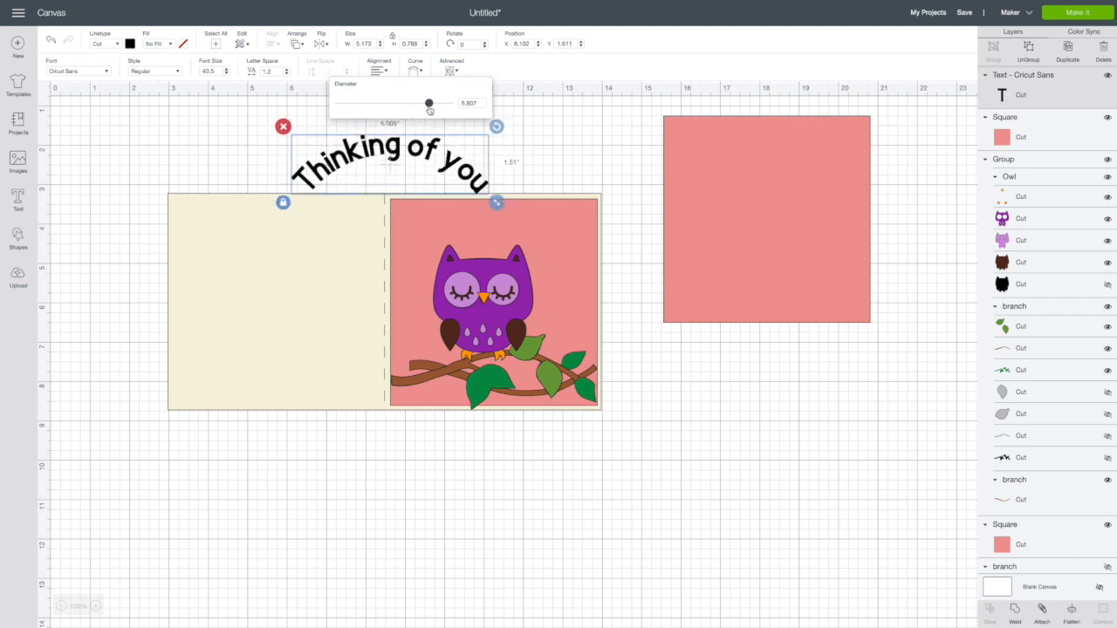
pyautogui.moveTo(431, 169); pyautogui.dragTo(371, 112)
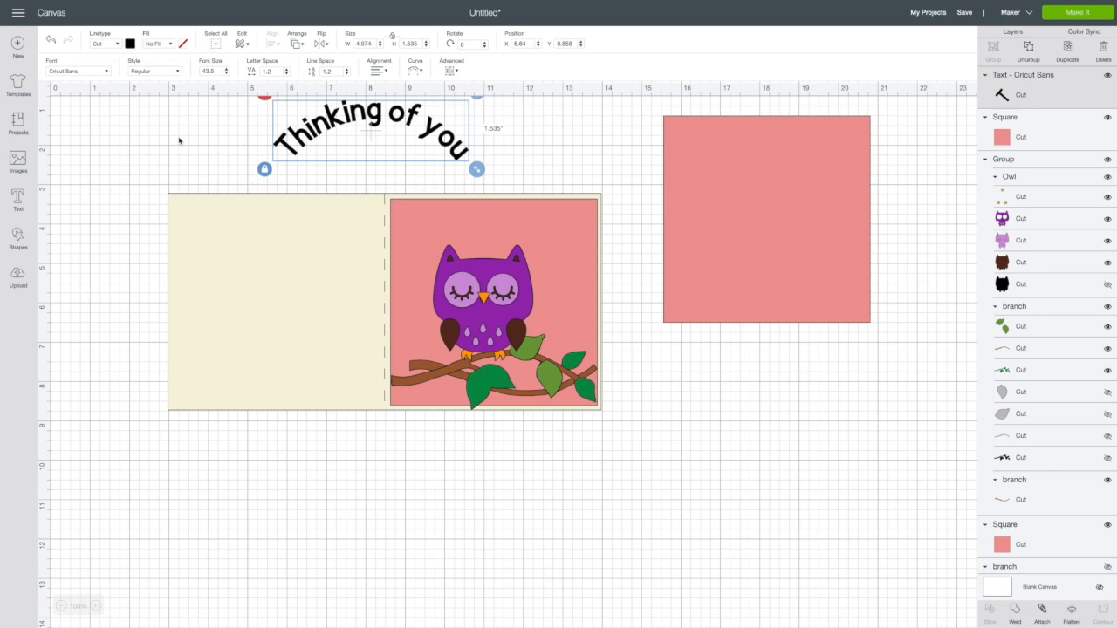
# Step: Tighten the curved text's letter space to 1 and move it left, above the card's blank left half
pyautogui.click(287, 74)
pyautogui.click(287, 74)
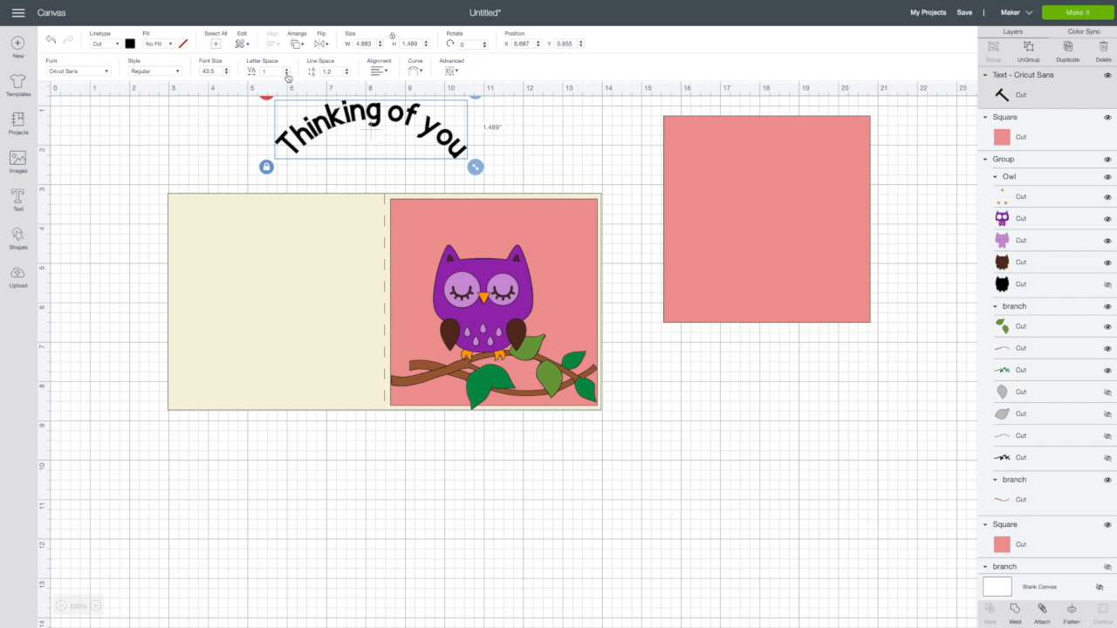
pyautogui.moveTo(375, 119); pyautogui.dragTo(296, 128)
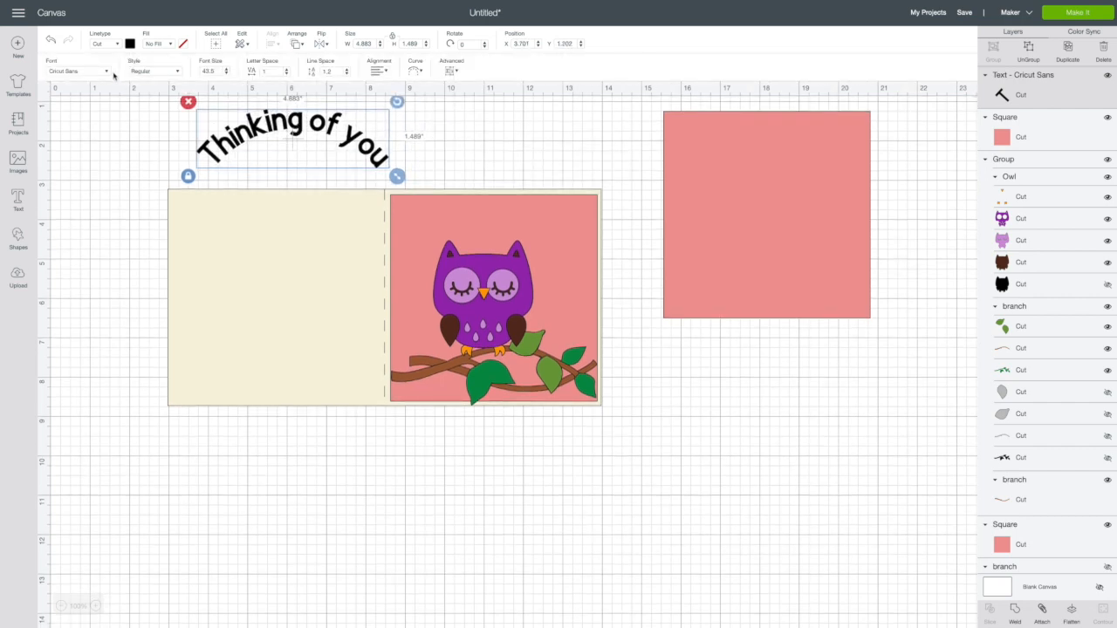
# Step: Open the font list for the curved text and limit it to Cricut fonts with the Writing filter
pyautogui.click(107, 72)
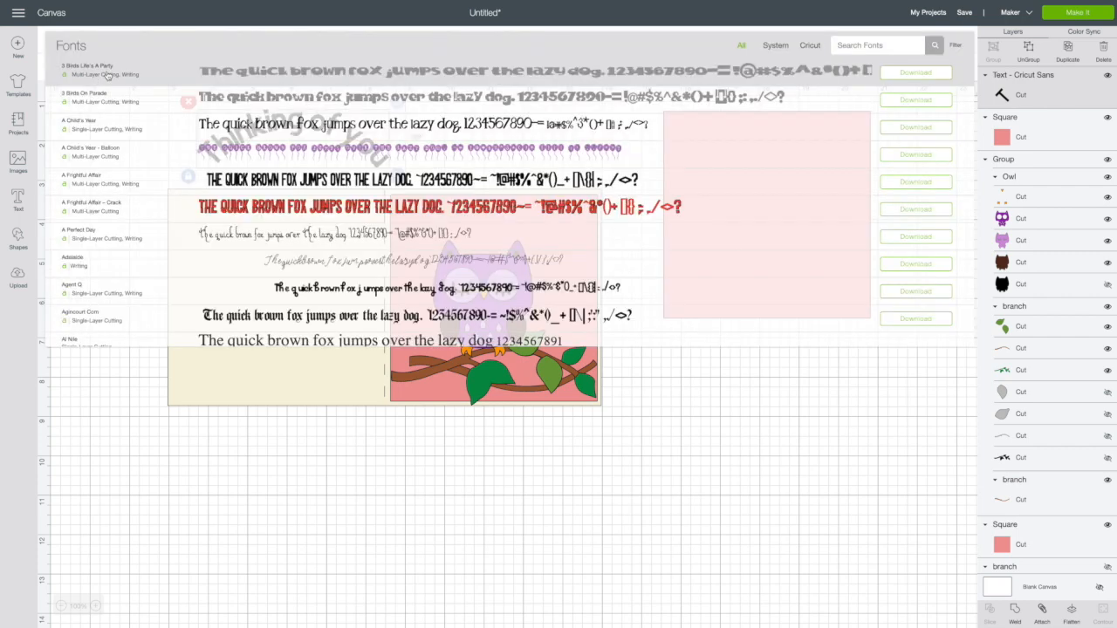
pyautogui.click(957, 47)
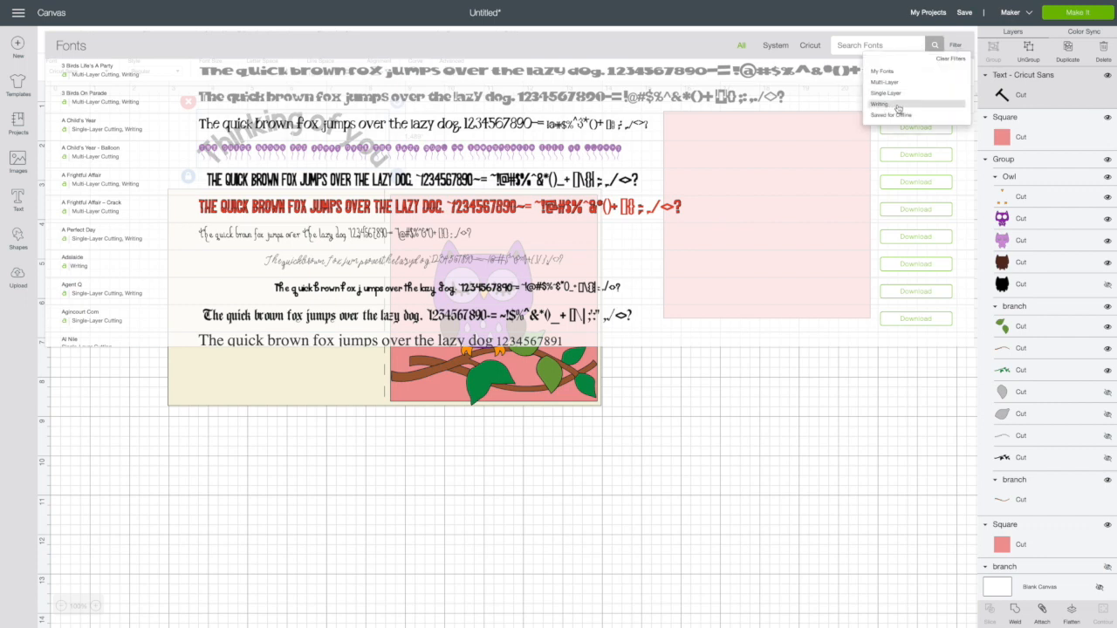
pyautogui.click(898, 106)
pyautogui.click(811, 47)
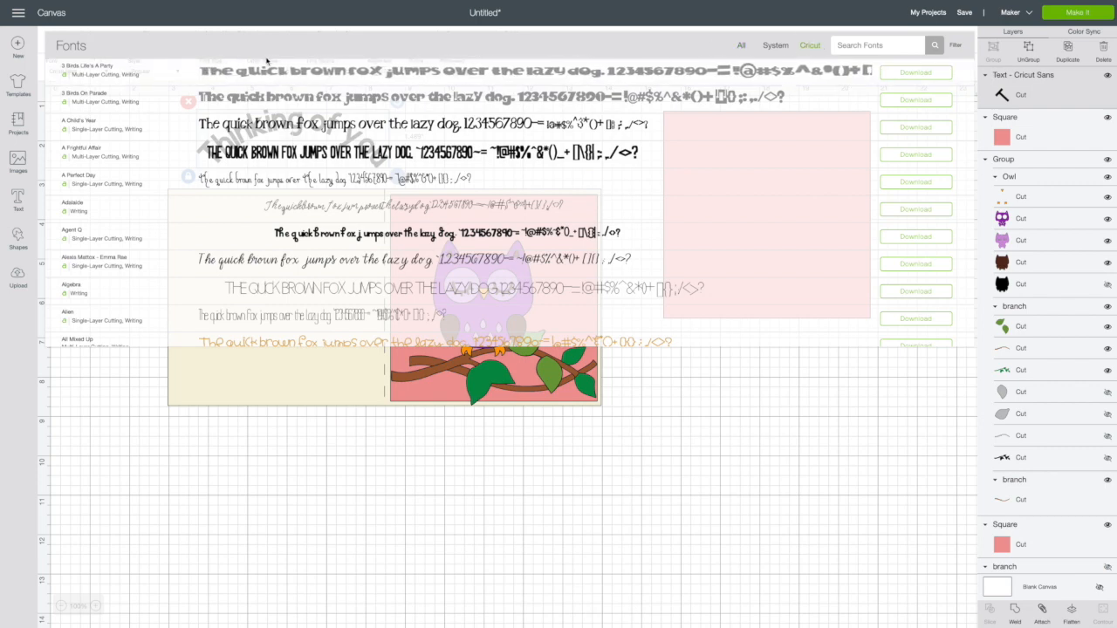
# Step: Browse the filtered writing fonts and try Babette on the curved text
pyautogui.scroll(-2, 261, 126)
pyautogui.scroll(-10, 281, 127)
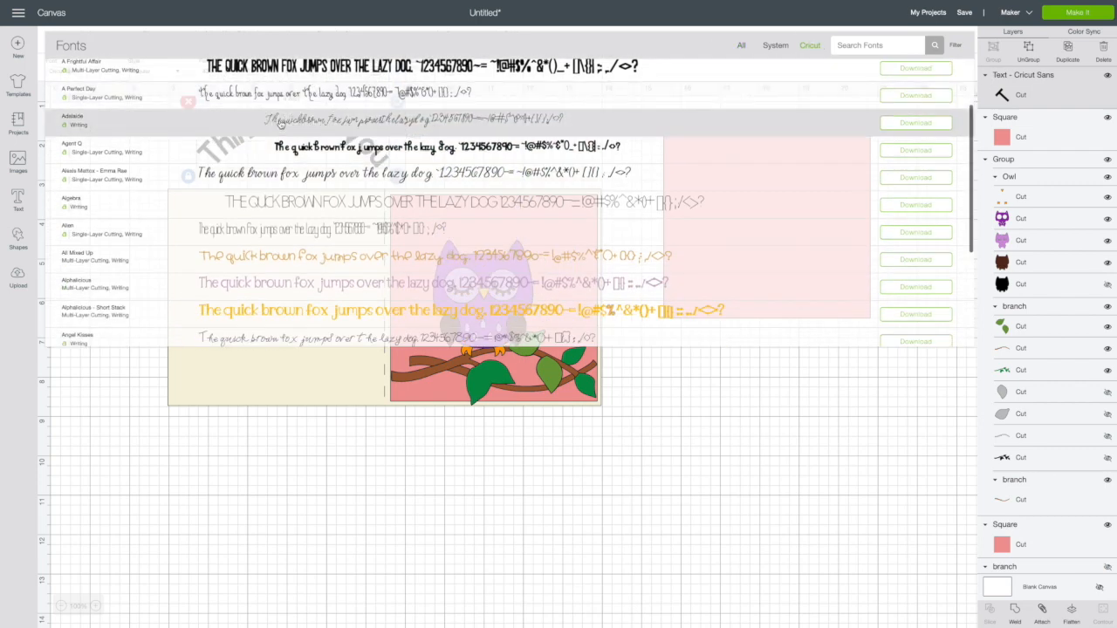
pyautogui.scroll(3, 281, 125)
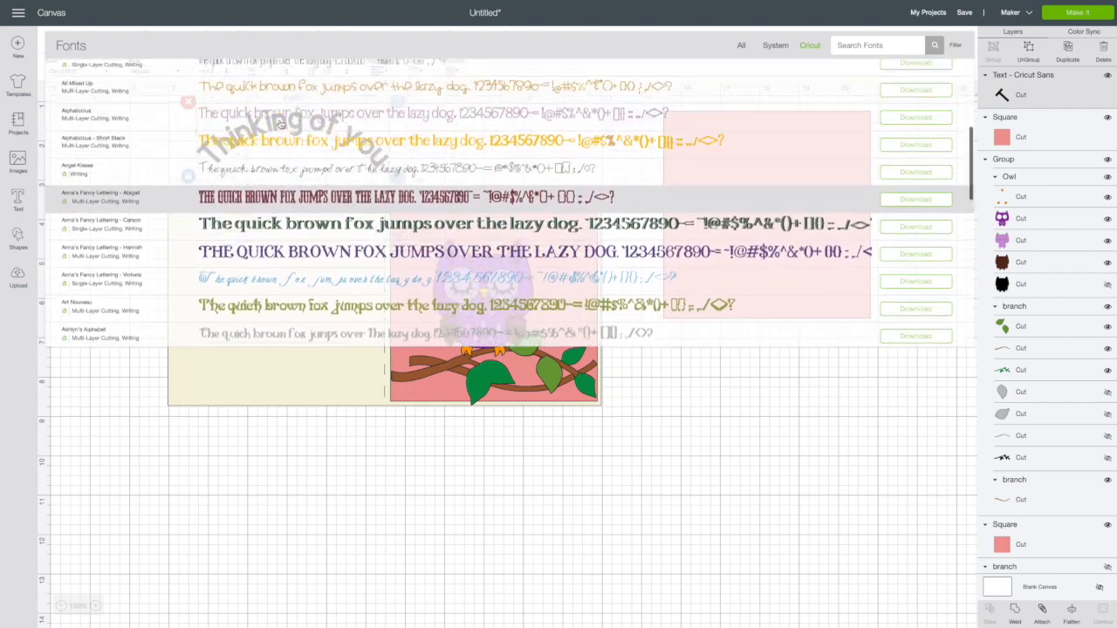
pyautogui.scroll(-4, 282, 125)
pyautogui.scroll(-4, 281, 124)
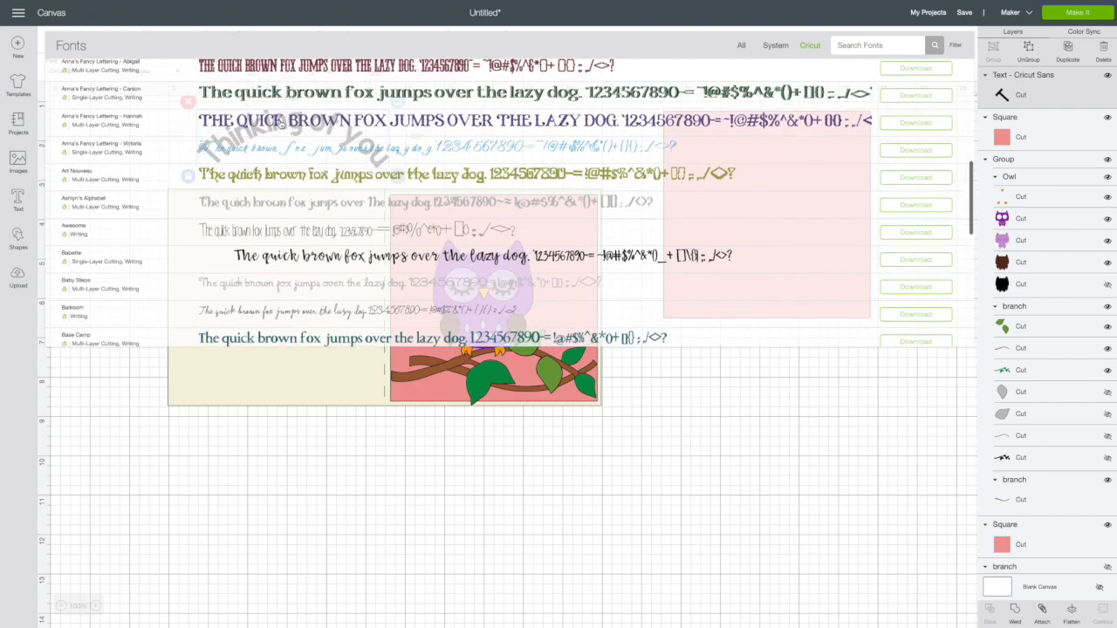
pyautogui.click(957, 47)
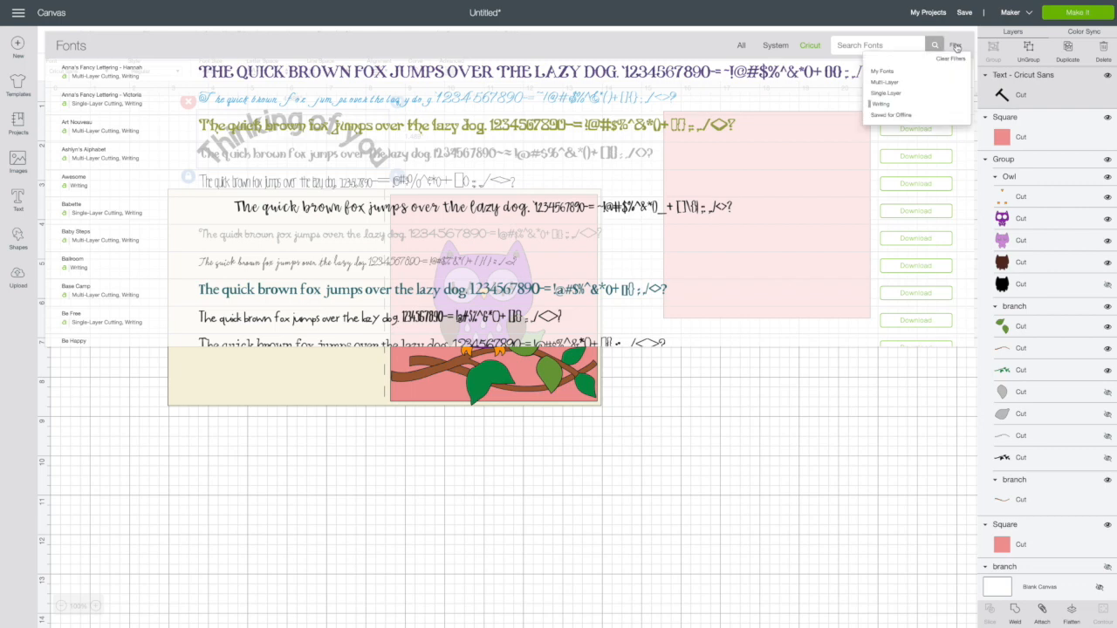
pyautogui.click(663, 43)
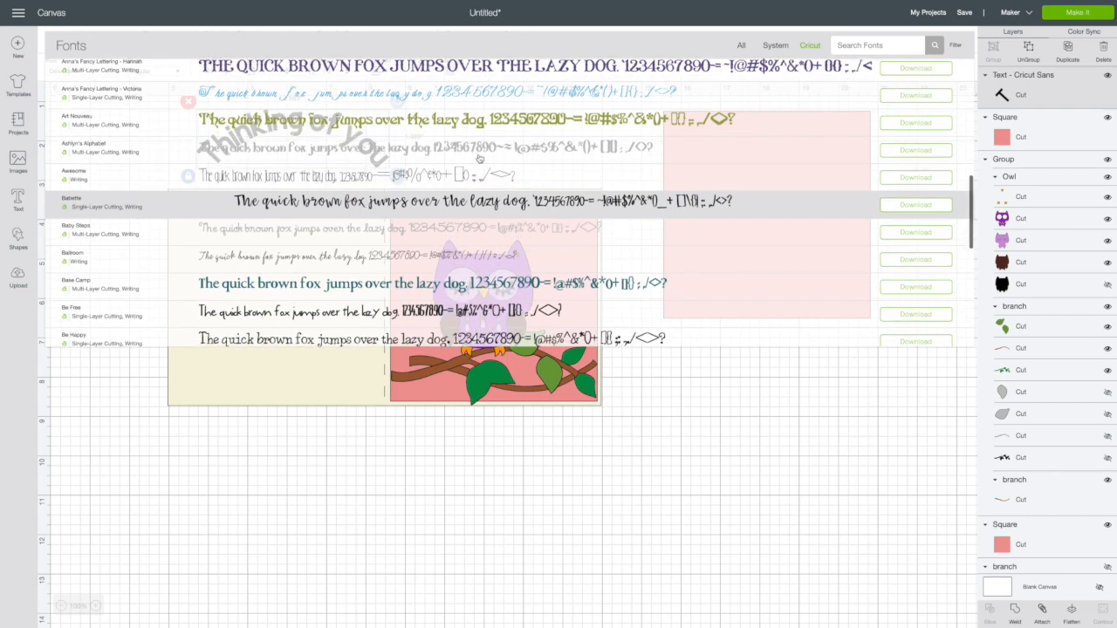
pyautogui.click(955, 45)
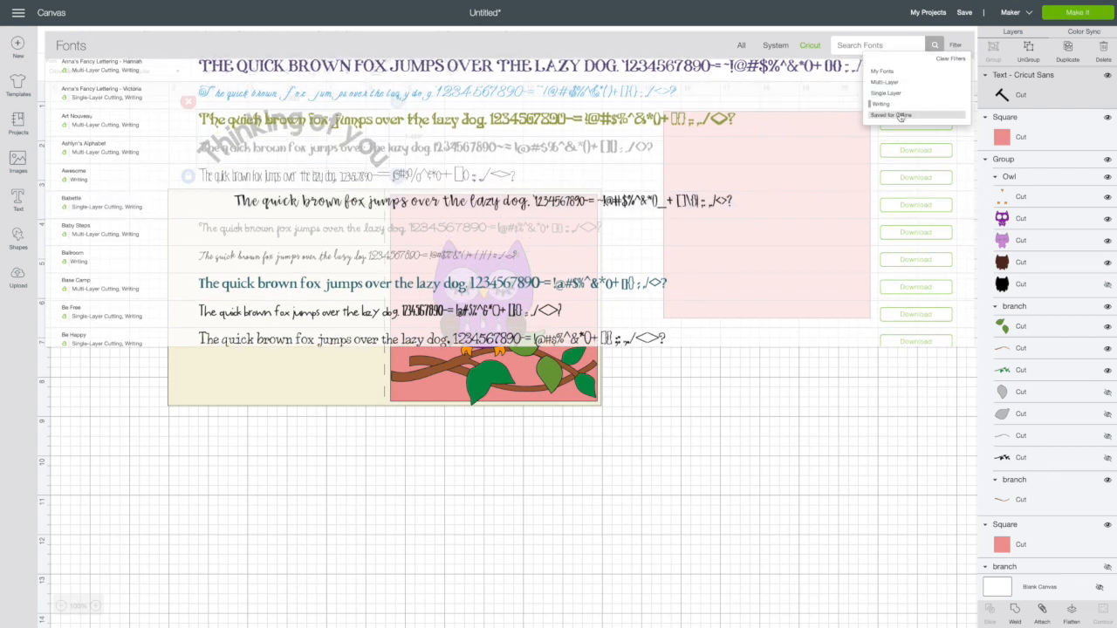
pyautogui.click(574, 39)
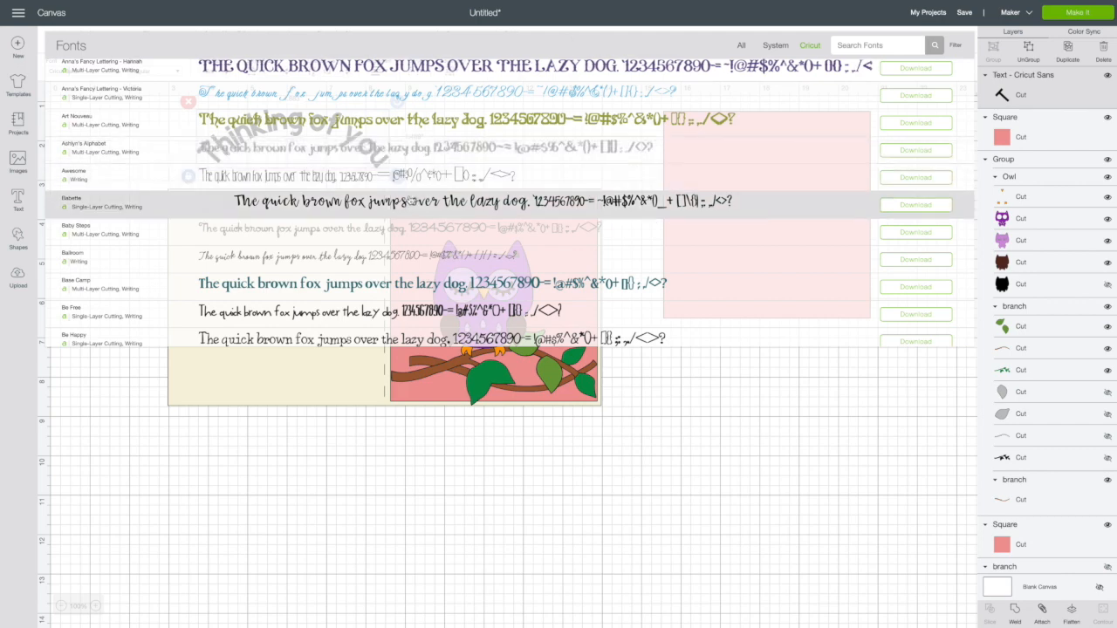
pyautogui.click(411, 201)
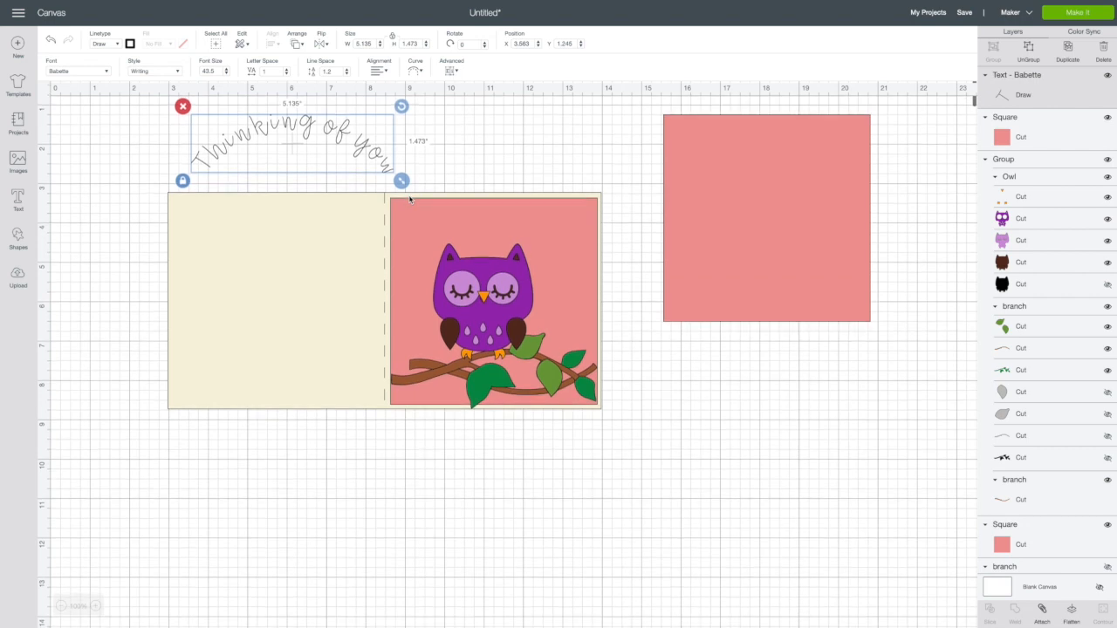
# Step: Move the curved text right, centering it roughly above the card's fold, and change its font to the writing font Chloe
pyautogui.moveTo(267, 138); pyautogui.dragTo(359, 134)
pyautogui.click(106, 70)
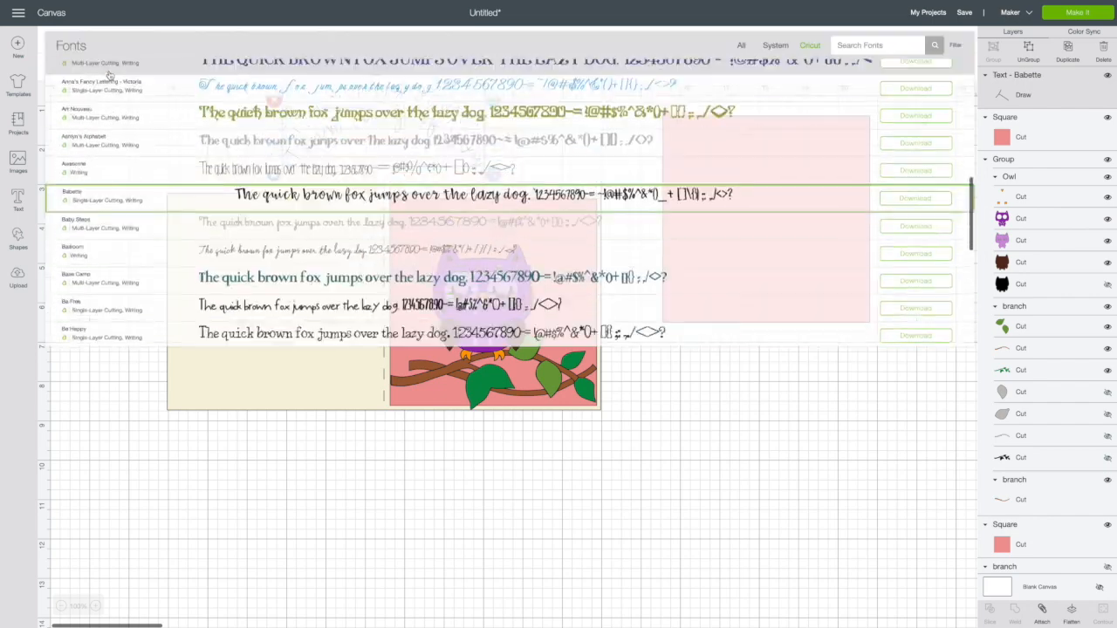
pyautogui.scroll(-5, 107, 174)
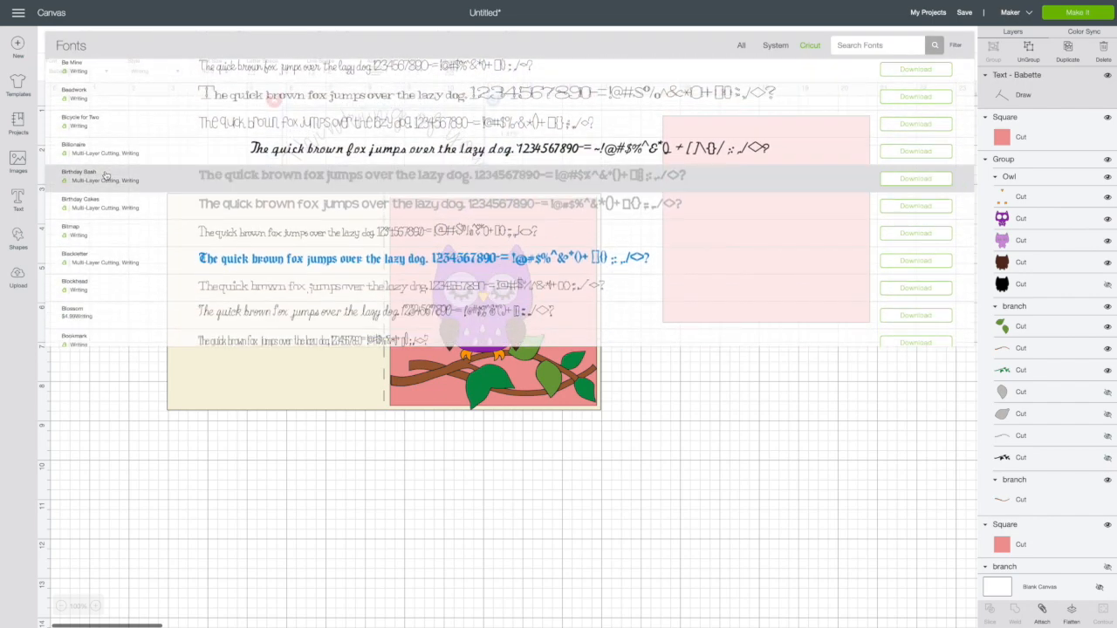
pyautogui.scroll(-1, 105, 175)
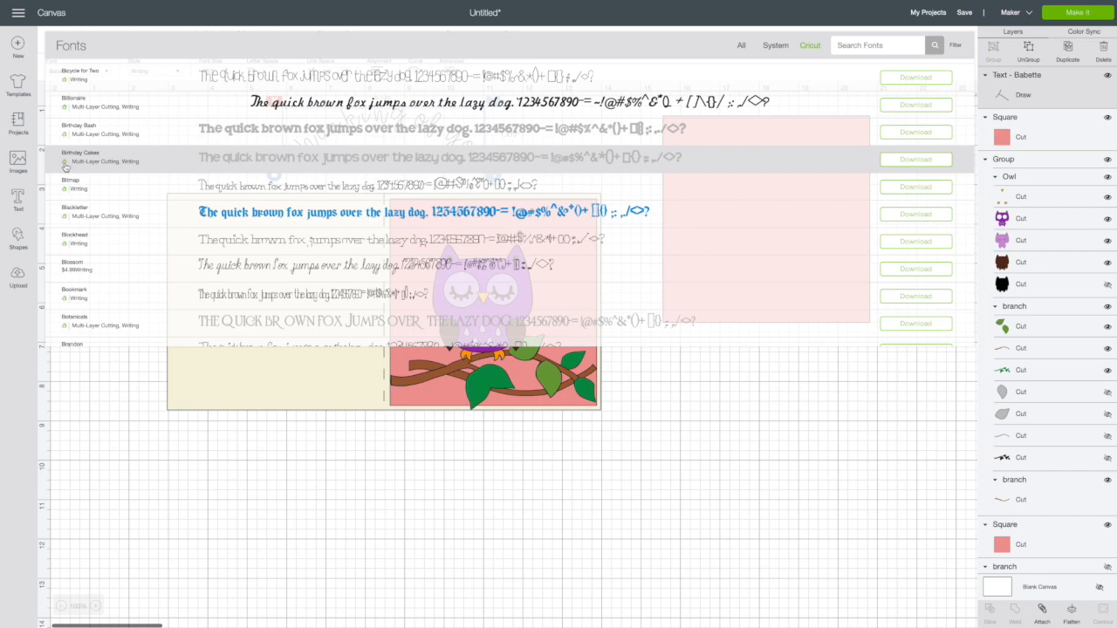
pyautogui.scroll(-1, 95, 210)
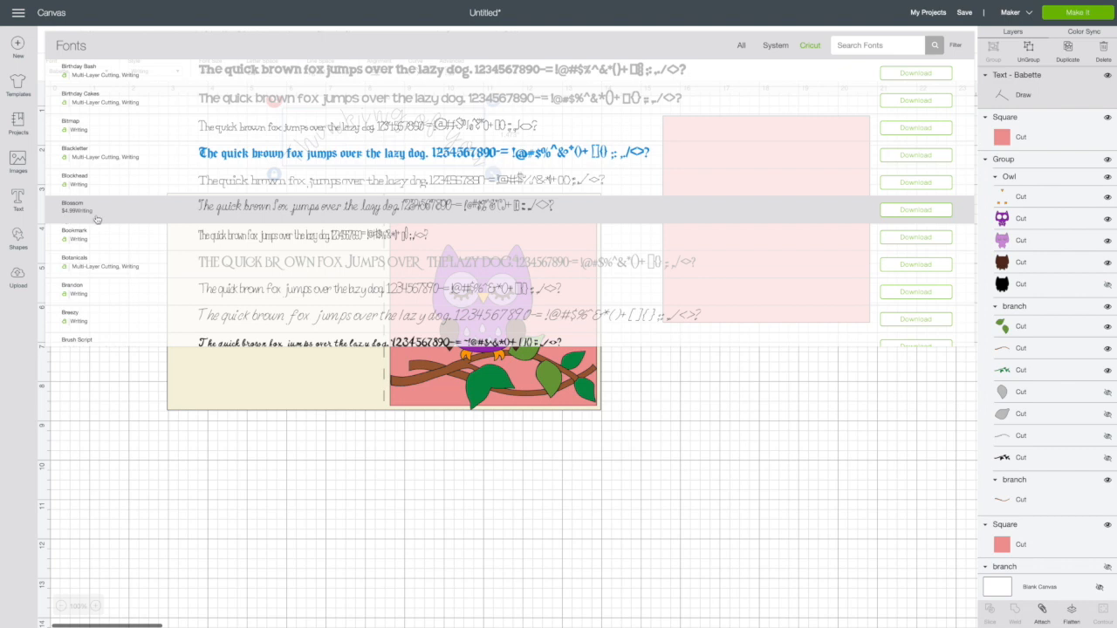
pyautogui.scroll(-2, 112, 215)
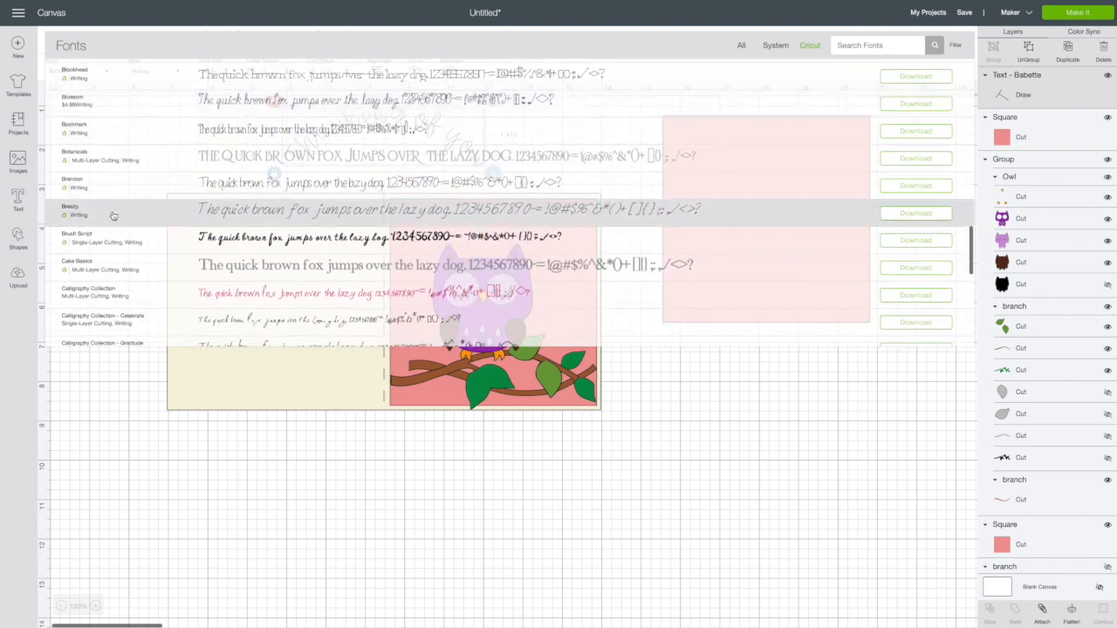
pyautogui.scroll(-4, 111, 215)
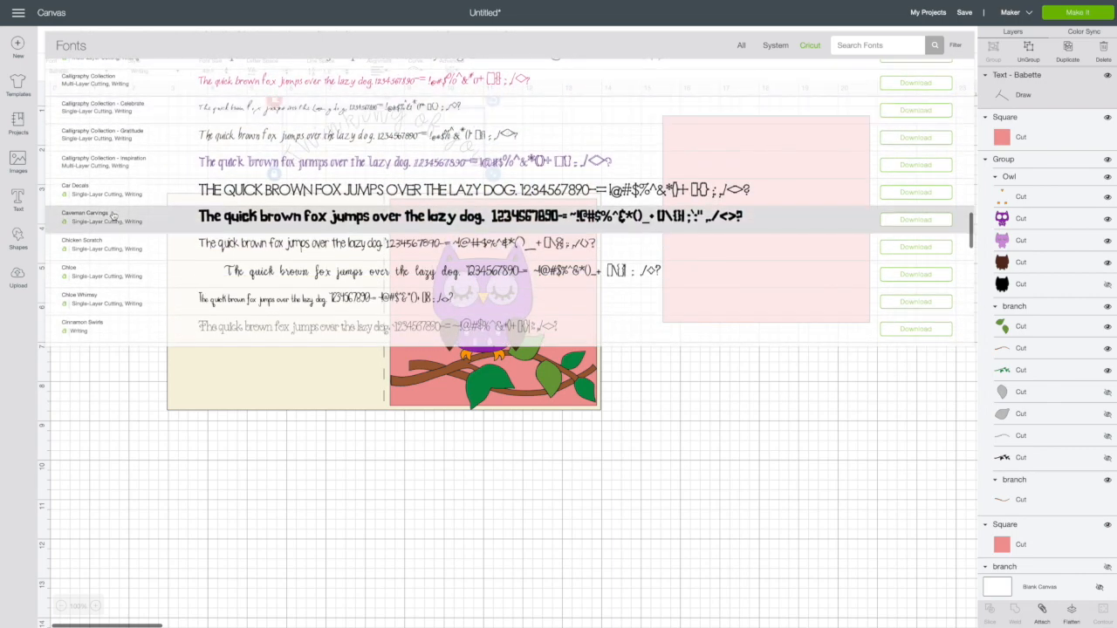
pyautogui.click(144, 270)
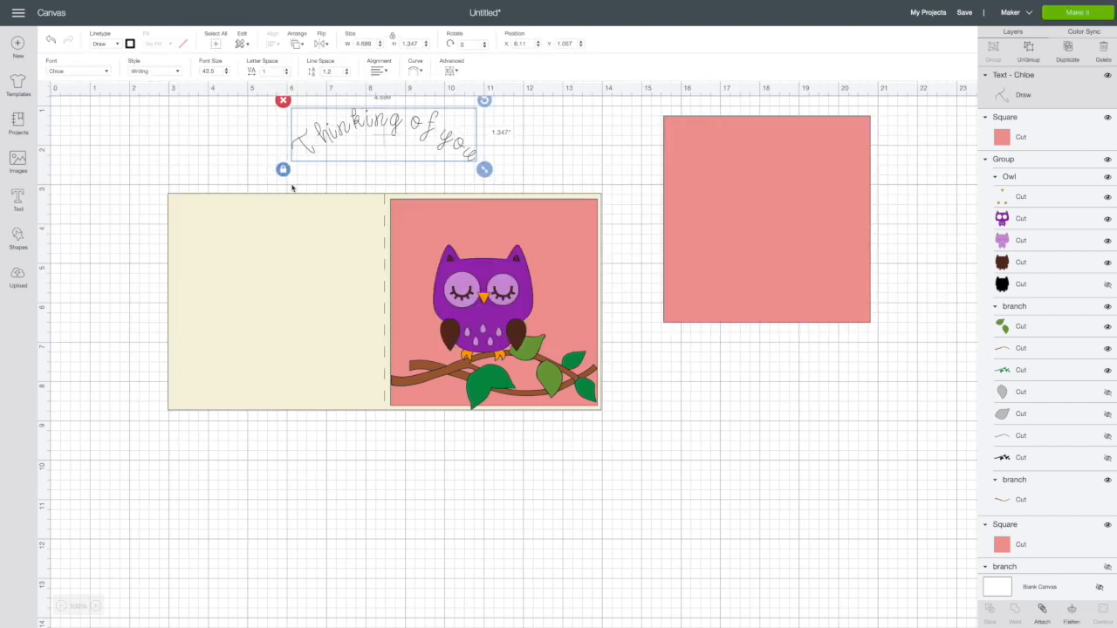
# Step: Place the curved text above the owl on the card front and change its font to the writing font DonJuan
pyautogui.moveTo(390, 122); pyautogui.dragTo(470, 222)
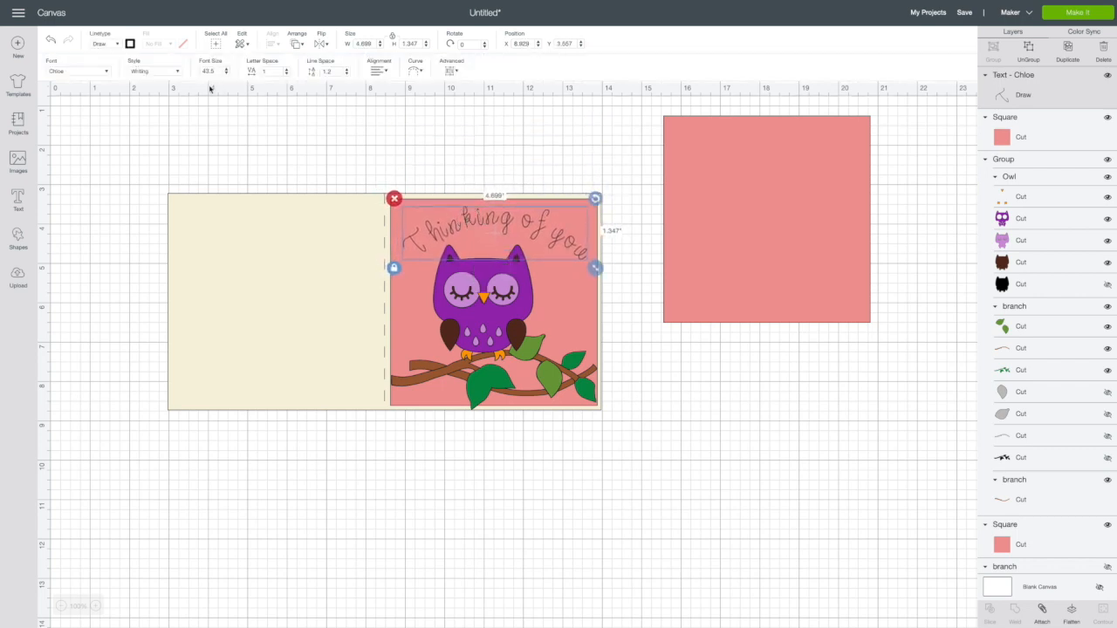
pyautogui.click(105, 70)
pyautogui.scroll(-10, 126, 151)
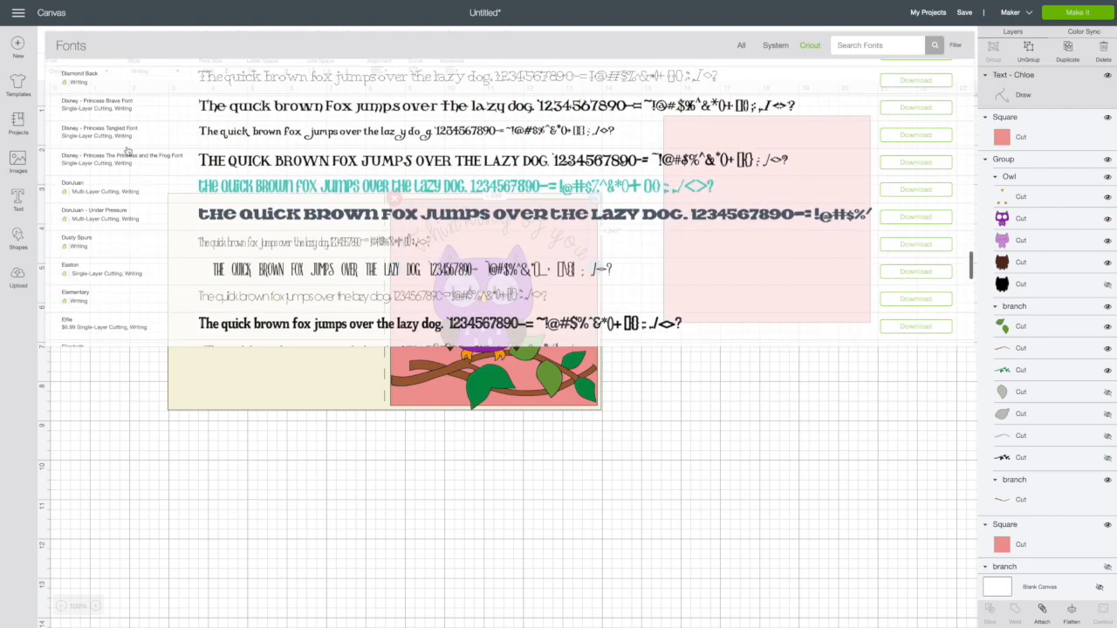
pyautogui.scroll(1, 127, 151)
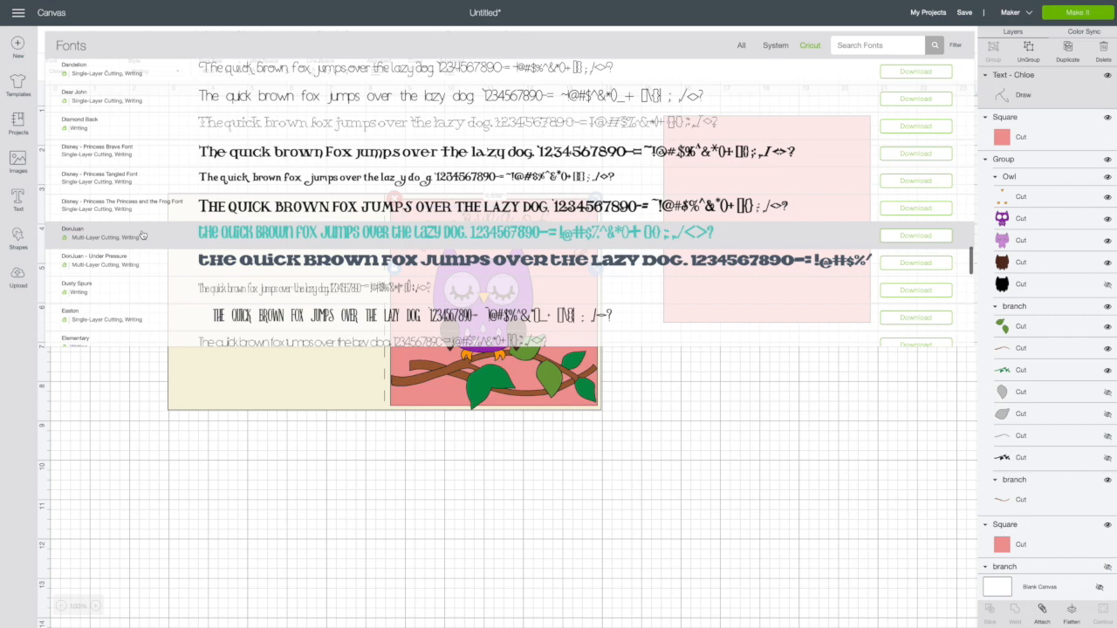
pyautogui.click(142, 235)
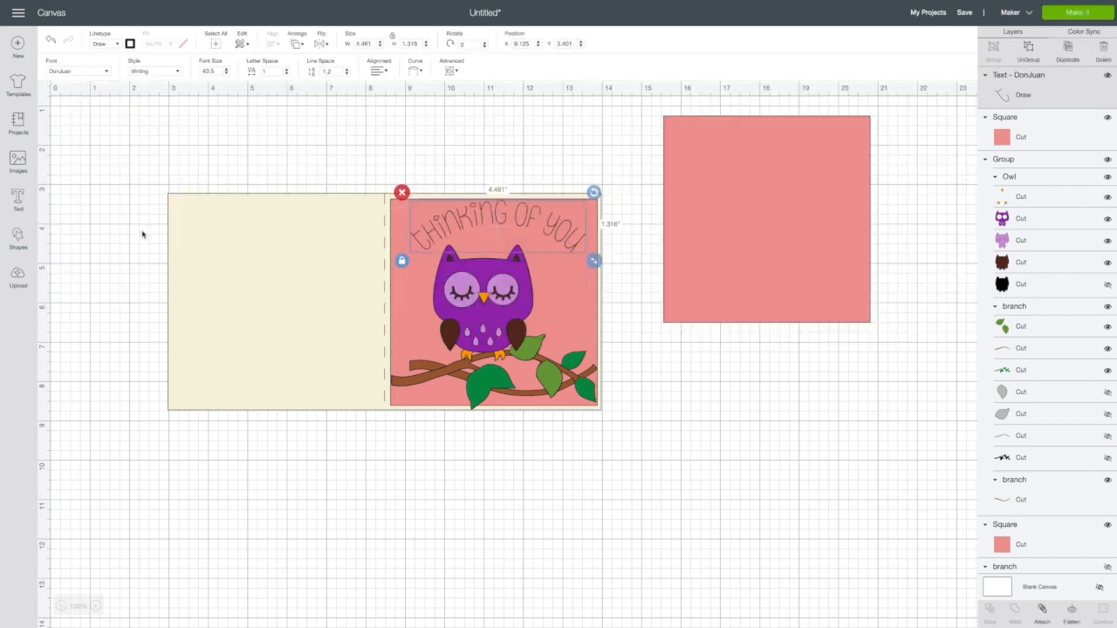
pyautogui.moveTo(520, 214); pyautogui.dragTo(520, 222)
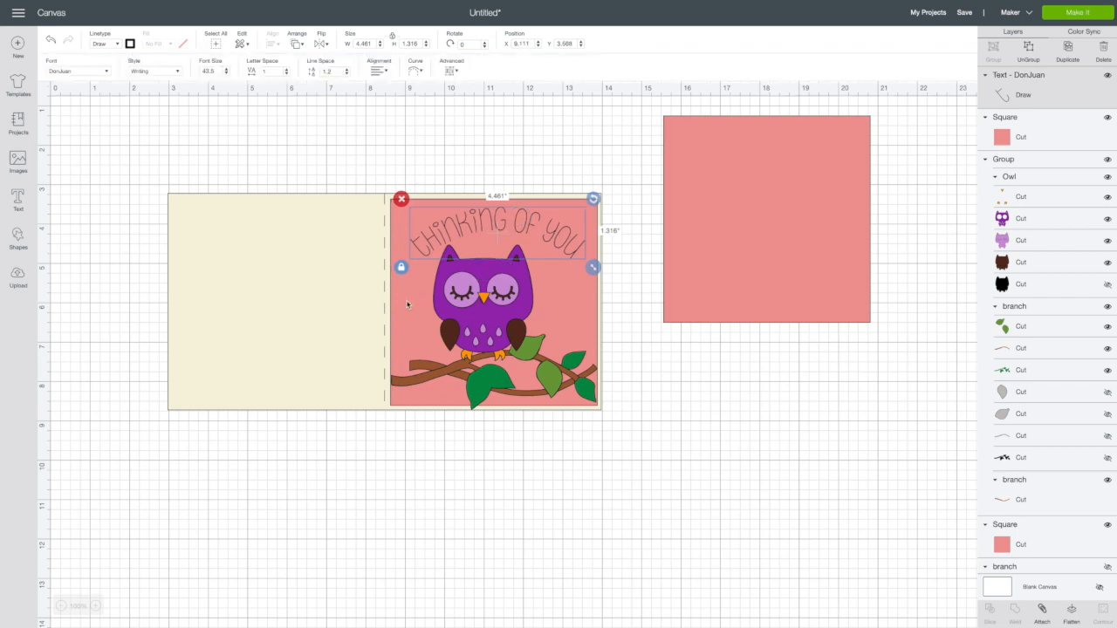
pyautogui.scroll(-1, 407, 304)
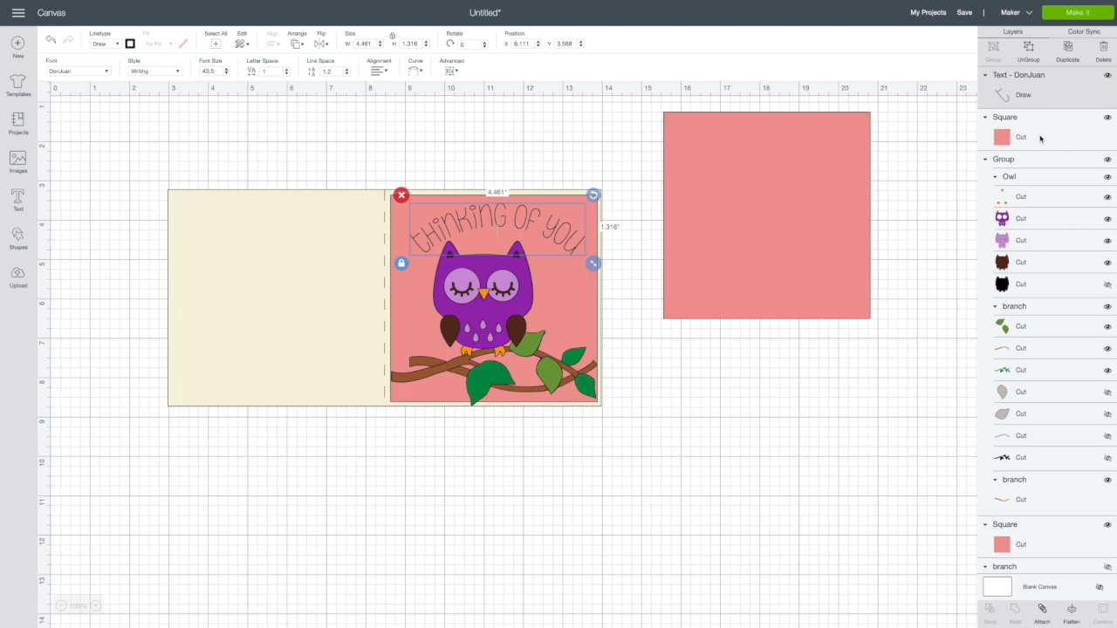
pyautogui.rightClick(1041, 138)
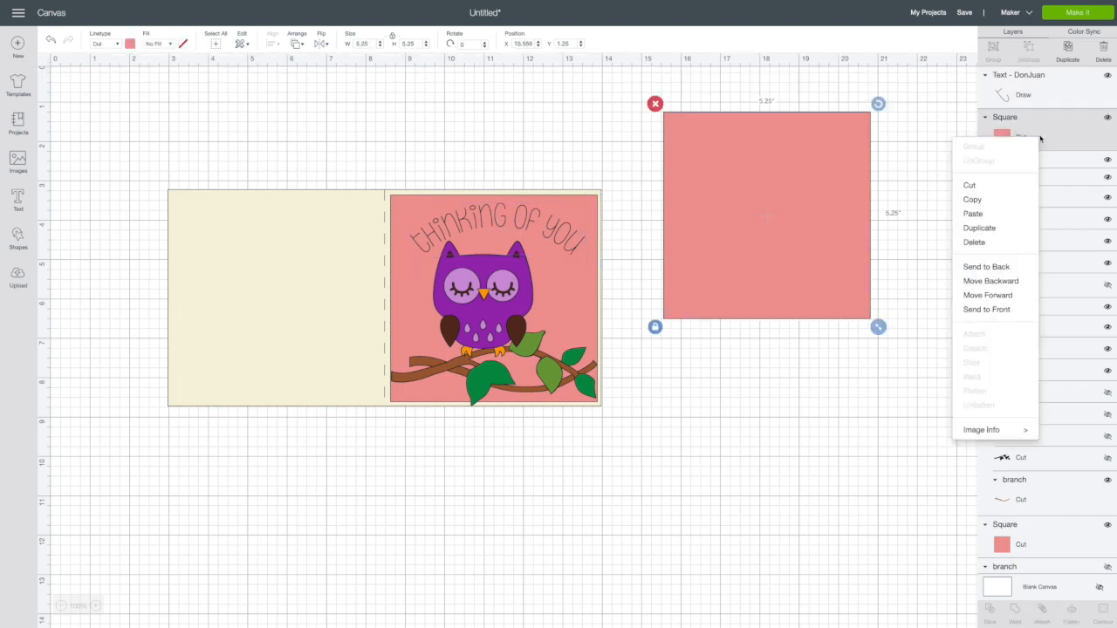
pyautogui.click(777, 355)
pyautogui.click(539, 218)
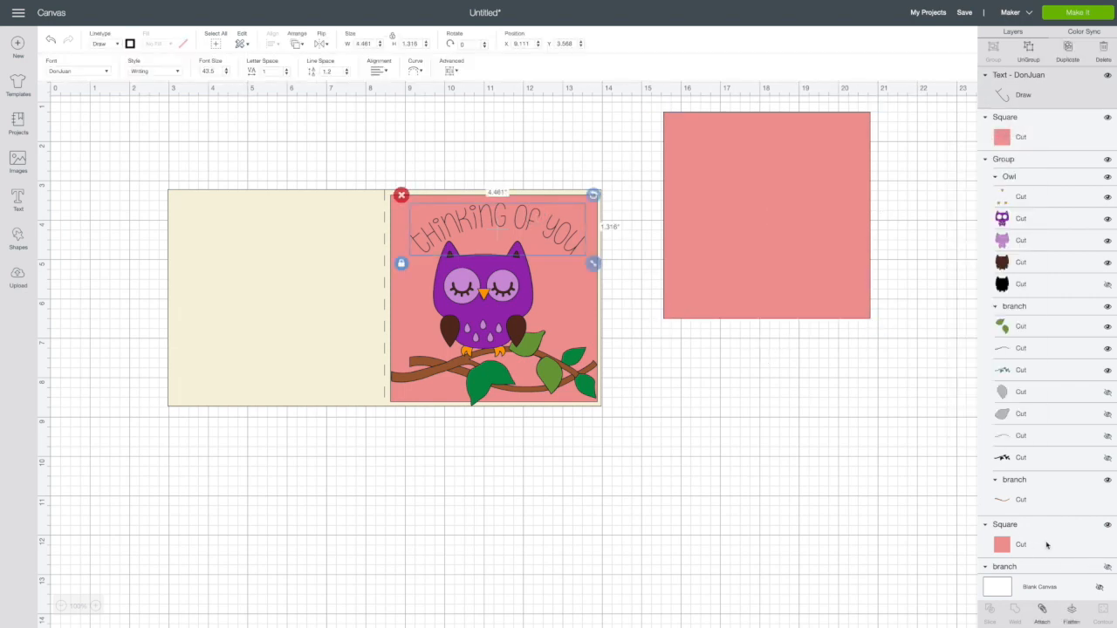
pyautogui.rightClick(1040, 543)
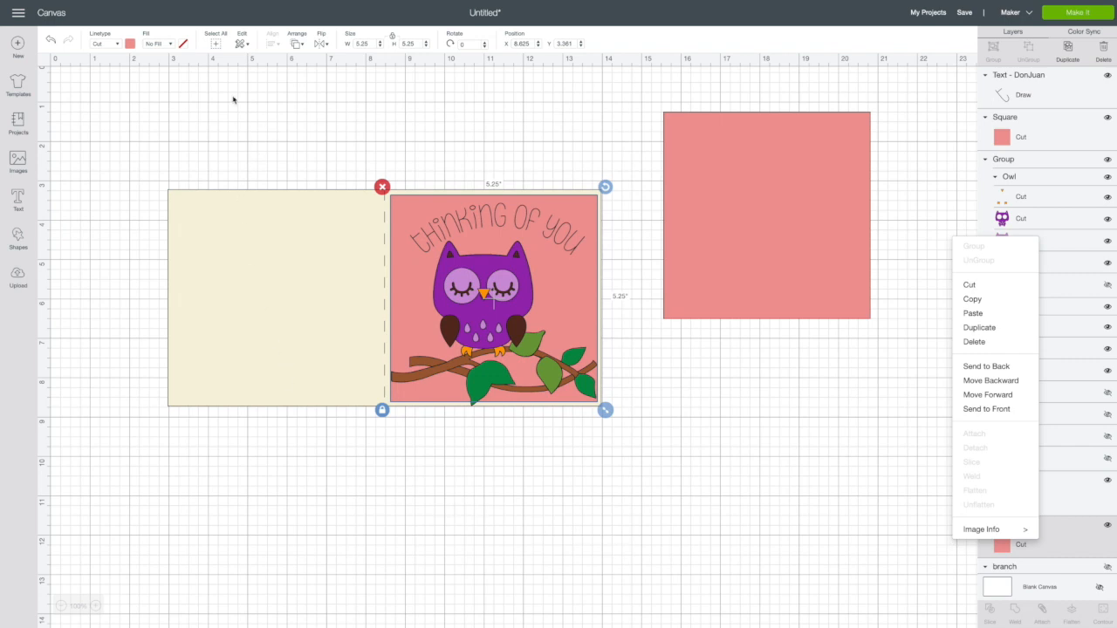
pyautogui.click(302, 47)
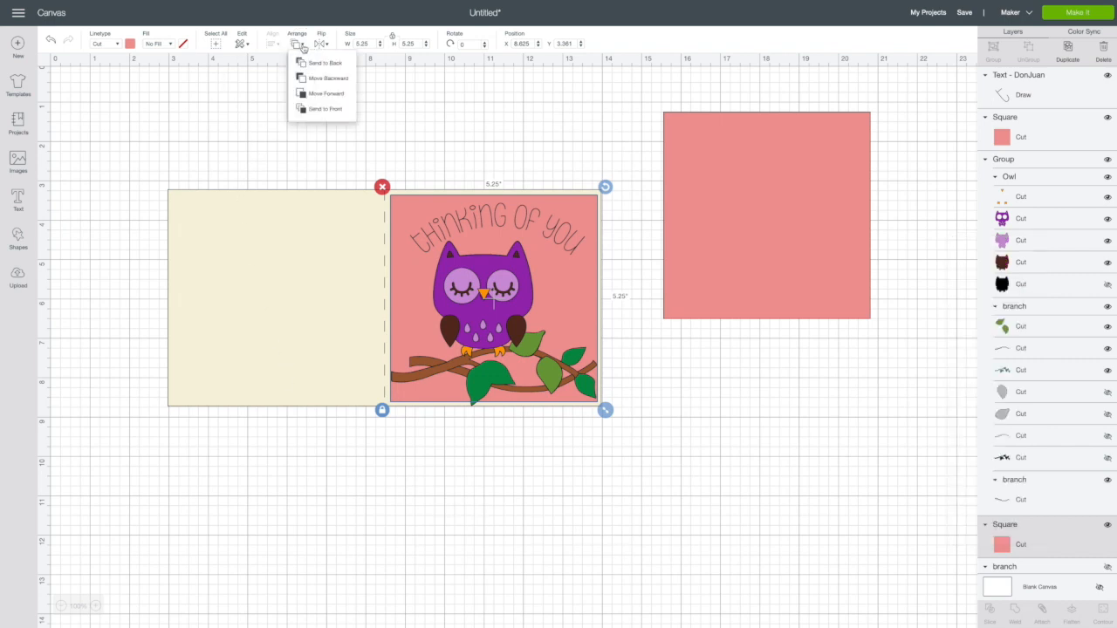
pyautogui.click(500, 172)
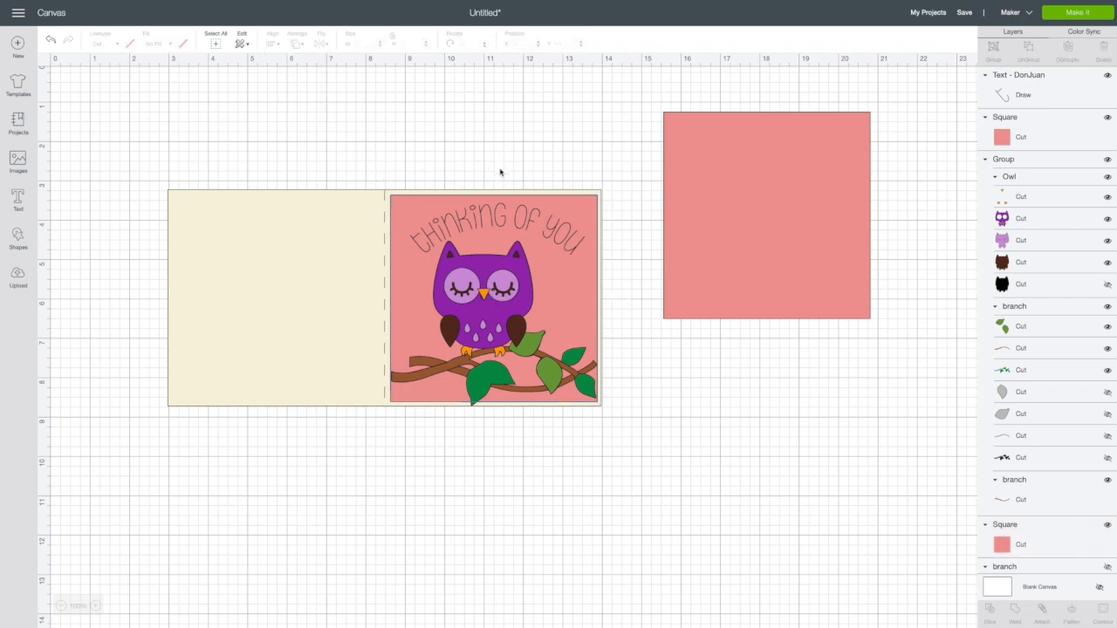
# Step: Move the card base and owl group down, away from the front salmon square, and place the curved text near the square's upper edge
pyautogui.moveTo(319, 244); pyautogui.dragTo(311, 431)
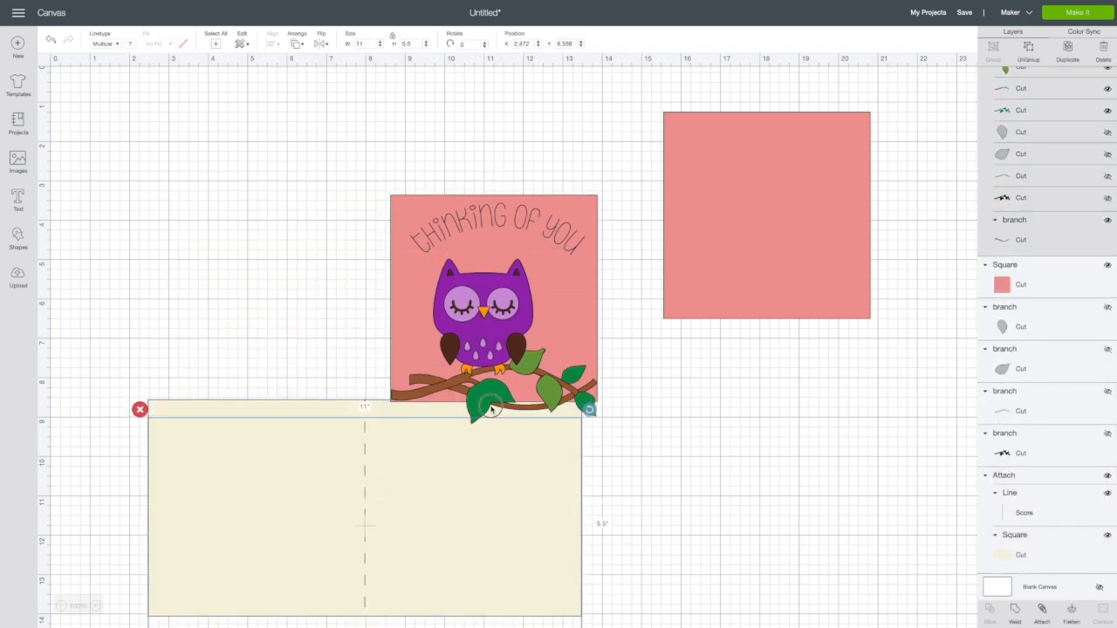
pyautogui.moveTo(496, 321); pyautogui.dragTo(465, 573)
pyautogui.moveTo(501, 369); pyautogui.dragTo(402, 301)
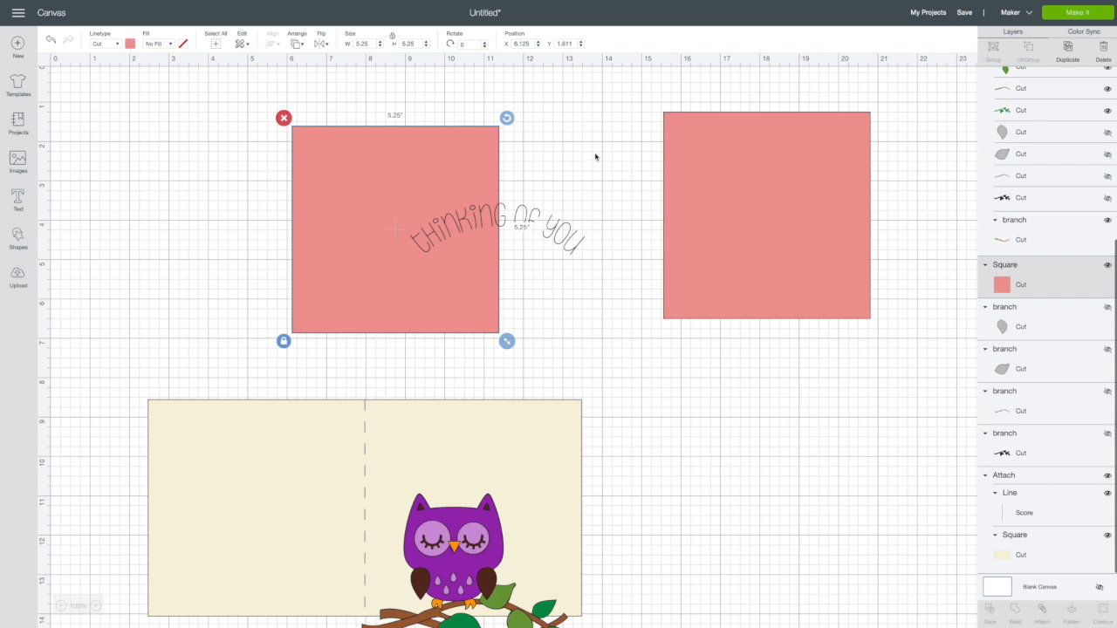
pyautogui.moveTo(557, 225); pyautogui.dragTo(457, 157)
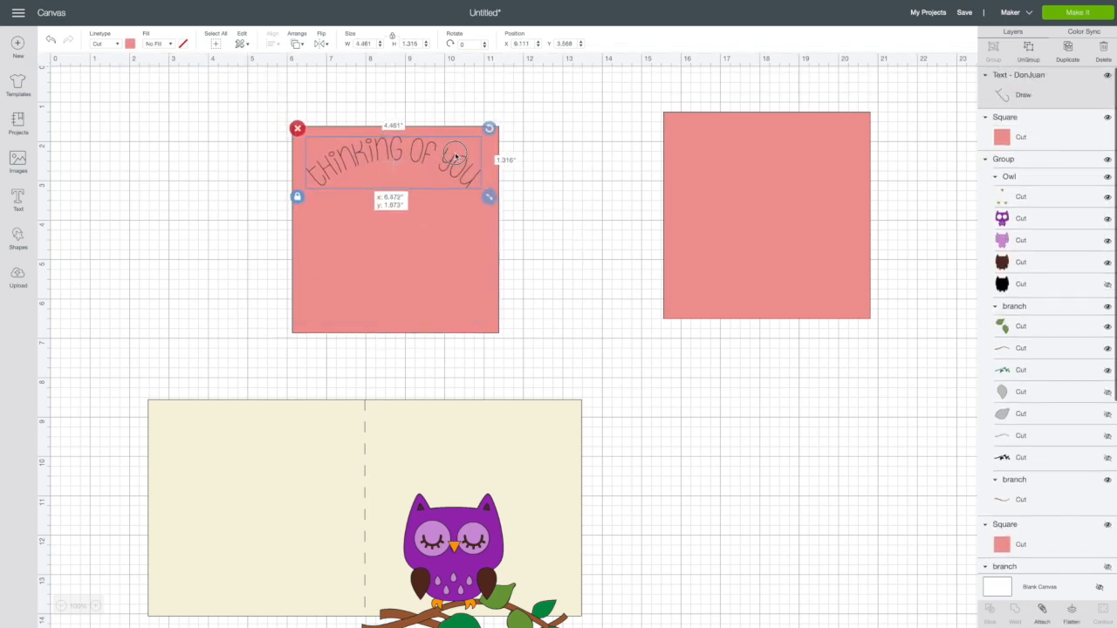
# Step: Center the curved text vertically and horizontally on the salmon square, and align it to the square's top edge
pyautogui.click(253, 156)
pyautogui.click(273, 109)
pyautogui.moveTo(535, 335); pyautogui.dragTo(536, 352)
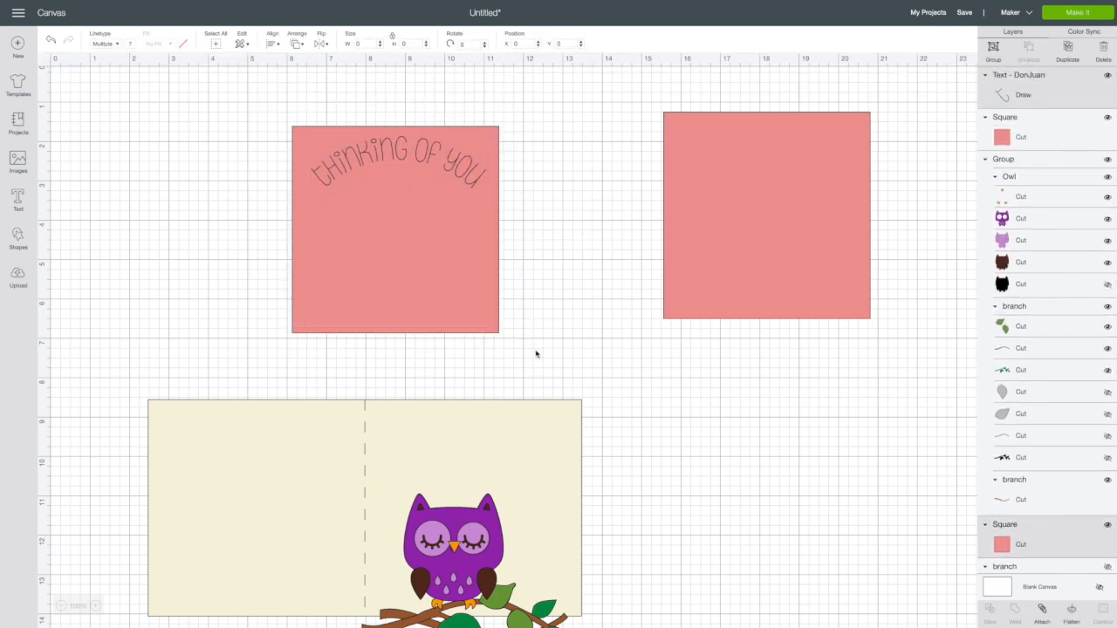
pyautogui.click(277, 43)
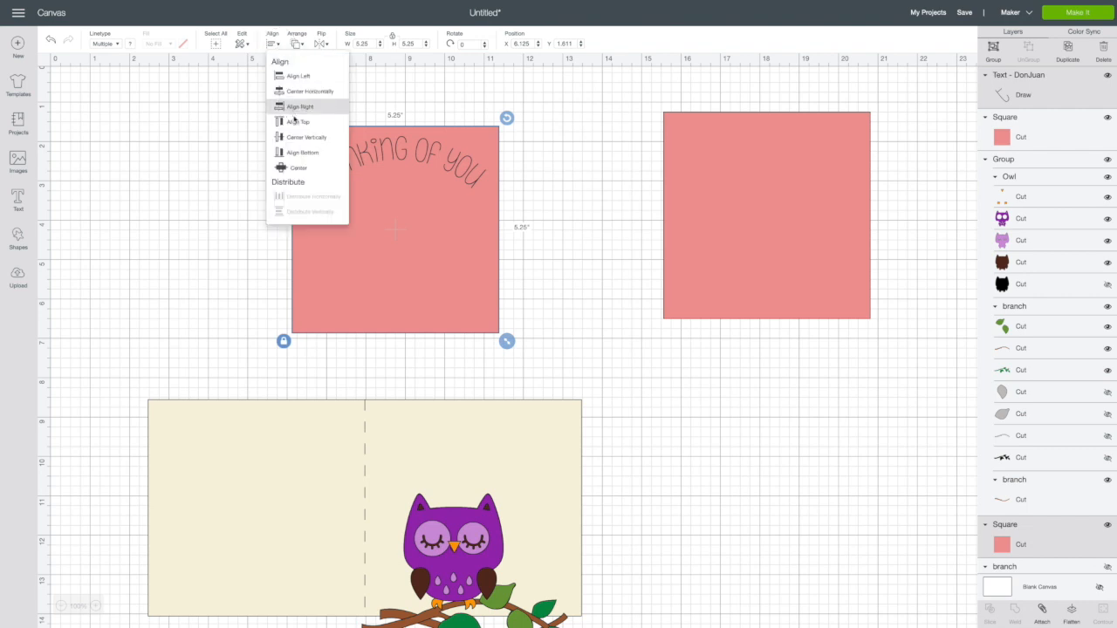
pyautogui.click(294, 138)
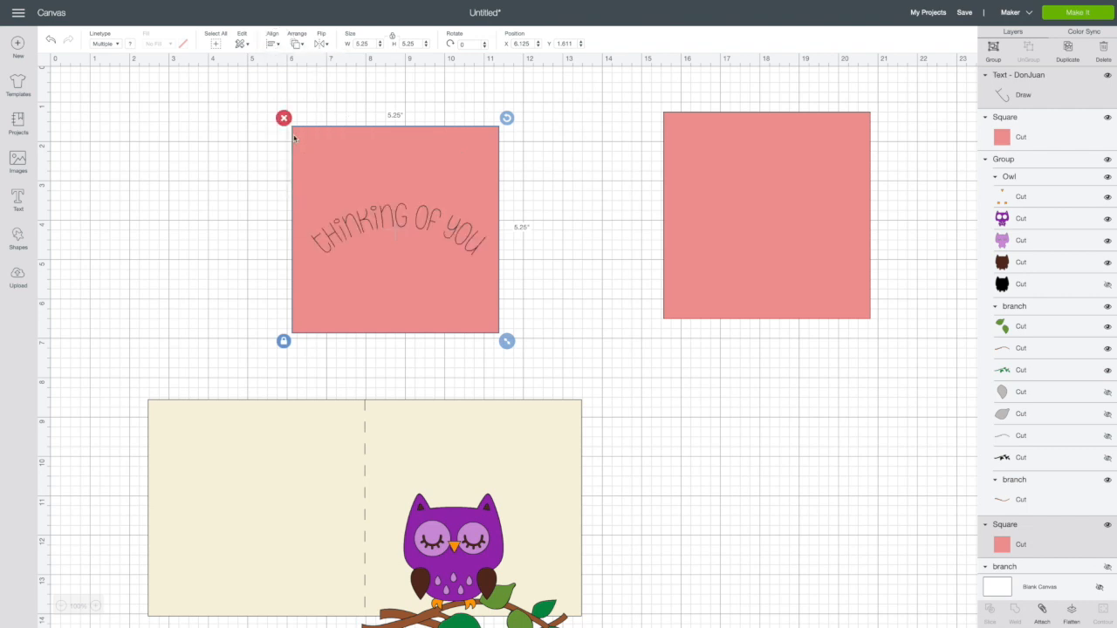
pyautogui.click(276, 43)
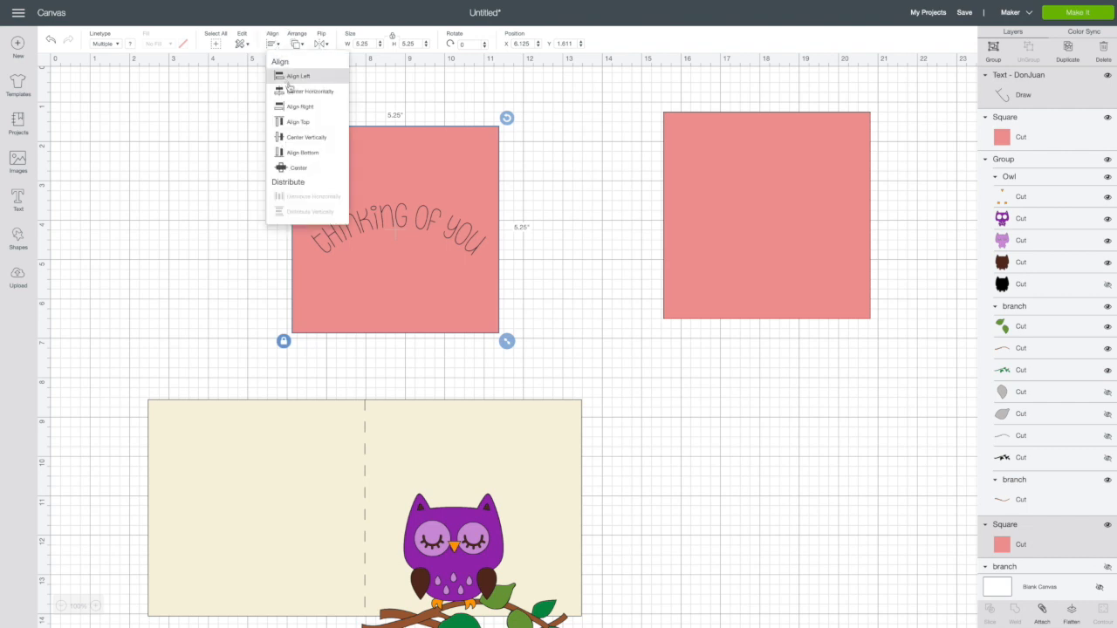
pyautogui.click(292, 91)
pyautogui.click(297, 44)
pyautogui.click(274, 43)
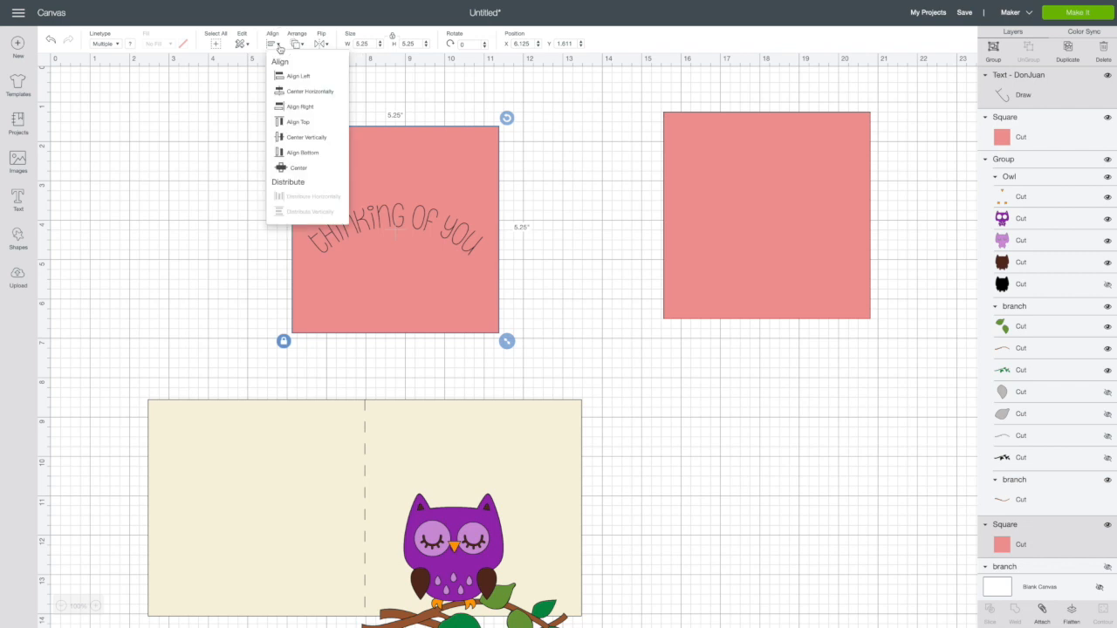
pyautogui.click(280, 128)
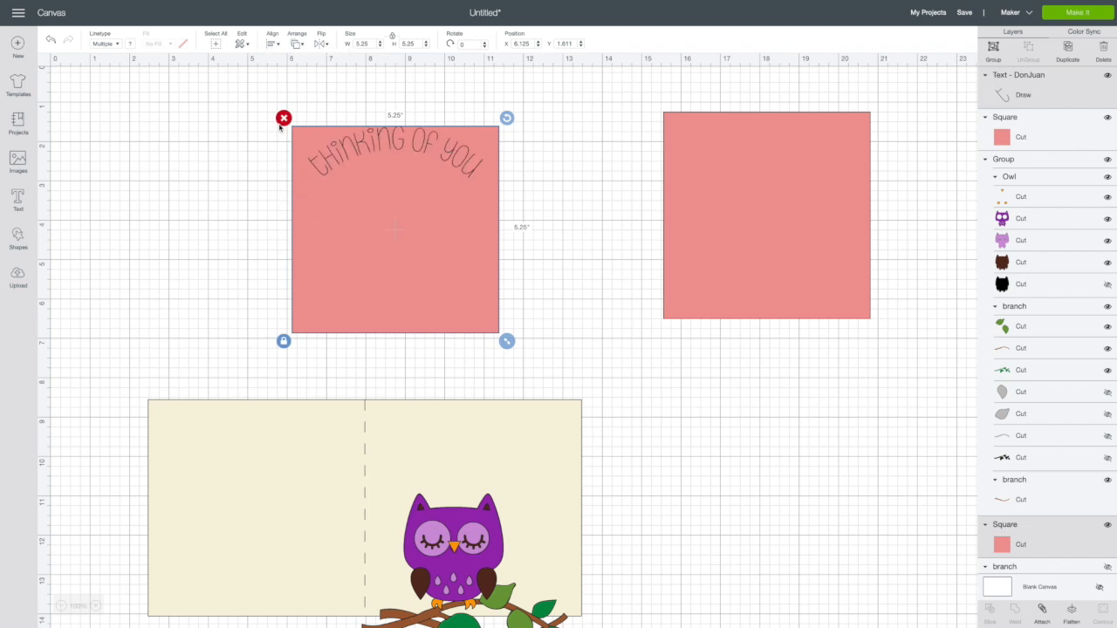
# Step: Leave a small margin between the curved text and the square's top edge, and center the two horizontally again
pyautogui.moveTo(392, 144)
pyautogui.mouseDown()
pyautogui.moveTo(393, 134)
pyautogui.moveTo(391, 156)
pyautogui.mouseUp()
pyautogui.click(543, 164)
pyautogui.moveTo(242, 110); pyautogui.dragTo(586, 325)
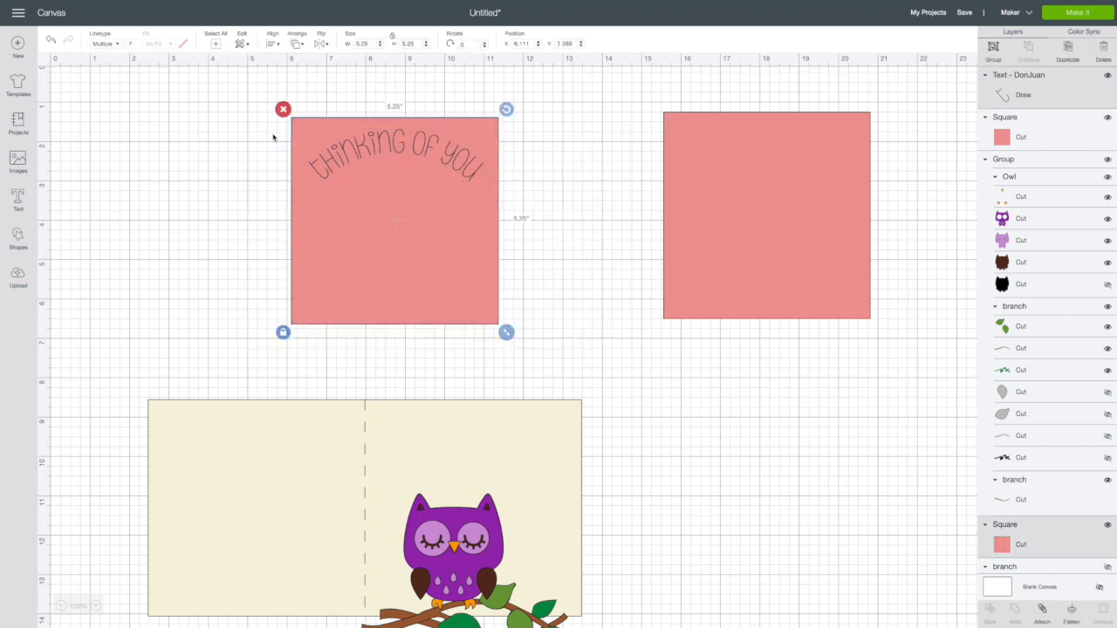
pyautogui.click(272, 44)
pyautogui.click(285, 92)
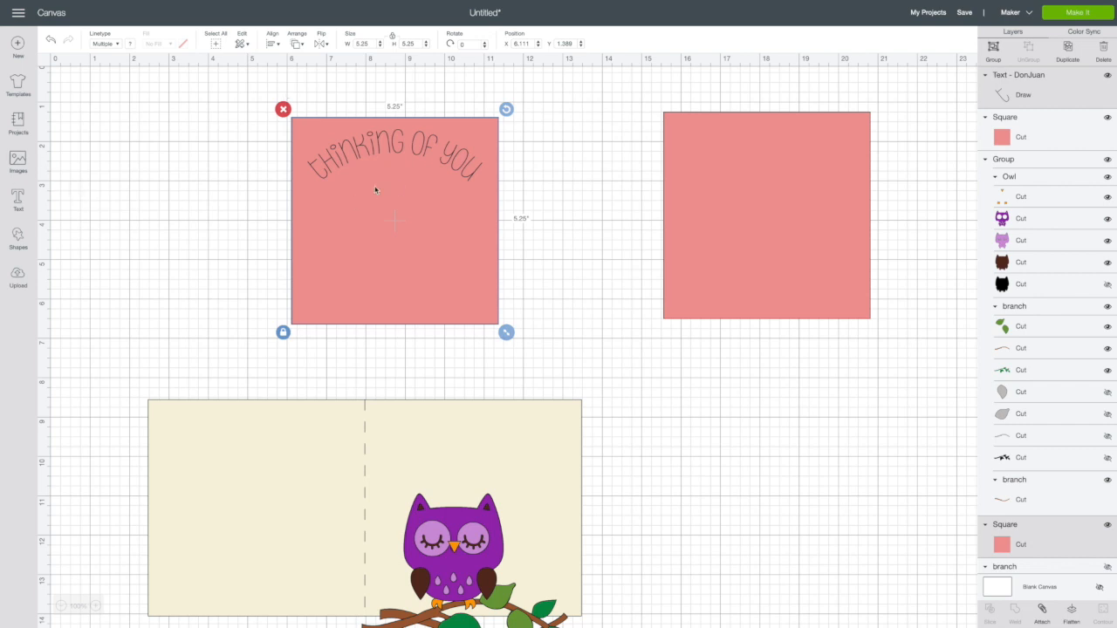
# Step: Attach the curved text to the salmon square and move the attached piece onto the right half of the card base
pyautogui.click(1044, 613)
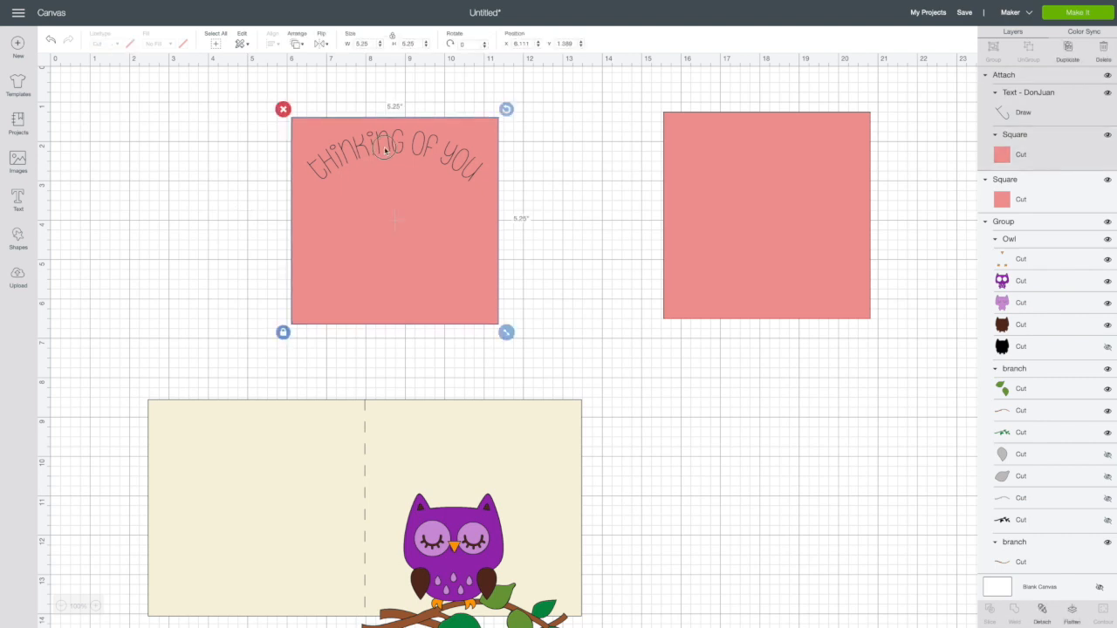
pyautogui.moveTo(385, 150); pyautogui.dragTo(509, 457)
# Step: Bring the owl group to the front and move it up onto the salmon square, below the curved text
pyautogui.click(432, 611)
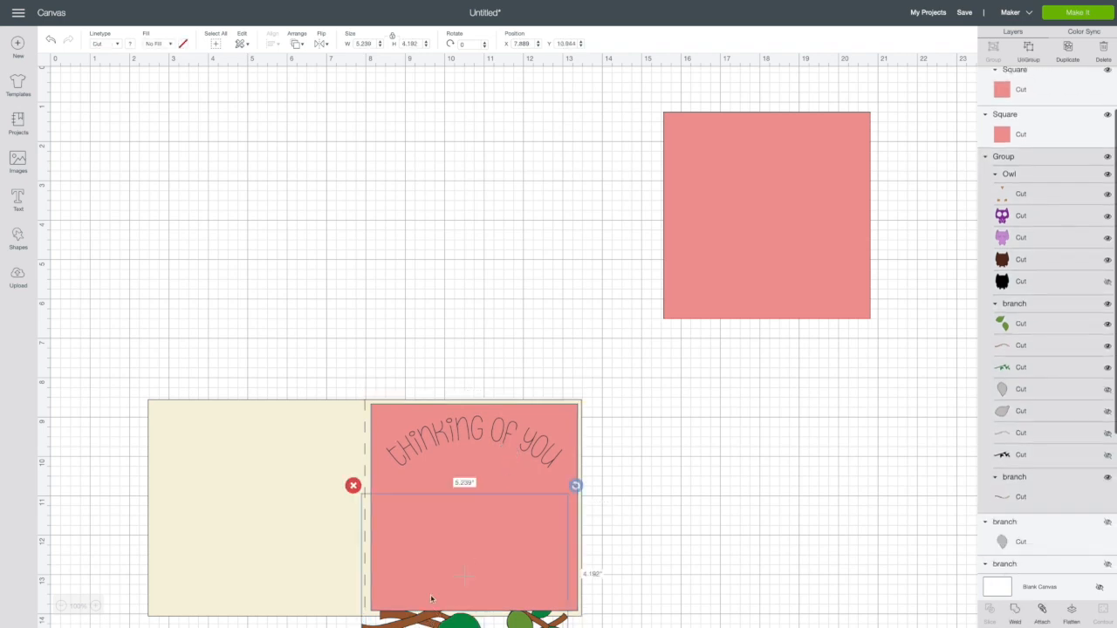
pyautogui.click(298, 44)
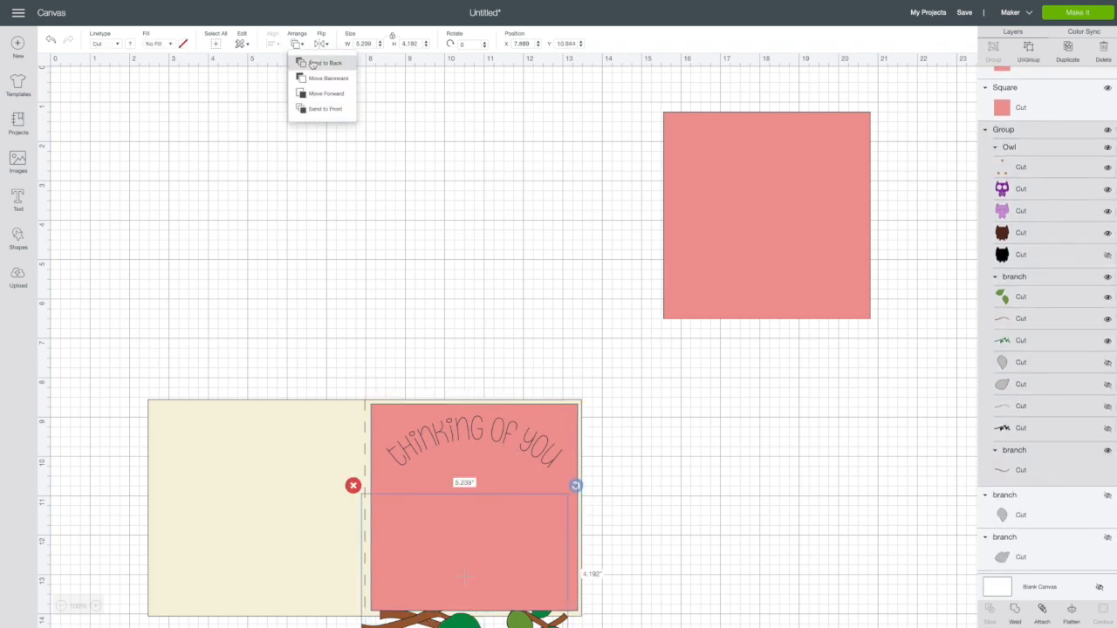
pyautogui.click(315, 109)
pyautogui.moveTo(477, 565); pyautogui.dragTo(482, 524)
# Step: Move the whole assembled card to the upper part of the canvas and bring the spare salmon square closer to it
pyautogui.moveTo(115, 357); pyautogui.dragTo(619, 616)
pyautogui.moveTo(352, 518); pyautogui.dragTo(300, 269)
pyautogui.click(646, 332)
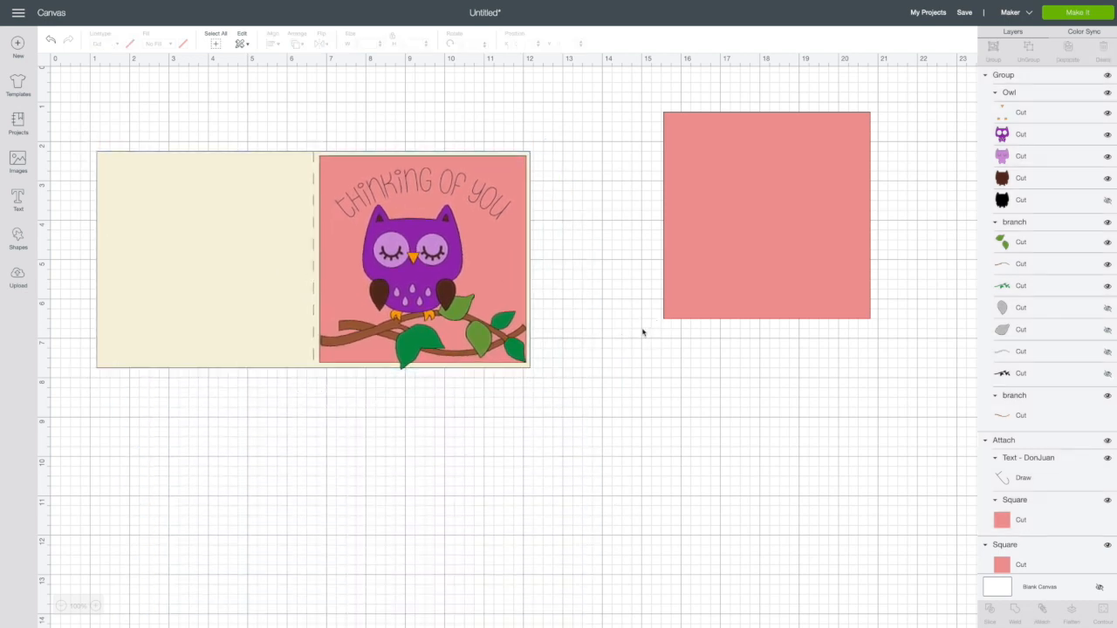
pyautogui.moveTo(774, 203); pyautogui.dragTo(643, 212)
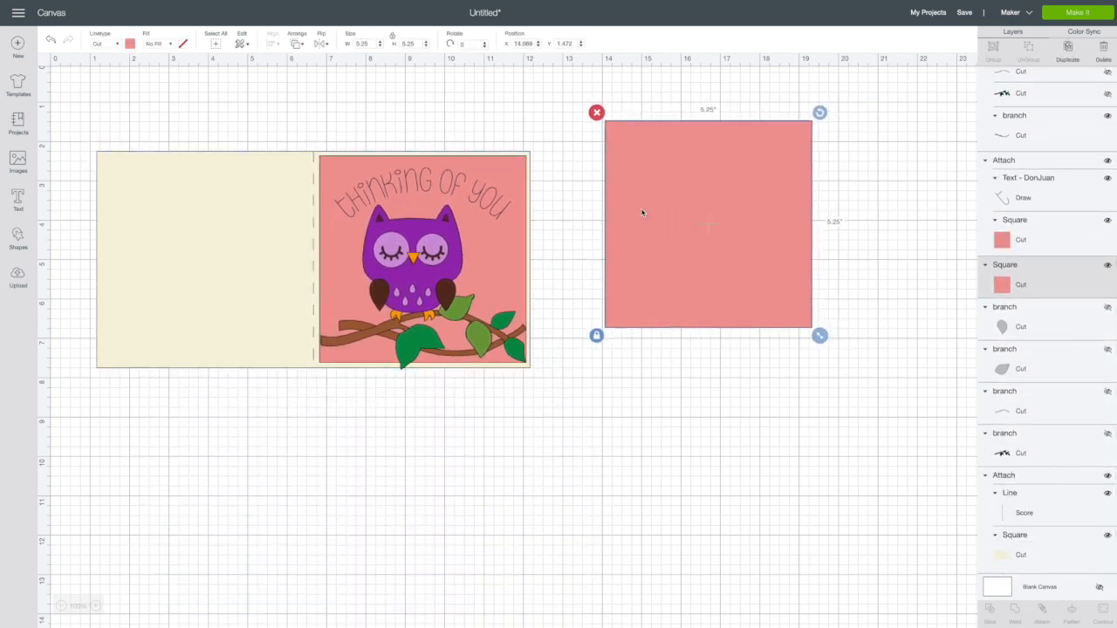
# Step: Add a new text box to the canvas
pyautogui.click(19, 200)
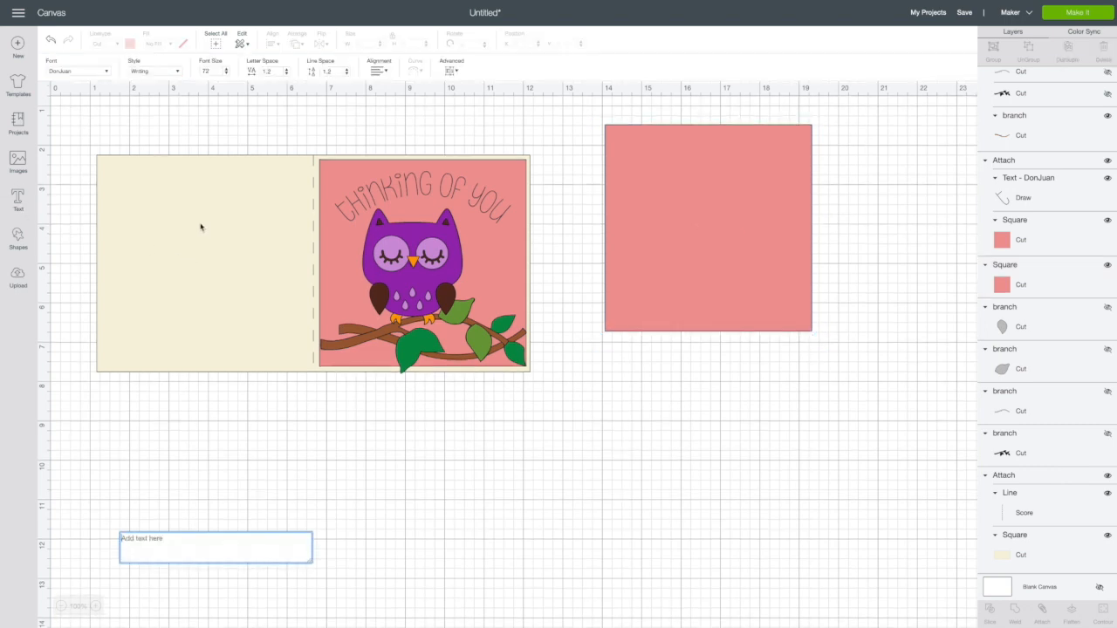
pyautogui.write('Hope')
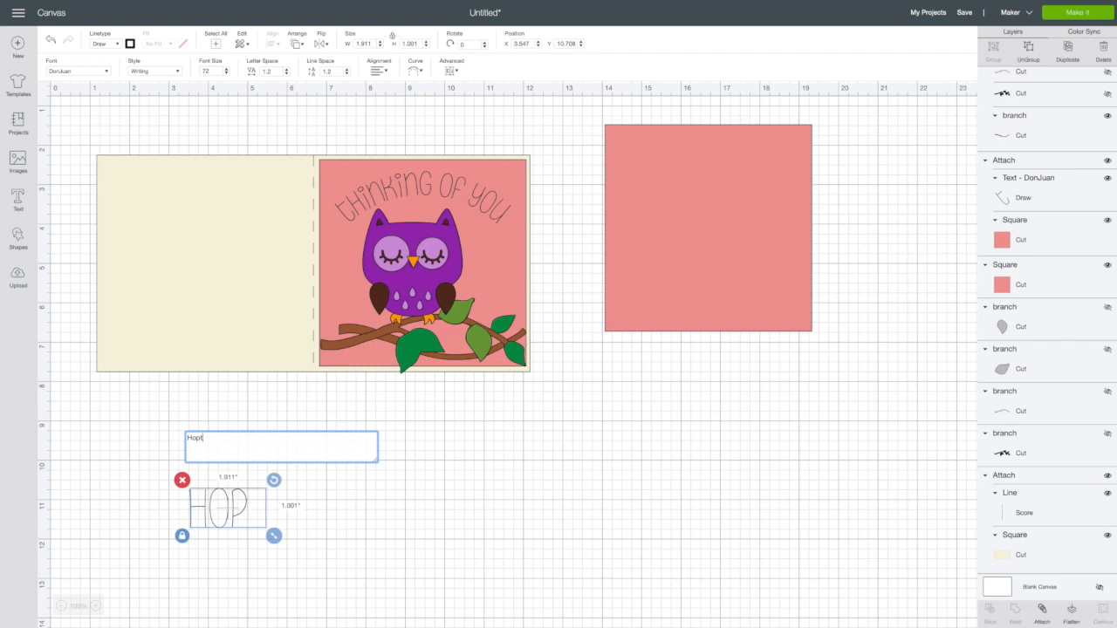
pyautogui.press('BackSpace')
pyautogui.press('BackSpace')
pyautogui.press('BackSpace')
pyautogui.press('BackSpace')
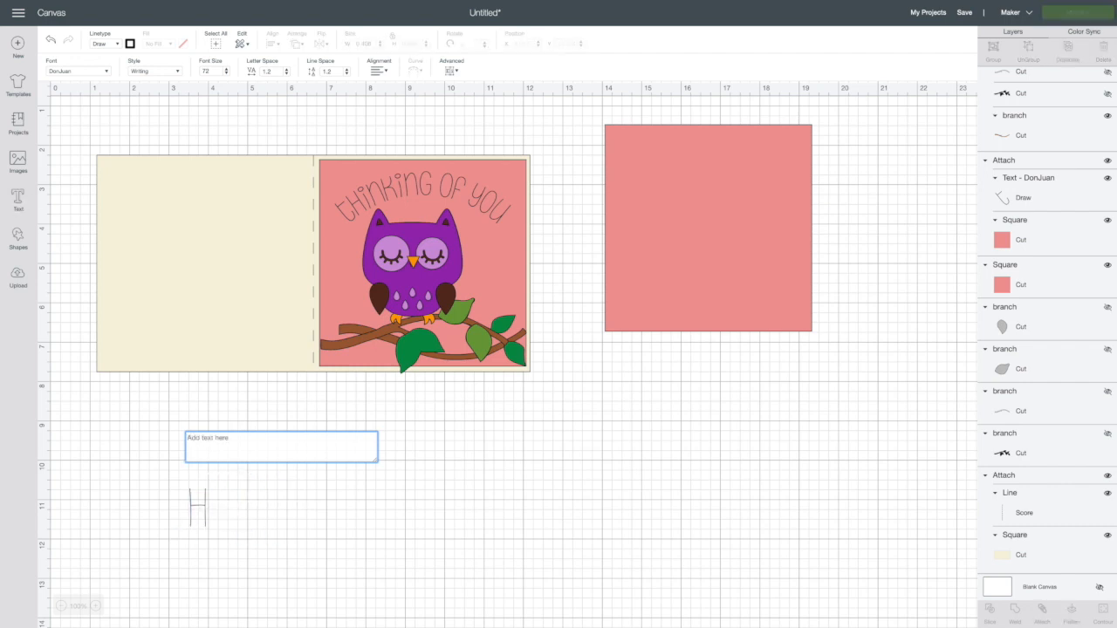
pyautogui.write('I gop')
pyautogui.press('BackSpace')
pyautogui.press('BackSpace')
pyautogui.press('BackSpace')
pyautogui.press('BackSpace')
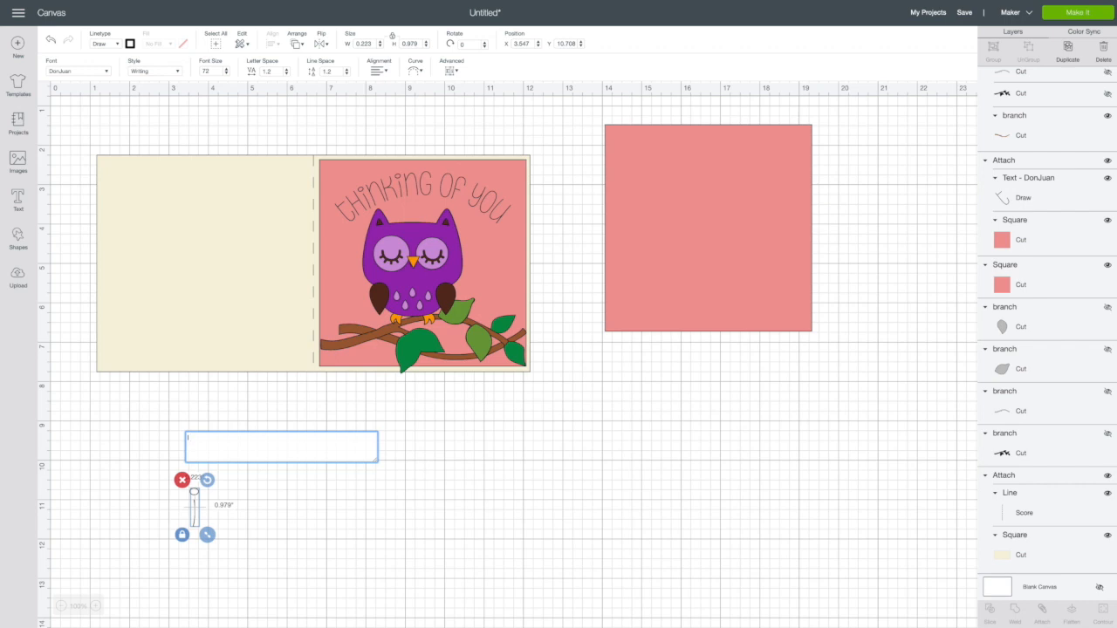
pyautogui.press('BackSpace')
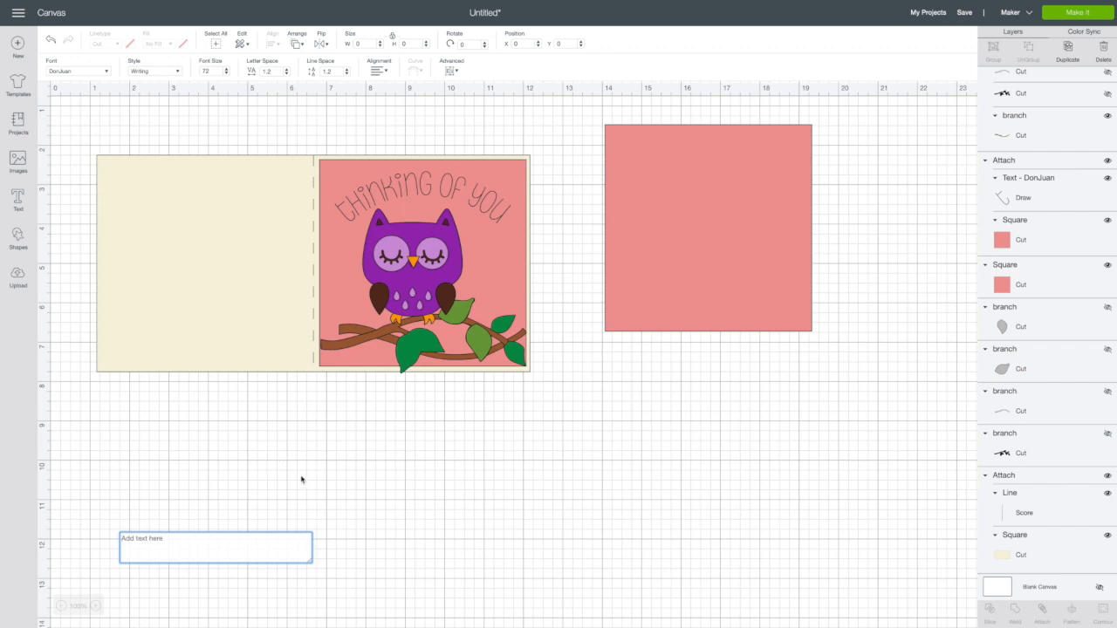
# Step: Enter the message "I hope you're having a wonderful Day!" in the new text box, split over four lines
pyautogui.write('I hope you')
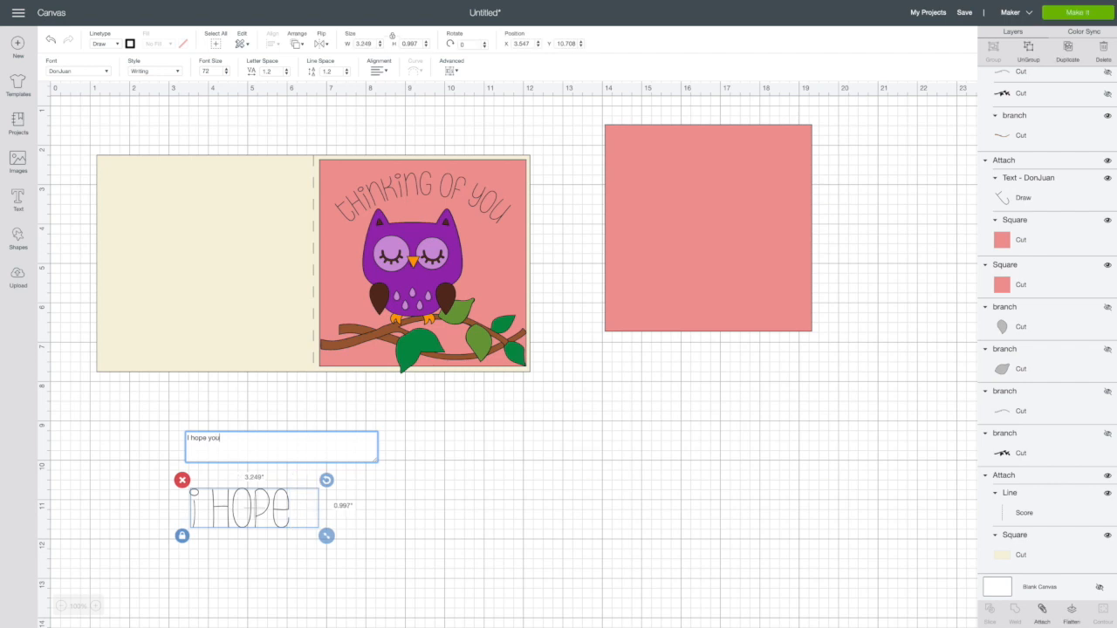
pyautogui.write("'re ")
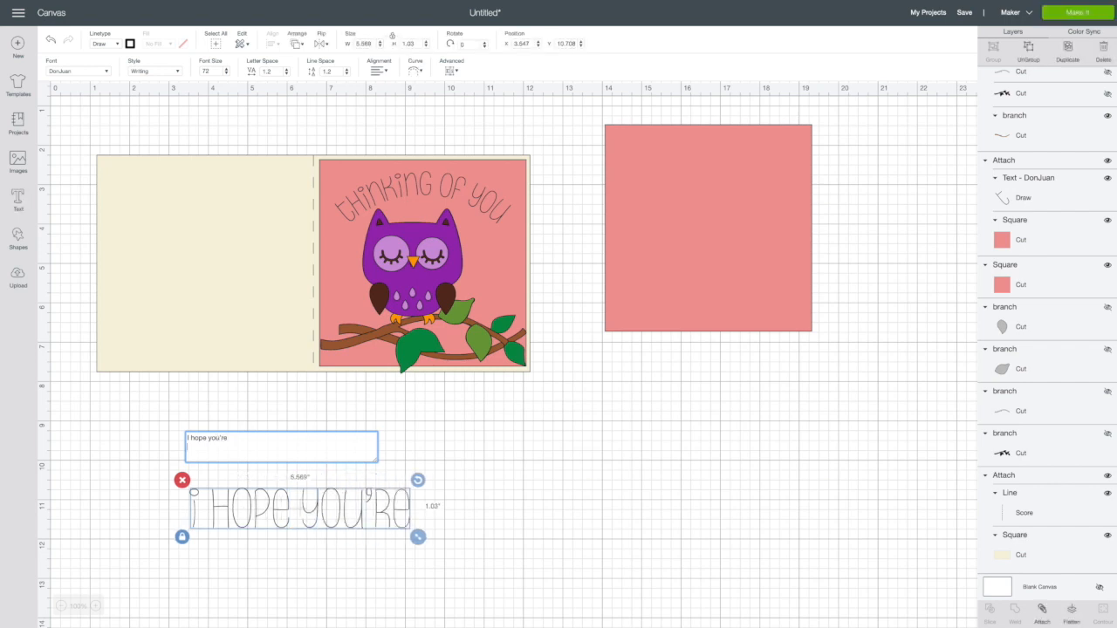
pyautogui.write('having a')
pyautogui.press('Return')
pyautogui.write('wonderful')
pyautogui.press('Return')
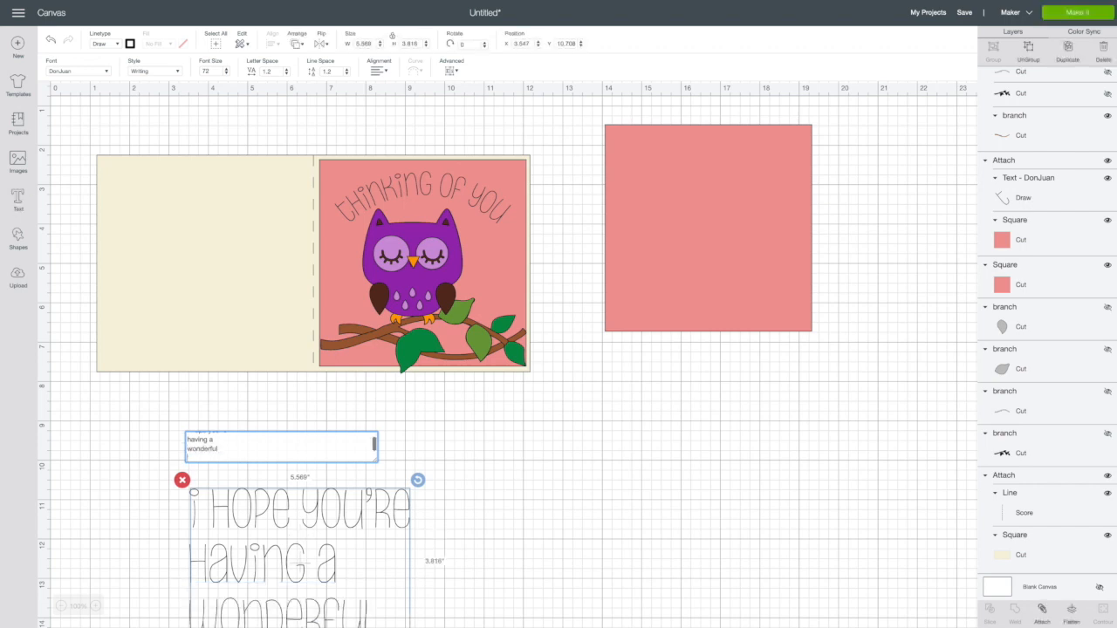
pyautogui.write('Day!')
# Step: Move the message onto the spare salmon square and shrink it to about 3.6 inches wide
pyautogui.moveTo(313, 509); pyautogui.dragTo(719, 256)
pyautogui.moveTo(818, 335); pyautogui.dragTo(761, 284)
pyautogui.moveTo(662, 199); pyautogui.dragTo(690, 208)
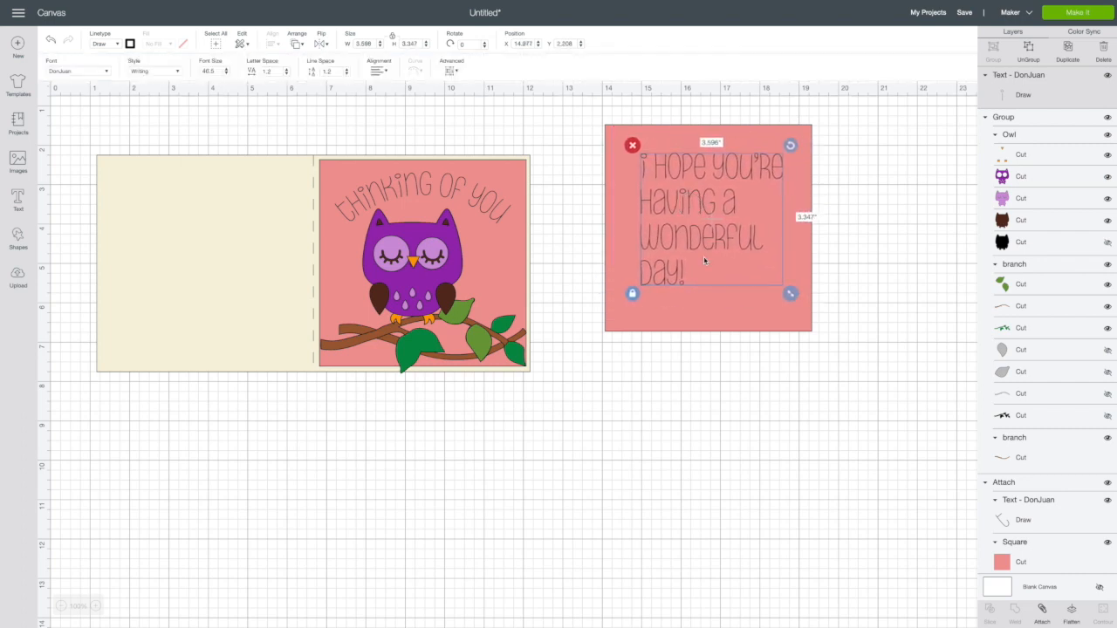
# Step: Center-align the message's lines and move the text up near the salmon square's upper edge
pyautogui.click(386, 71)
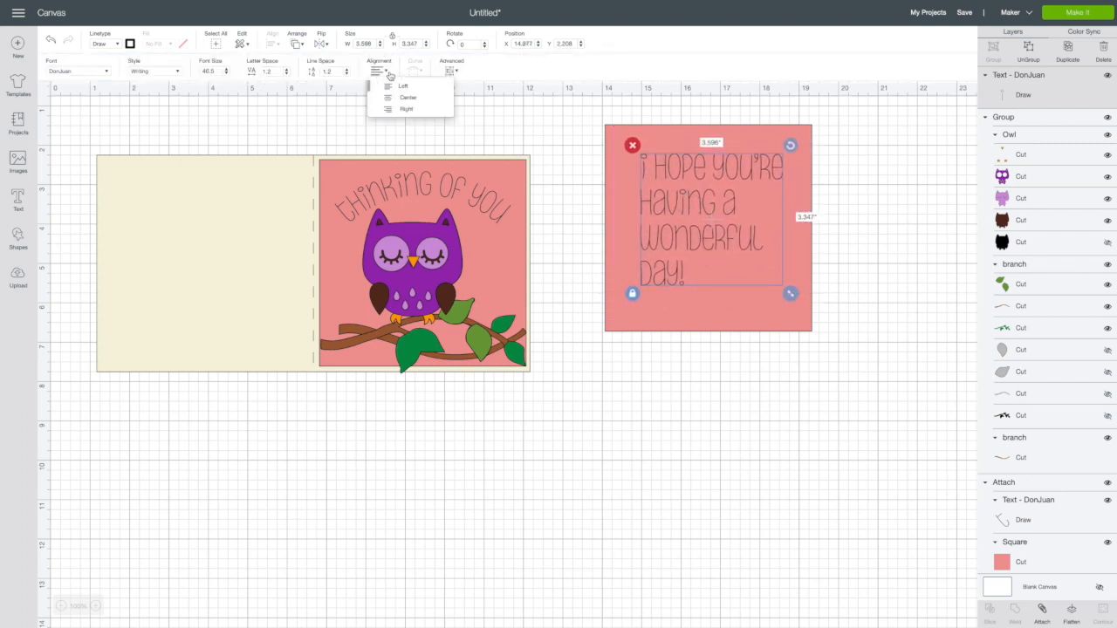
pyautogui.click(395, 101)
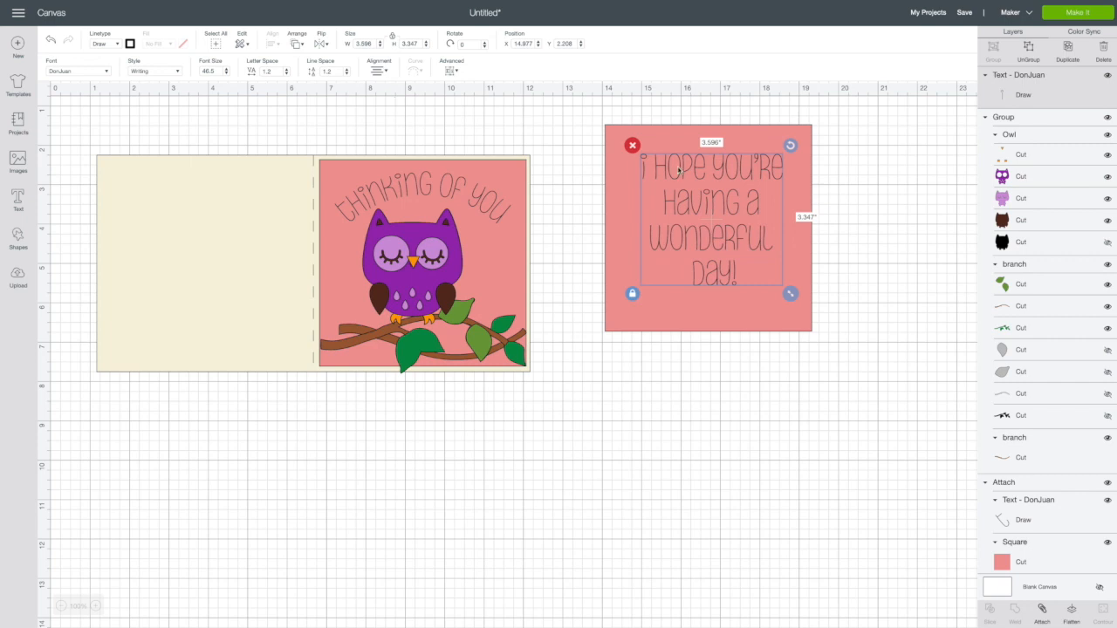
pyautogui.moveTo(730, 169); pyautogui.dragTo(733, 150)
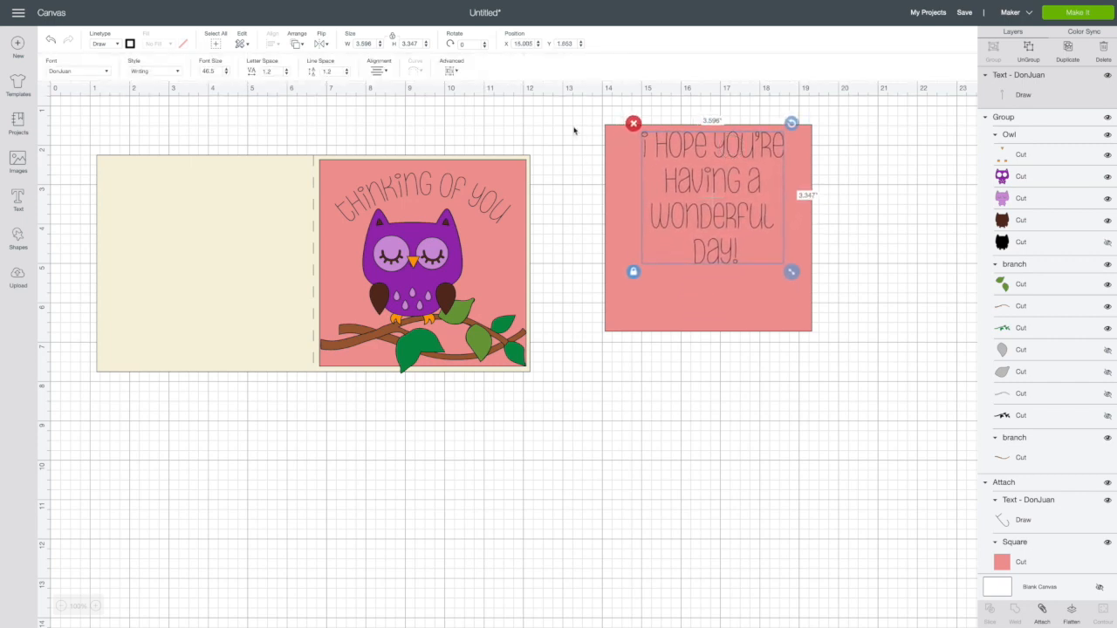
# Step: Center the message horizontally on the spare salmon square and attach the two together
pyautogui.click(577, 127)
pyautogui.moveTo(580, 115); pyautogui.dragTo(864, 362)
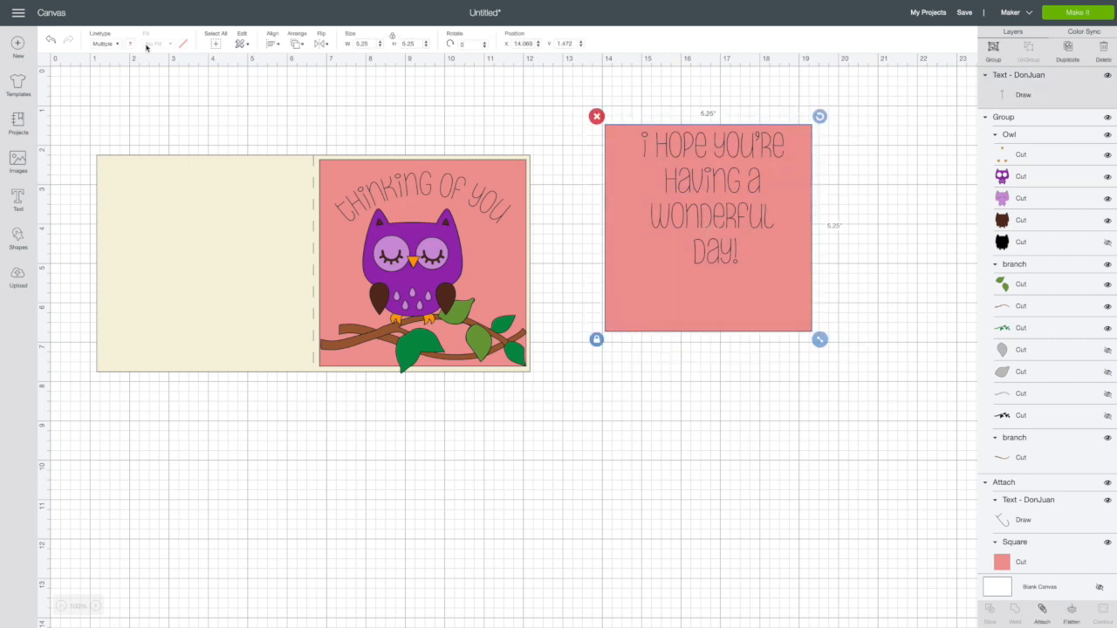
pyautogui.click(272, 44)
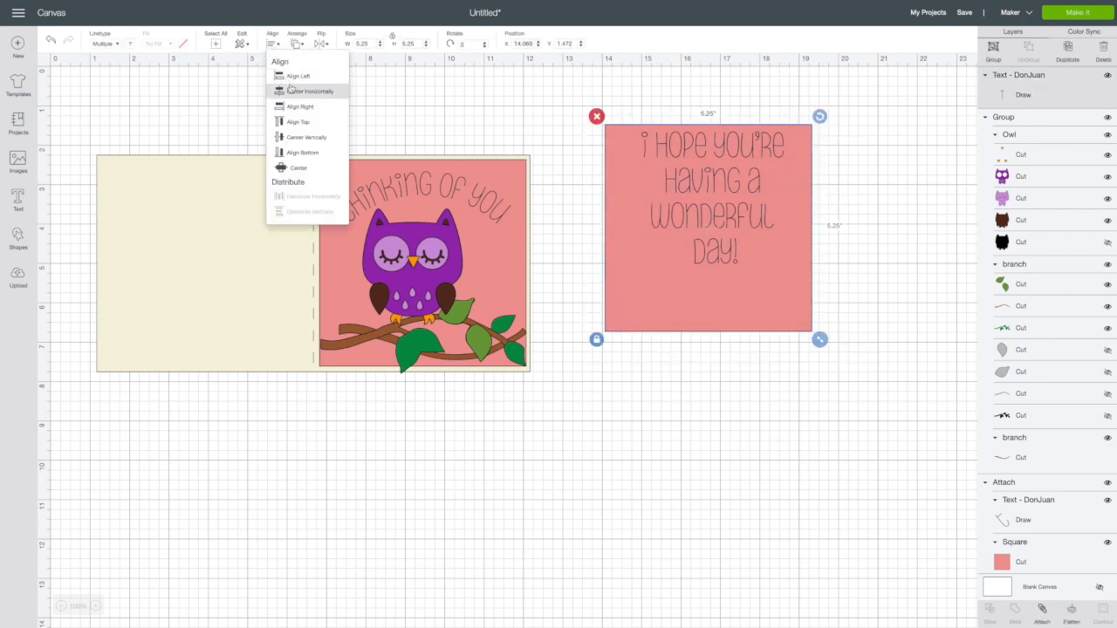
pyautogui.click(292, 93)
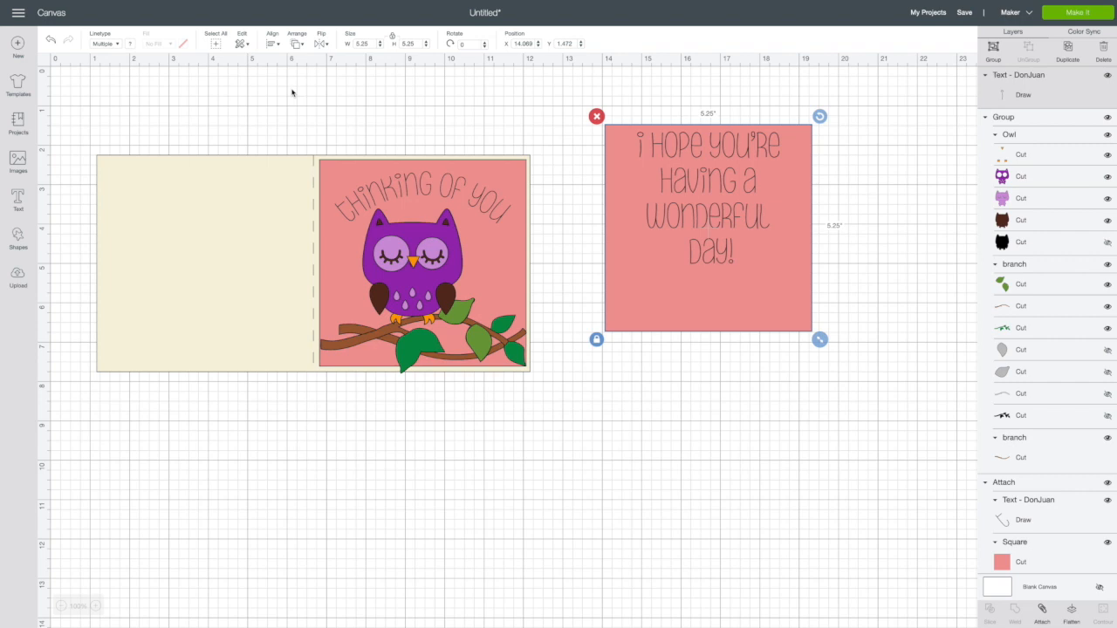
pyautogui.click(1043, 611)
pyautogui.moveTo(767, 256); pyautogui.dragTo(765, 231)
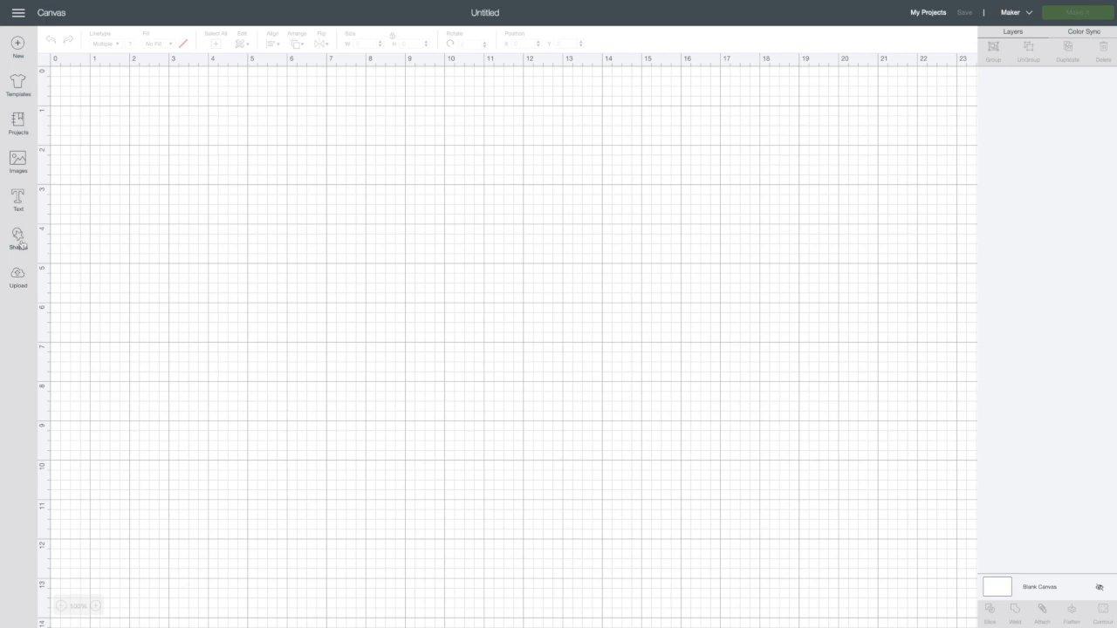
# Step: Add a square to the blank canvas, unlock its proportions, and size it 5.5 inches wide by 11 inches high
pyautogui.click(21, 239)
pyautogui.click(62, 163)
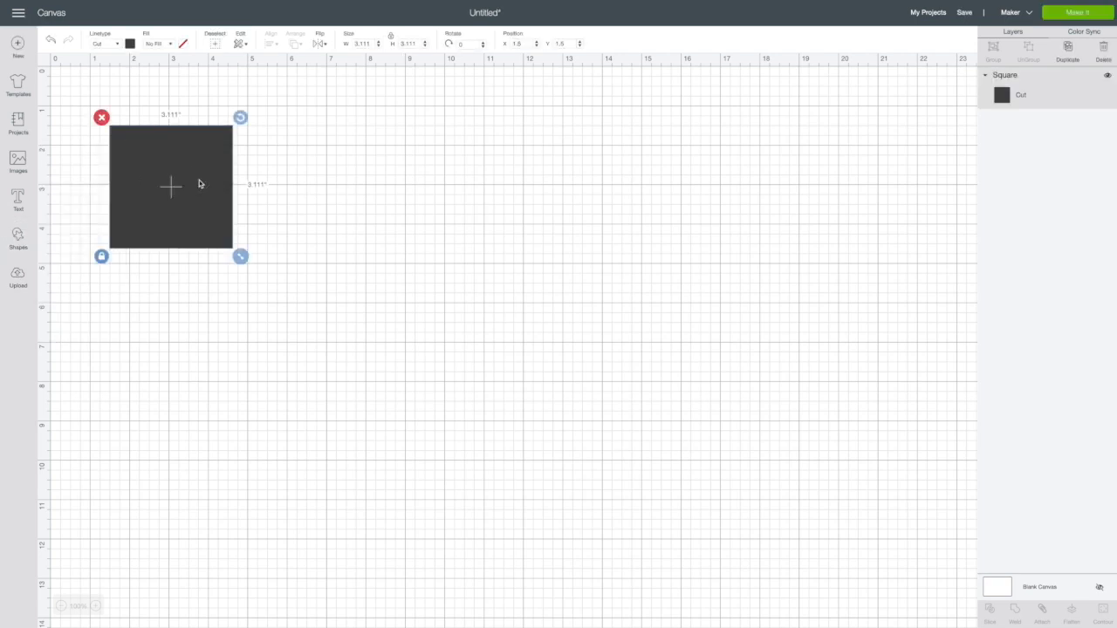
pyautogui.click(387, 38)
pyautogui.click(370, 43)
pyautogui.write('5.5')
pyautogui.press('Tab')
pyautogui.write('11')
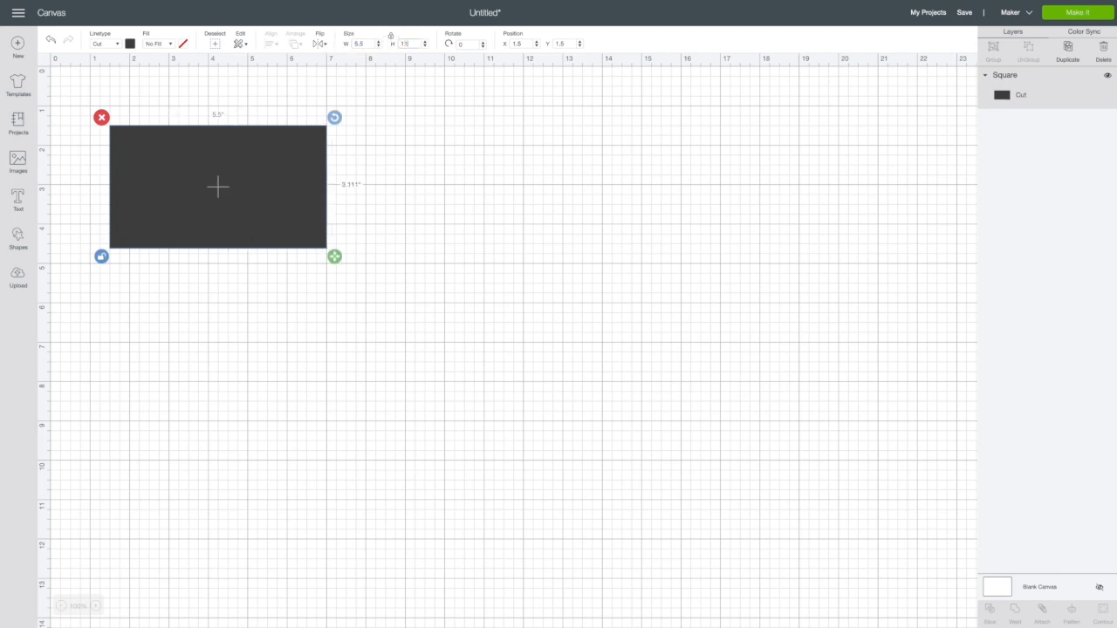
pyautogui.press('Return')
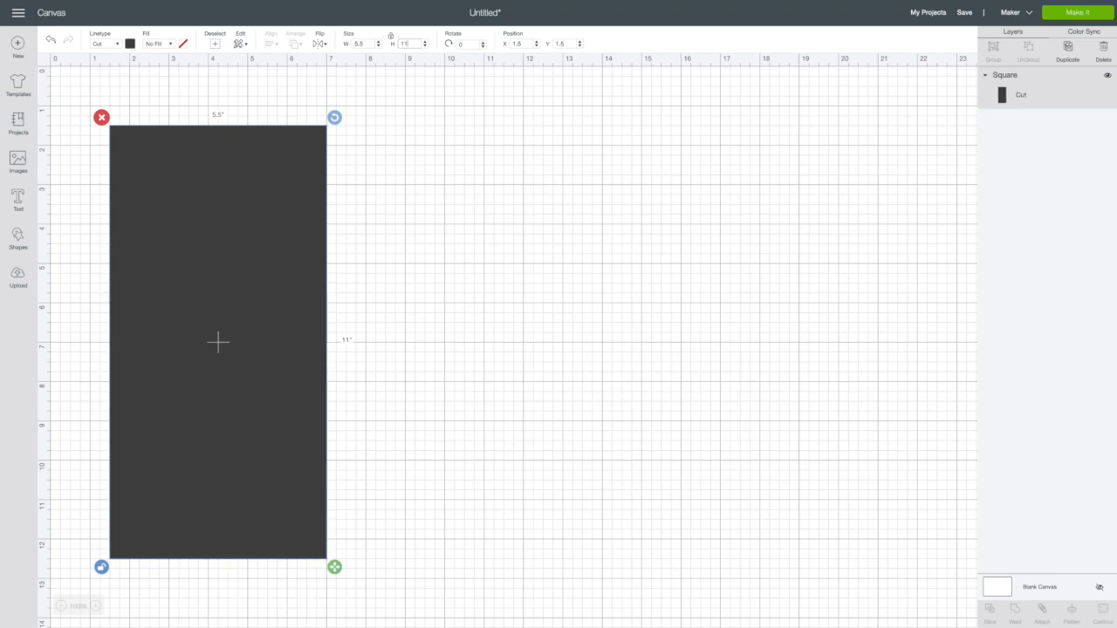
# Step: Resize the rectangle to 11 inches wide by 5.5 inches high
pyautogui.moveTo(372, 44); pyautogui.dragTo(337, 48)
pyautogui.write('11')
pyautogui.press('Tab')
pyautogui.write('5')
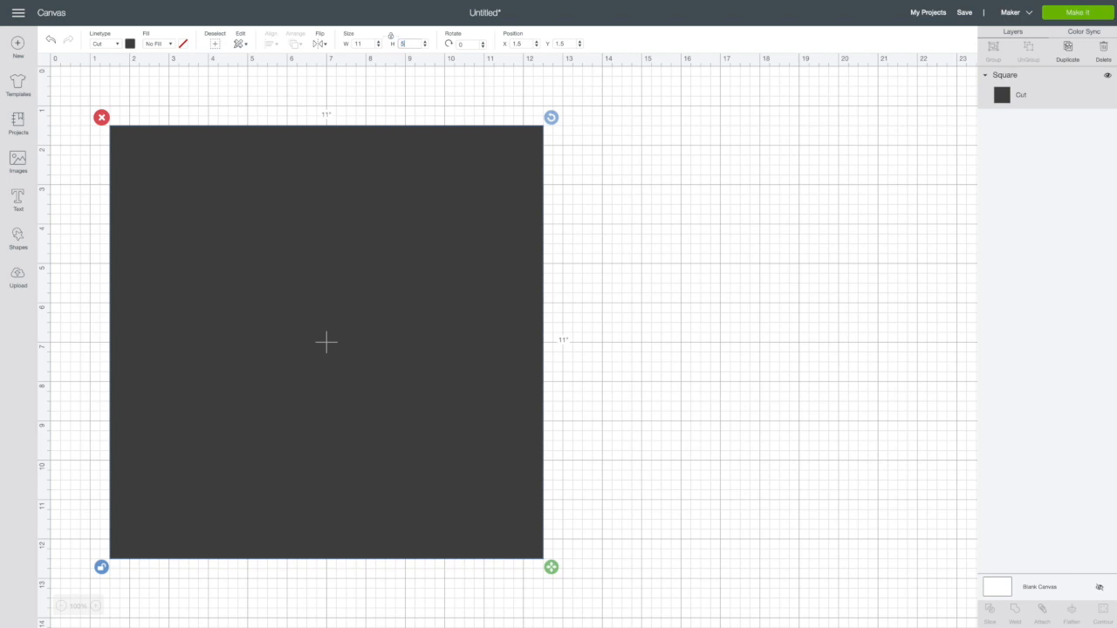
pyautogui.press('Return')
# Step: Move the rectangle into the upper-left corner of the canvas grid, at X 0 and Y 0
pyautogui.moveTo(329, 165); pyautogui.dragTo(249, 94)
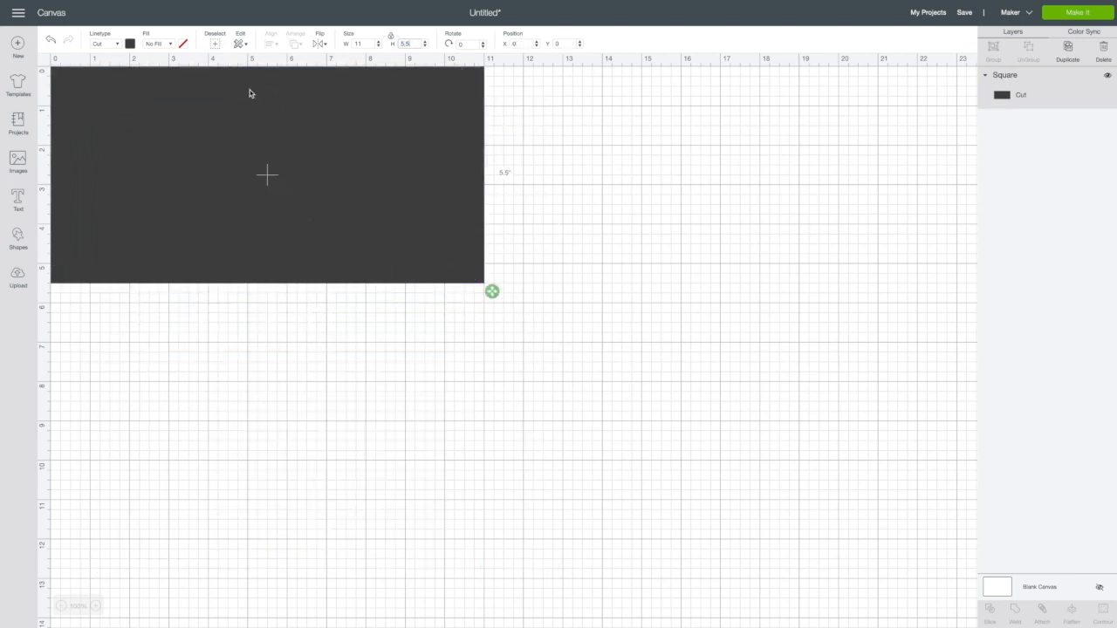
pyautogui.moveTo(291, 114)
pyautogui.mouseDown()
pyautogui.moveTo(465, 177)
pyautogui.moveTo(476, 193)
pyautogui.moveTo(294, 134)
pyautogui.mouseUp()
pyautogui.moveTo(139, 200); pyautogui.dragTo(83, 174)
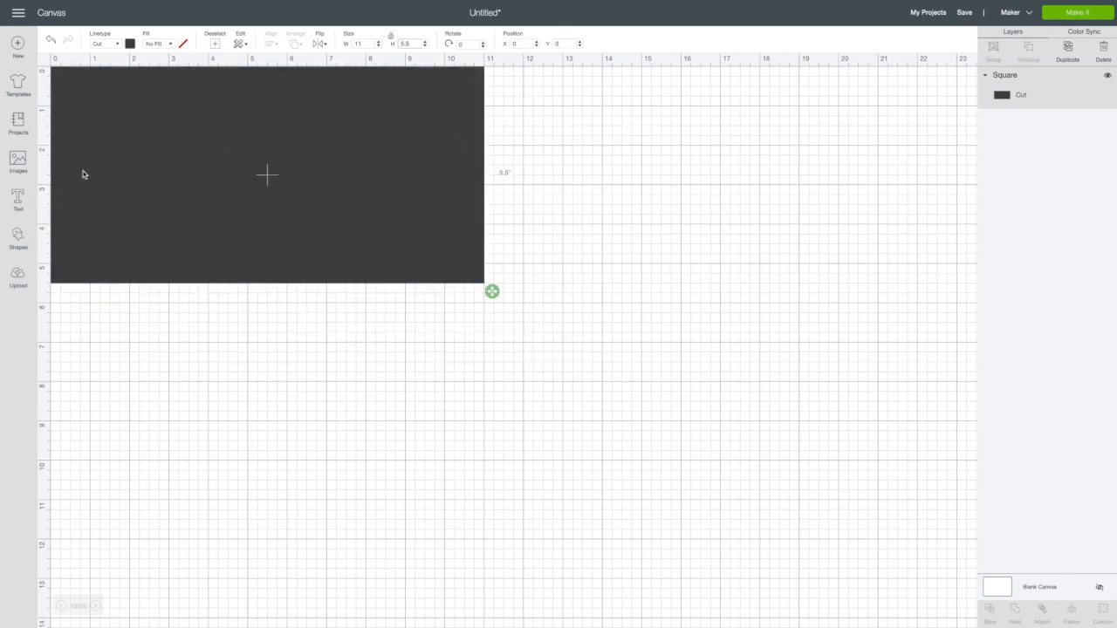
# Step: Position the rectangle at X 1 and Y 1 on the canvas
pyautogui.click(519, 43)
pyautogui.moveTo(306, 89); pyautogui.dragTo(363, 122)
pyautogui.doubleClick(526, 43)
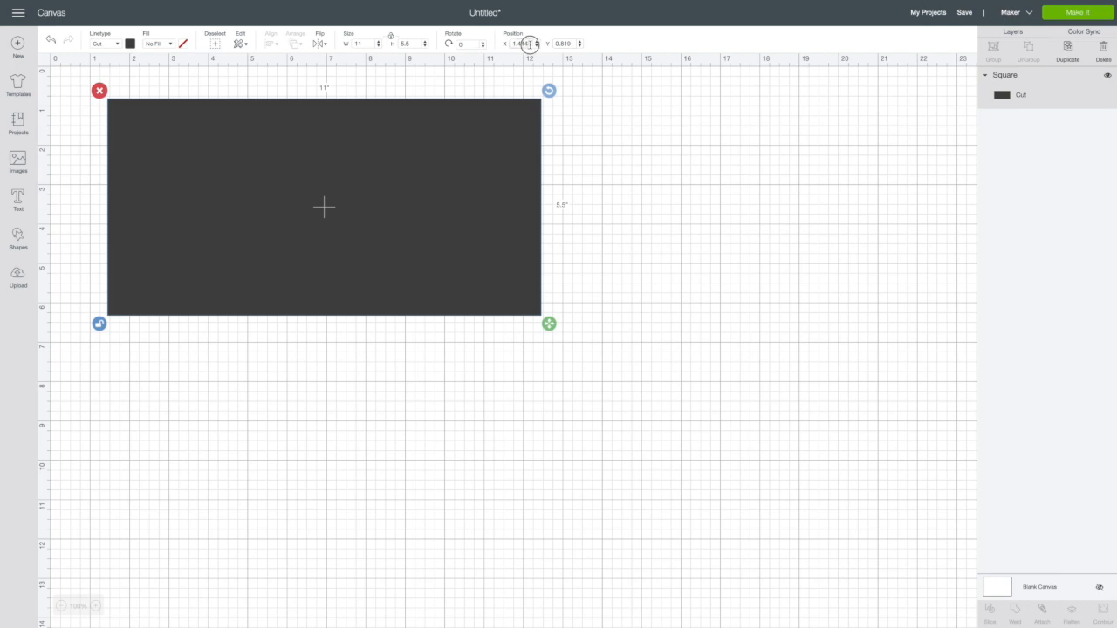
pyautogui.write('1')
pyautogui.press('Tab')
pyautogui.write('1')
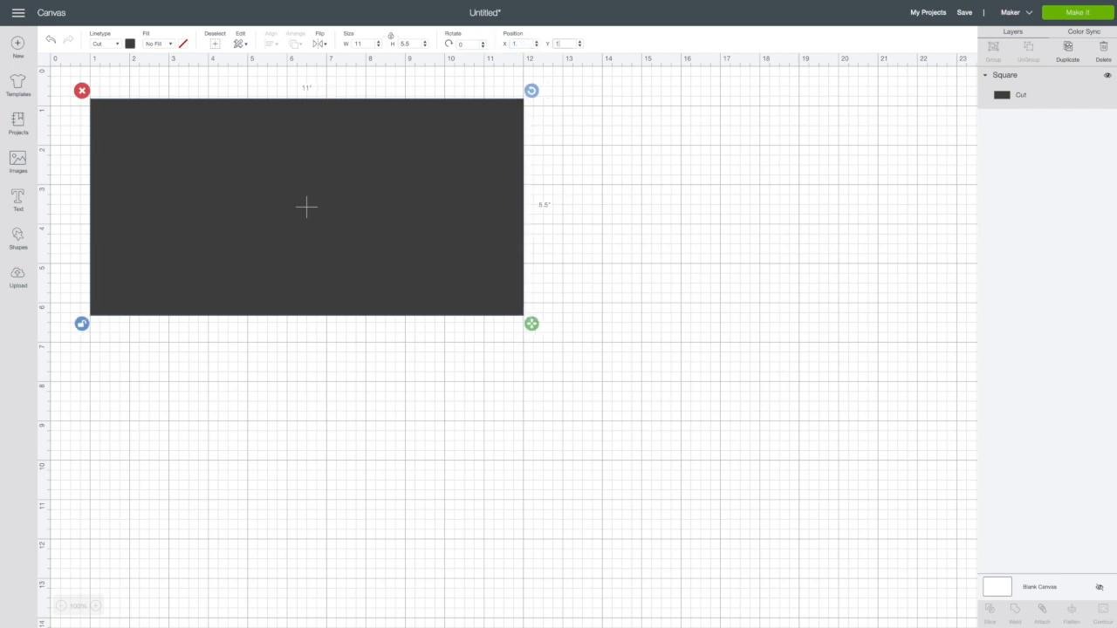
pyautogui.press('Tab')
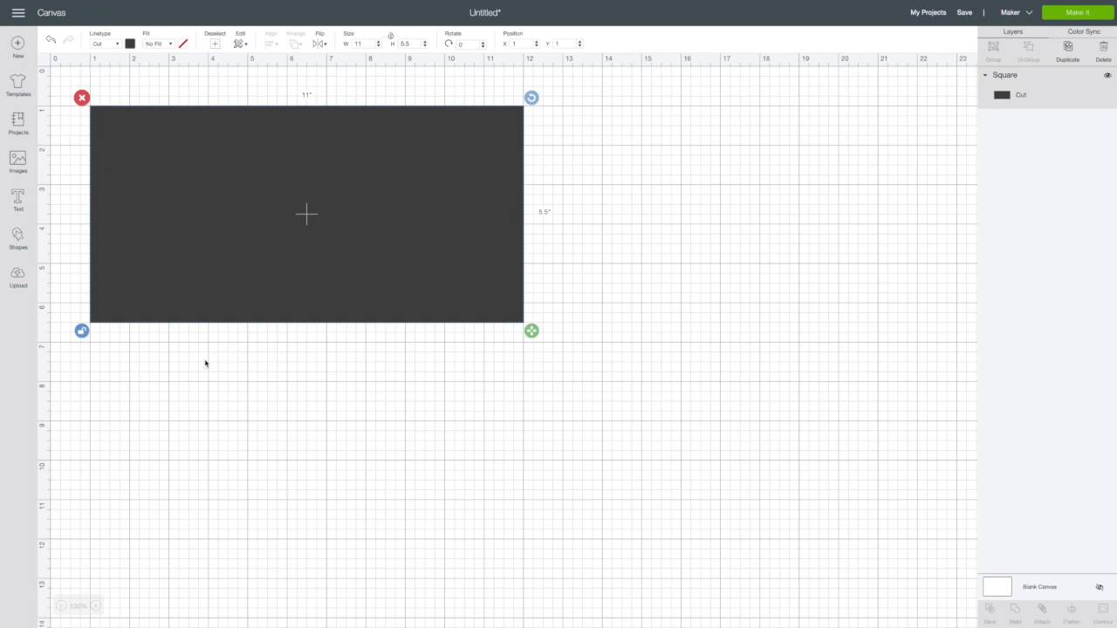
# Step: Add a score line and set its height to 5.5 inches
pyautogui.click(19, 245)
pyautogui.click(101, 319)
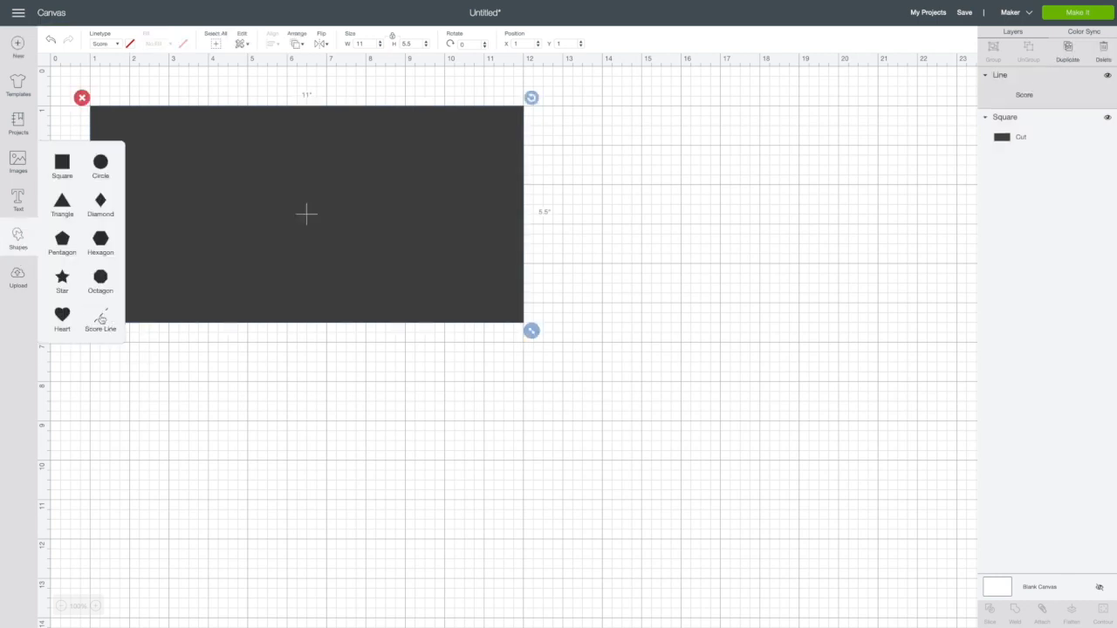
pyautogui.doubleClick(409, 43)
pyautogui.write('5')
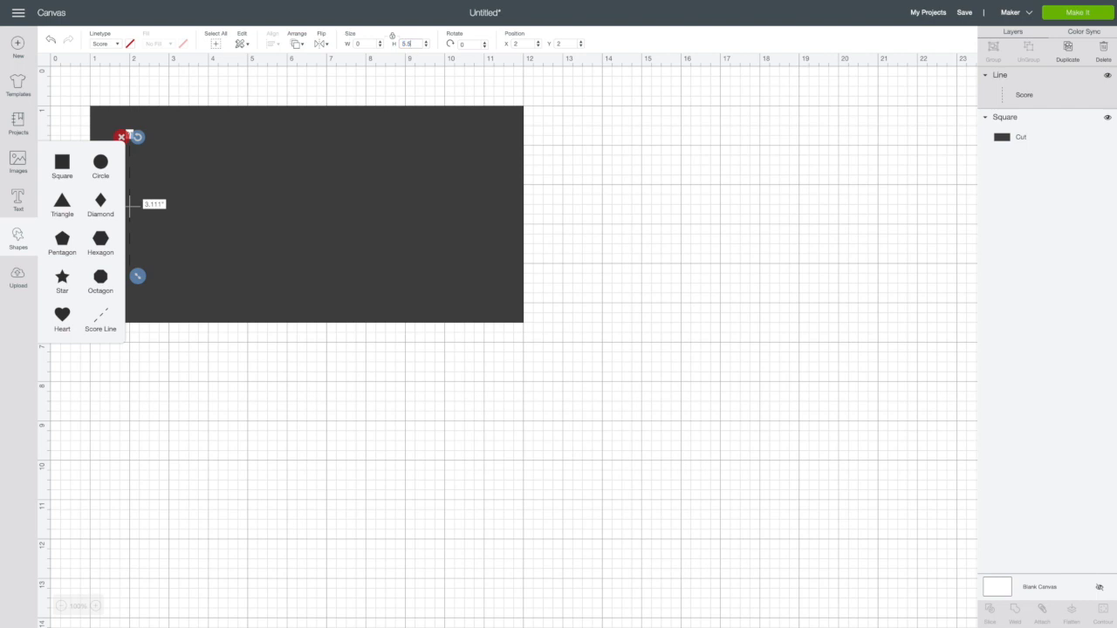
pyautogui.write('.5')
pyautogui.press('Tab')
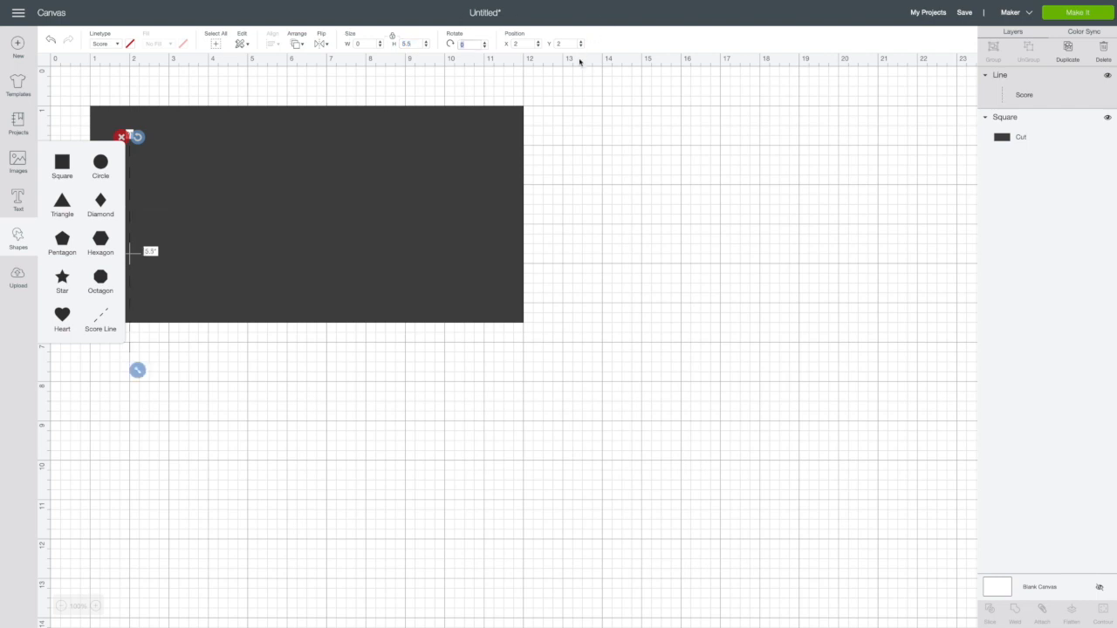
# Step: Position the score line at X 6 and Y 1 over the rectangle
pyautogui.doubleClick(530, 42)
pyautogui.press('Tab')
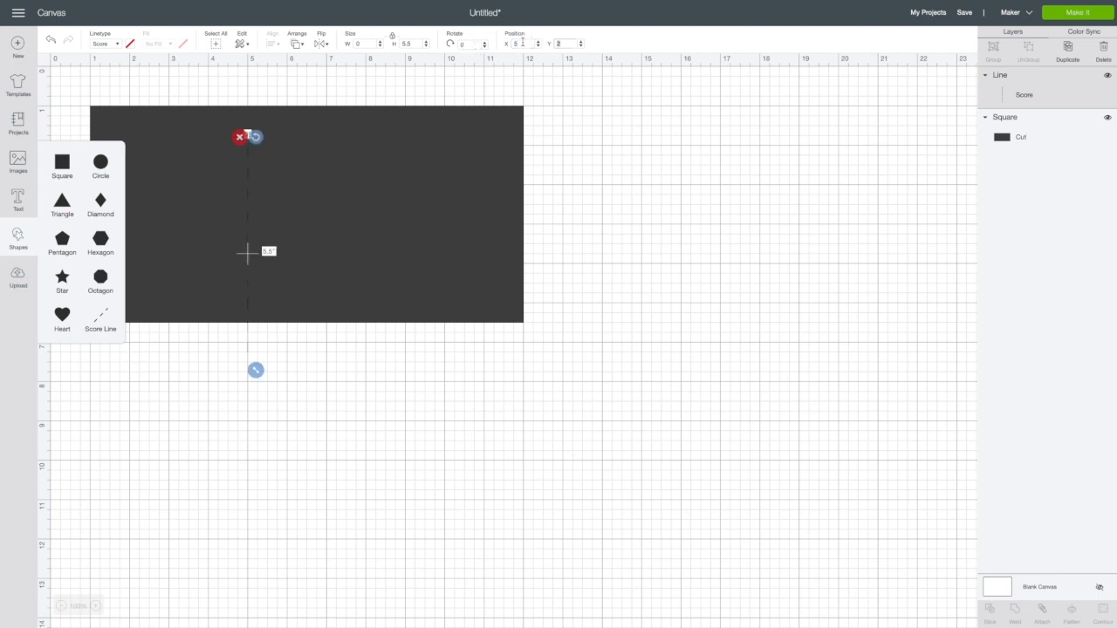
pyautogui.doubleClick(525, 43)
pyautogui.write('6')
pyautogui.press('Tab')
pyautogui.write('1')
pyautogui.press('Tab')
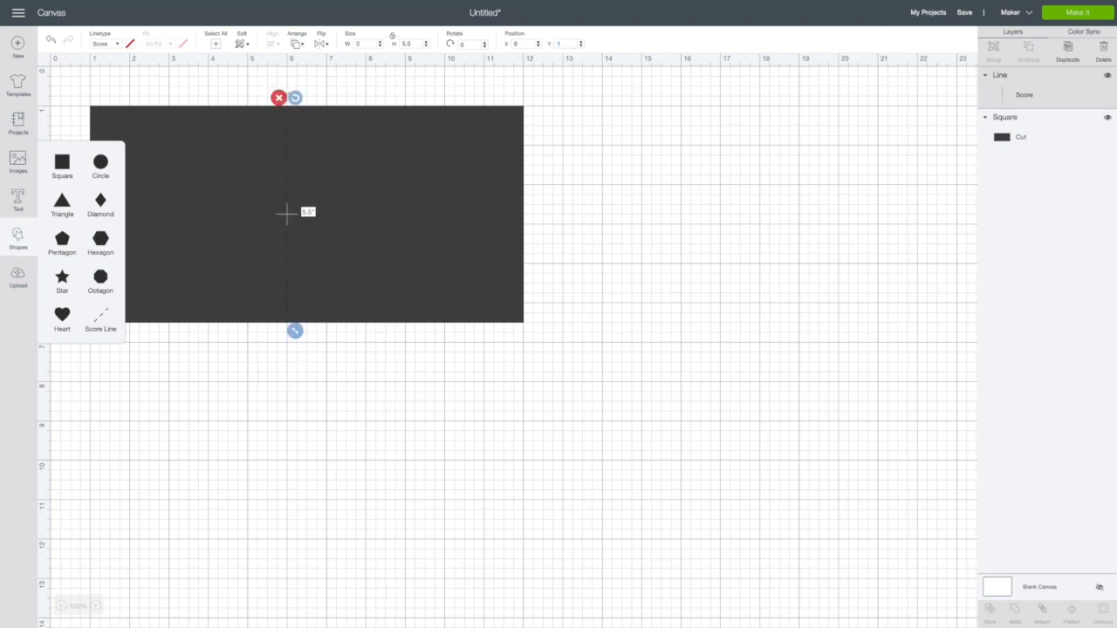
pyautogui.click(378, 378)
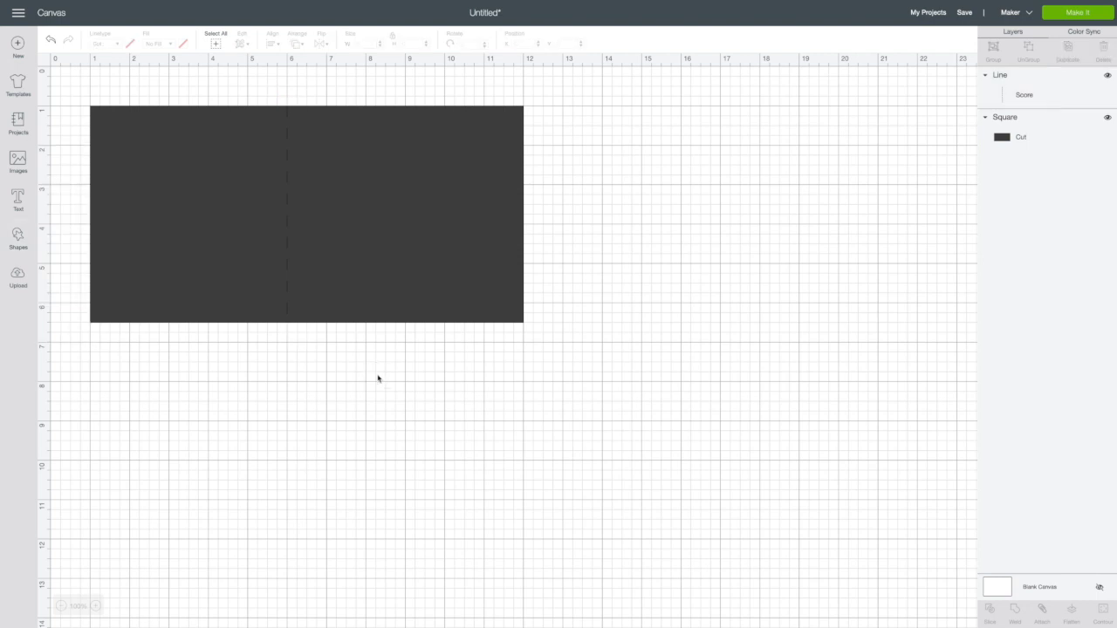
# Step: Center the score line on the rectangle and attach the two together as a card base
pyautogui.moveTo(291, 186); pyautogui.dragTo(326, 218)
pyautogui.moveTo(75, 86); pyautogui.dragTo(583, 374)
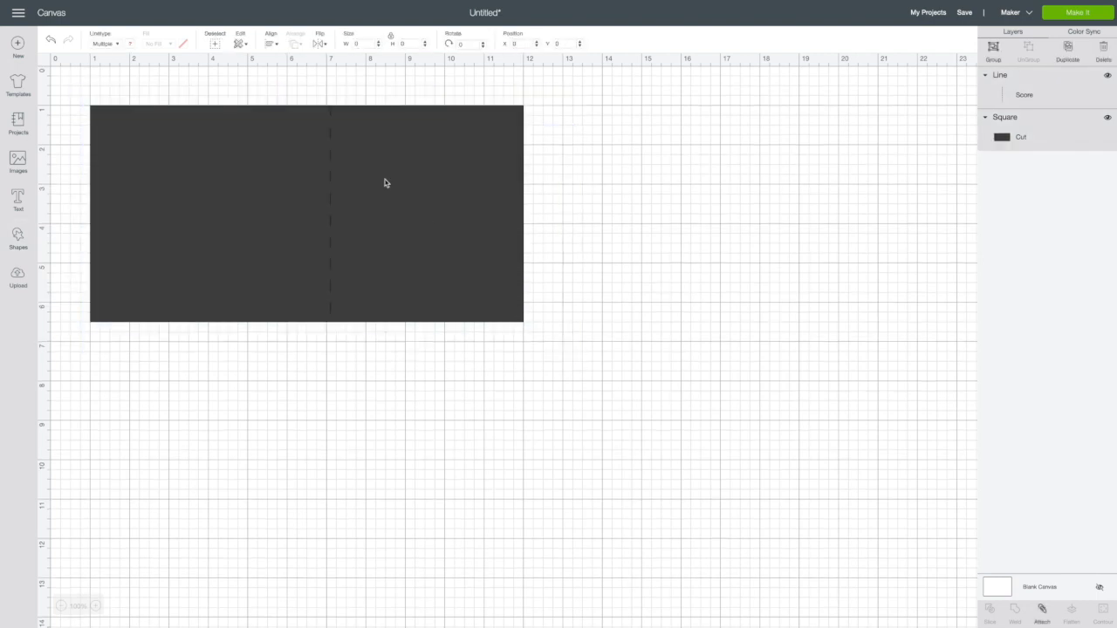
pyautogui.click(275, 45)
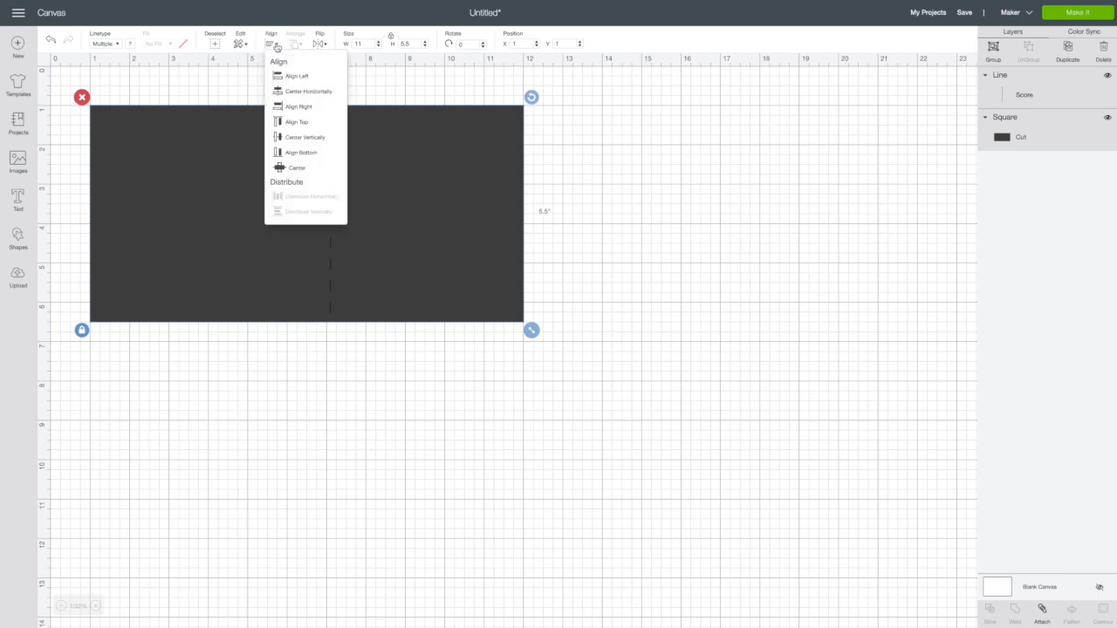
pyautogui.click(298, 168)
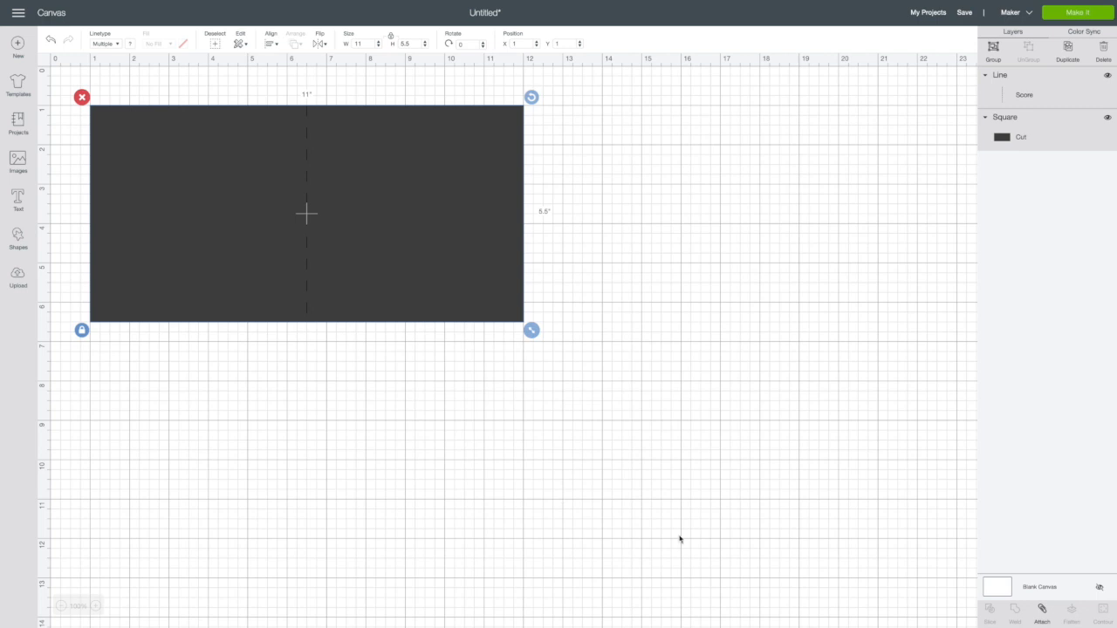
pyautogui.click(1041, 608)
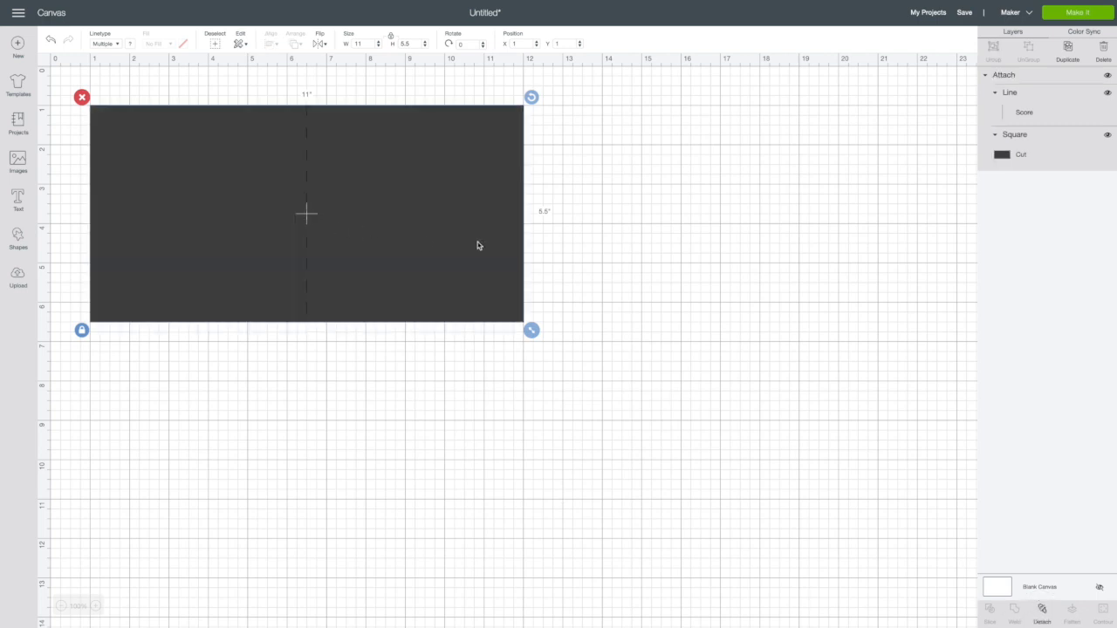
pyautogui.click(300, 394)
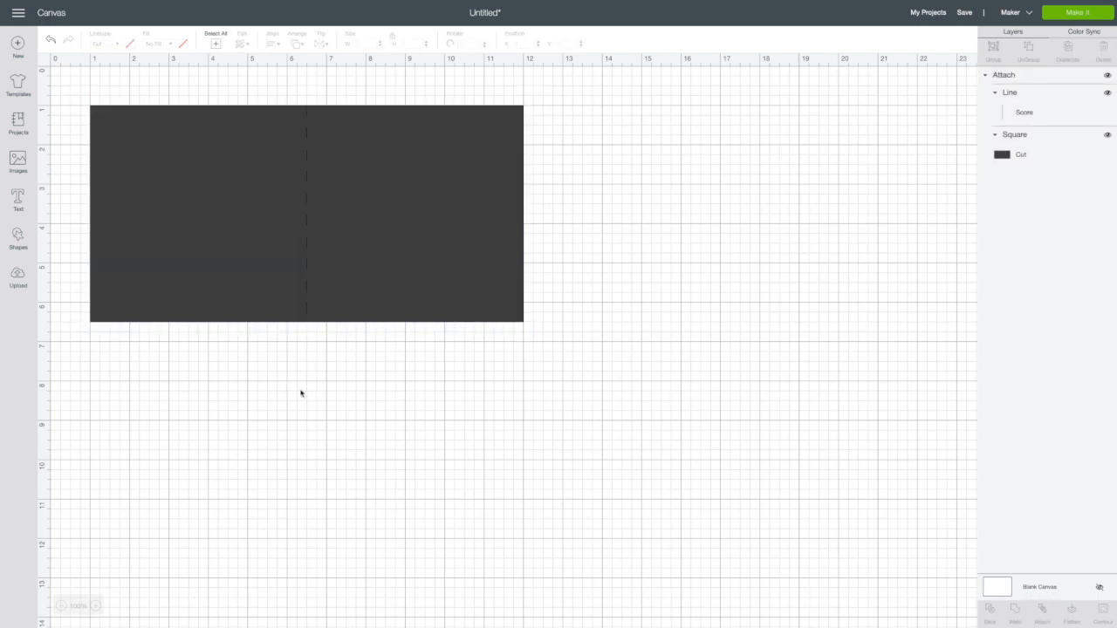
# Step: Add another square and size it 5.5 by 5.5 inches with its proportions locked
pyautogui.click(17, 236)
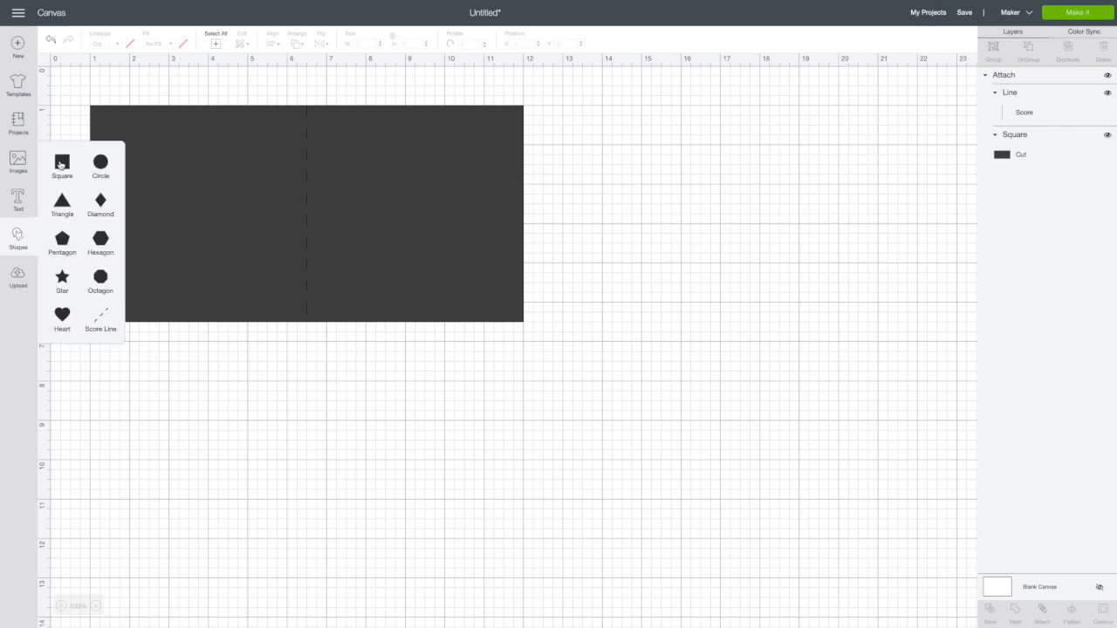
pyautogui.click(60, 164)
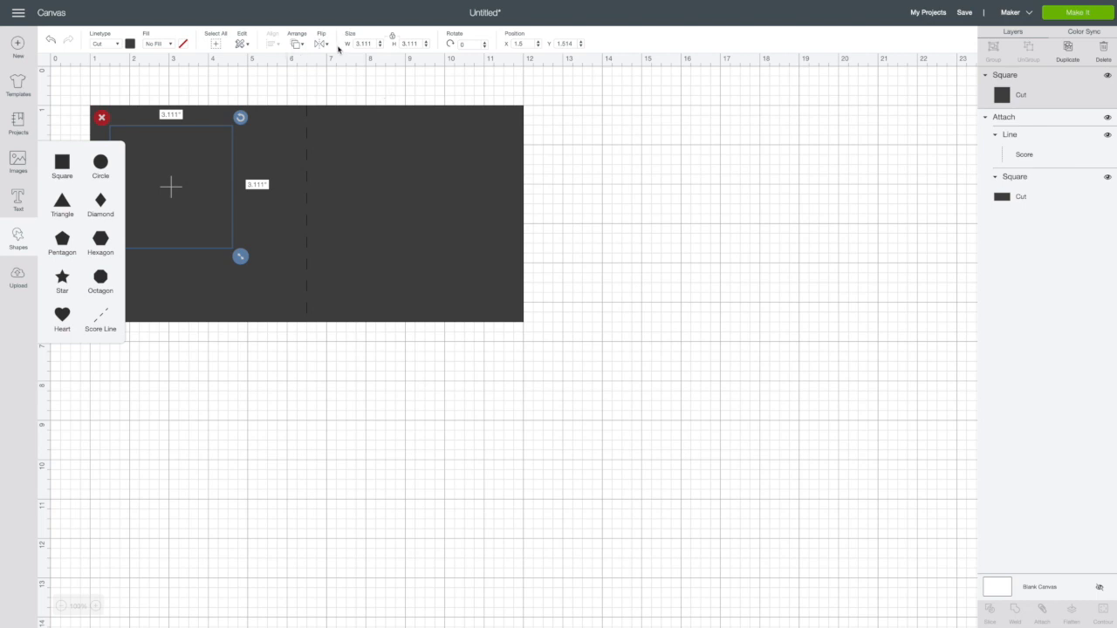
pyautogui.moveTo(371, 43); pyautogui.dragTo(351, 47)
pyautogui.write('5.5')
pyautogui.press('Return')
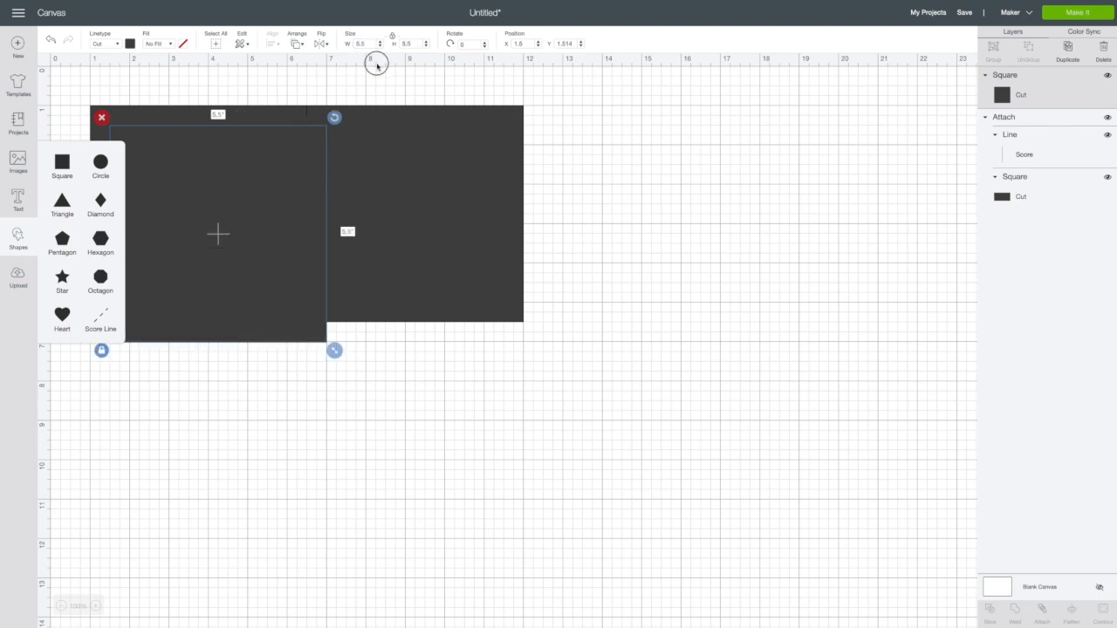
# Step: Move the scored card base to the lower part of the canvas and place the new square above it
pyautogui.moveTo(209, 270); pyautogui.dragTo(697, 247)
pyautogui.moveTo(428, 163); pyautogui.dragTo(430, 450)
pyautogui.moveTo(688, 249); pyautogui.dragTo(225, 236)
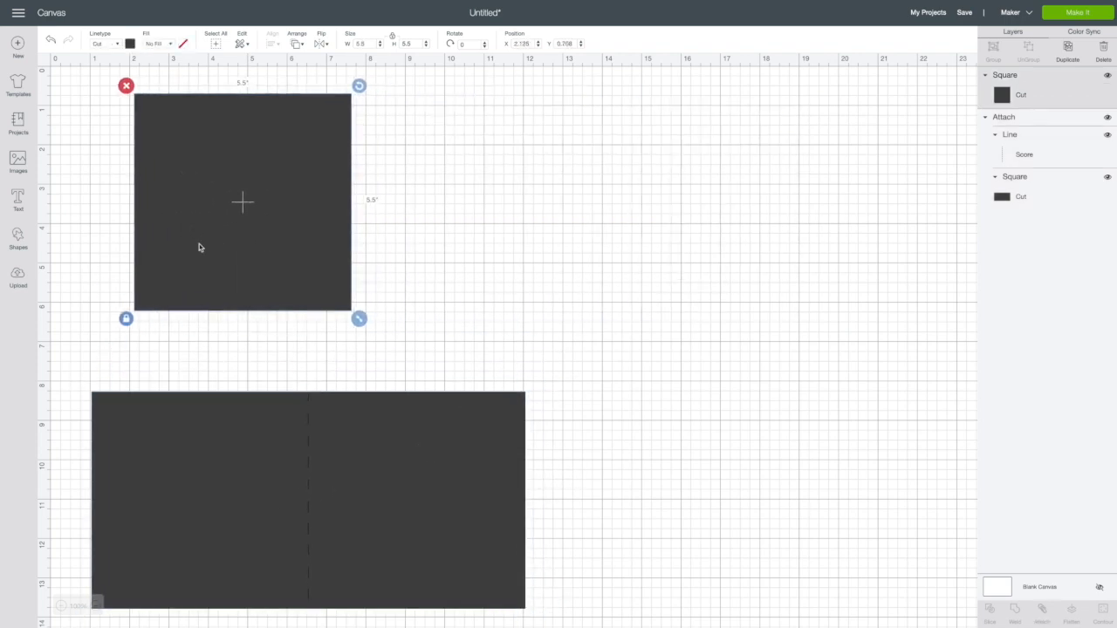
# Step: Add a heart shape, place it over the square and enlarge it to fill most of the square
pyautogui.click(23, 239)
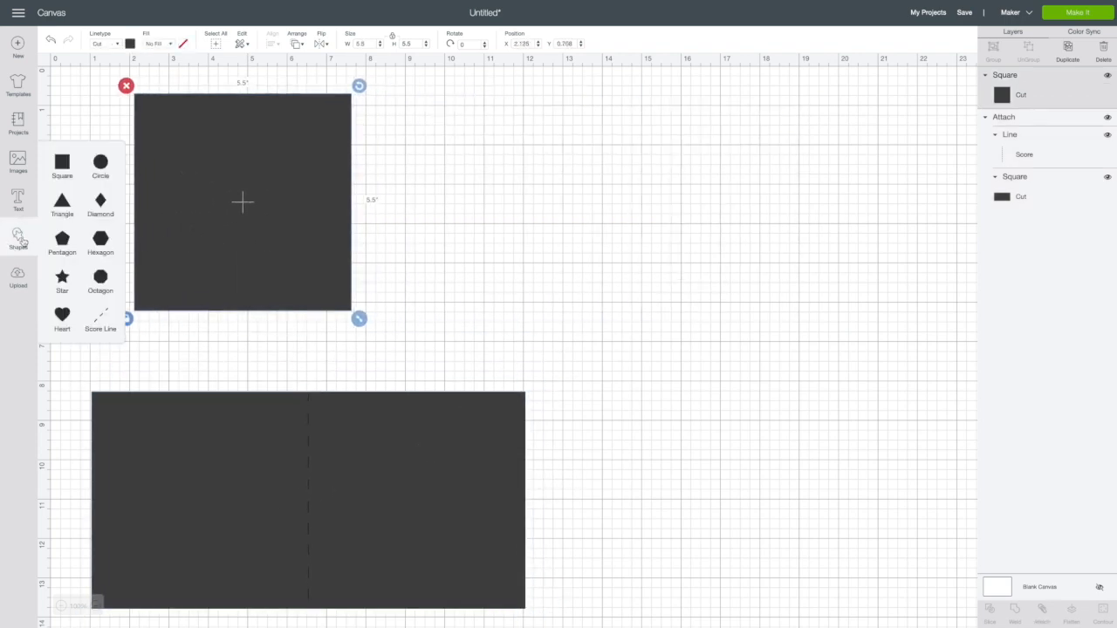
pyautogui.click(64, 322)
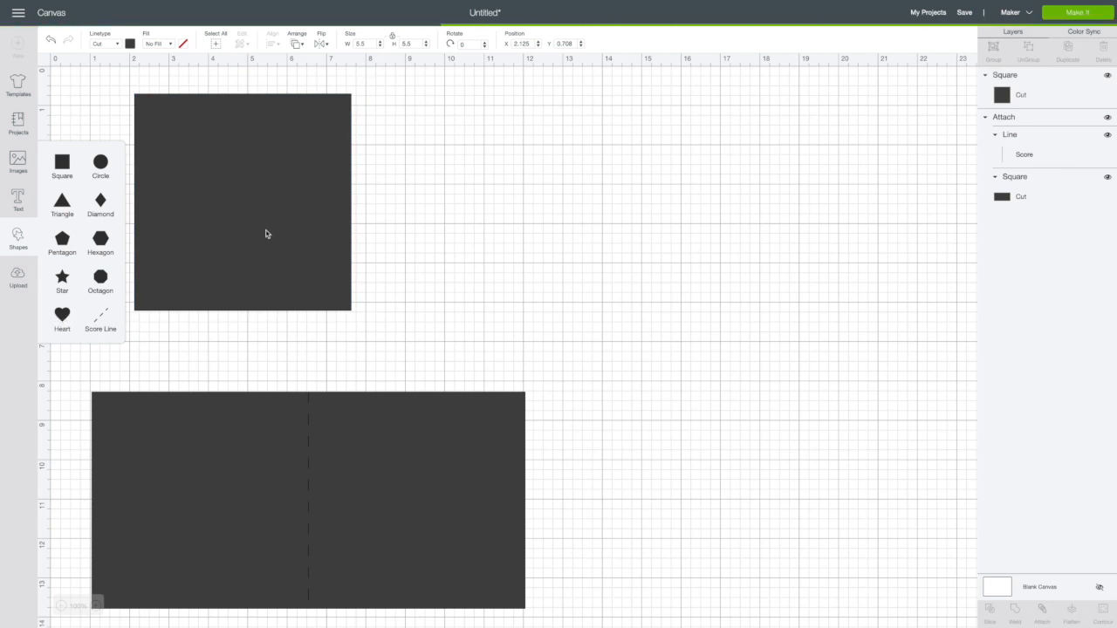
pyautogui.moveTo(229, 220); pyautogui.dragTo(261, 189)
pyautogui.click(448, 215)
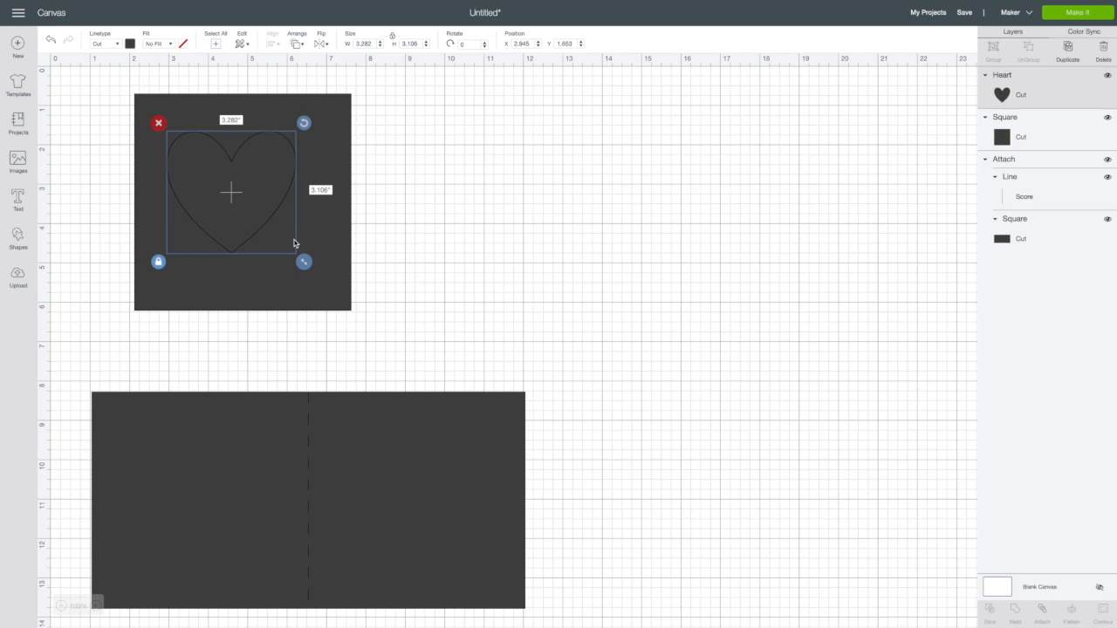
pyautogui.moveTo(303, 261); pyautogui.dragTo(336, 290)
pyautogui.click(468, 269)
# Step: Slice the heart, centered on the square, out of the square and move the two loose hearts aside
pyautogui.moveTo(118, 81); pyautogui.dragTo(380, 324)
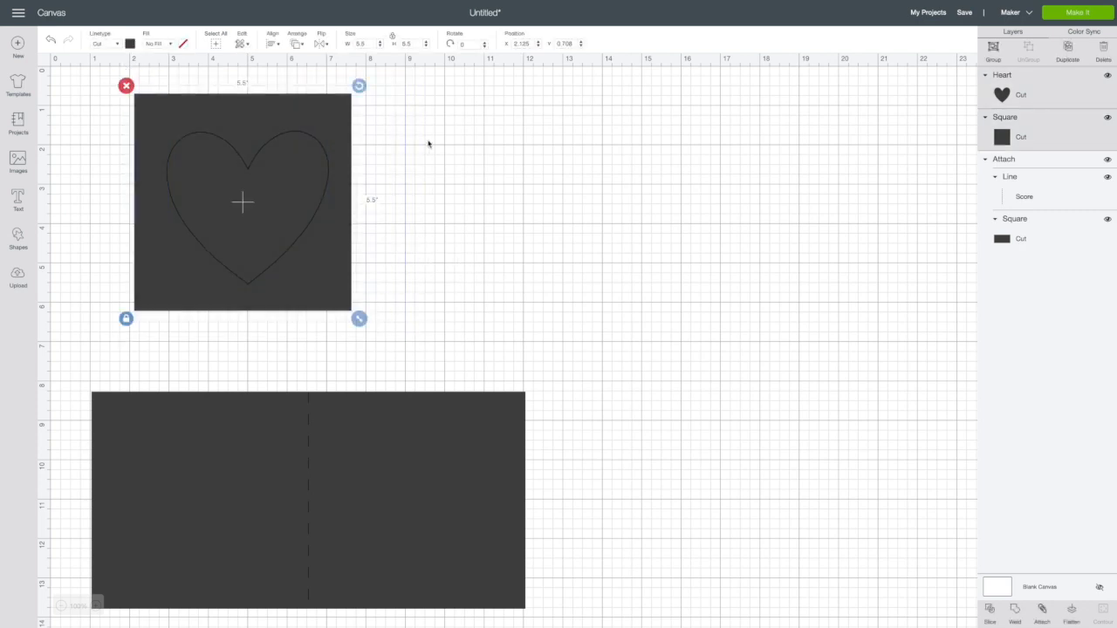
pyautogui.click(276, 43)
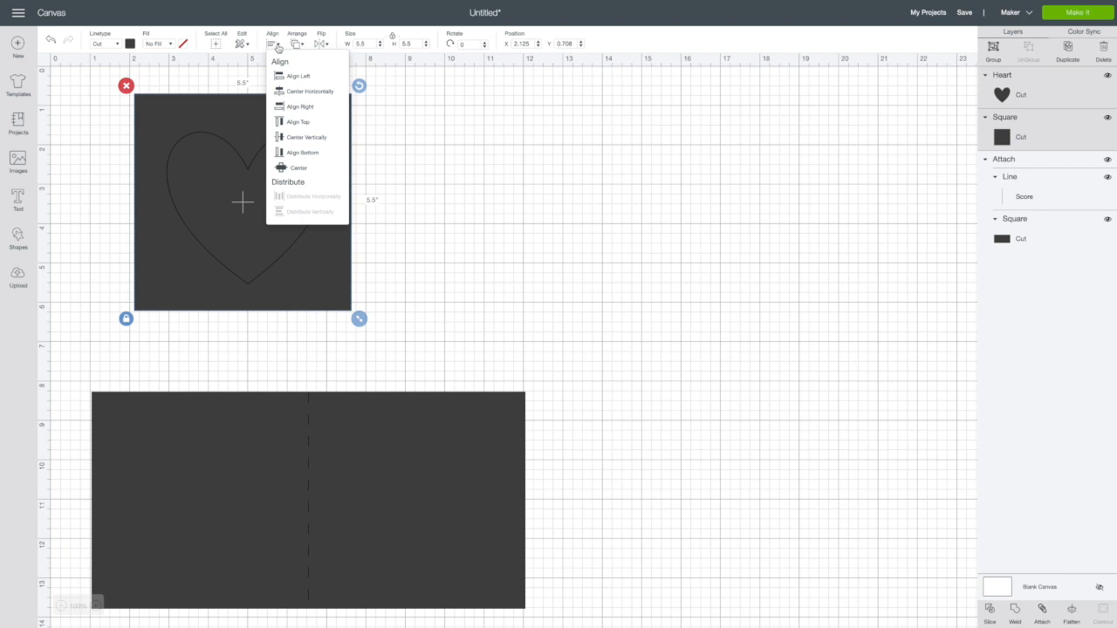
pyautogui.click(299, 172)
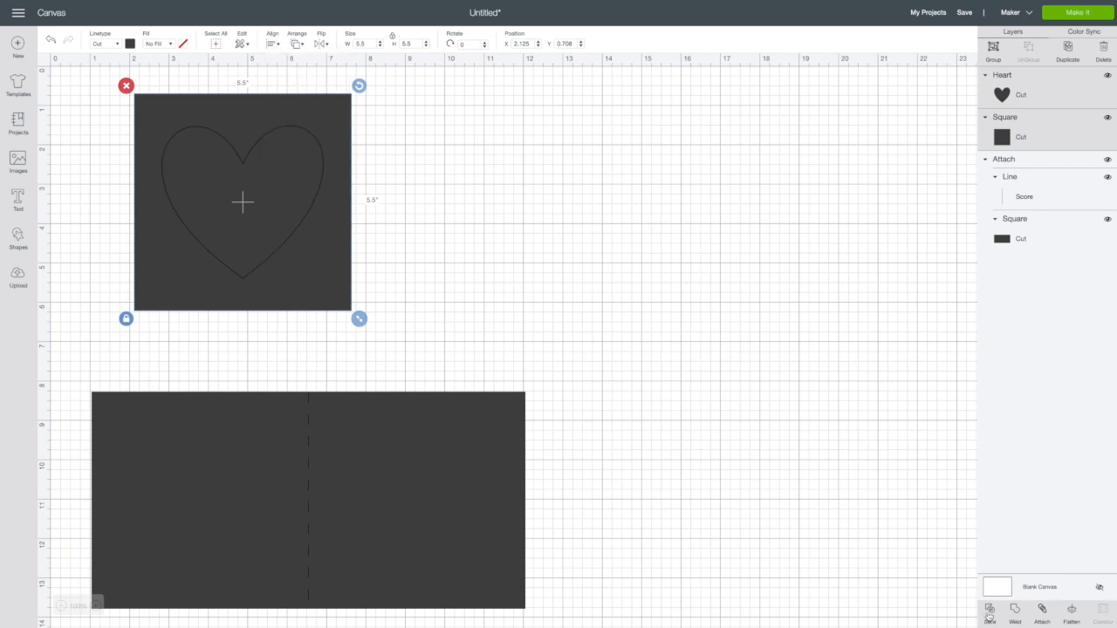
pyautogui.click(990, 612)
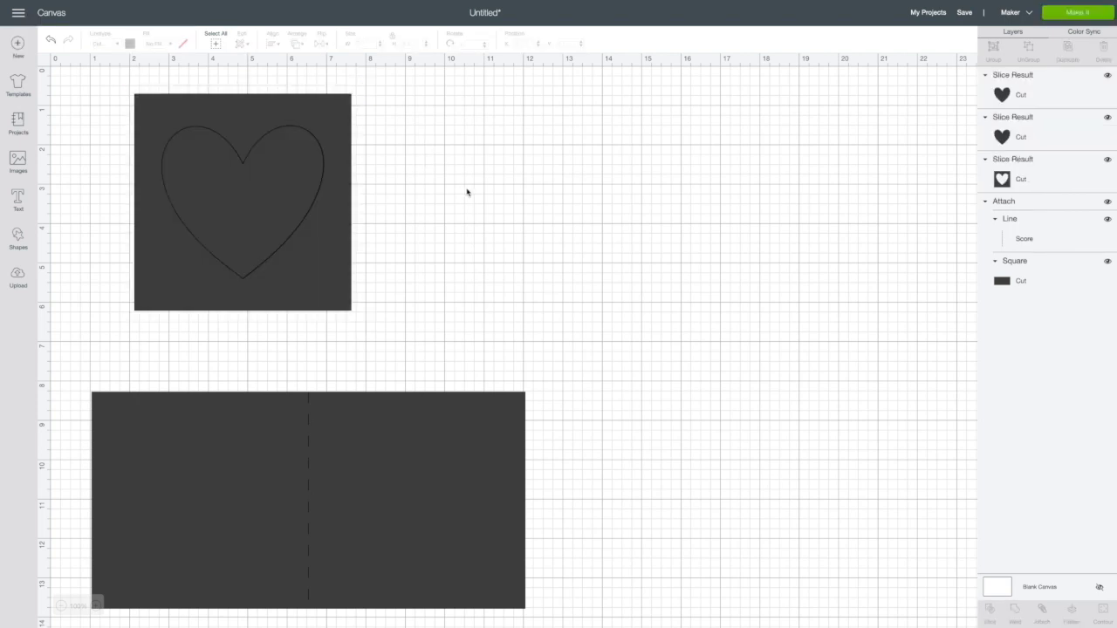
pyautogui.moveTo(279, 192); pyautogui.dragTo(621, 194)
pyautogui.click(157, 180)
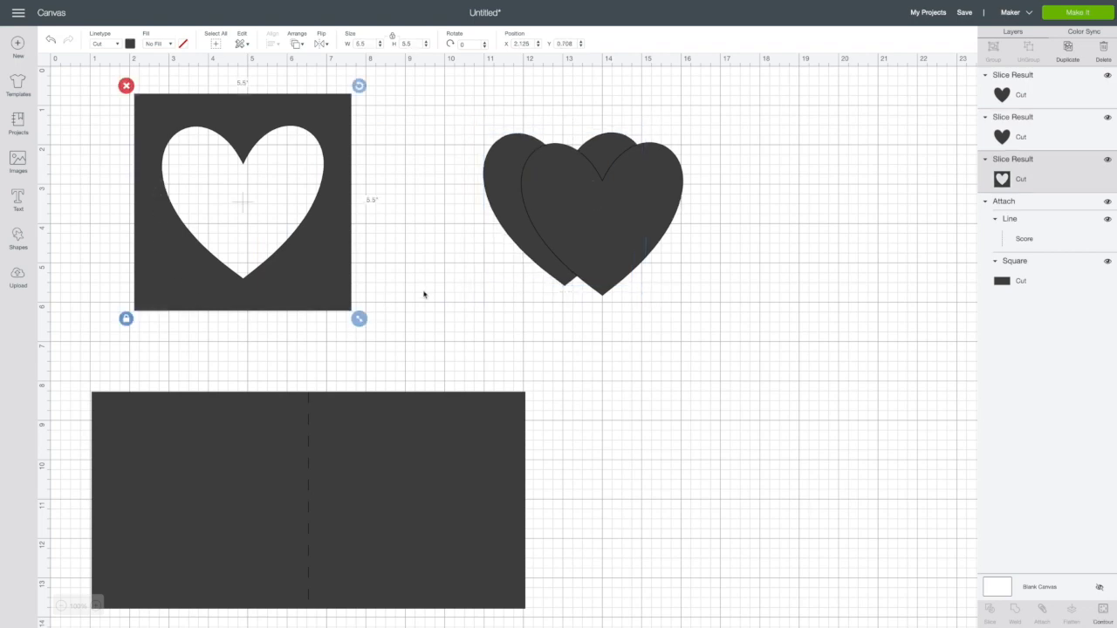
# Step: Place the square with the heart cutout over the right half of the card base and color it white
pyautogui.moveTo(331, 158); pyautogui.dragTo(510, 460)
pyautogui.click(131, 43)
pyautogui.click(142, 146)
pyautogui.moveTo(430, 436); pyautogui.dragTo(431, 426)
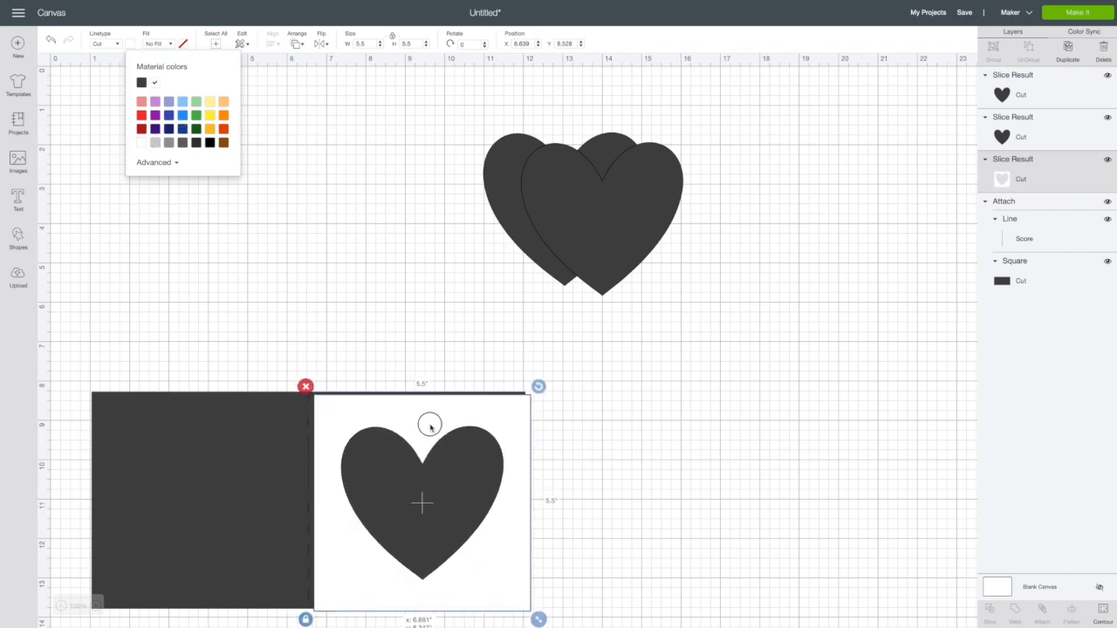
# Step: Rearrange the canvas so the white panel sits above the card base and the loose hearts lie clear of both
pyautogui.moveTo(204, 418); pyautogui.dragTo(170, 266)
pyautogui.moveTo(397, 406); pyautogui.dragTo(362, 250)
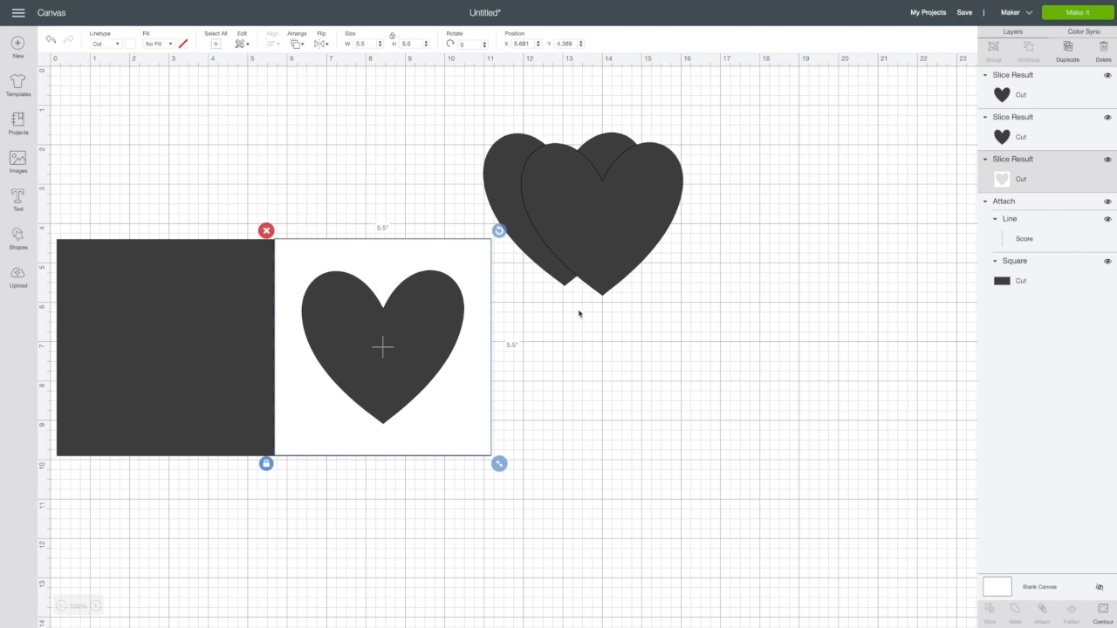
pyautogui.moveTo(619, 232); pyautogui.dragTo(754, 259)
pyautogui.moveTo(368, 276); pyautogui.dragTo(387, 112)
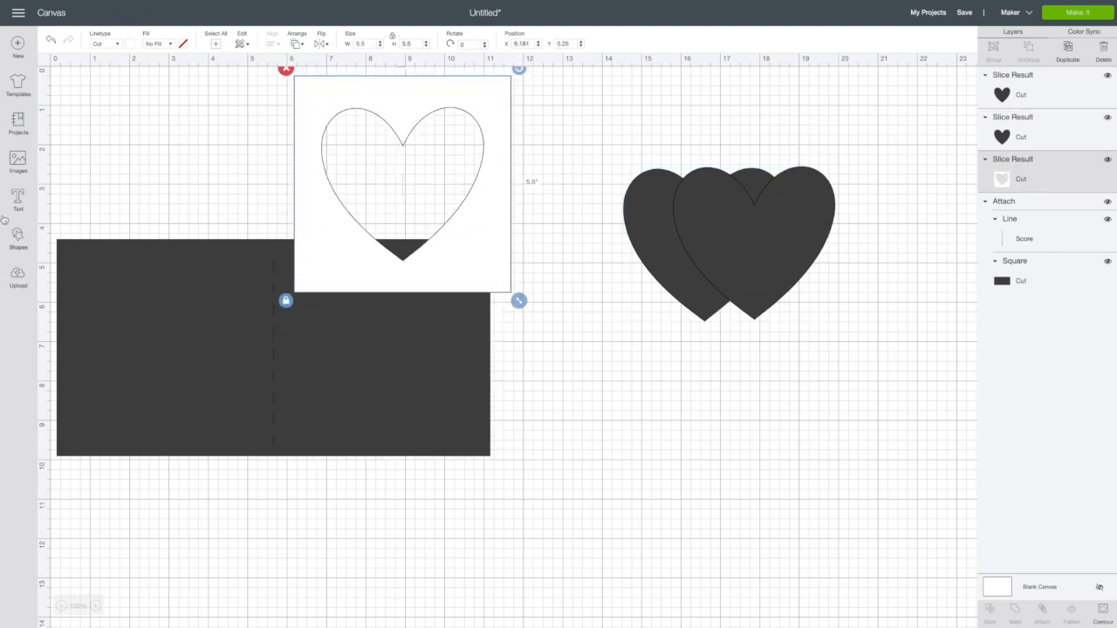
pyautogui.moveTo(120, 281); pyautogui.dragTo(171, 409)
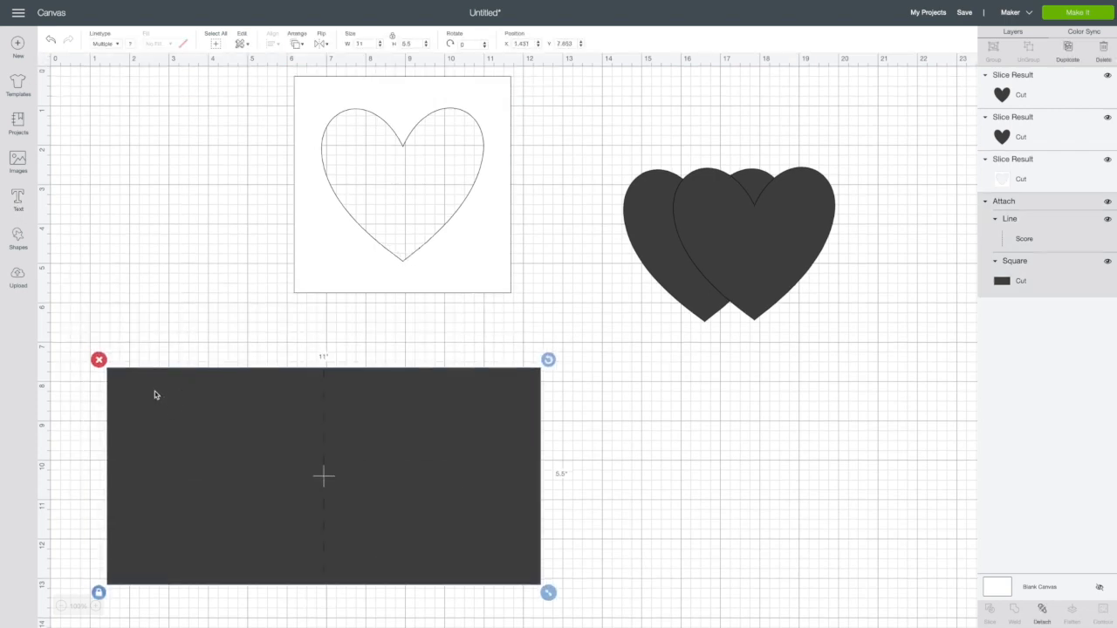
# Step: Add the text "I love you" on the white panel beneath the heart cutout and shrink it to about 4.4 inches wide
pyautogui.click(17, 199)
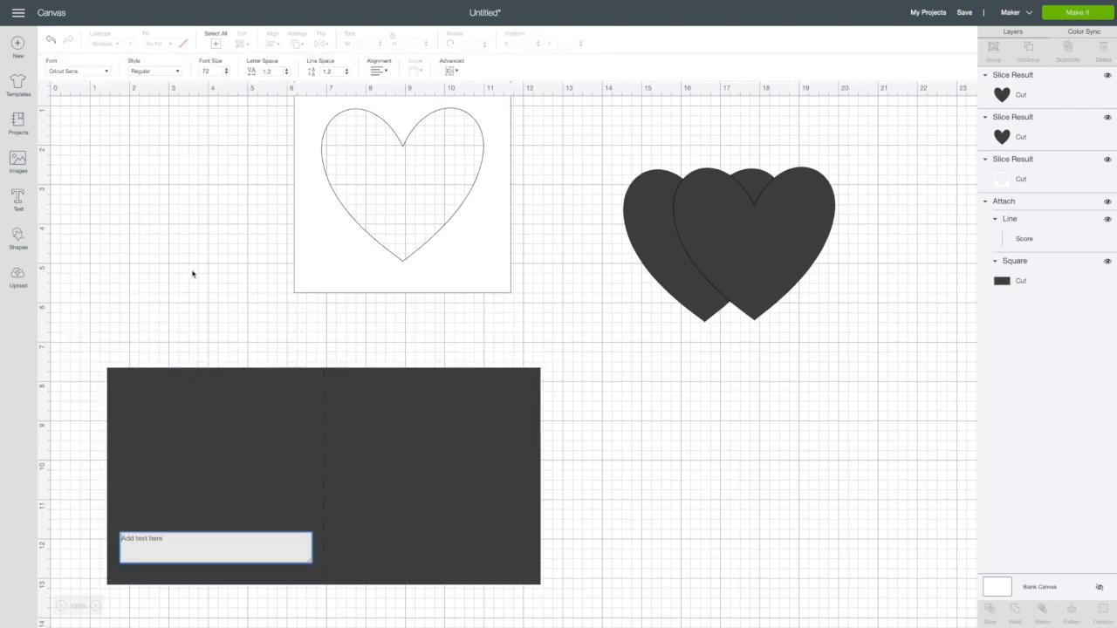
pyautogui.write('I love you')
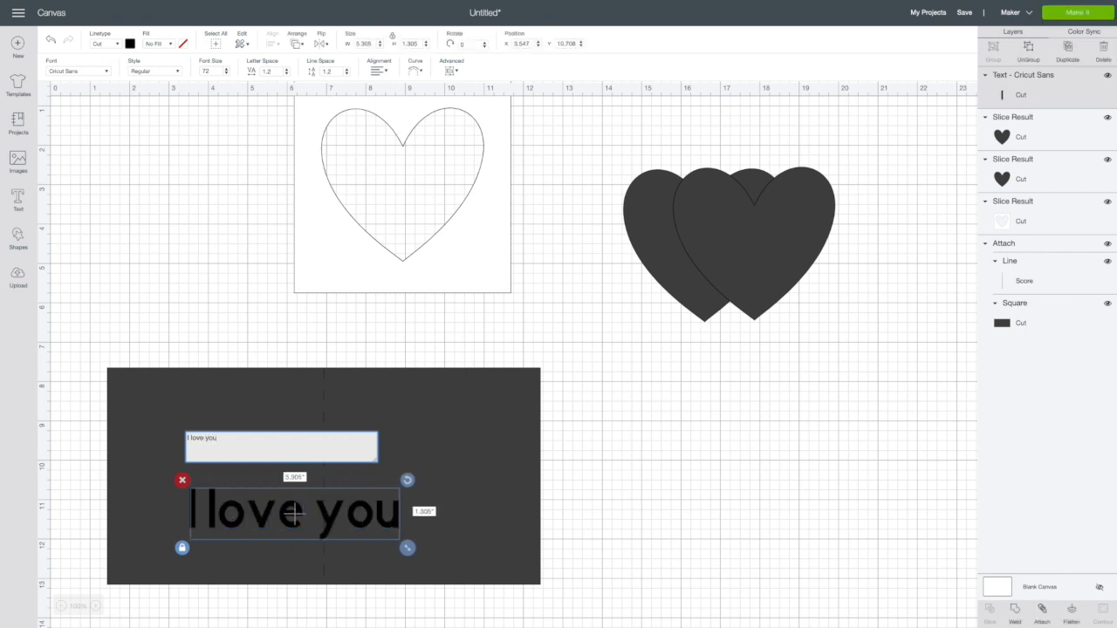
pyautogui.moveTo(273, 527); pyautogui.dragTo(372, 276)
pyautogui.moveTo(511, 307); pyautogui.dragTo(420, 279)
pyautogui.click(472, 284)
pyautogui.moveTo(491, 303); pyautogui.dragTo(451, 272)
# Step: Center the text and the white panel horizontally on each other
pyautogui.moveTo(225, 219); pyautogui.dragTo(503, 304)
pyautogui.click(360, 157)
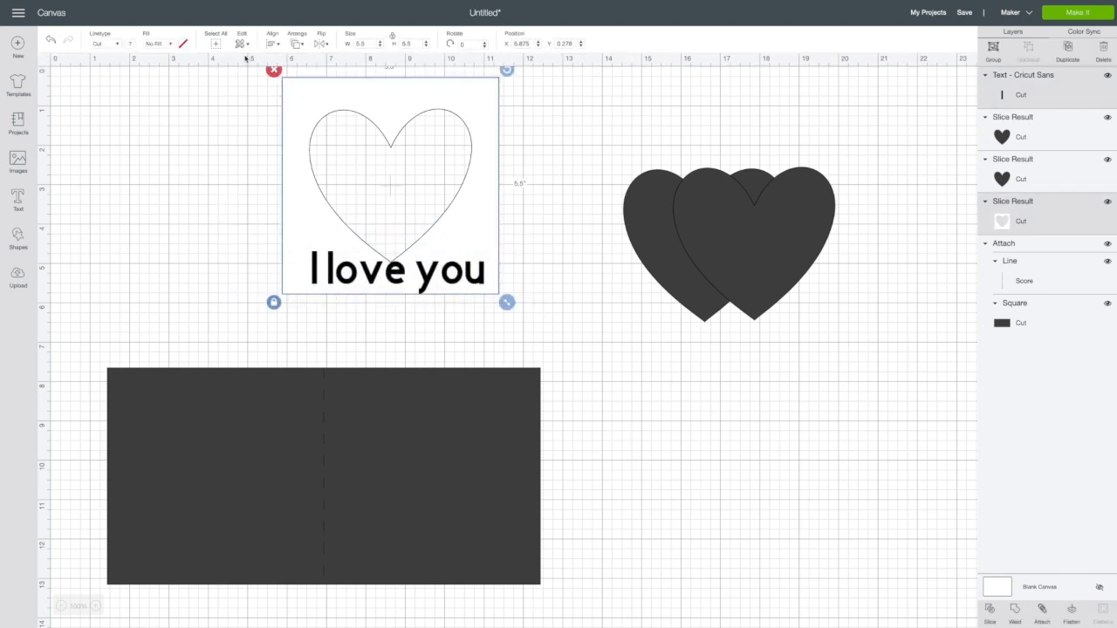
pyautogui.click(274, 43)
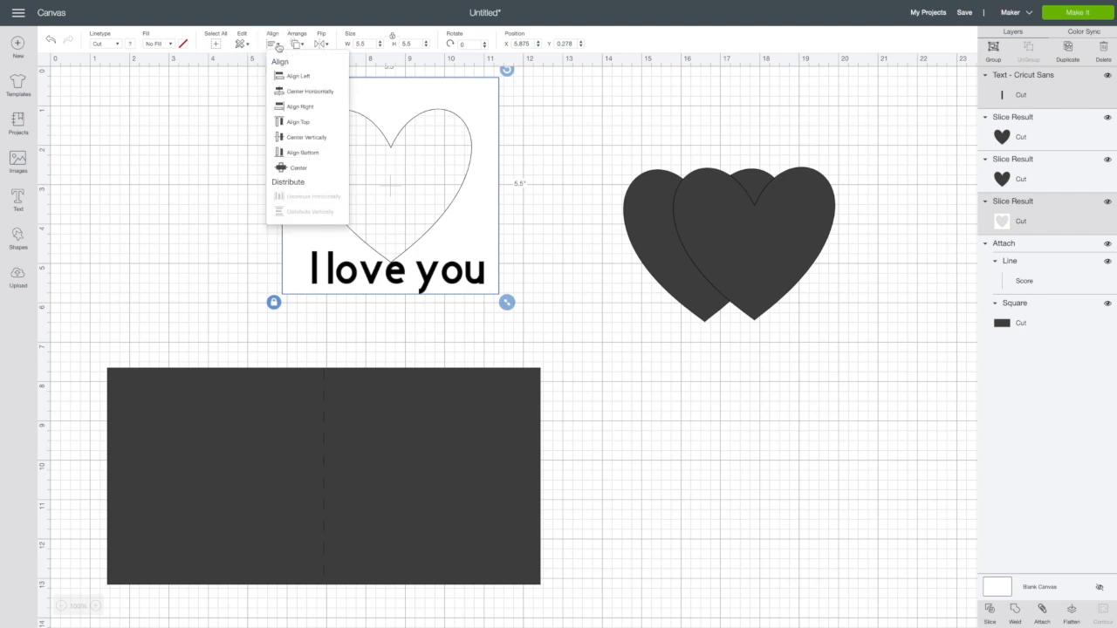
pyautogui.click(310, 91)
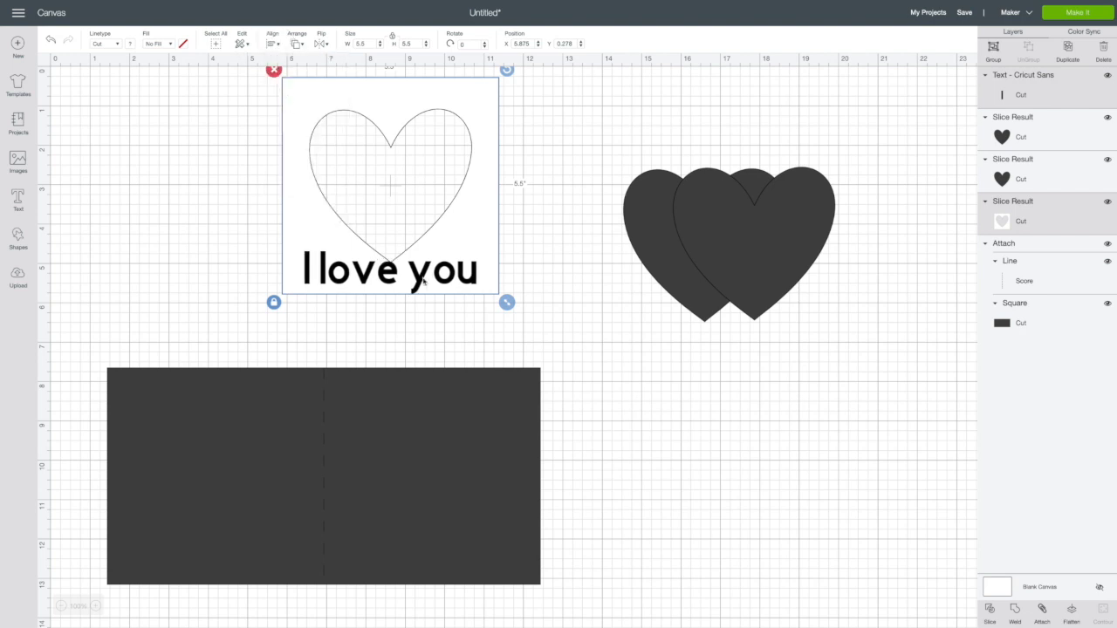
pyautogui.moveTo(422, 278); pyautogui.dragTo(423, 280)
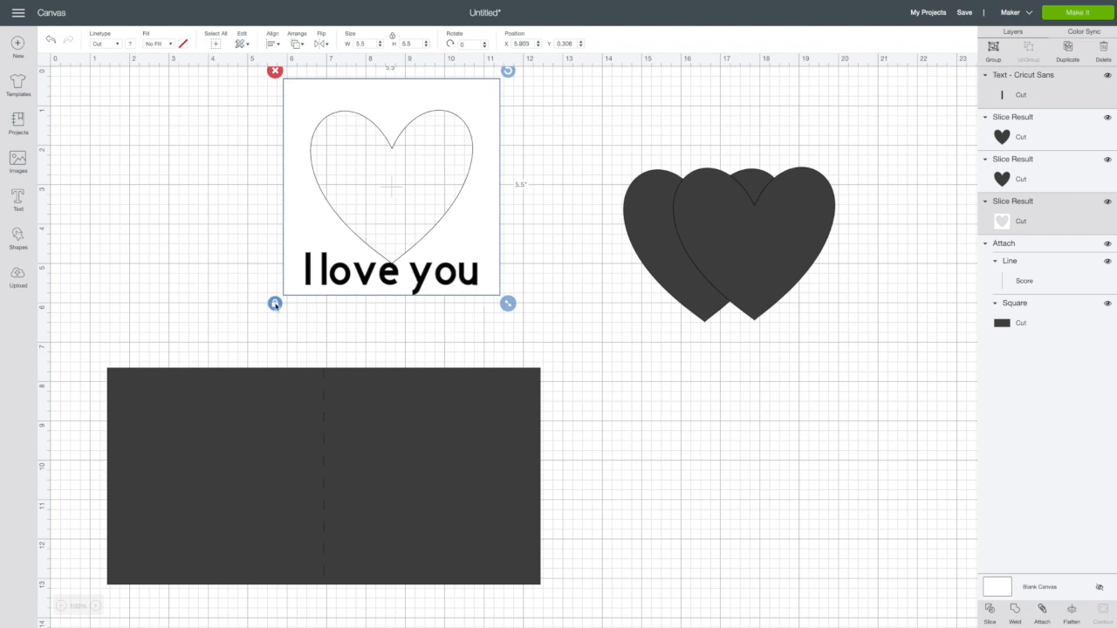
pyautogui.click(931, 301)
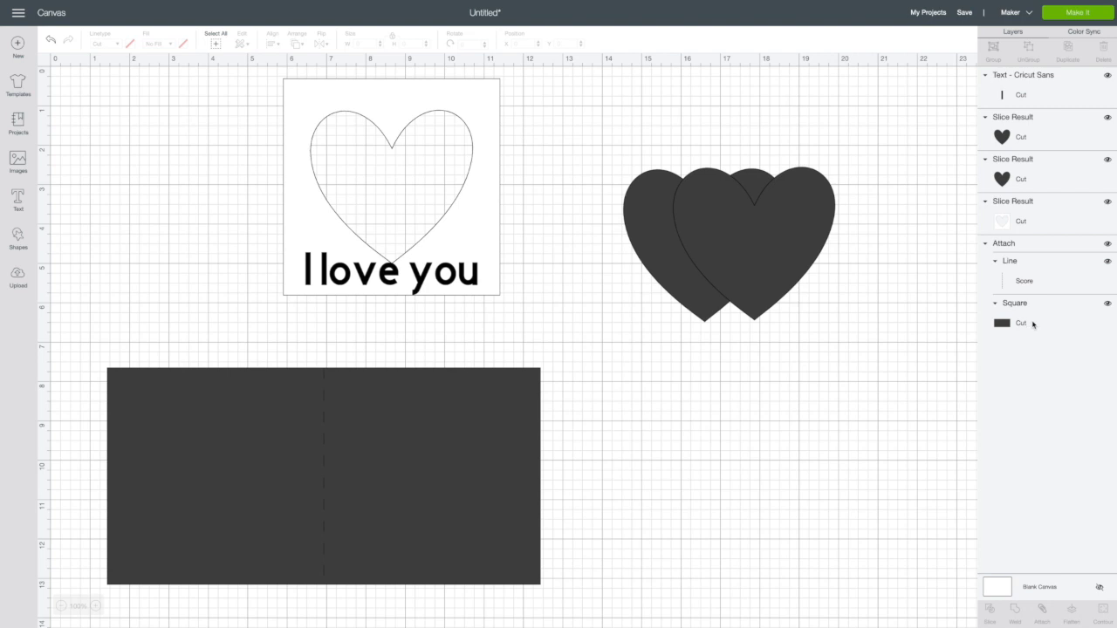
# Step: Reduce the text to about 3.7 inches wide and center it horizontally on the white panel
pyautogui.click(1009, 97)
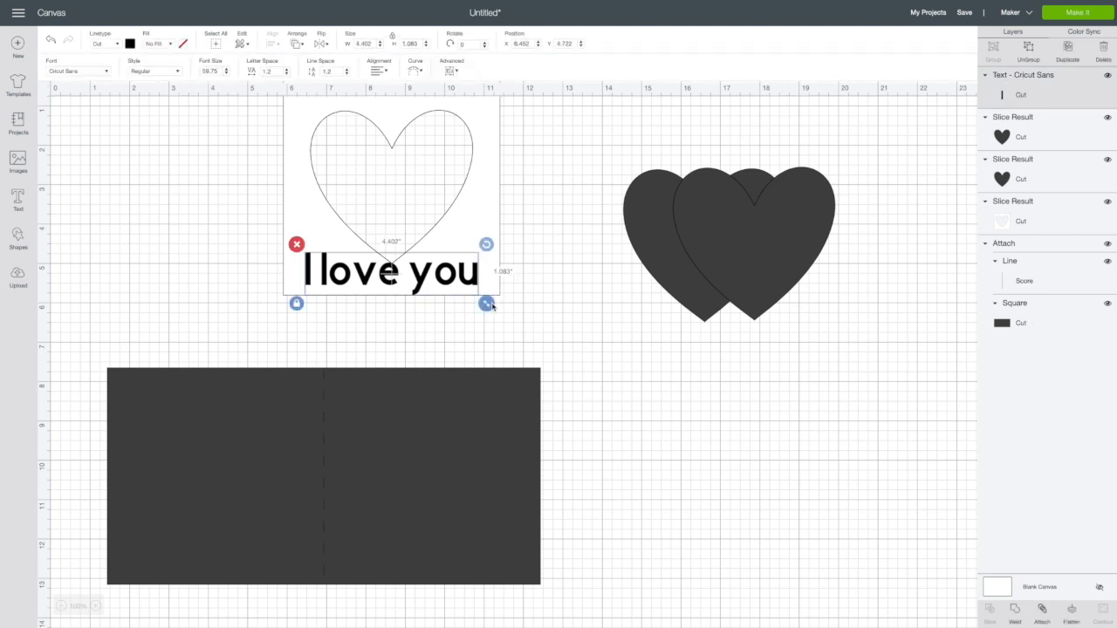
pyautogui.moveTo(487, 301); pyautogui.dragTo(461, 295)
pyautogui.moveTo(244, 271); pyautogui.dragTo(495, 292)
pyautogui.click(267, 49)
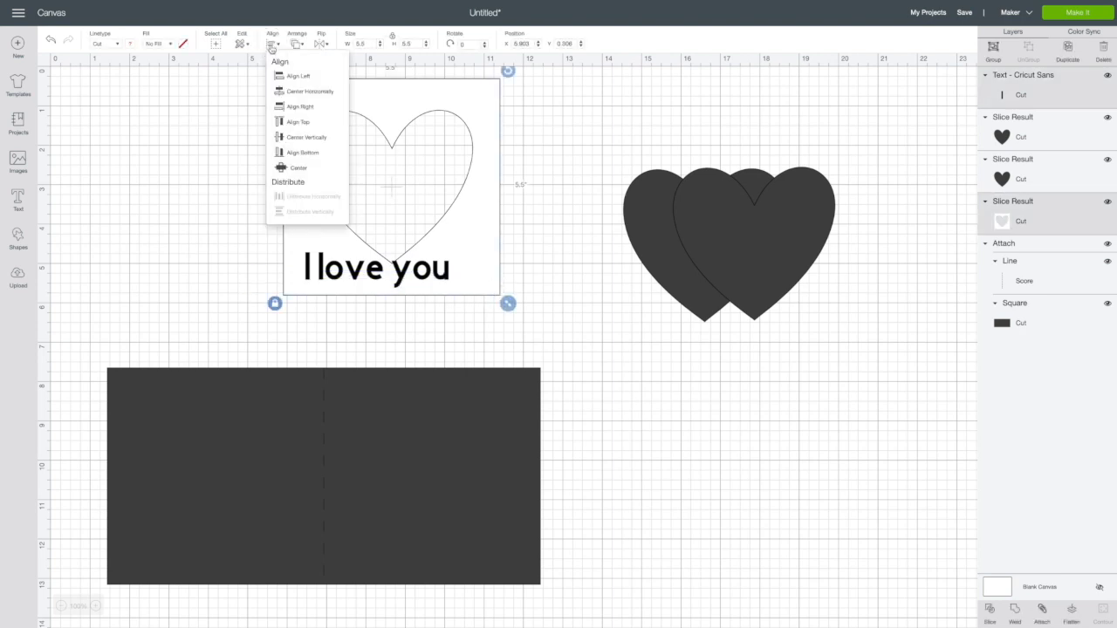
pyautogui.click(283, 91)
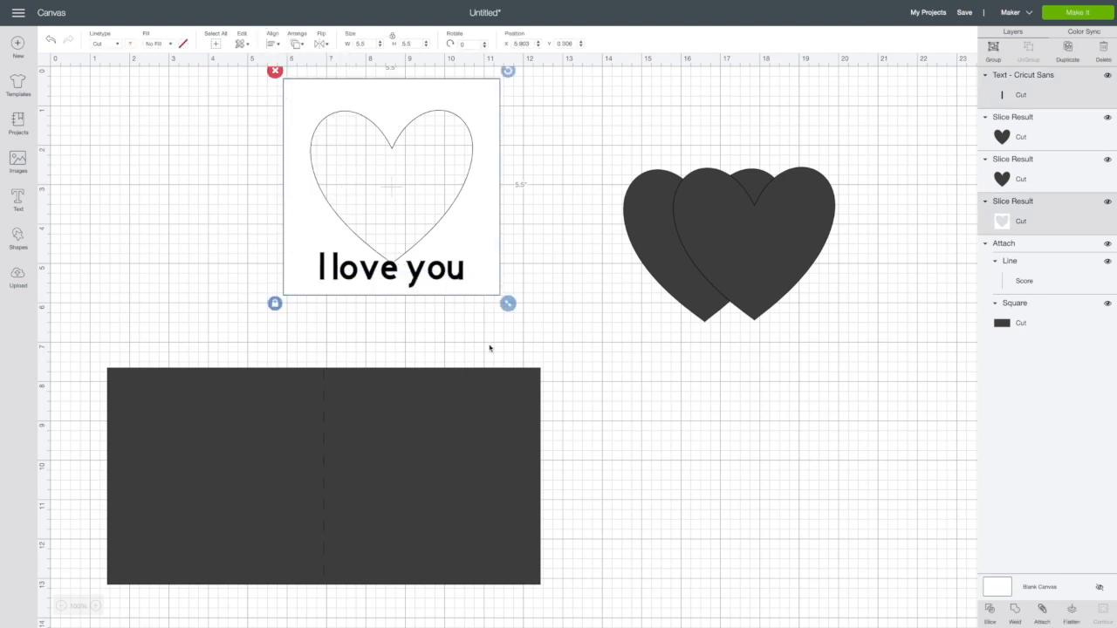
pyautogui.moveTo(442, 271); pyautogui.dragTo(442, 273)
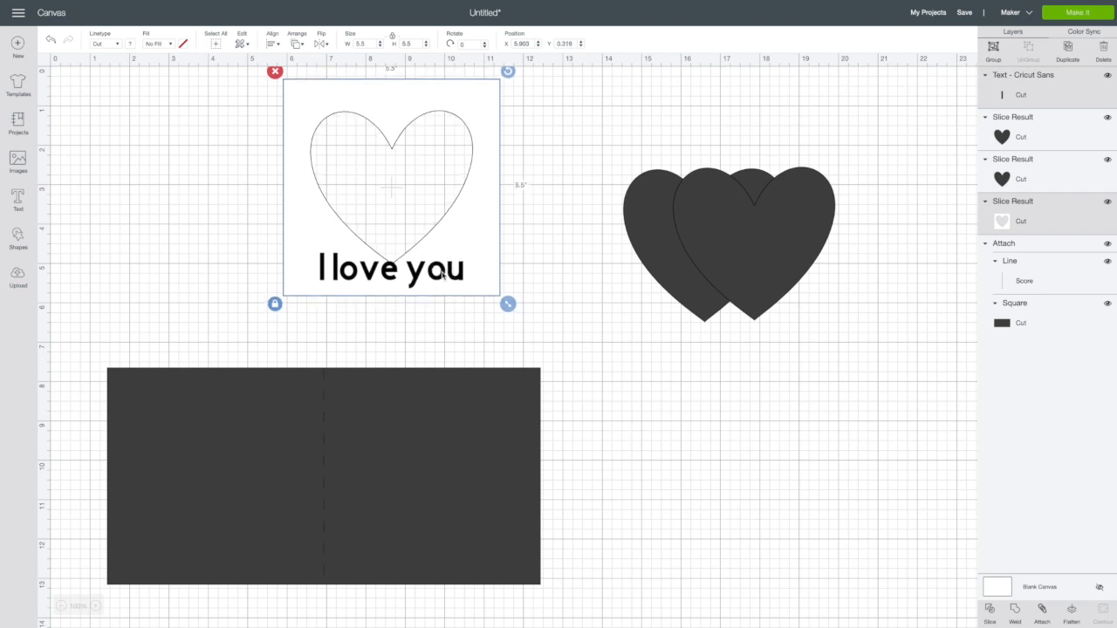
# Step: Move the text slightly lower on the panel and realign it to the panel's horizontal center
pyautogui.click(1038, 107)
pyautogui.moveTo(419, 275); pyautogui.dragTo(419, 278)
pyautogui.click(516, 282)
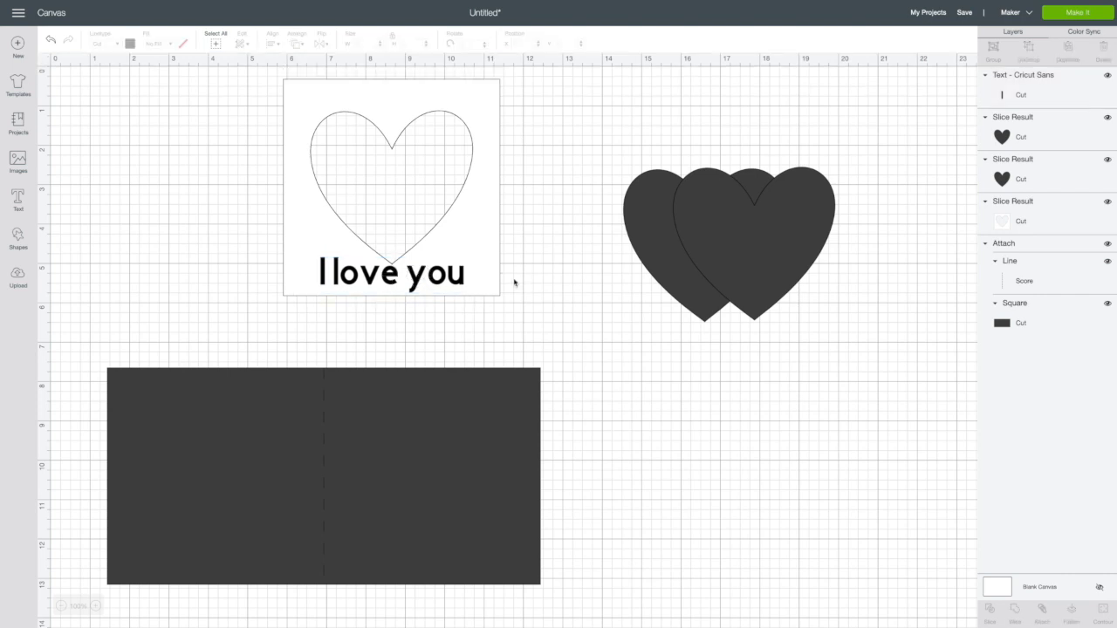
pyautogui.moveTo(245, 248); pyautogui.dragTo(529, 322)
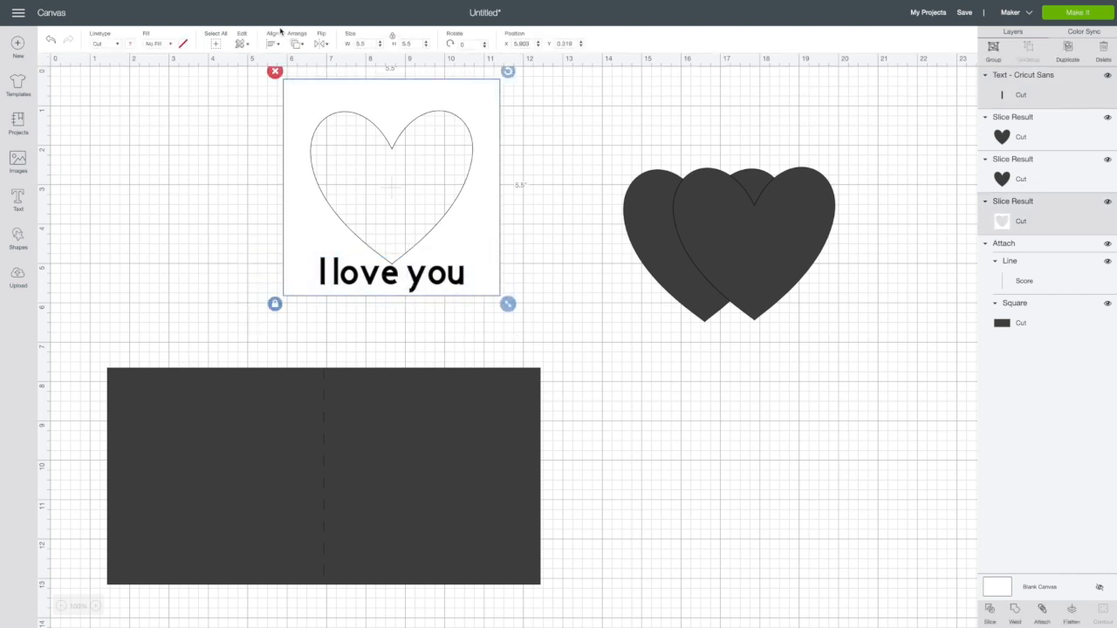
pyautogui.click(297, 43)
pyautogui.click(282, 47)
pyautogui.click(280, 47)
pyautogui.click(285, 92)
# Step: Slice the text out of the white panel and delete the leftover lettering pieces
pyautogui.click(990, 611)
pyautogui.moveTo(438, 210); pyautogui.dragTo(524, 328)
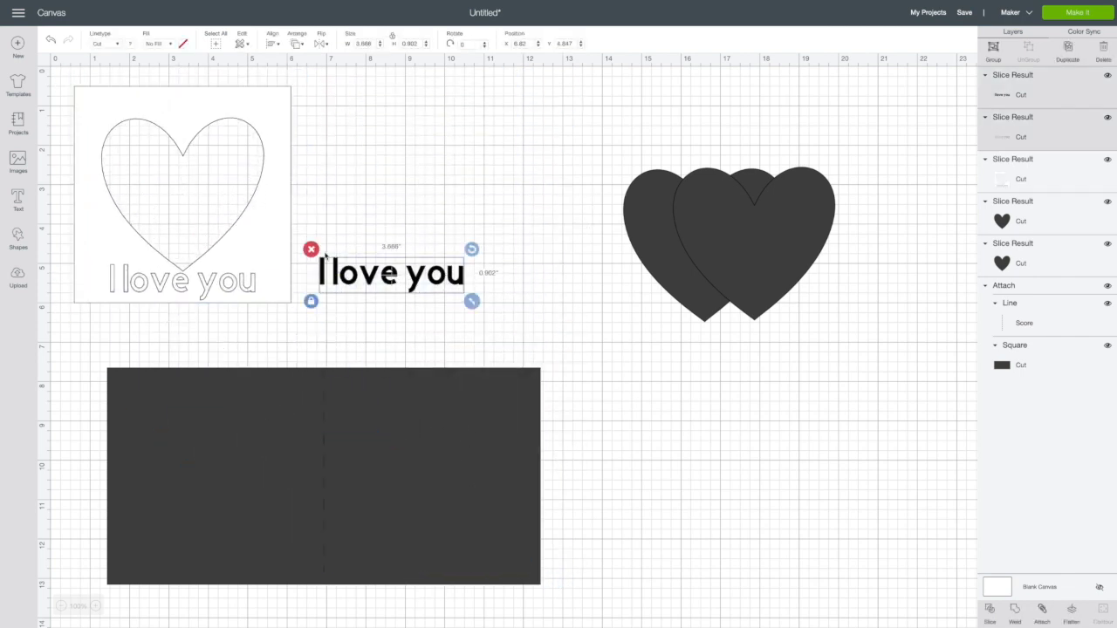
pyautogui.click(310, 250)
# Step: Preview the cutout panel over the right half of the card base and return it above the base
pyautogui.moveTo(274, 247); pyautogui.dragTo(481, 259)
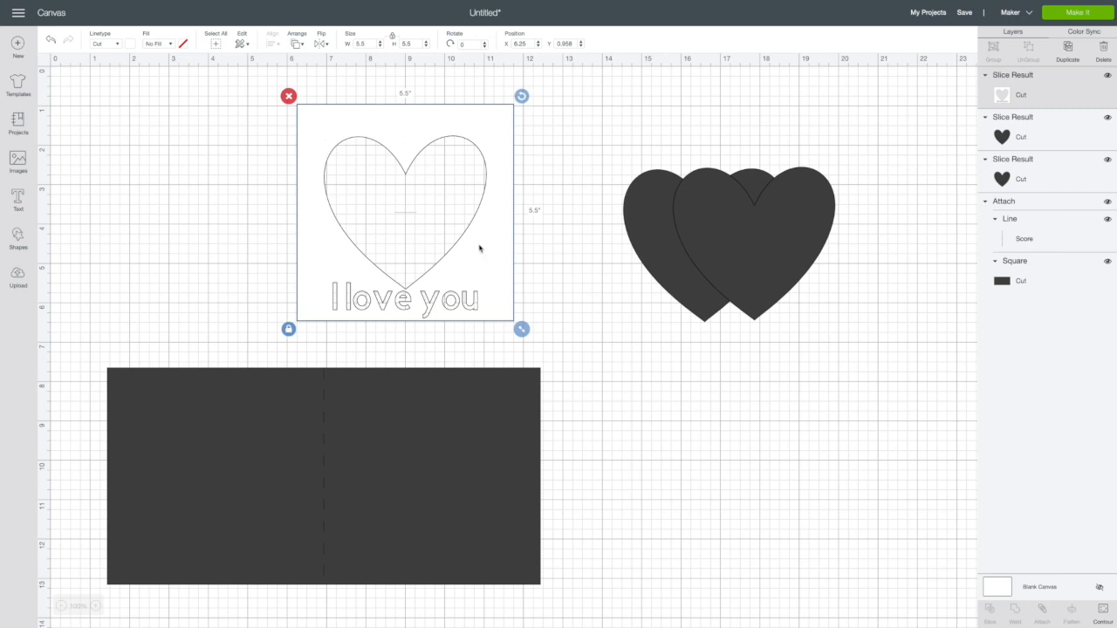
pyautogui.moveTo(482, 224); pyautogui.dragTo(510, 490)
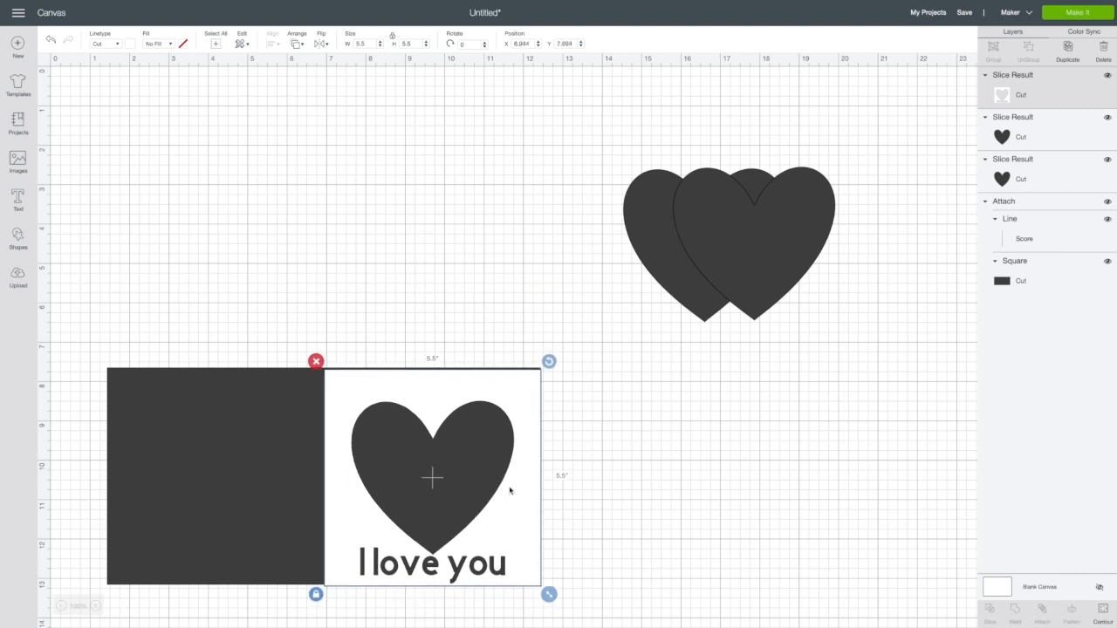
pyautogui.moveTo(510, 490); pyautogui.dragTo(479, 218)
# Step: Offset the two loose hearts so they overlap diagonally and weld them into one shape
pyautogui.moveTo(778, 230); pyautogui.dragTo(770, 291)
pyautogui.click(678, 384)
pyautogui.moveTo(606, 154); pyautogui.dragTo(882, 435)
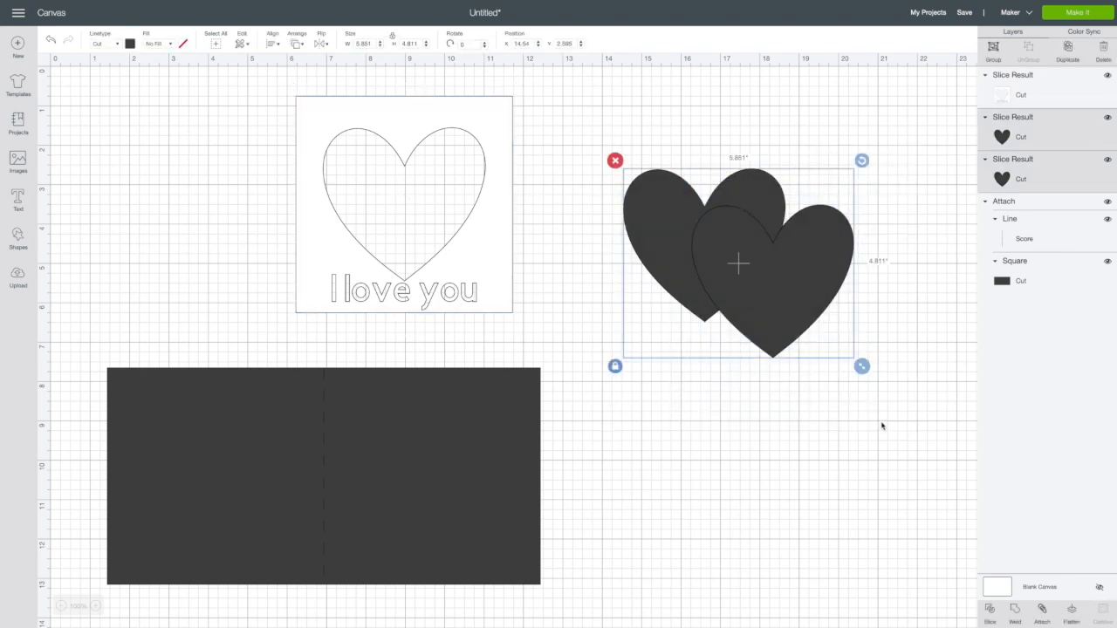
pyautogui.moveTo(798, 323); pyautogui.dragTo(801, 298)
pyautogui.click(785, 416)
pyautogui.click(818, 444)
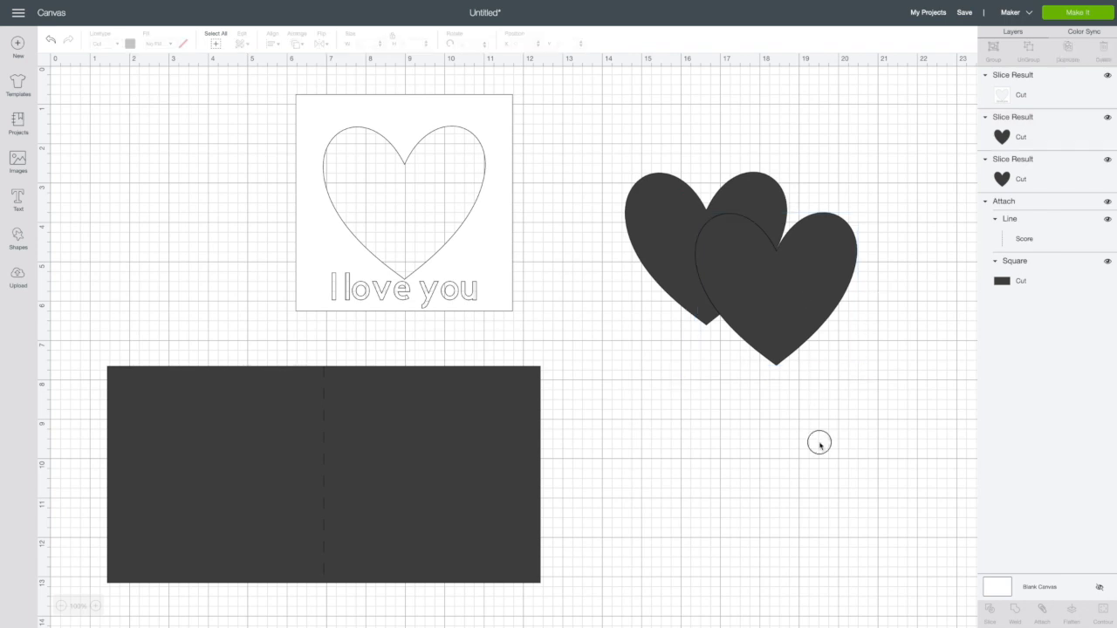
pyautogui.moveTo(583, 143); pyautogui.dragTo(929, 399)
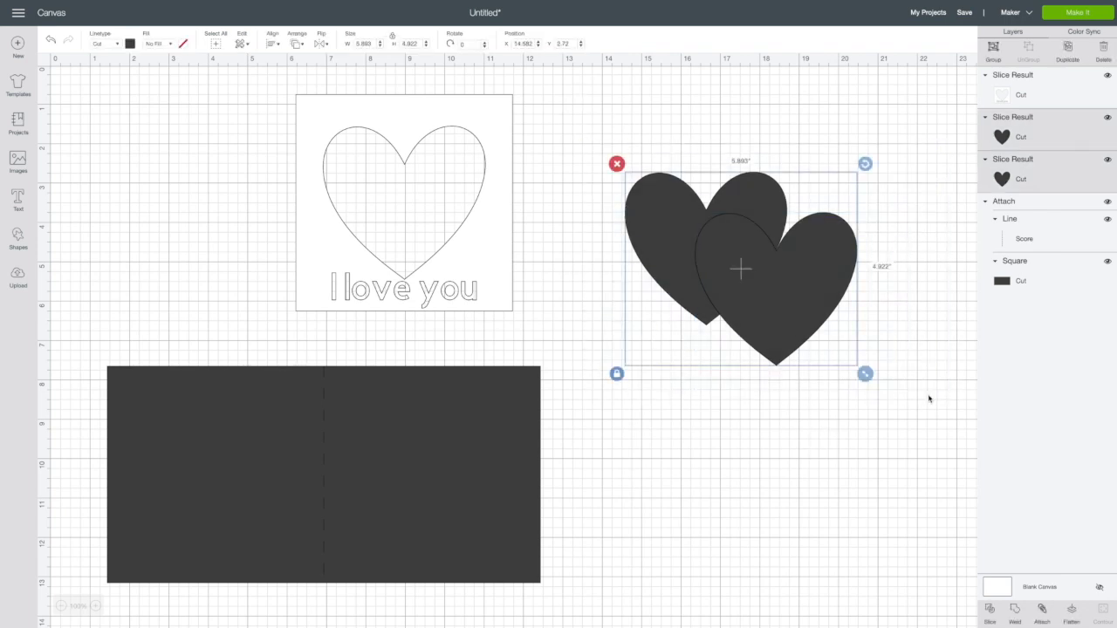
pyautogui.click(1016, 612)
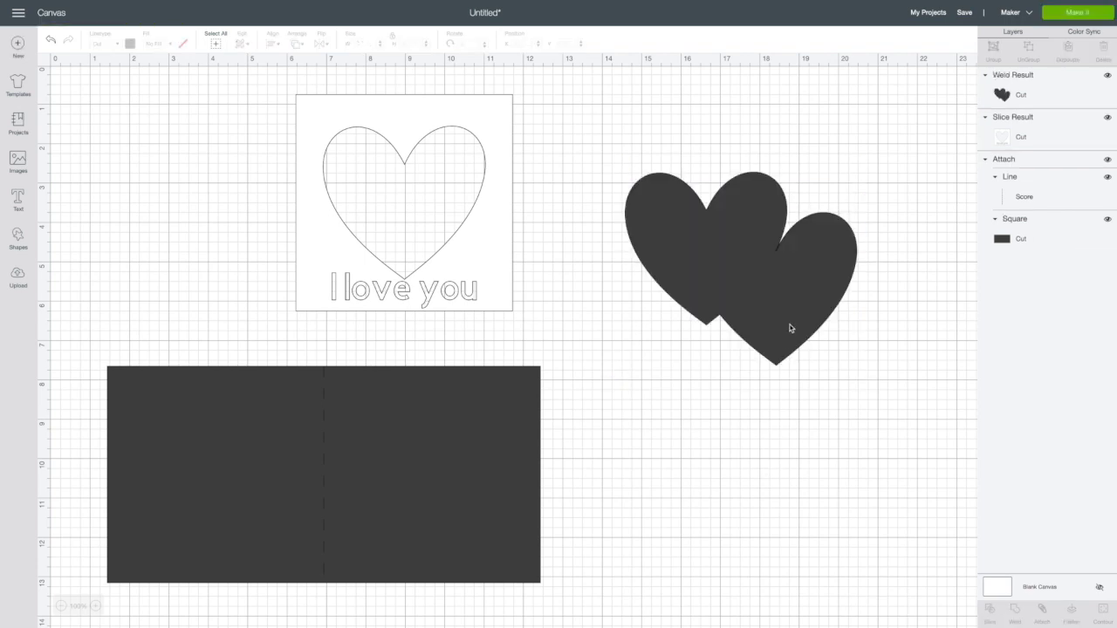
# Step: Position the white panel and the welded hearts side by side above the card base
pyautogui.moveTo(790, 329); pyautogui.dragTo(739, 290)
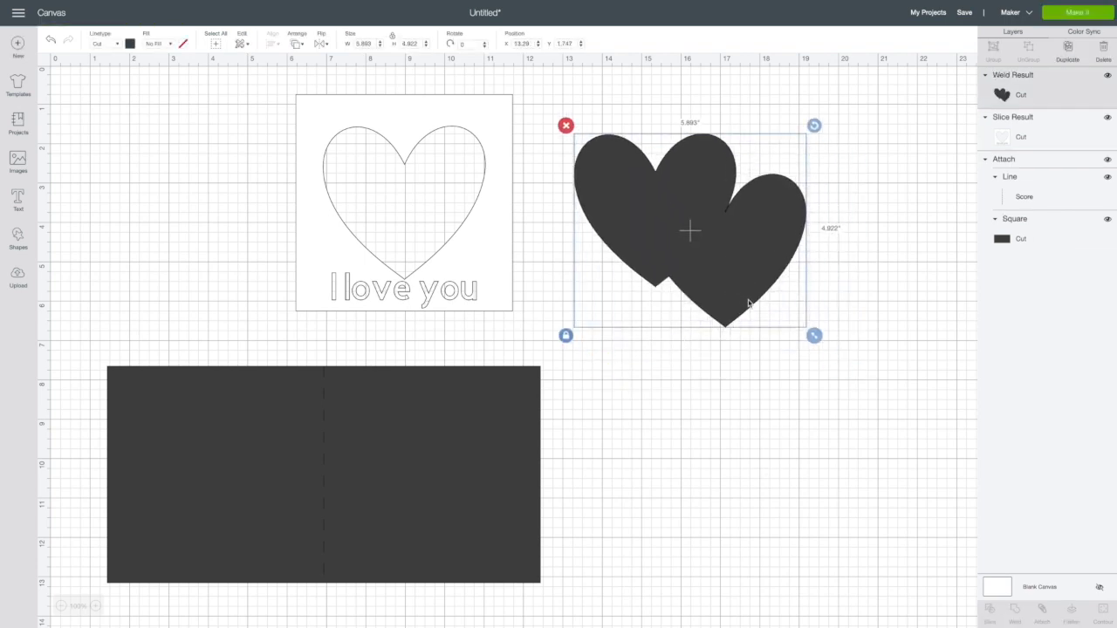
pyautogui.moveTo(742, 289); pyautogui.dragTo(756, 295)
pyautogui.click(734, 390)
pyautogui.moveTo(743, 227); pyautogui.dragTo(748, 230)
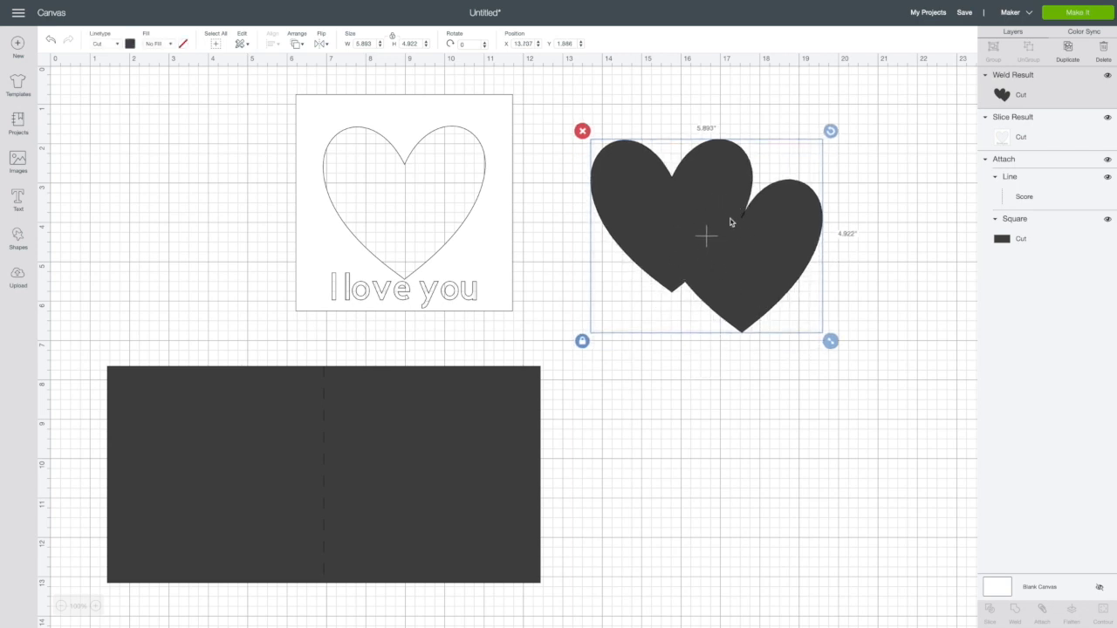
pyautogui.moveTo(475, 202); pyautogui.dragTo(280, 225)
pyautogui.moveTo(799, 249); pyautogui.dragTo(644, 219)
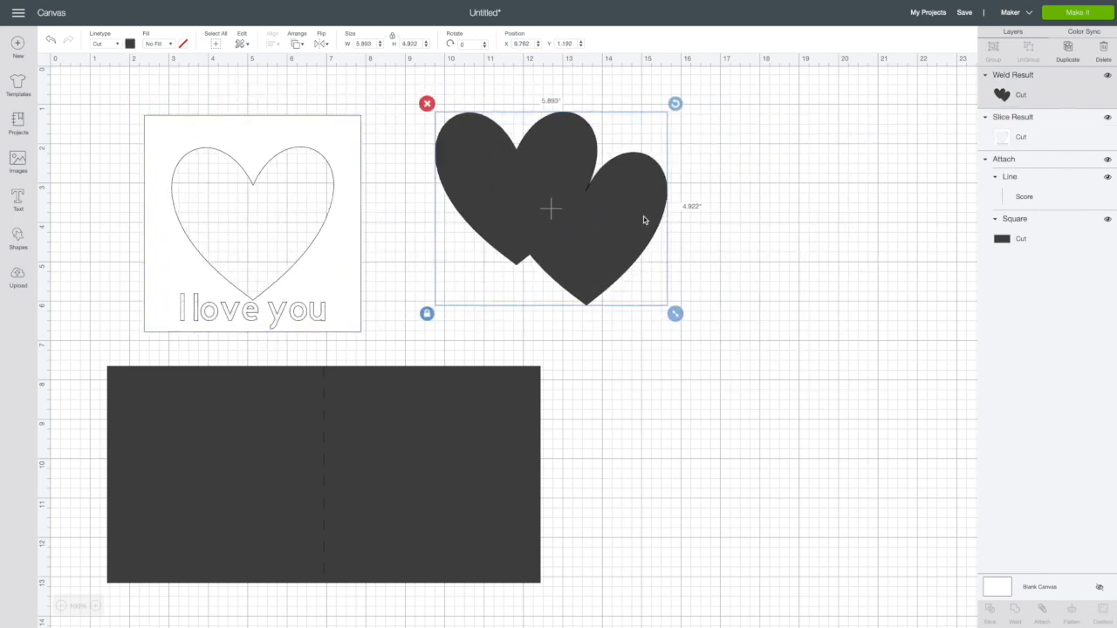
# Step: Insert the orange flower image with blue leaves from a "flower" search and place it to the right of the welded hearts
pyautogui.click(18, 162)
pyautogui.click(553, 80)
pyautogui.write('flower')
pyautogui.press('Return')
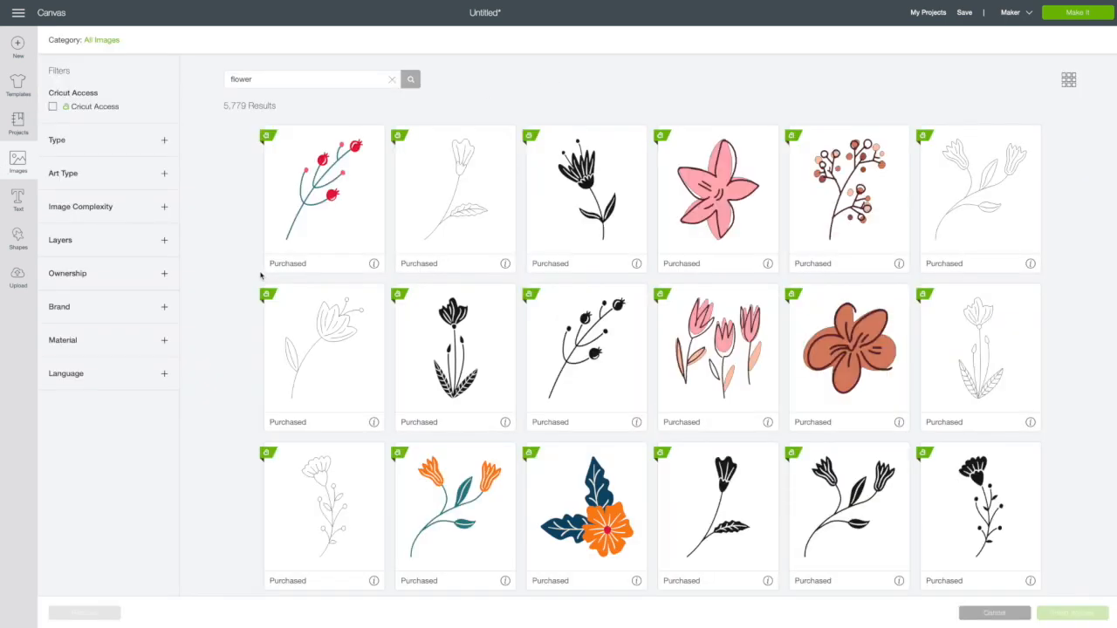
pyautogui.click(600, 563)
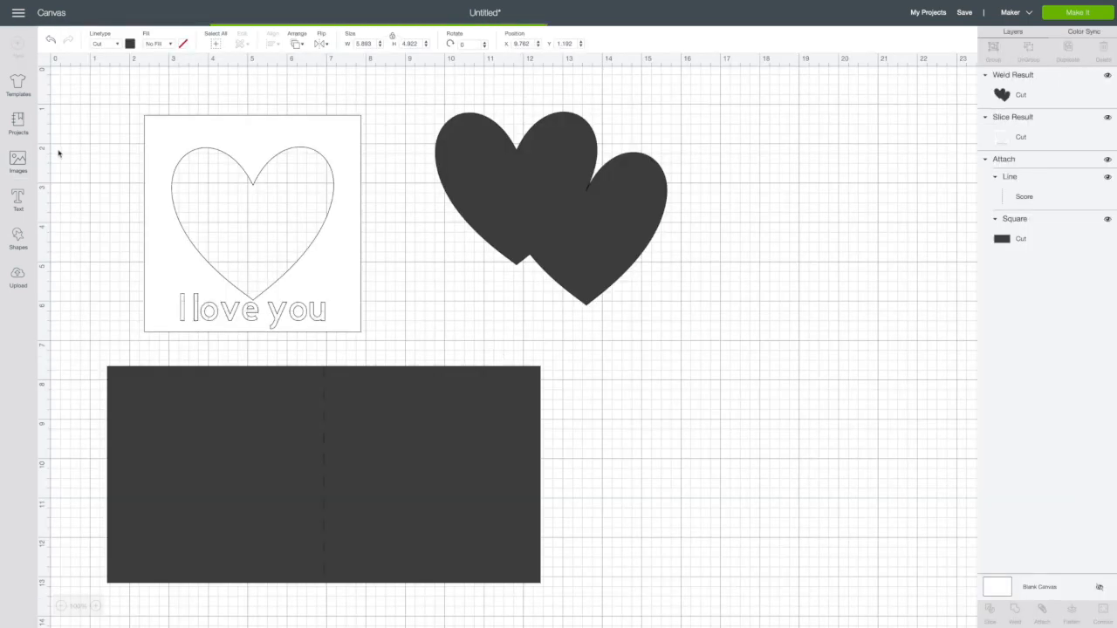
pyautogui.moveTo(229, 265); pyautogui.dragTo(774, 396)
pyautogui.moveTo(898, 499); pyautogui.dragTo(837, 382)
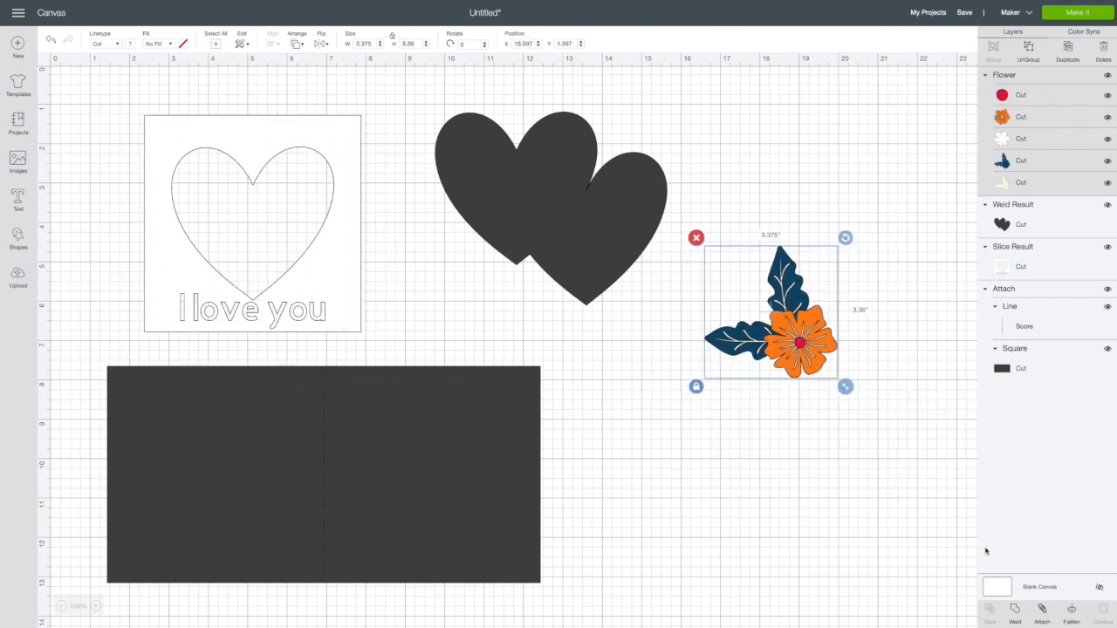
# Step: Flatten the flower into one printable layer, shift it slightly toward the hearts, and preview it on the print-and-cut mat
pyautogui.click(1071, 614)
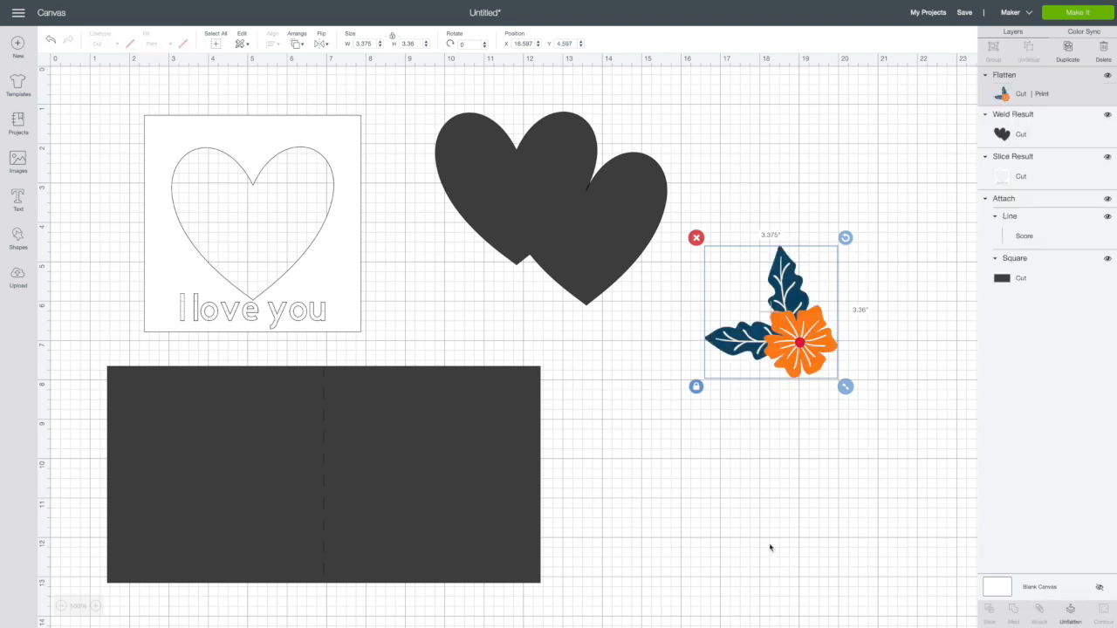
pyautogui.scroll(-2, 770, 549)
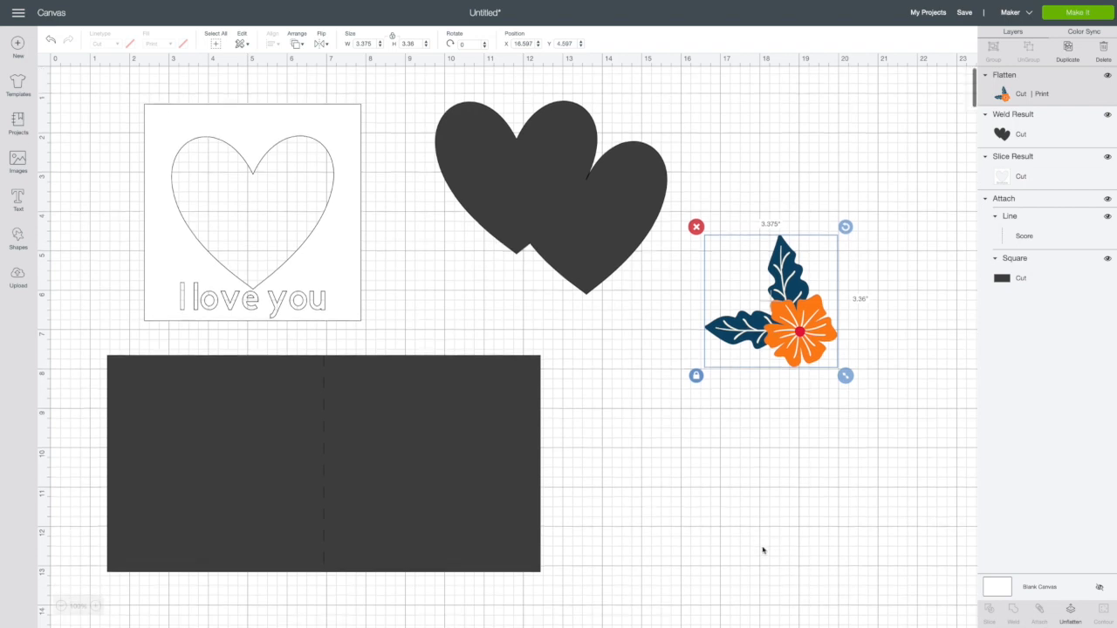
pyautogui.moveTo(777, 312); pyautogui.dragTo(751, 323)
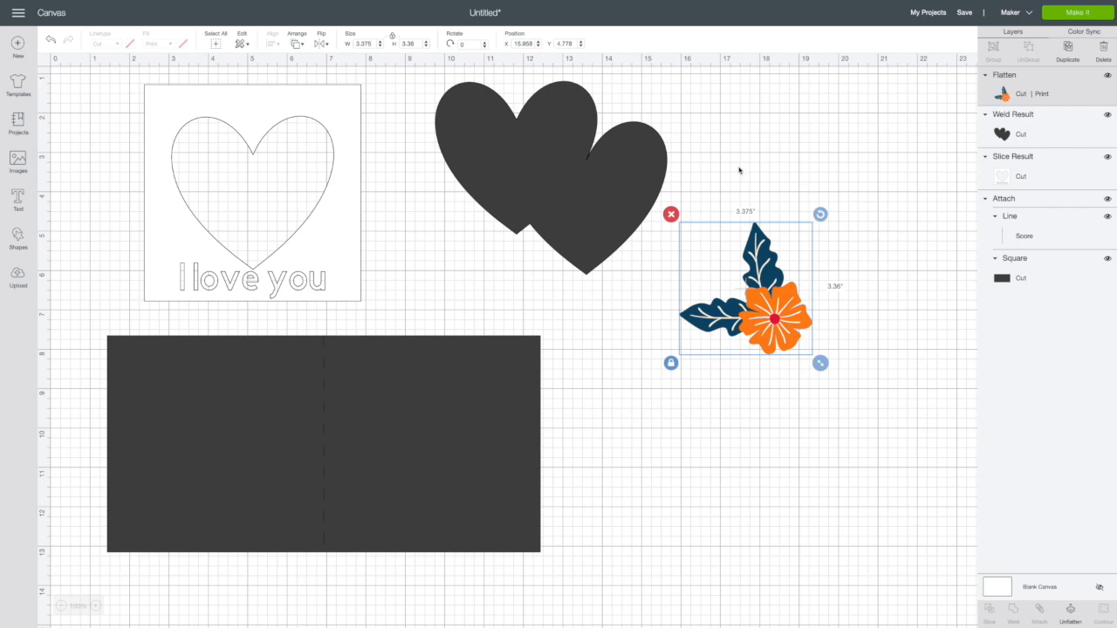
pyautogui.click(1080, 14)
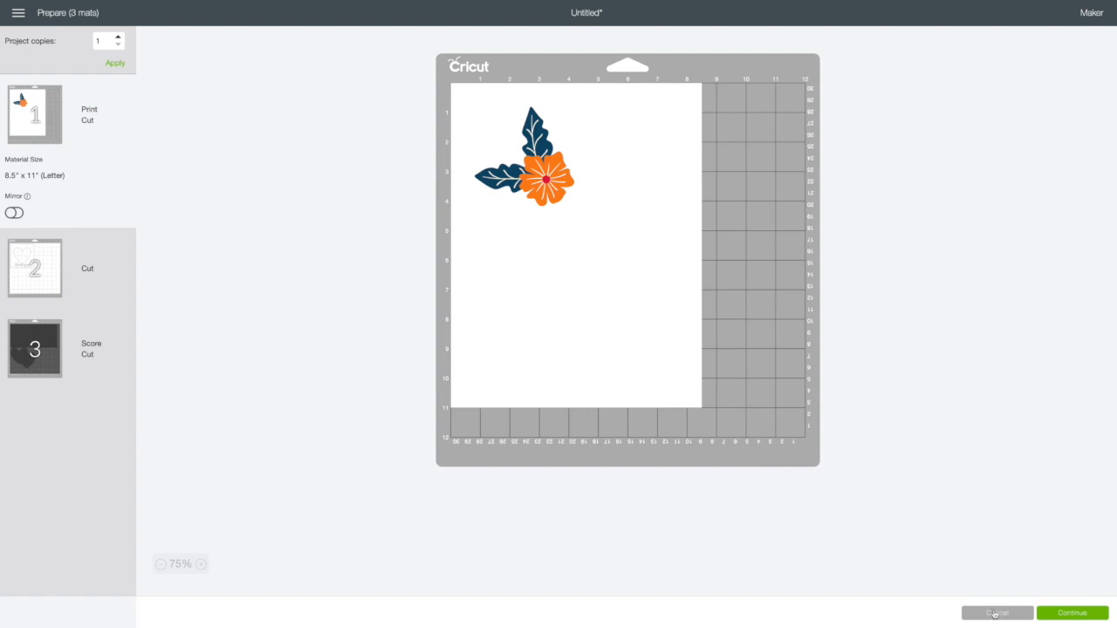
pyautogui.click(995, 614)
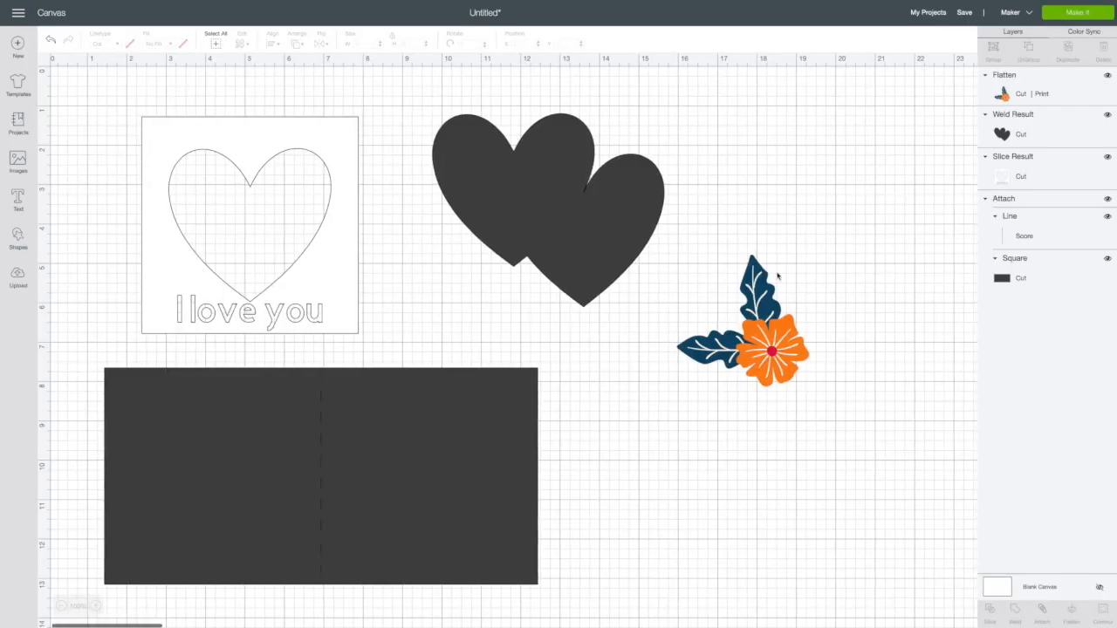
# Step: Place the white cutout panel over the card base's right half, try the flower on it, and park the flower above the base
pyautogui.moveTo(761, 297); pyautogui.dragTo(742, 279)
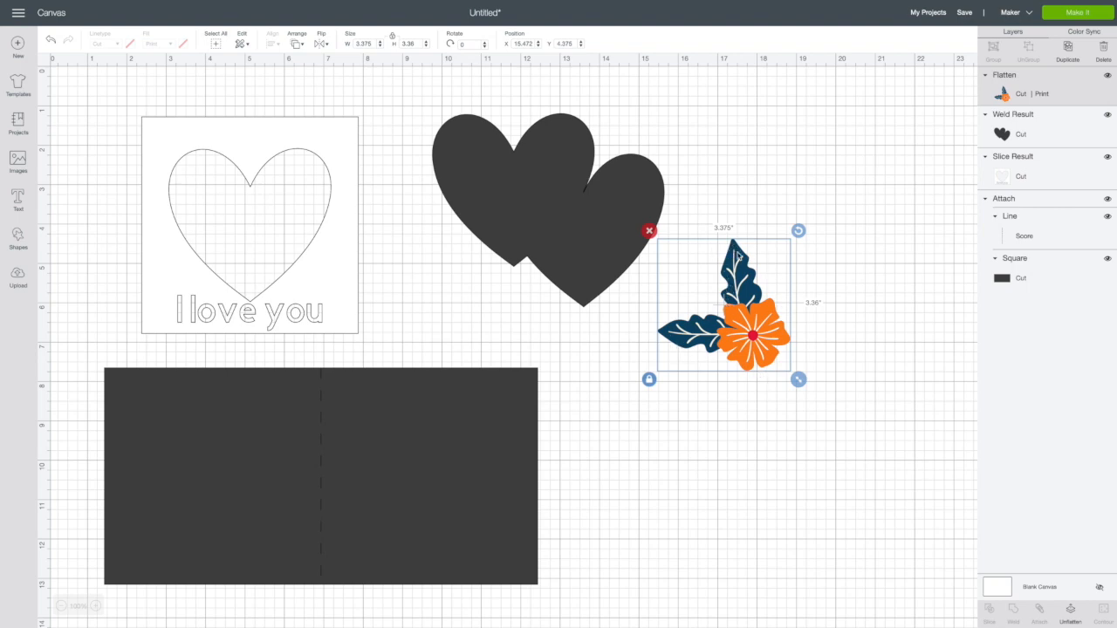
pyautogui.moveTo(738, 253); pyautogui.dragTo(442, 422)
pyautogui.moveTo(340, 288); pyautogui.dragTo(521, 539)
pyautogui.click(461, 502)
pyautogui.moveTo(460, 502); pyautogui.dragTo(311, 196)
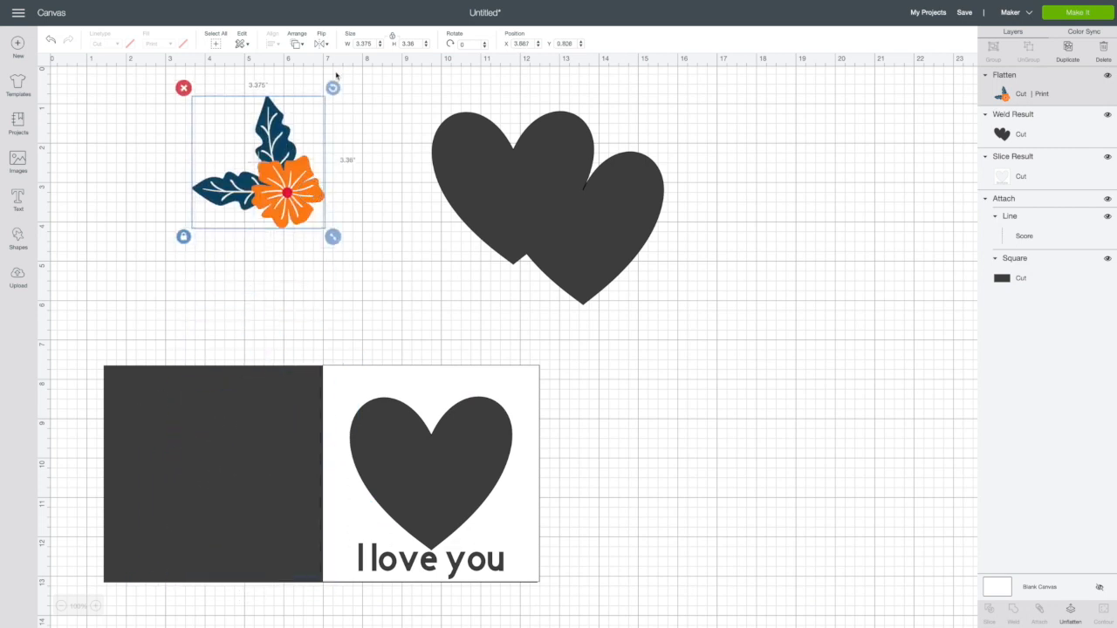
# Step: Move the white cutout panel off the card base to the right of the welded hearts
pyautogui.moveTo(452, 407); pyautogui.dragTo(262, 291)
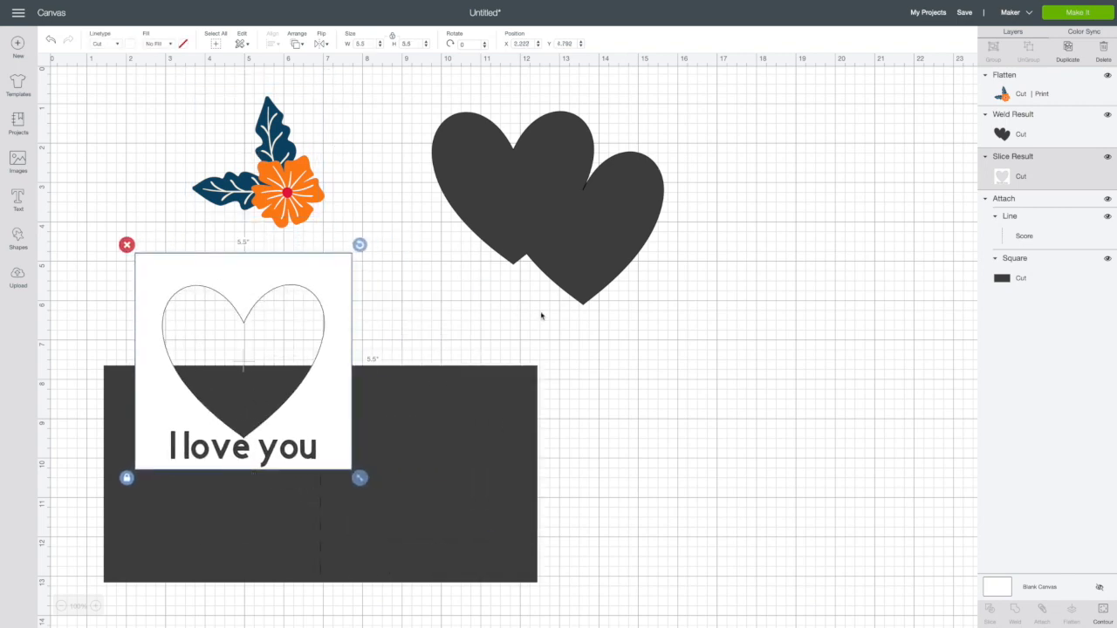
pyautogui.moveTo(326, 368); pyautogui.dragTo(834, 410)
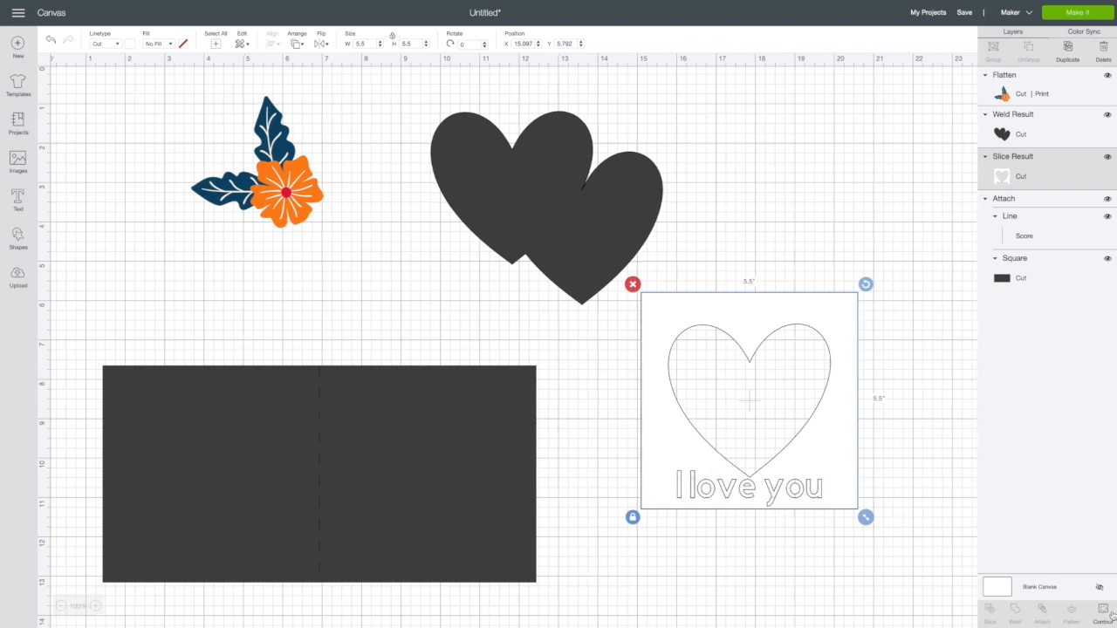
pyautogui.moveTo(823, 442); pyautogui.dragTo(900, 286)
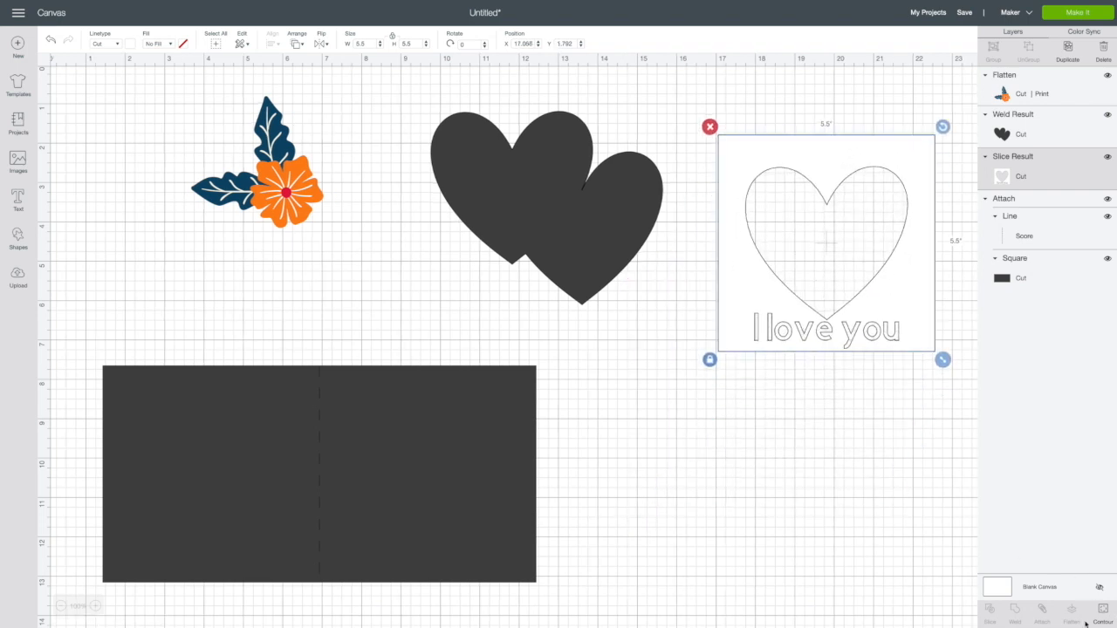
# Step: Use Contour on the white panel to turn the heart cutout off and back on
pyautogui.click(1105, 614)
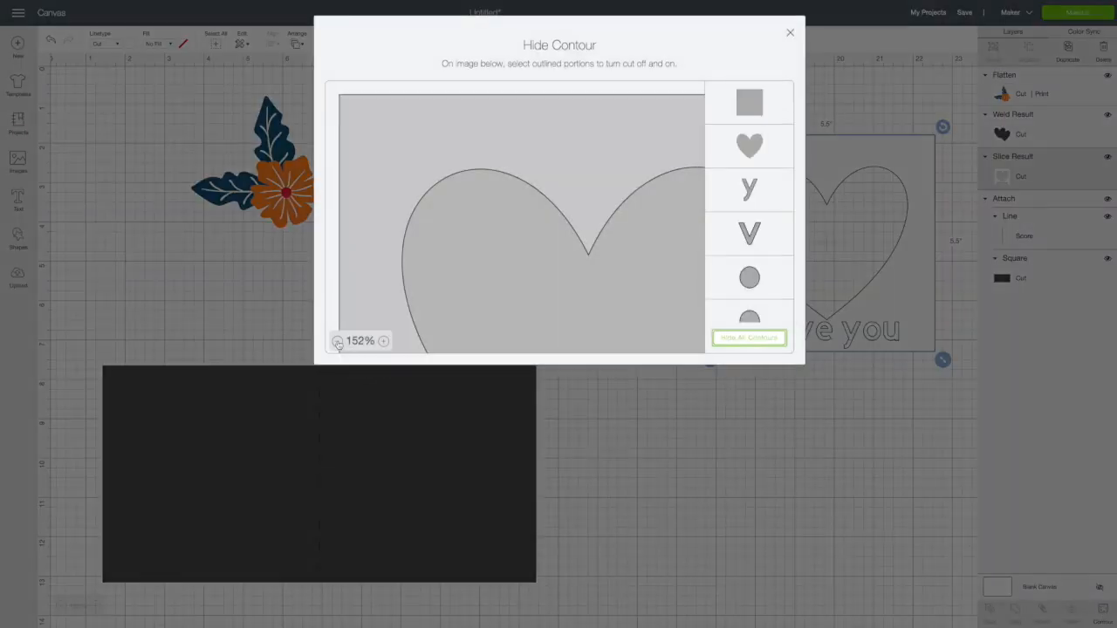
pyautogui.click(338, 342)
pyautogui.click(338, 341)
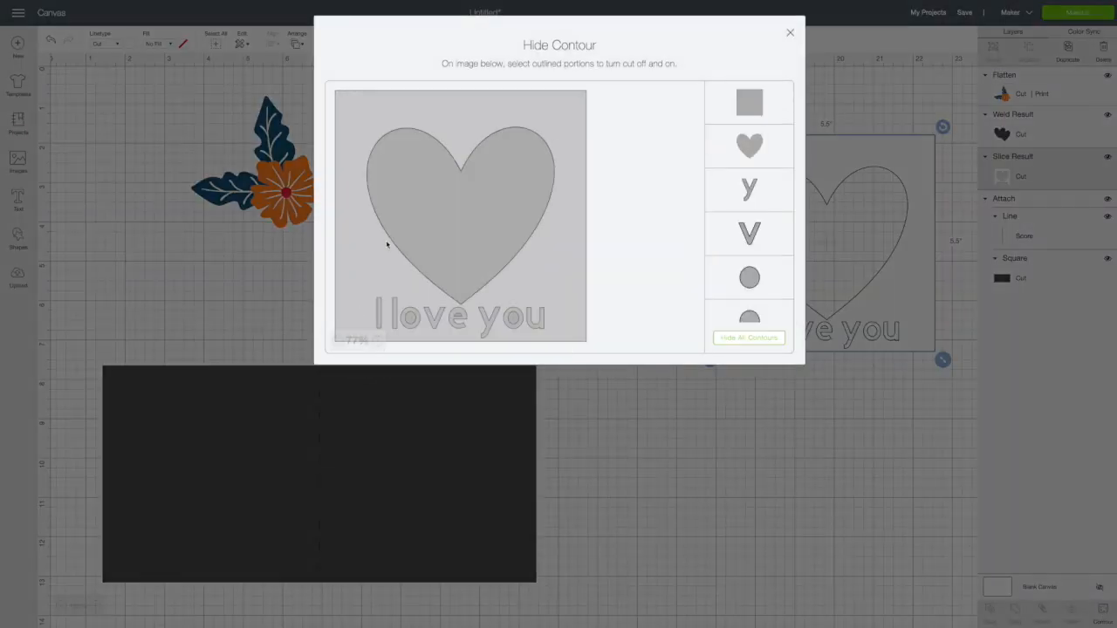
pyautogui.click(411, 318)
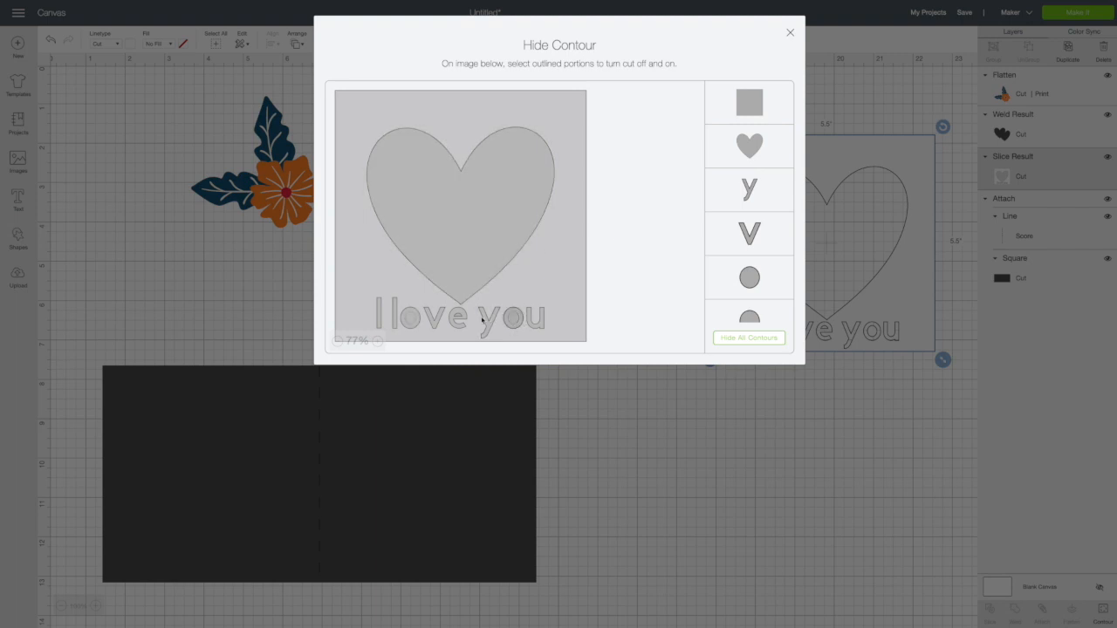
pyautogui.click(460, 319)
pyautogui.click(435, 253)
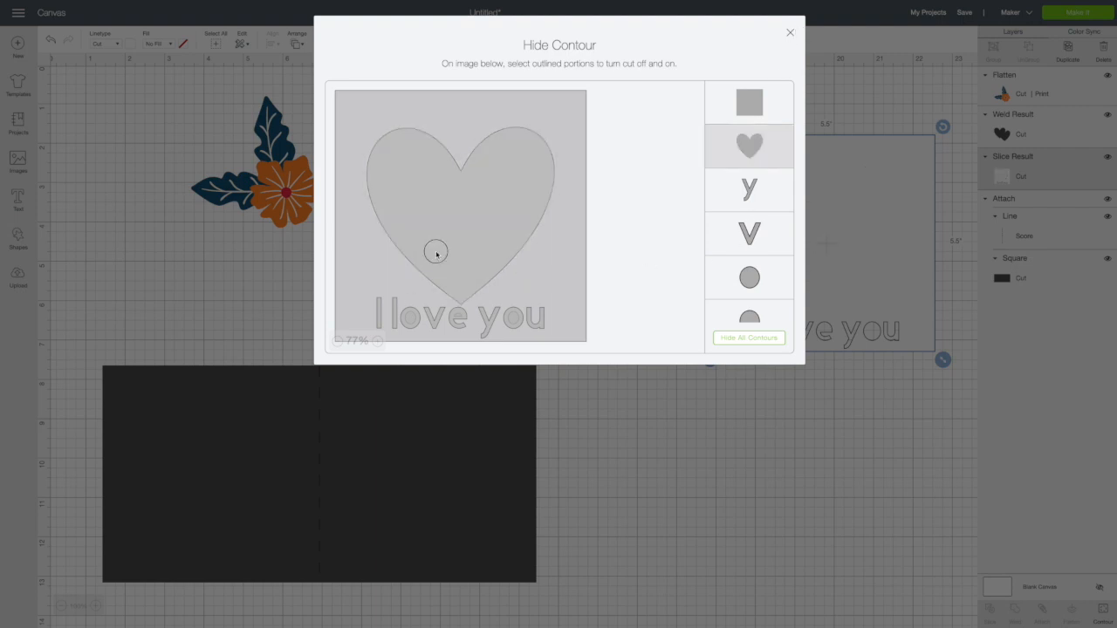
pyautogui.click(436, 251)
pyautogui.tripleClick(597, 51)
pyautogui.moveTo(595, 55); pyautogui.dragTo(575, 61)
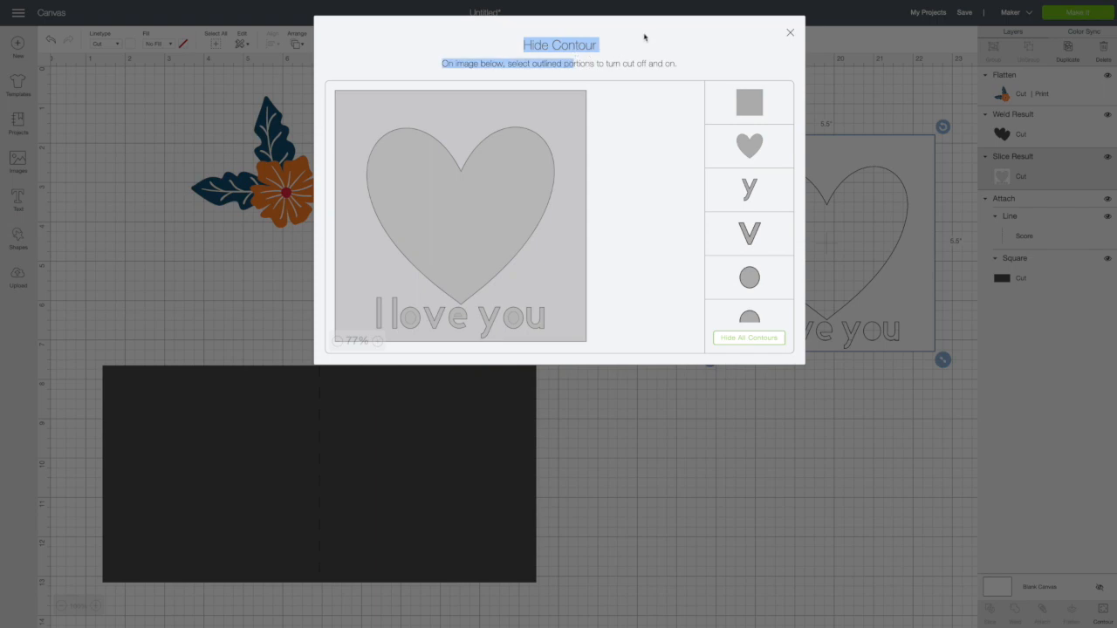
pyautogui.click(604, 28)
pyautogui.moveTo(621, 25); pyautogui.dragTo(535, 39)
pyautogui.click(716, 55)
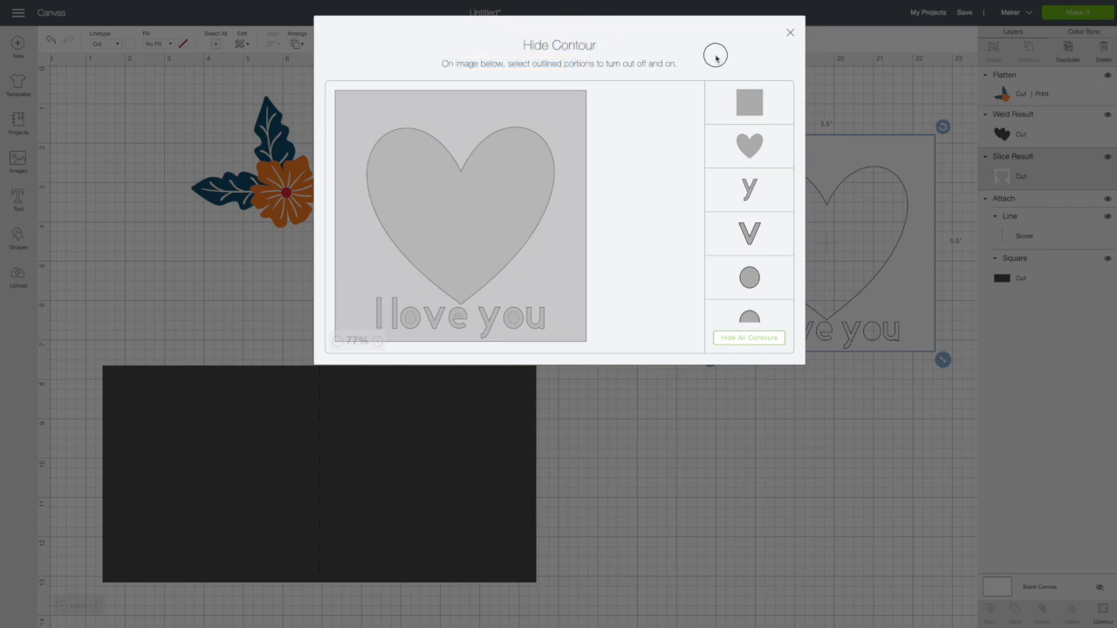
# Step: Leave the contour view, preview the white panel over the card base's right half, and return it beside the welded hearts
pyautogui.click(897, 150)
pyautogui.hscroll(1, 790, 336)
pyautogui.scroll(1, 787, 337)
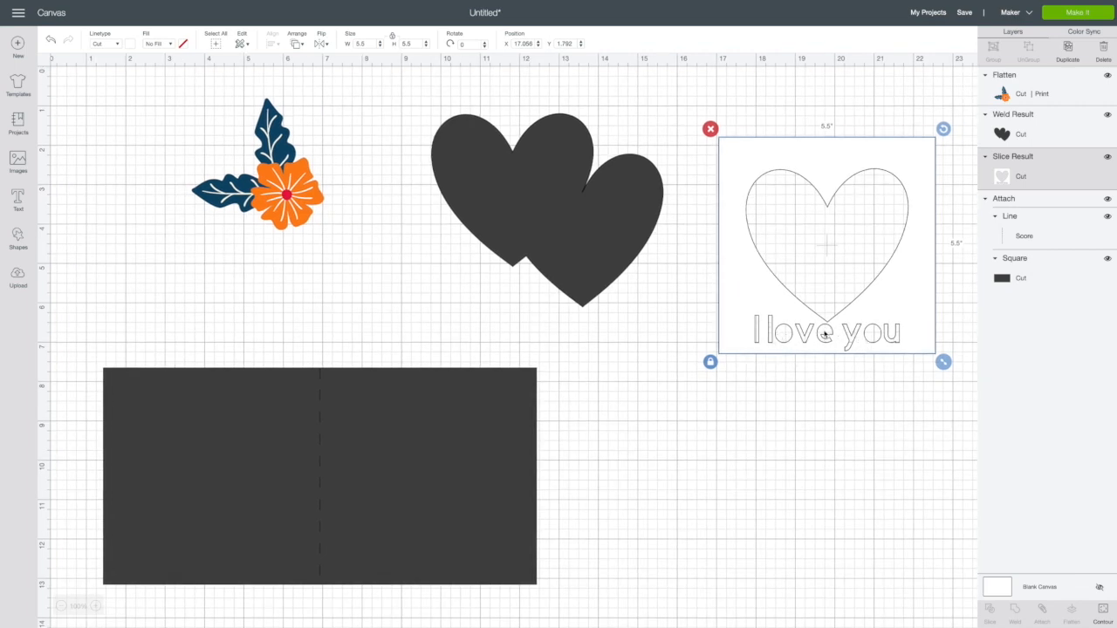
pyautogui.moveTo(748, 249); pyautogui.dragTo(349, 486)
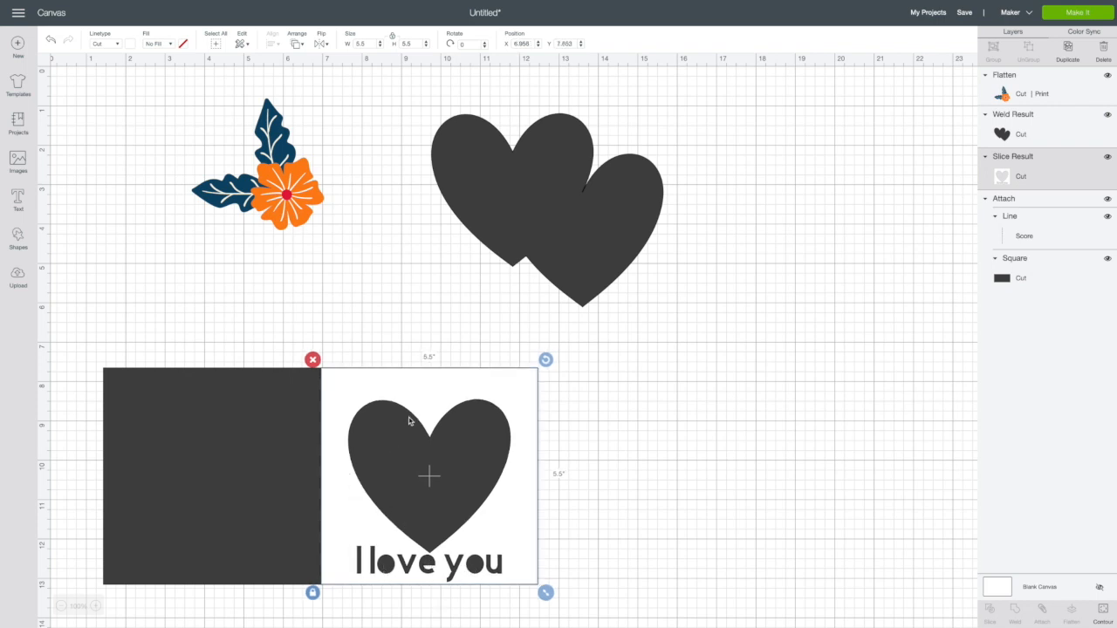
pyautogui.scroll(-1, 395, 405)
pyautogui.moveTo(395, 406); pyautogui.dragTo(752, 139)
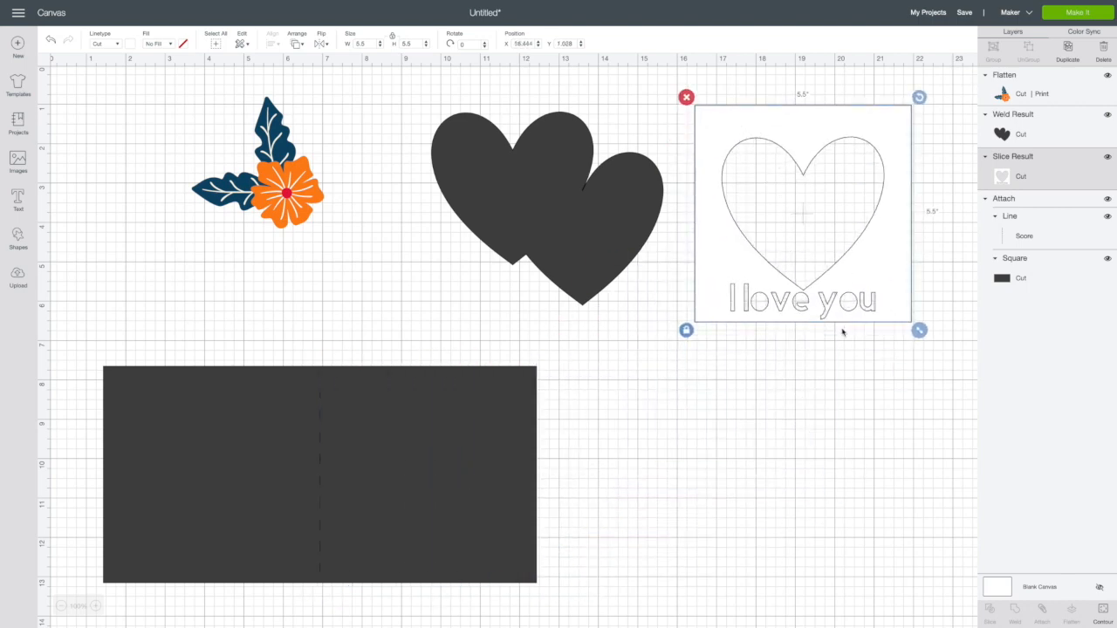
# Step: Examine the white panel's heart and lettering outlines in the contour view, and deselect the panel on returning to the canvas
pyautogui.click(1104, 612)
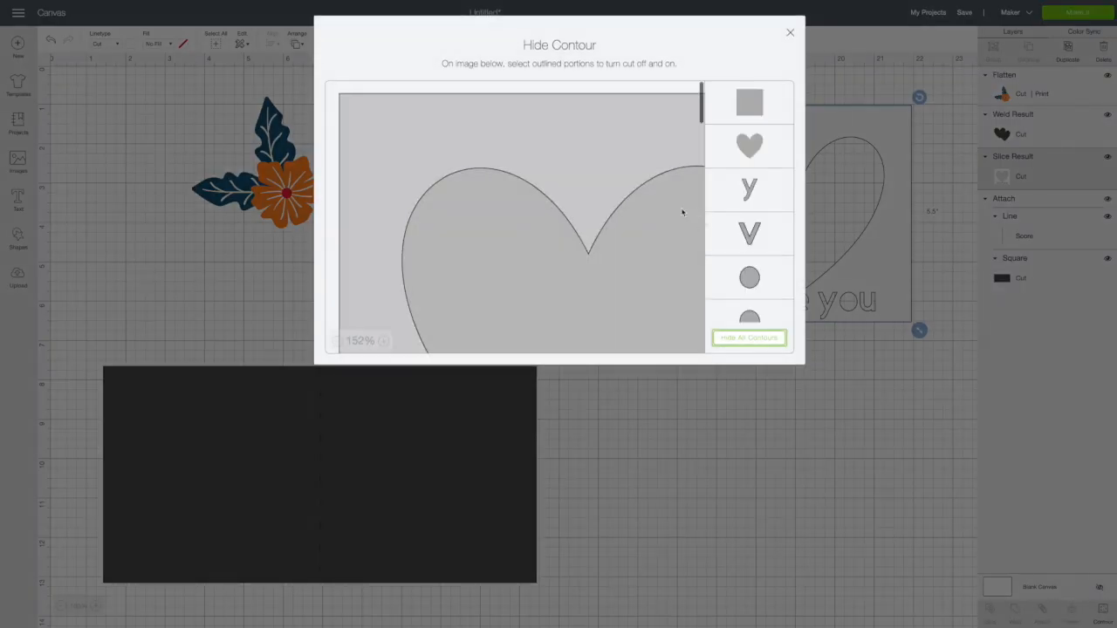
pyautogui.click(337, 341)
pyautogui.click(337, 340)
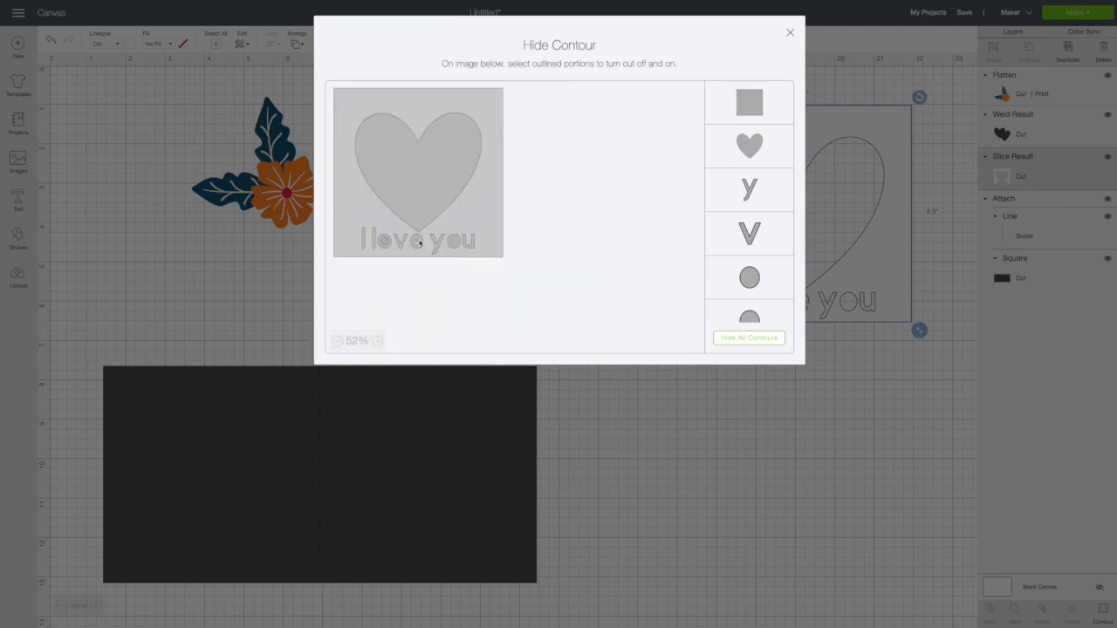
pyautogui.click(456, 245)
pyautogui.click(791, 34)
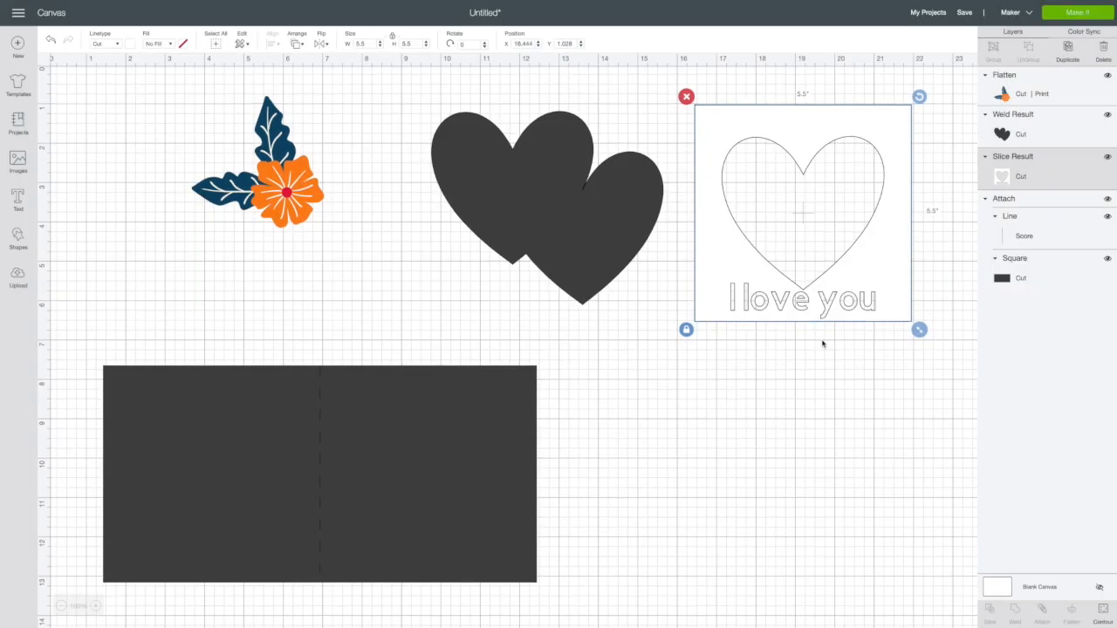
pyautogui.click(145, 265)
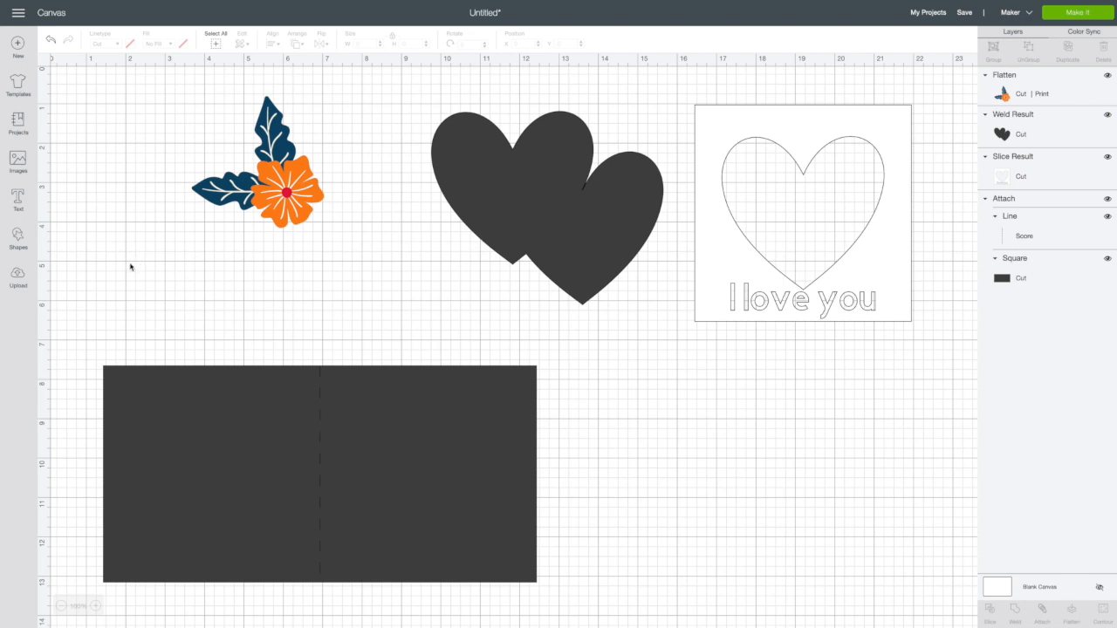
# Step: Choose the DB-Under-the-Sea-Mermaid-1 SVG from the DB-Under-the-Sea-Collection folder in Documents as a new image upload
pyautogui.click(19, 276)
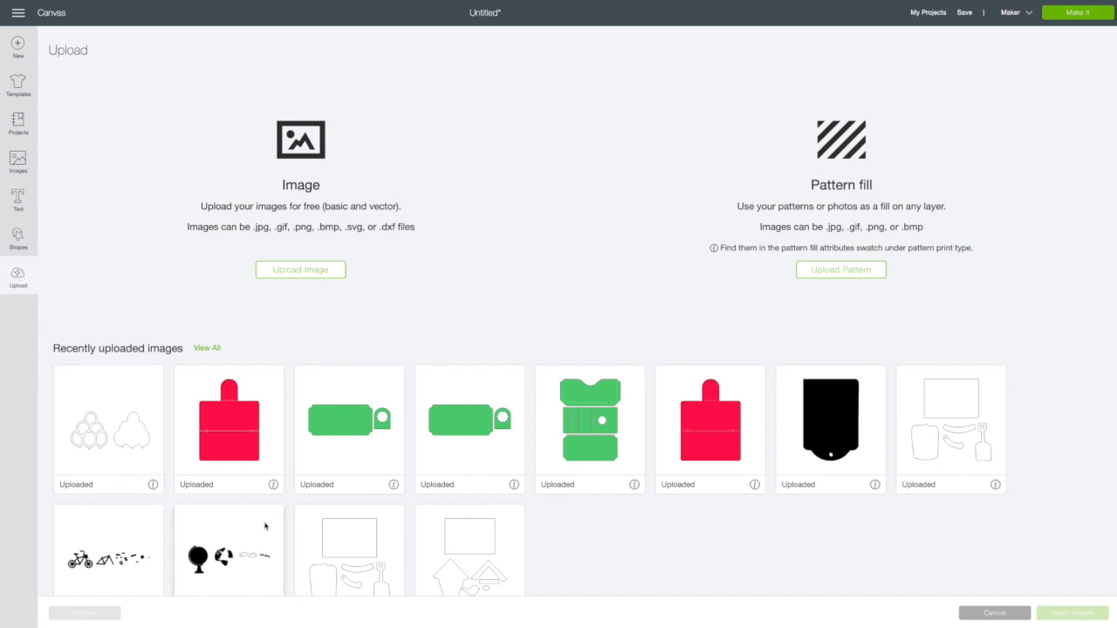
pyautogui.scroll(-1, 265, 526)
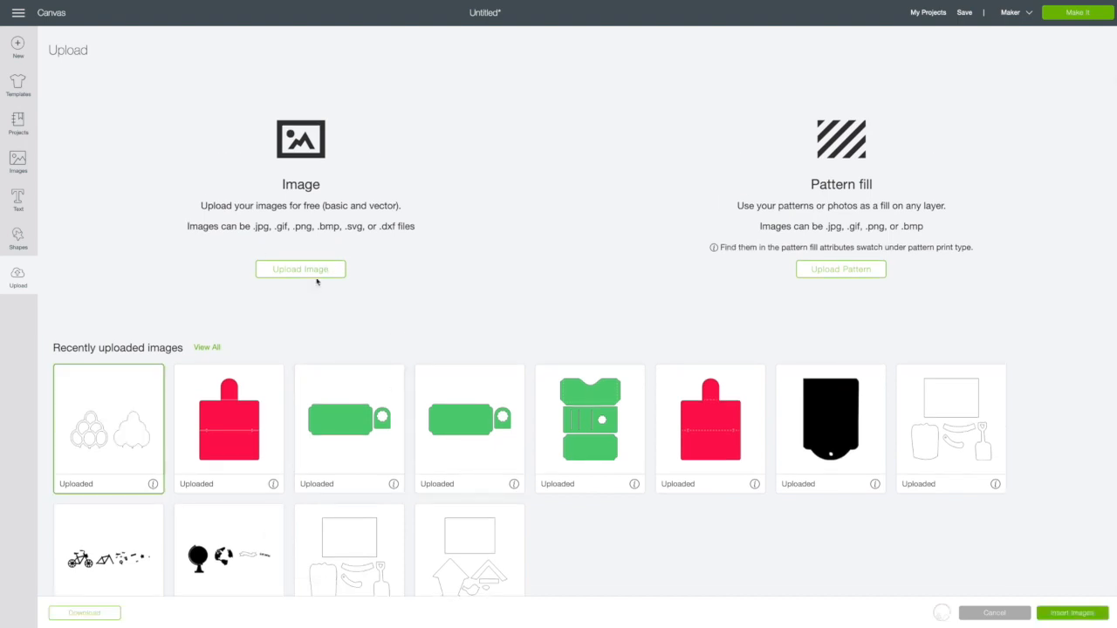
pyautogui.click(305, 271)
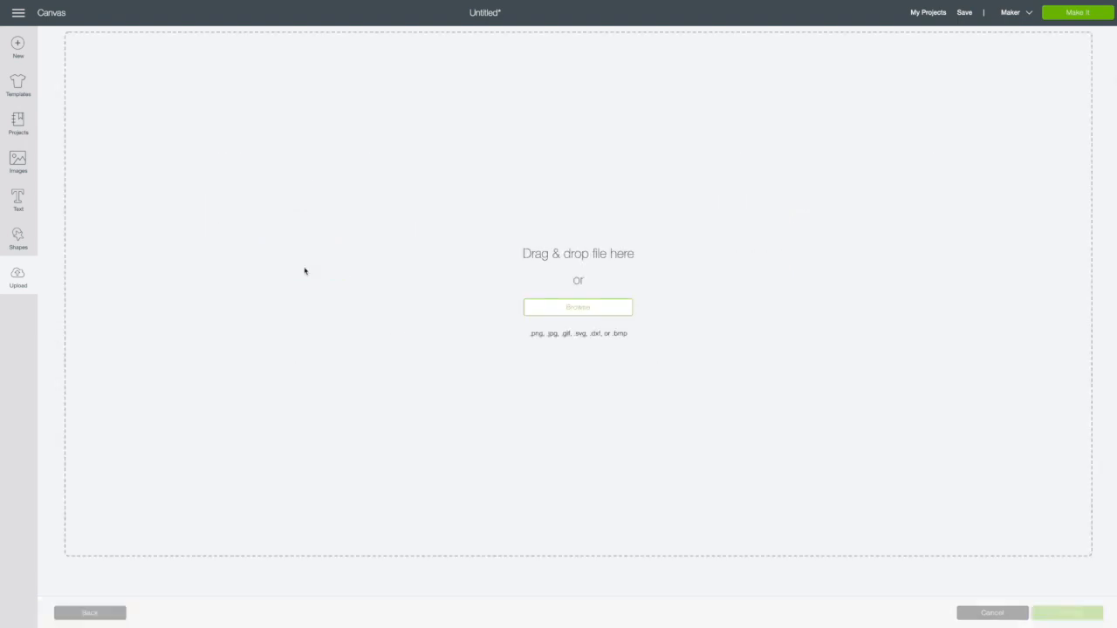
pyautogui.click(585, 311)
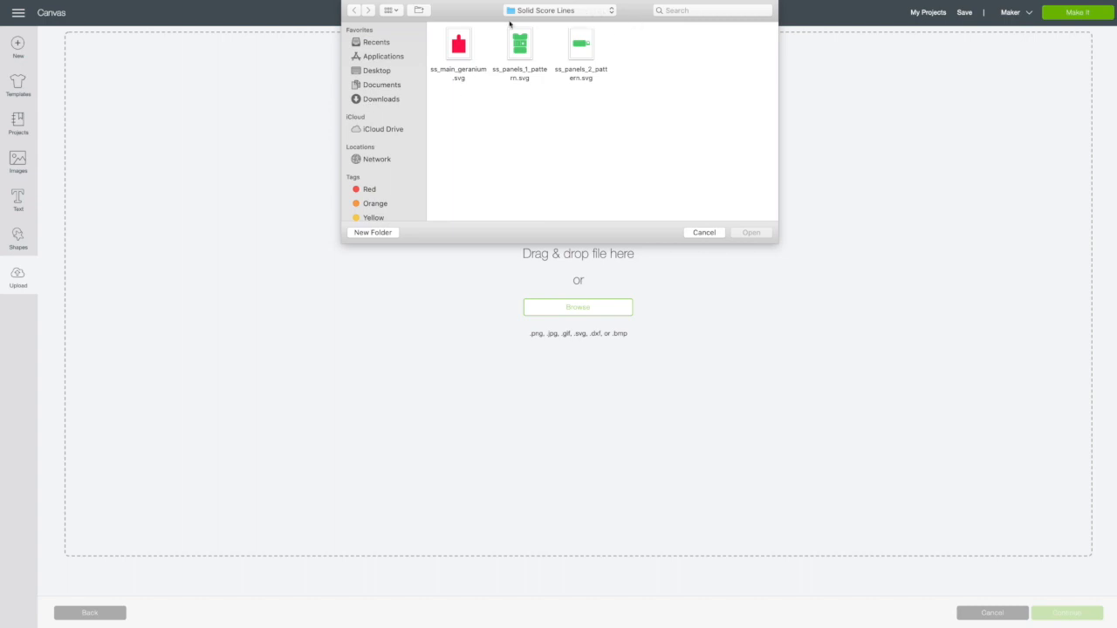
pyautogui.click(390, 86)
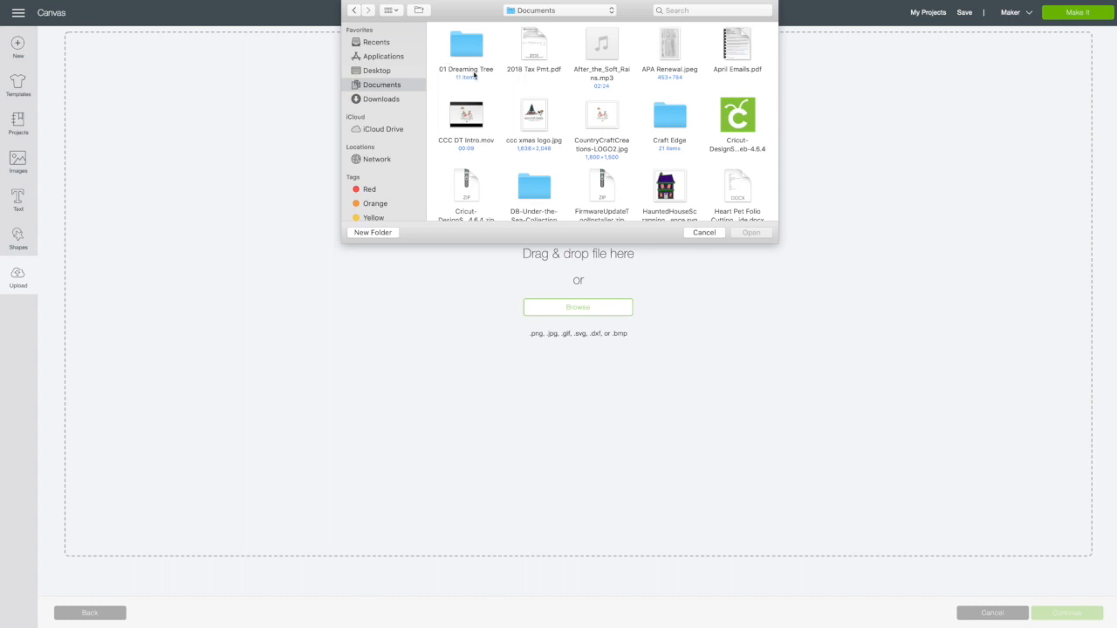
pyautogui.doubleClick(541, 186)
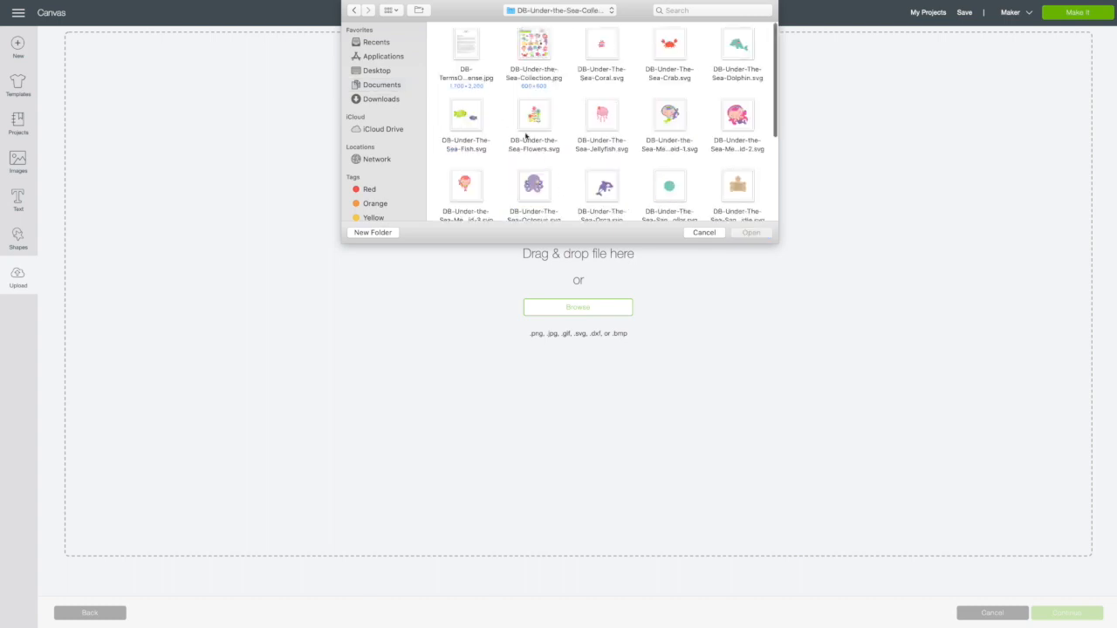
pyautogui.click(536, 120)
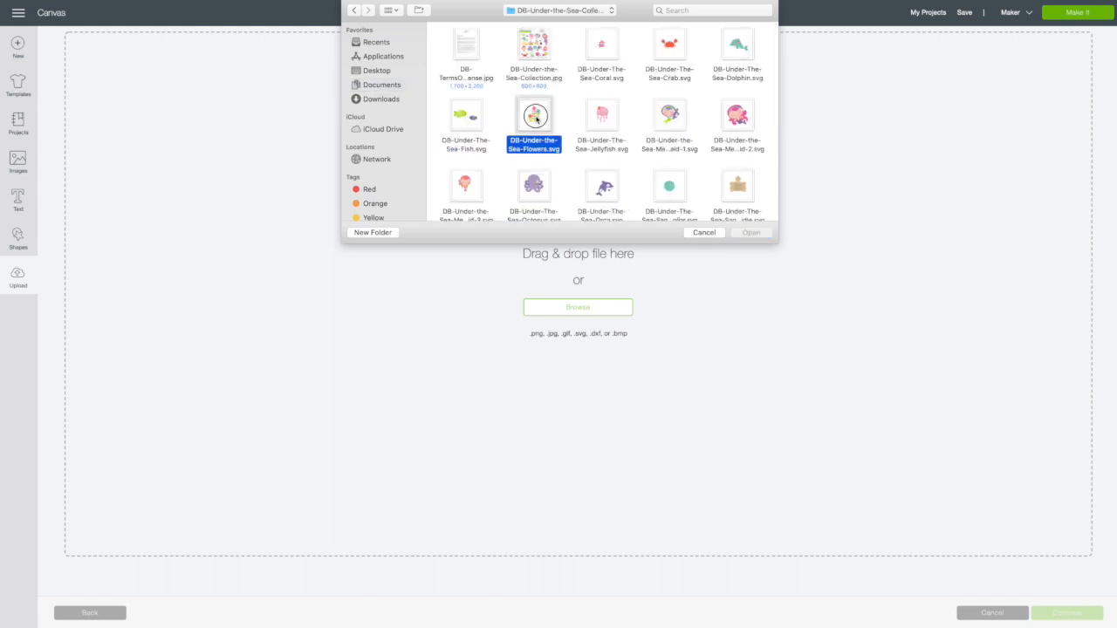
pyautogui.click(672, 128)
pyautogui.click(753, 233)
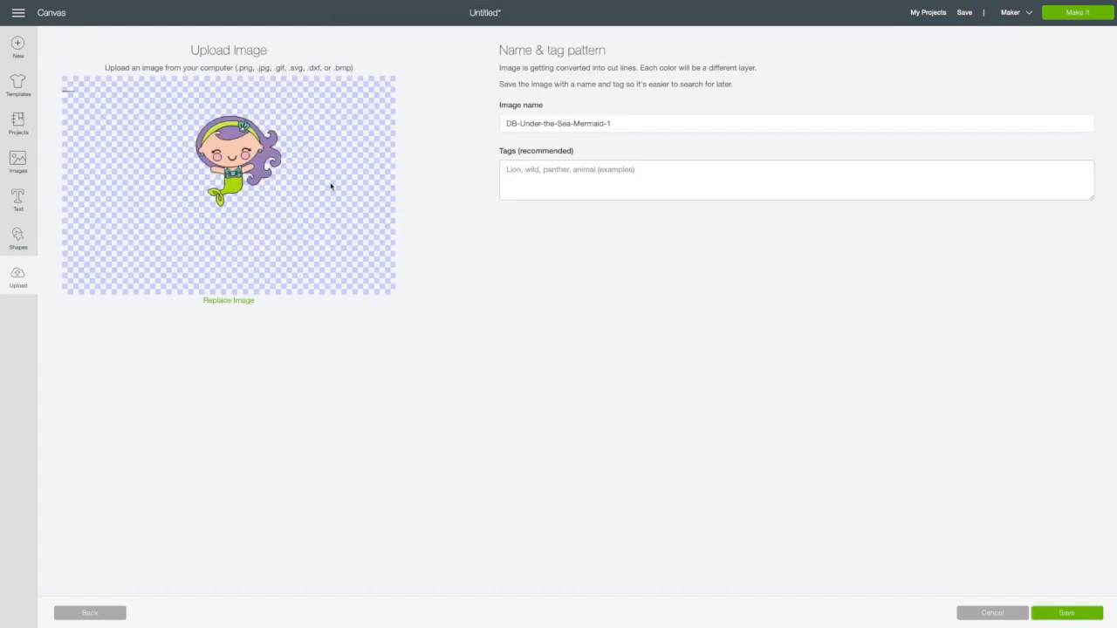
# Step: Tag the mermaid image "Doodlebug Under the Sea Mermaid" and save the upload
pyautogui.click(517, 179)
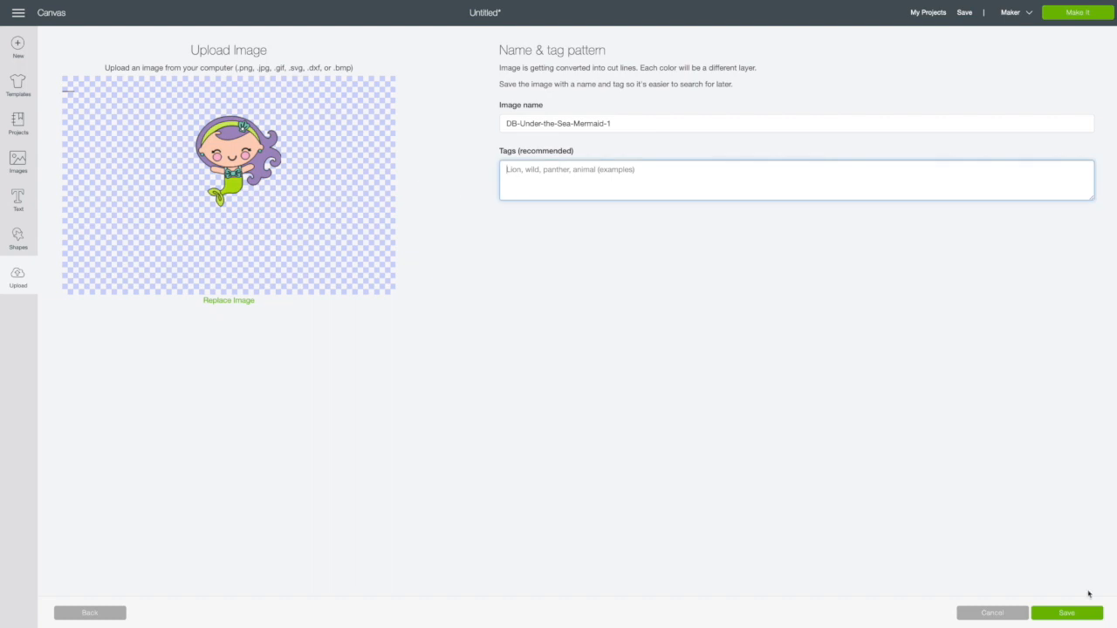
pyautogui.moveTo(1091, 626)
pyautogui.write('Doodlebug Under the')
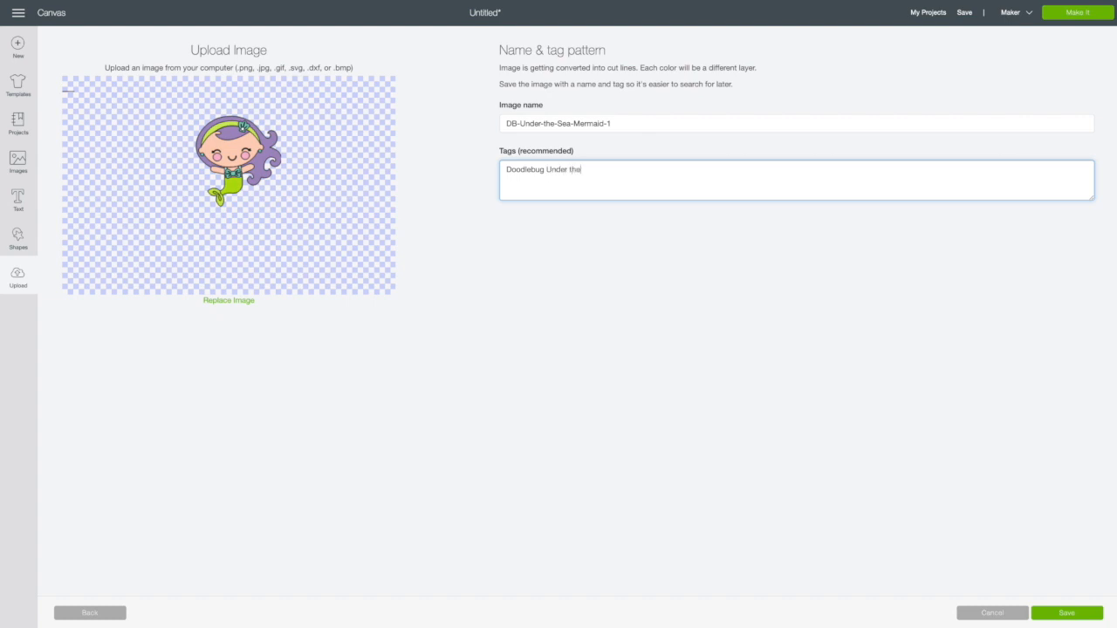
pyautogui.write(' Sea Mermaid')
pyautogui.click(1071, 616)
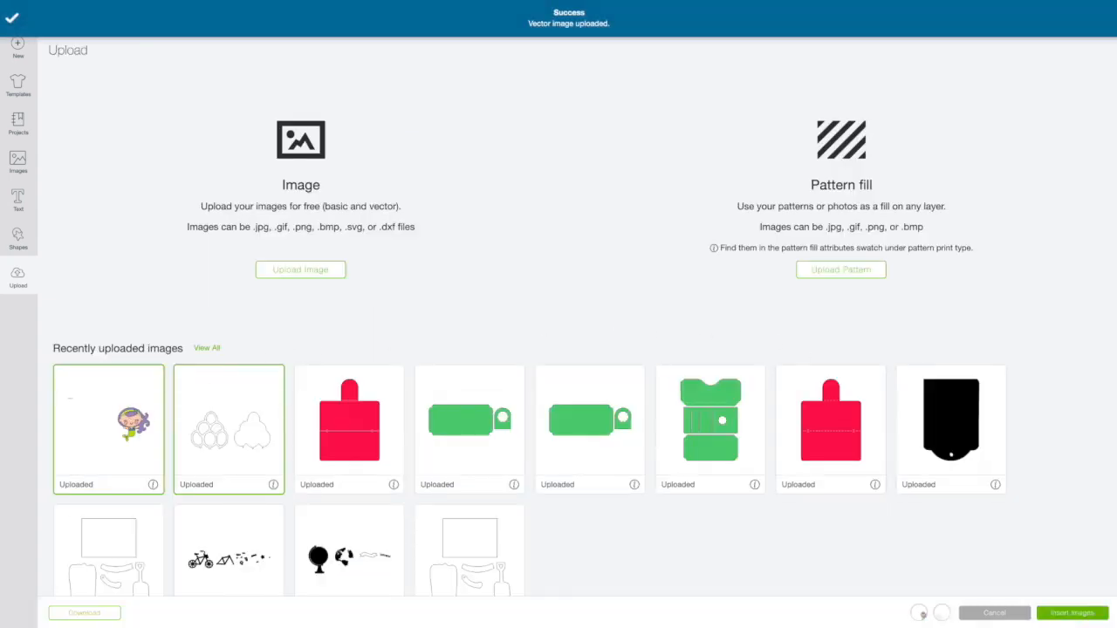
# Step: Insert only the uploaded mermaid image onto the canvas and move it right, clear of the floral image
pyautogui.click(240, 399)
pyautogui.click(1074, 614)
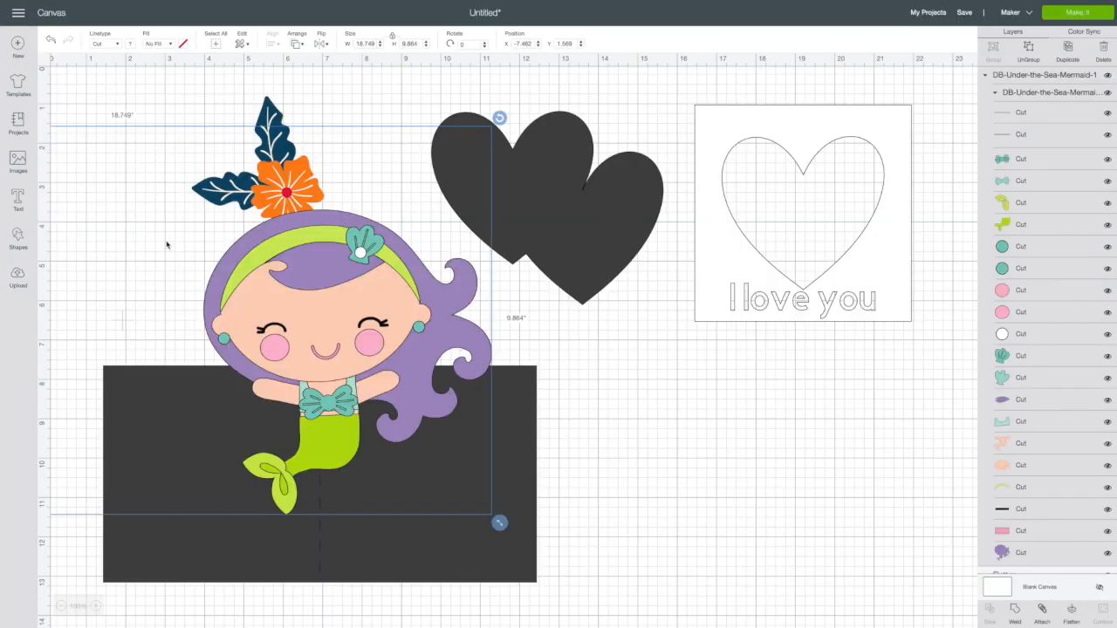
pyautogui.moveTo(330, 349); pyautogui.dragTo(566, 319)
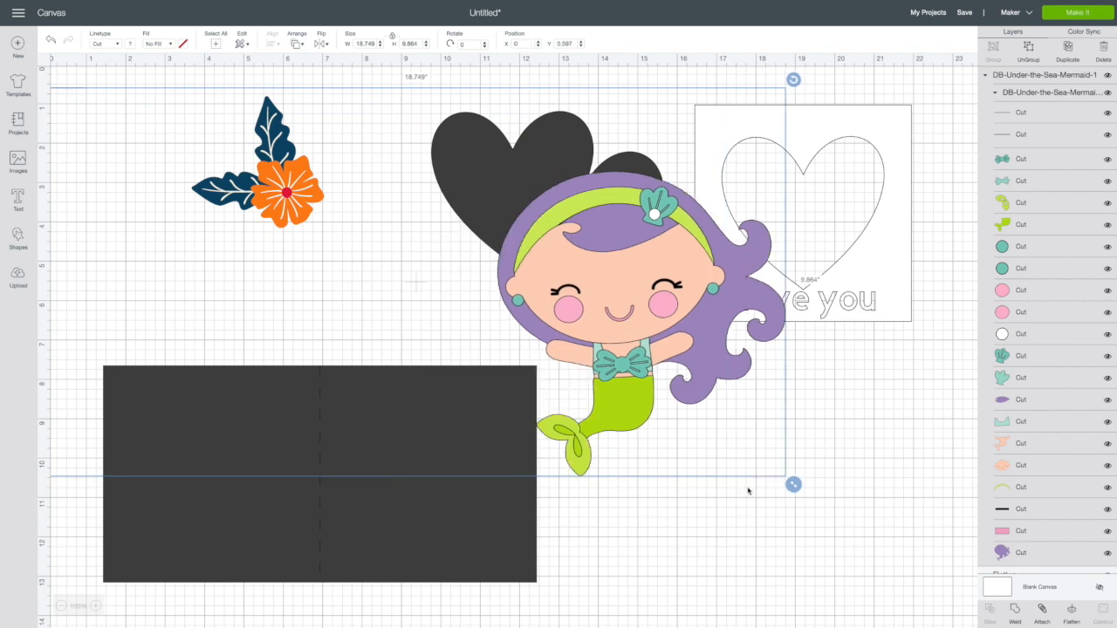
# Step: Scale the mermaid down to about 14.15 by 7.45 inches, position it right of the card base, and flatten it
pyautogui.moveTo(625, 384)
pyautogui.mouseDown()
pyautogui.moveTo(627, 403)
pyautogui.moveTo(717, 421)
pyautogui.moveTo(655, 439)
pyautogui.moveTo(660, 341)
pyautogui.moveTo(667, 409)
pyautogui.moveTo(641, 378)
pyautogui.mouseUp()
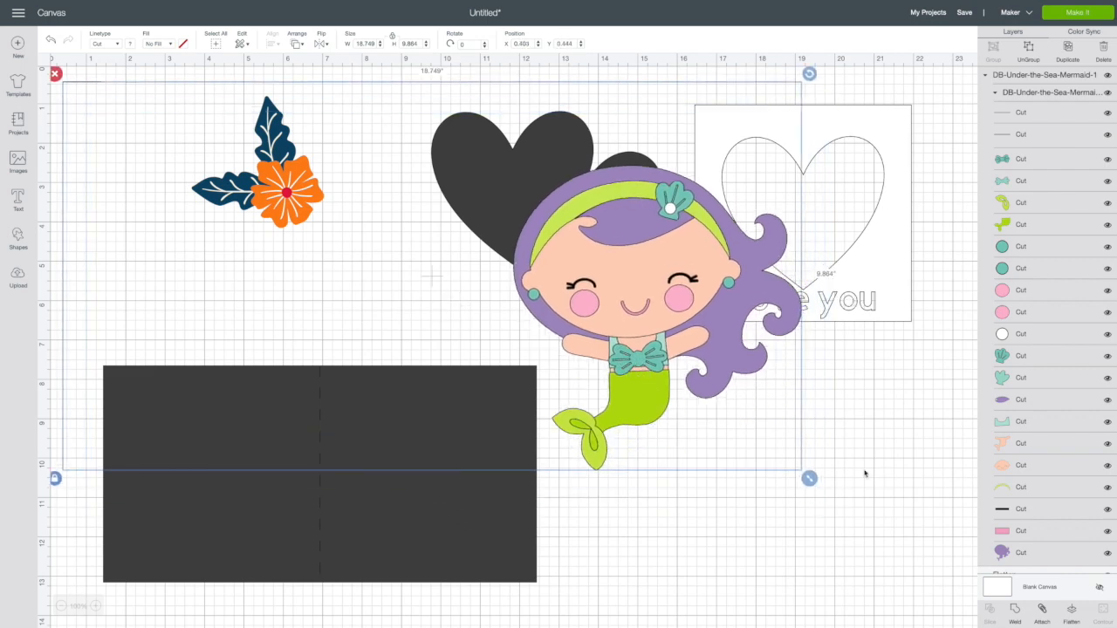
pyautogui.moveTo(809, 478); pyautogui.dragTo(729, 520)
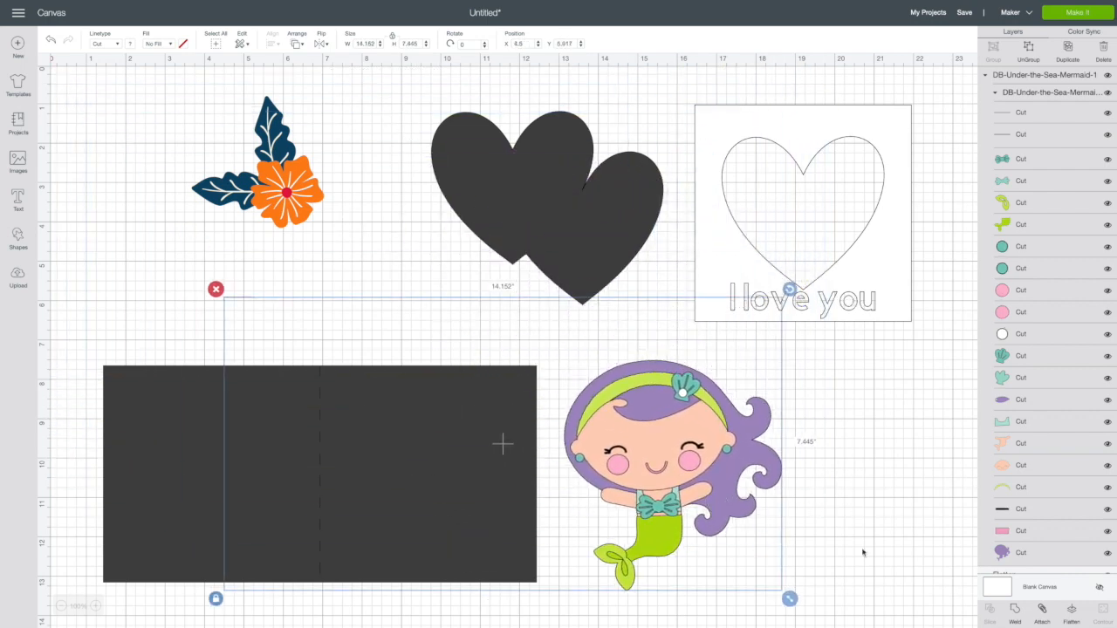
pyautogui.click(1073, 614)
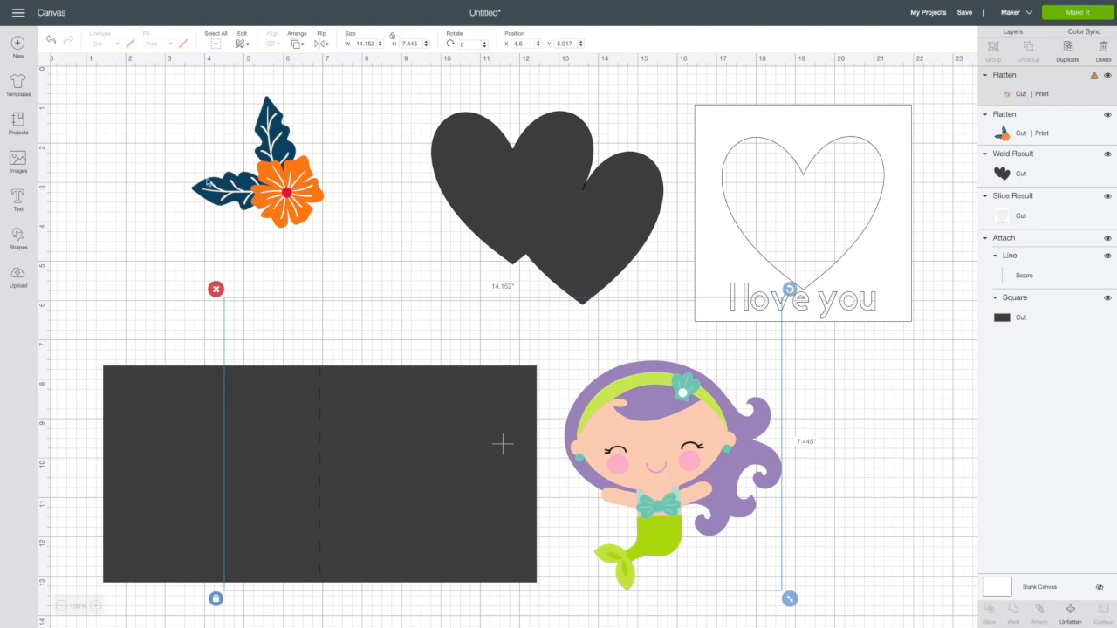
# Step: Unflatten the floral image and recolor its navy leaves dark green
pyautogui.click(292, 182)
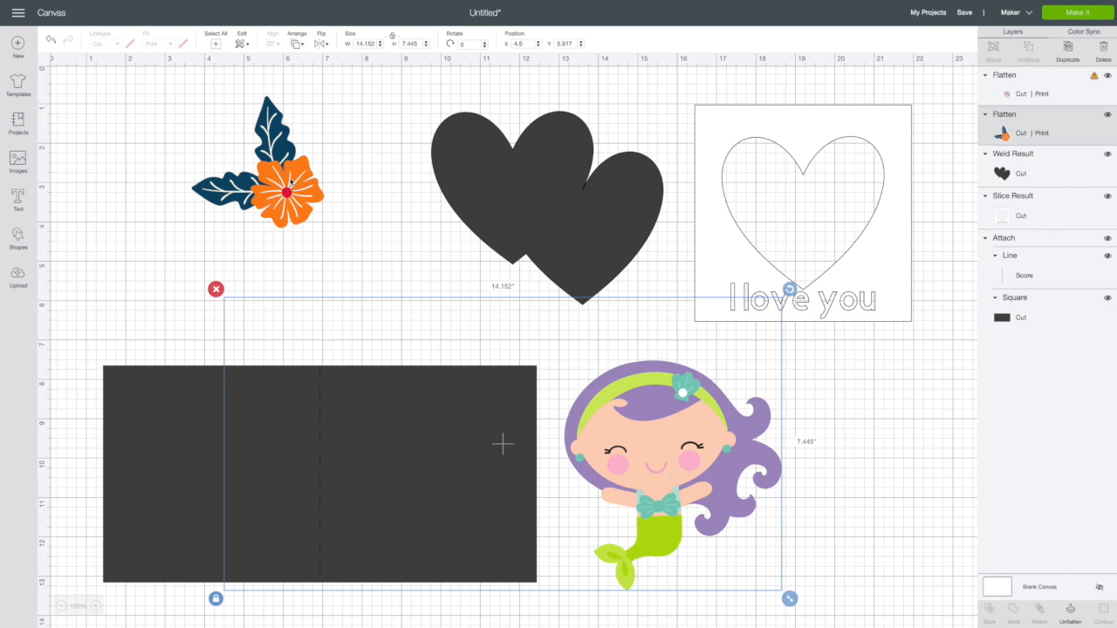
pyautogui.click(1071, 613)
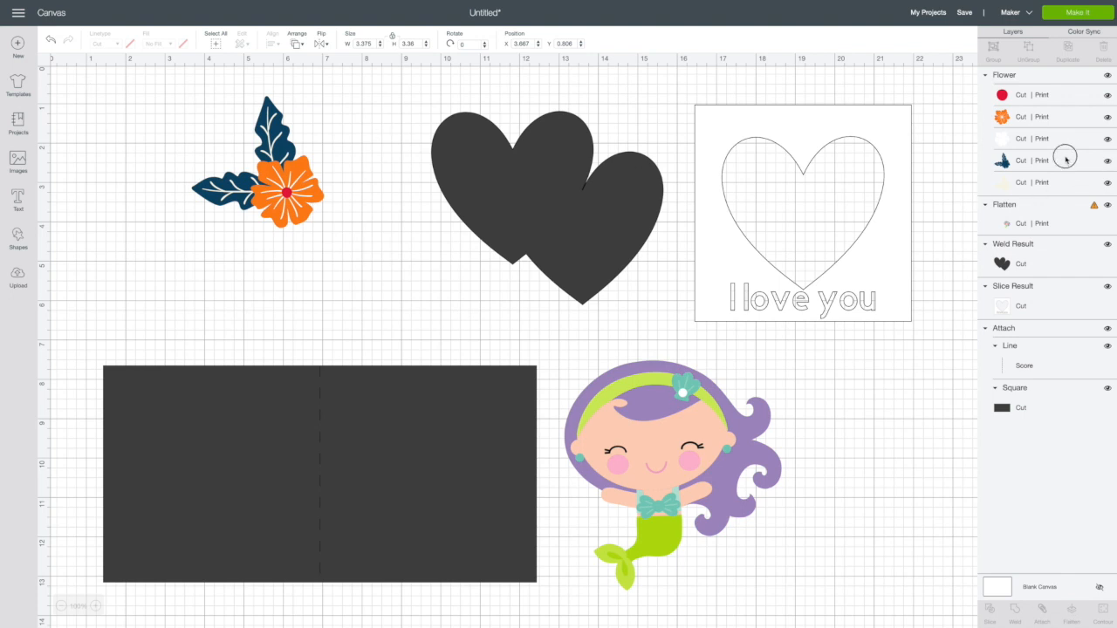
pyautogui.click(1065, 161)
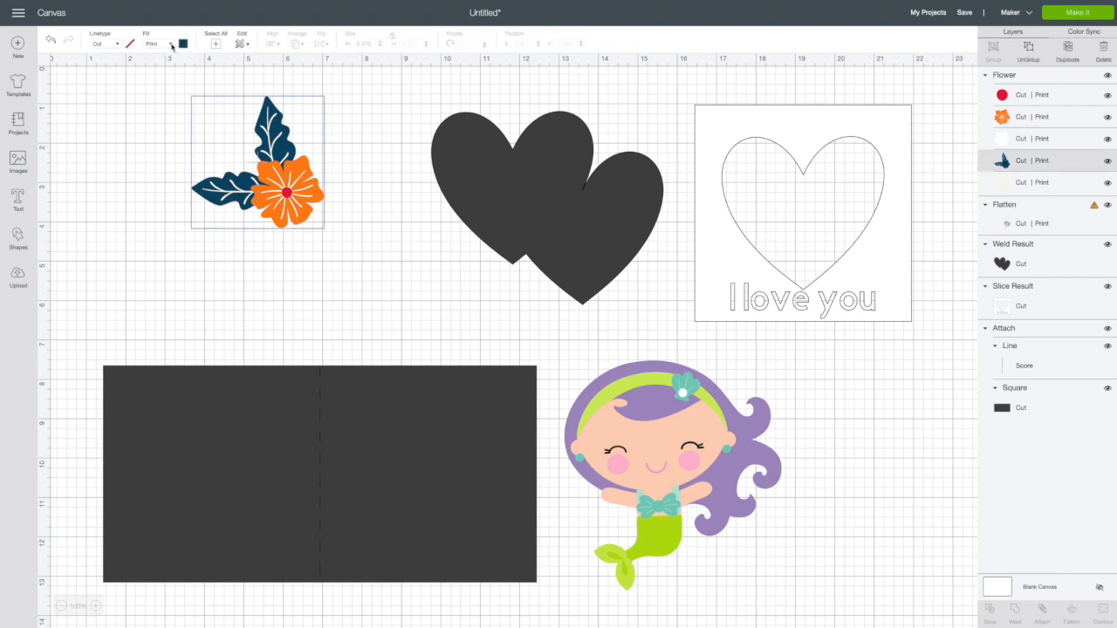
pyautogui.click(184, 43)
pyautogui.click(249, 177)
pyautogui.click(332, 183)
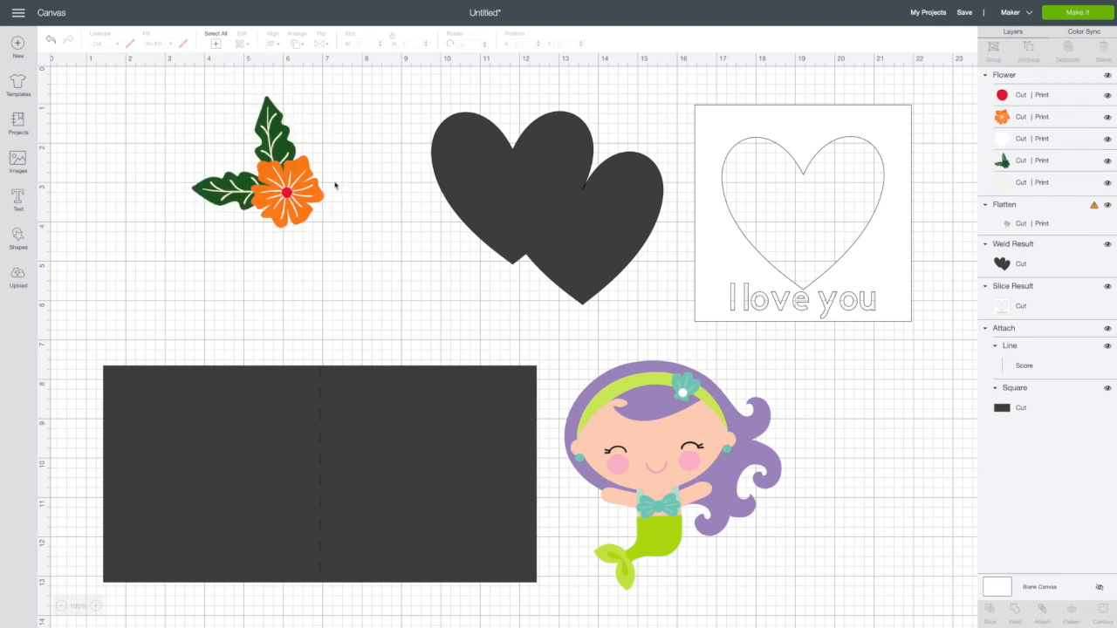
# Step: Change the orange flower petals to light periwinkle blue
pyautogui.click(320, 186)
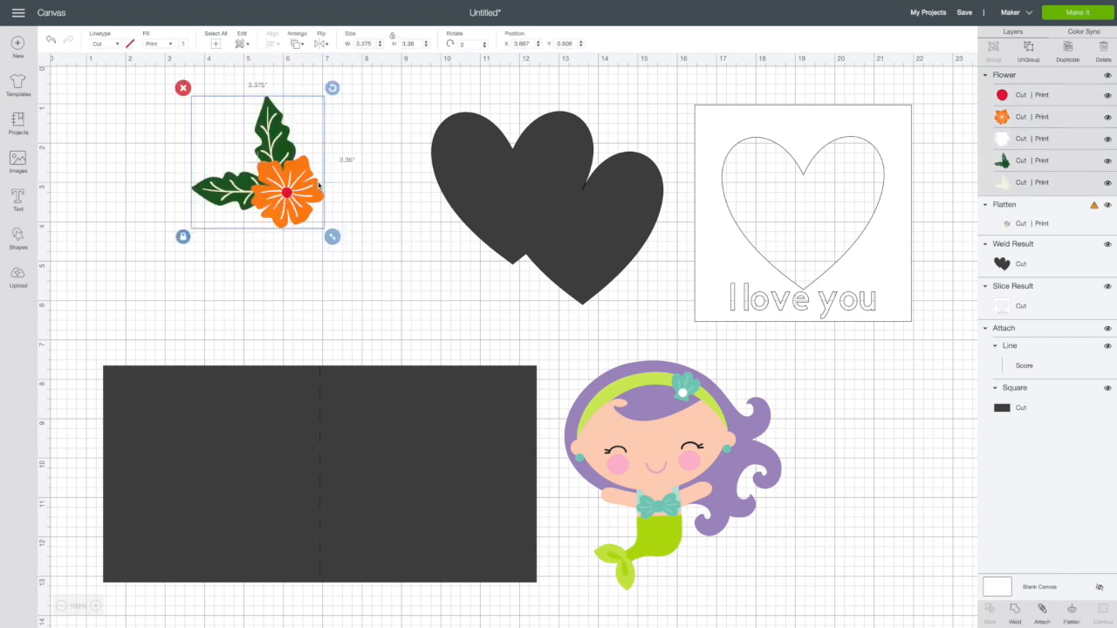
pyautogui.click(1039, 116)
pyautogui.click(185, 44)
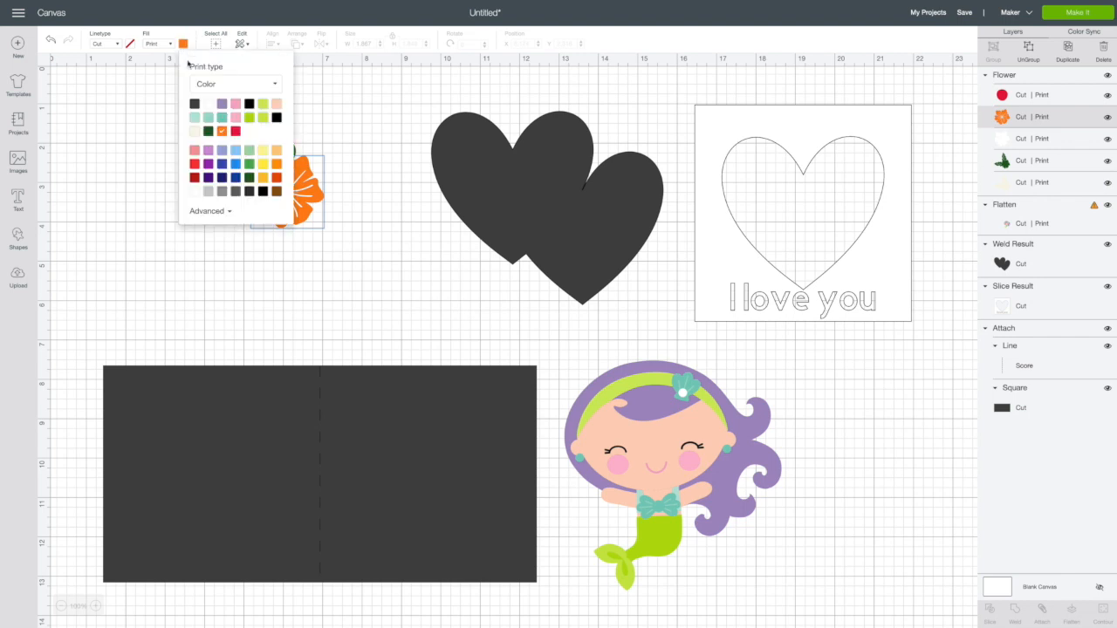
pyautogui.click(222, 150)
pyautogui.click(365, 136)
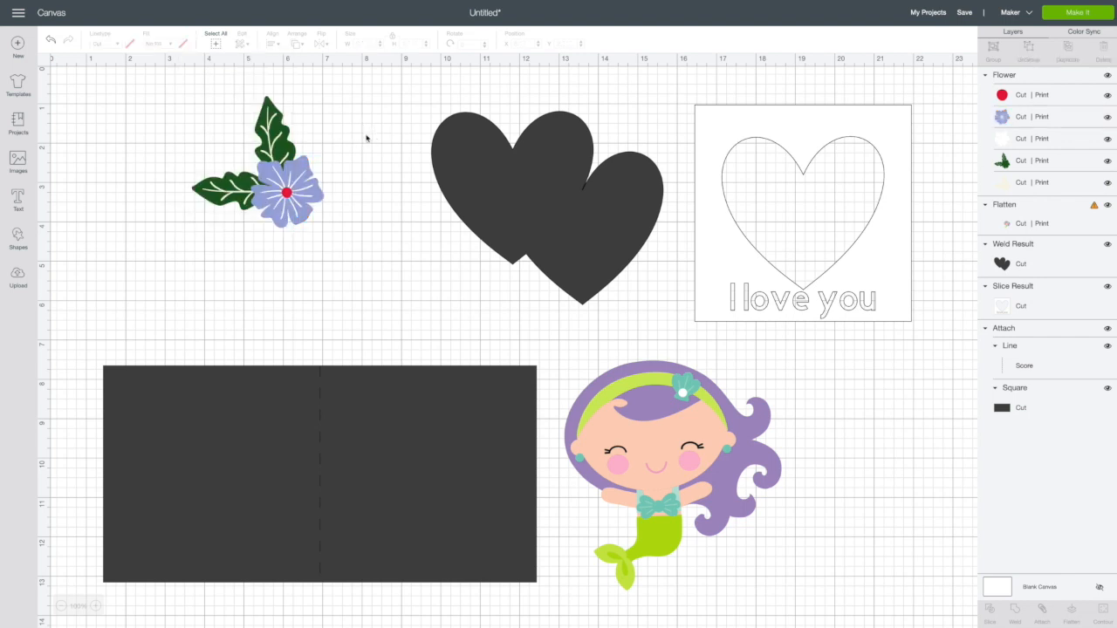
# Step: Flatten all layers of the recolored floral image into one printable image again
pyautogui.moveTo(150, 88); pyautogui.dragTo(417, 281)
pyautogui.click(1072, 611)
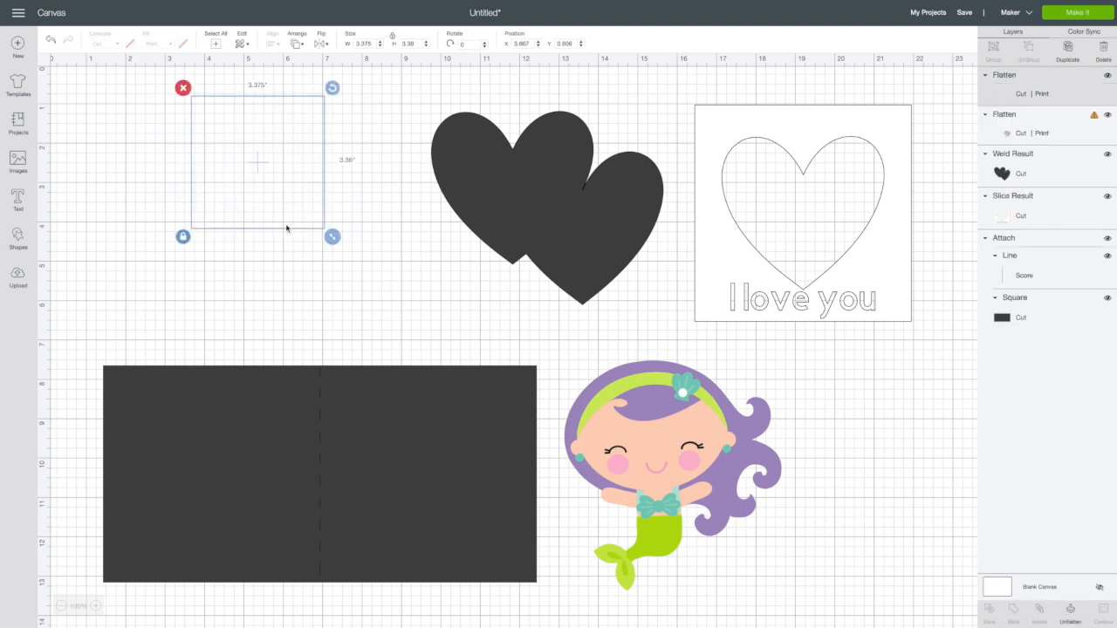
pyautogui.click(239, 267)
pyautogui.click(276, 156)
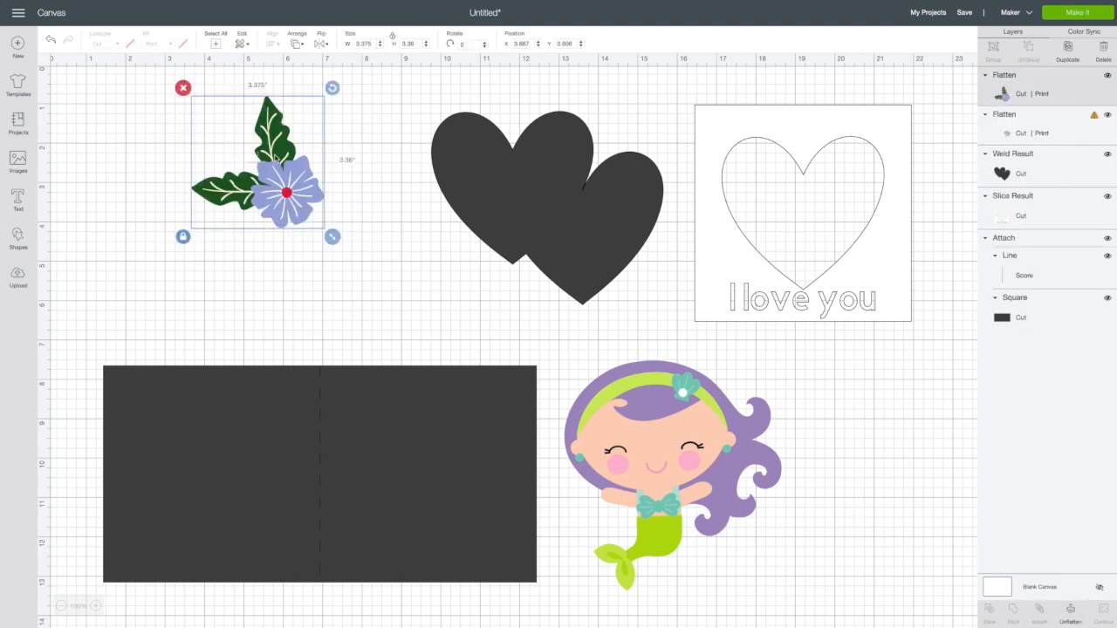